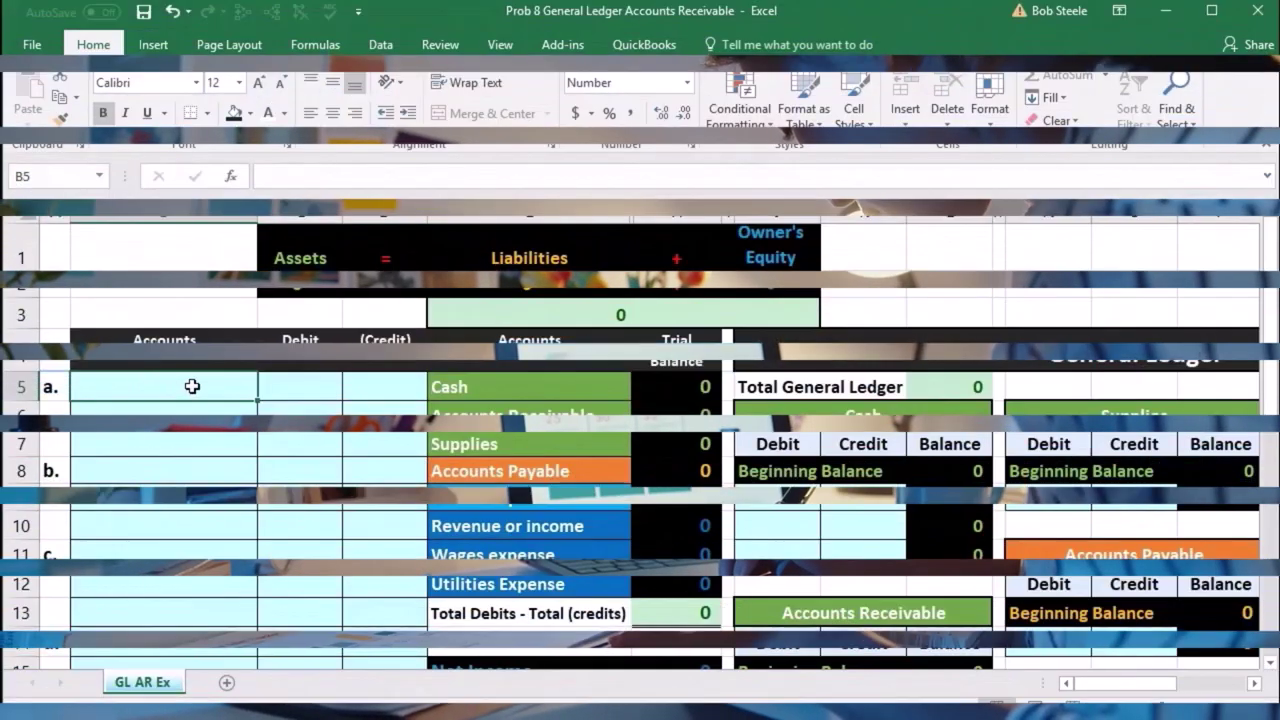
drag(192, 386, 354, 400)
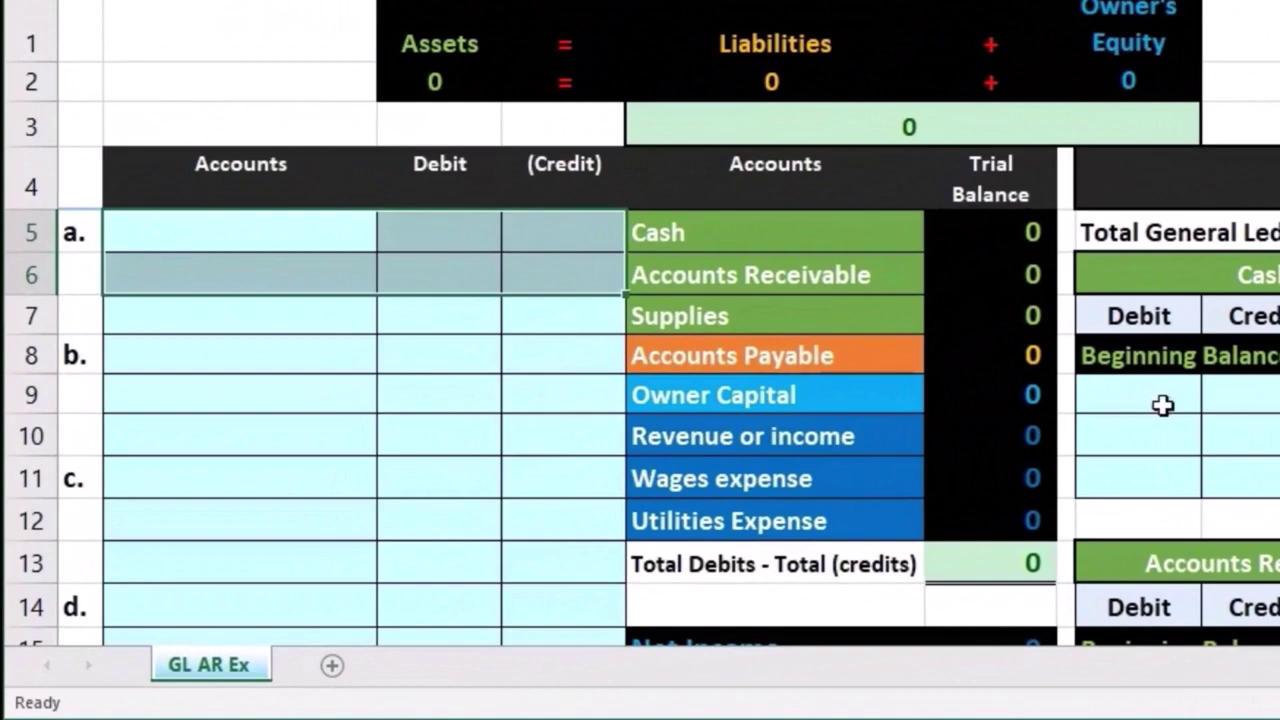
click(1180, 423)
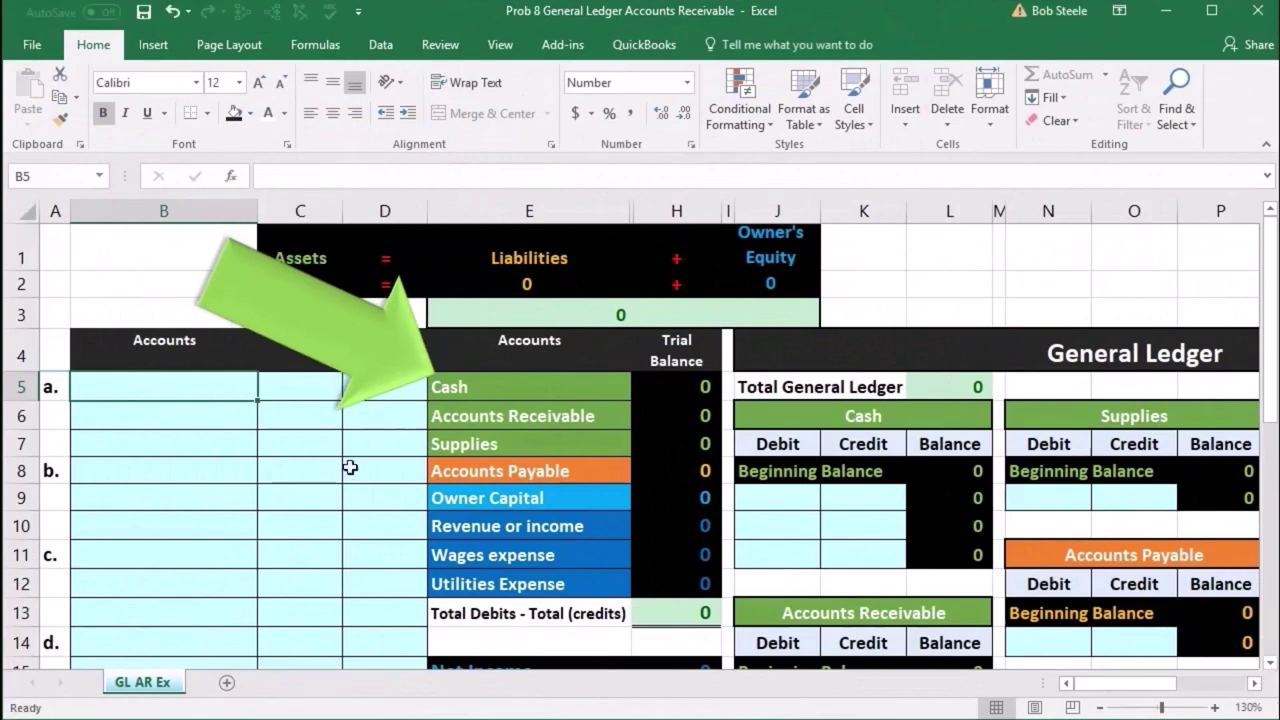
click(507, 386)
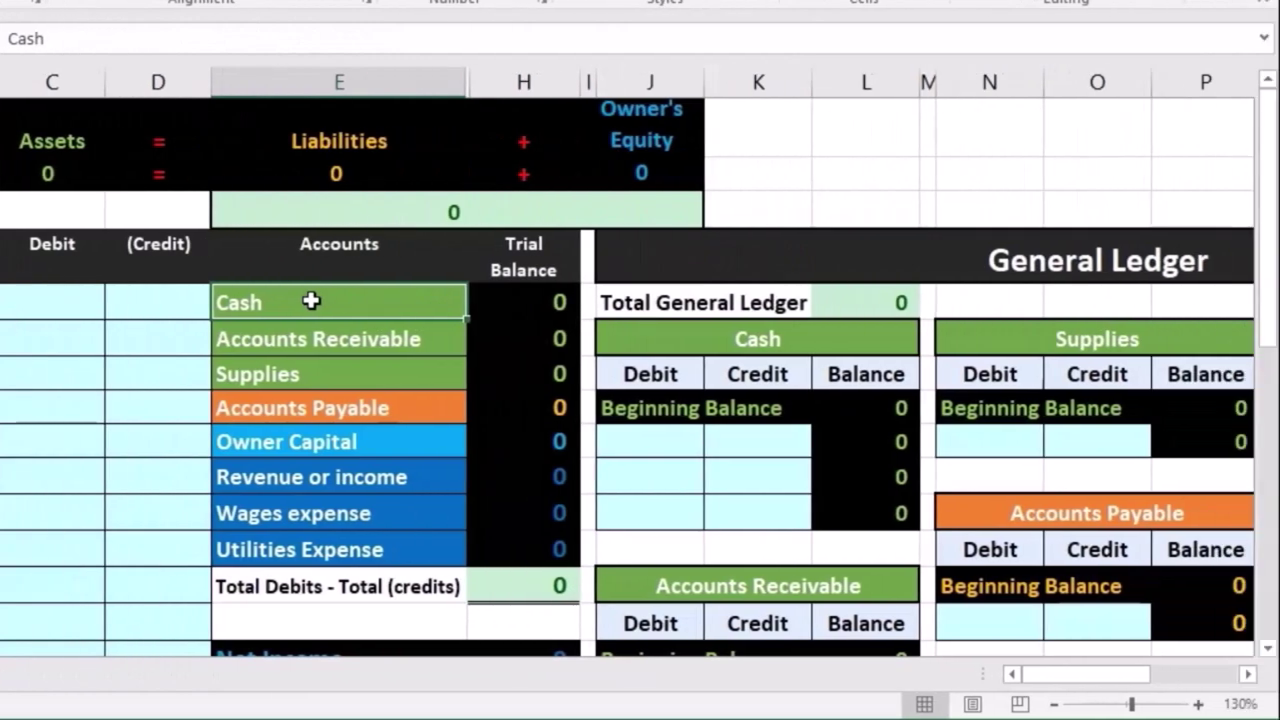
- Copy the Accounts Receivable account name from the trial balance and paste it as values only into B5 for entry a
click(306, 338)
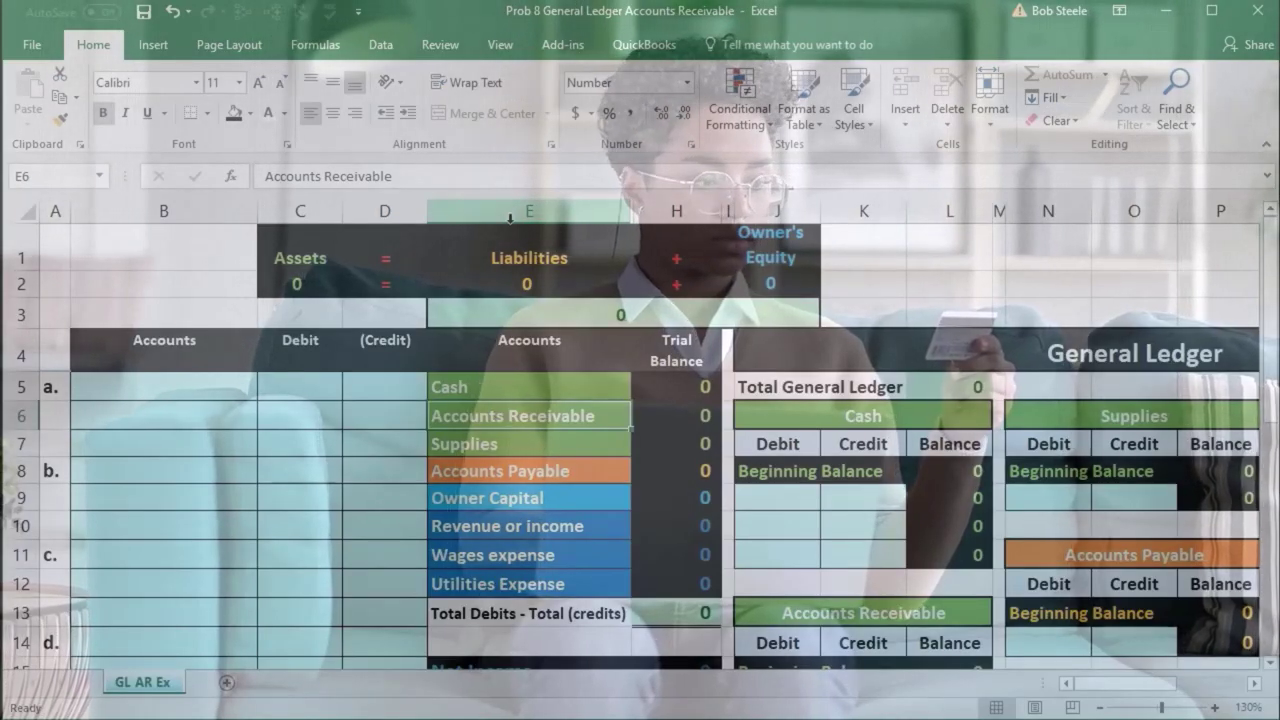
right_click(494, 414)
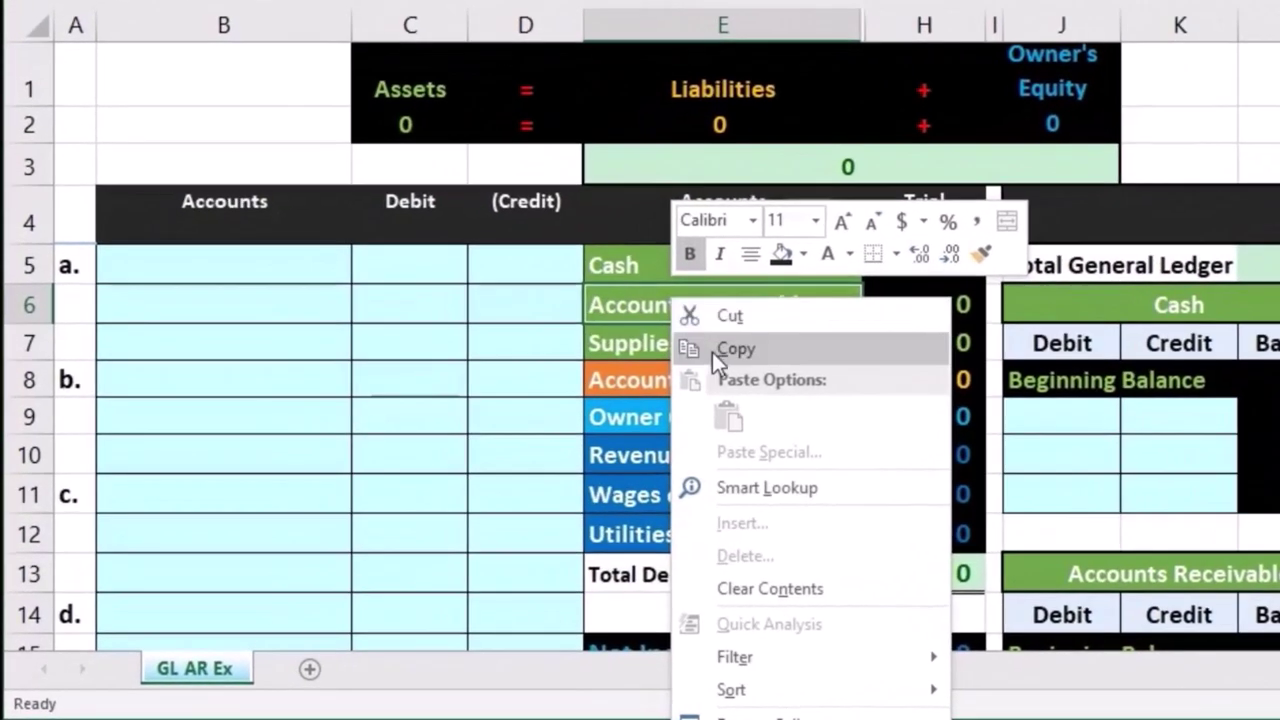
click(683, 375)
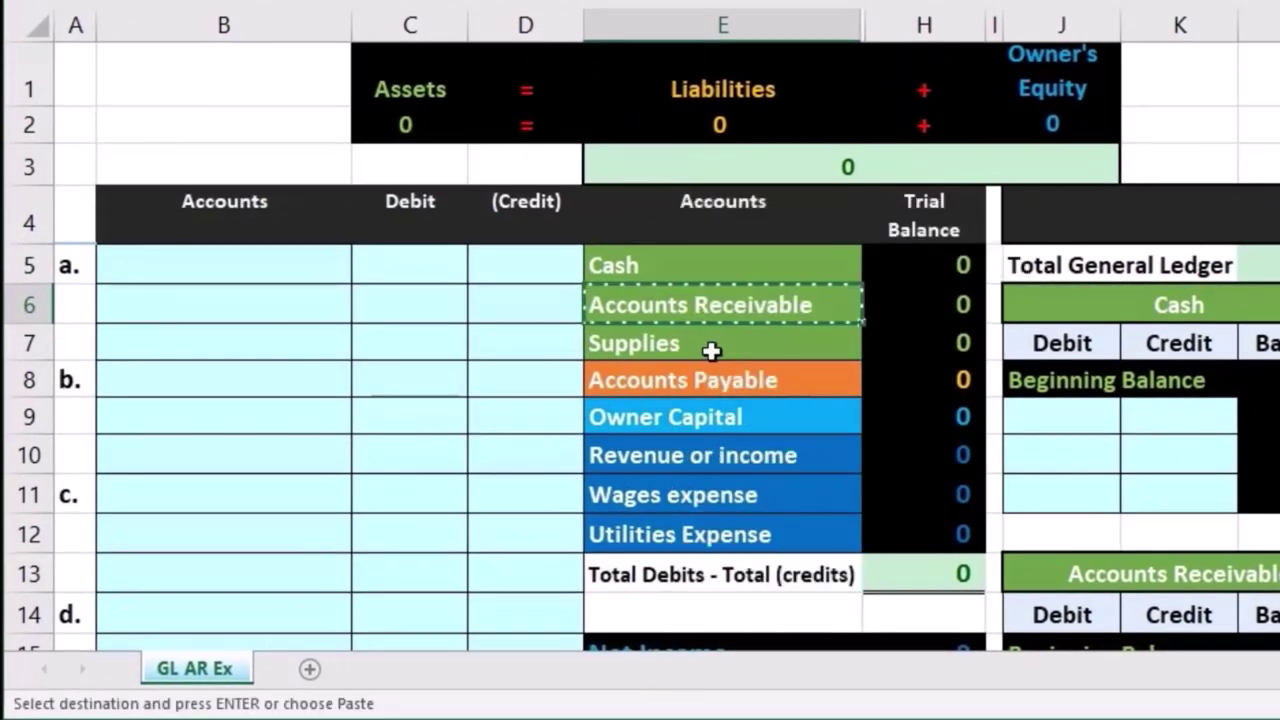
click(250, 267)
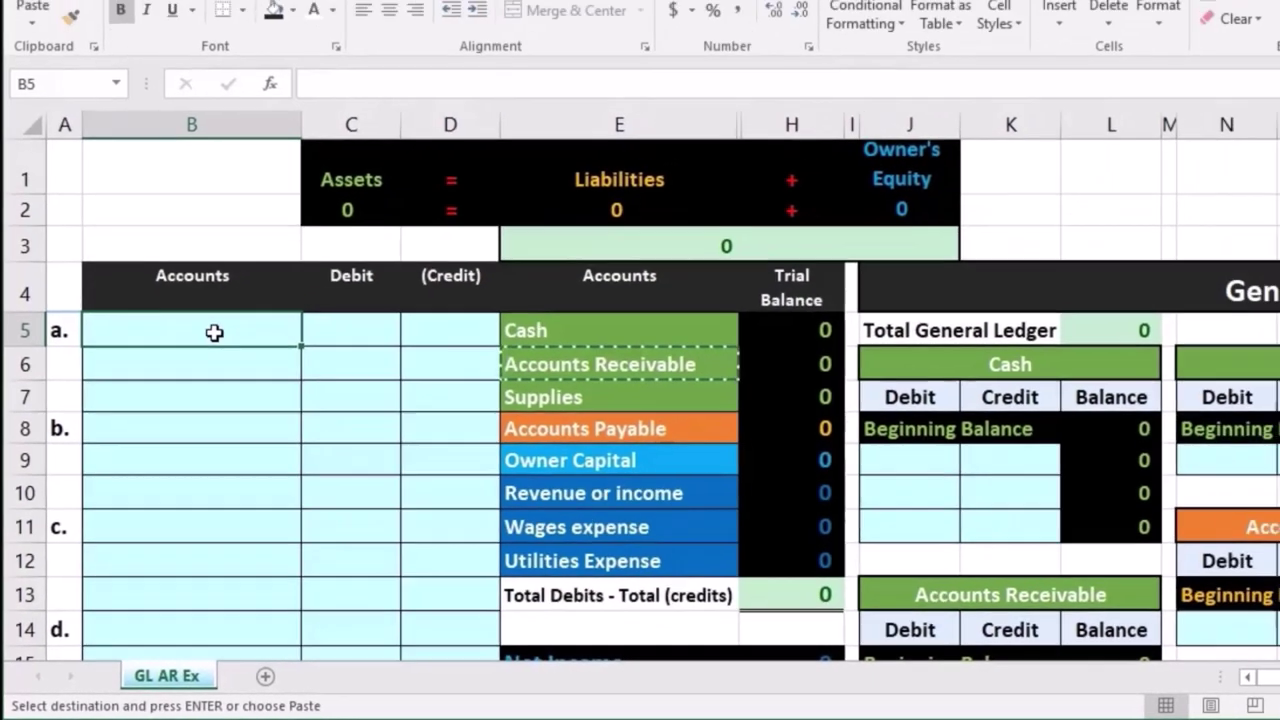
right_click(252, 270)
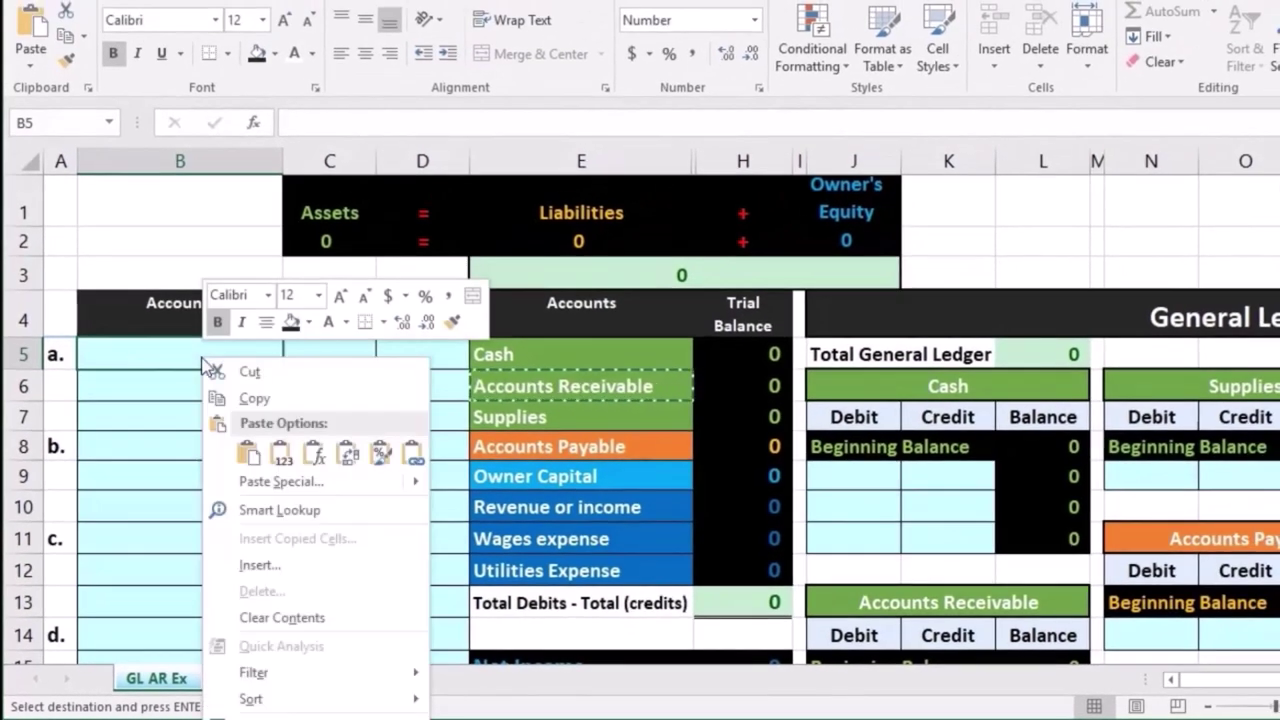
click(281, 458)
- Check the amount of activity a. and enter 13000 as the Accounts Receivable debit in C5
scroll(274, 451, down, 3)
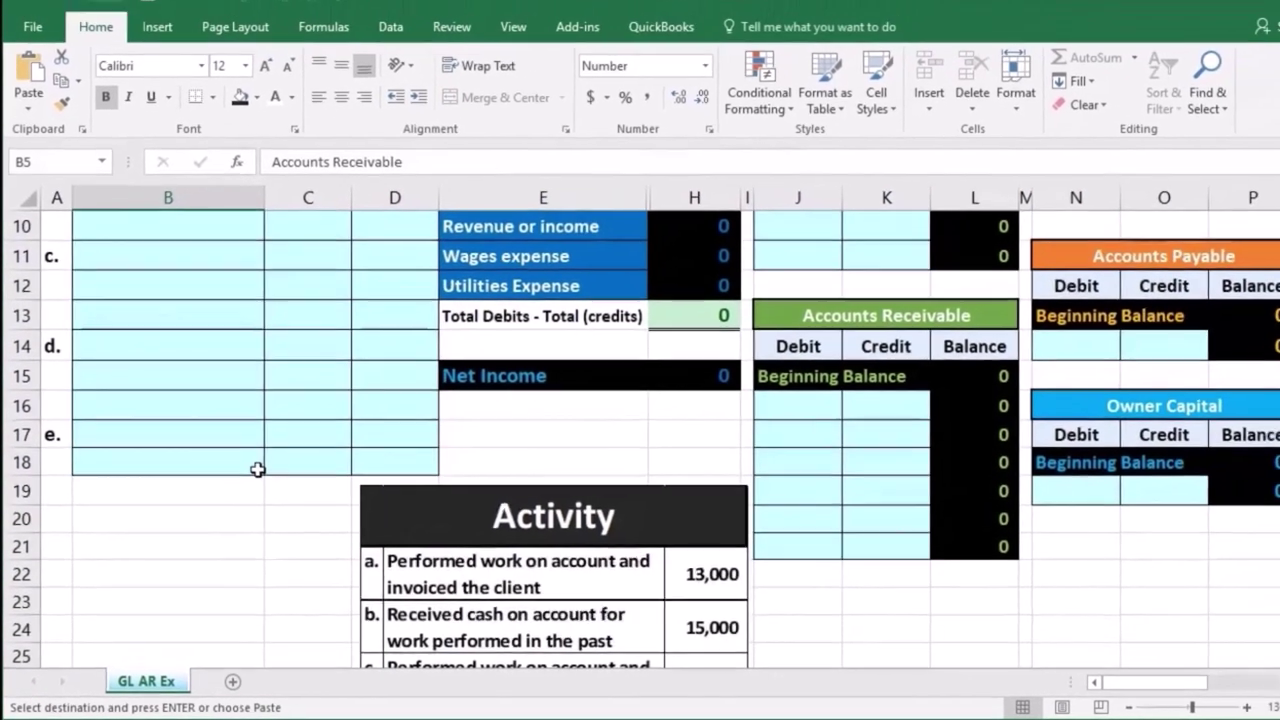
scroll(274, 452, up, 3)
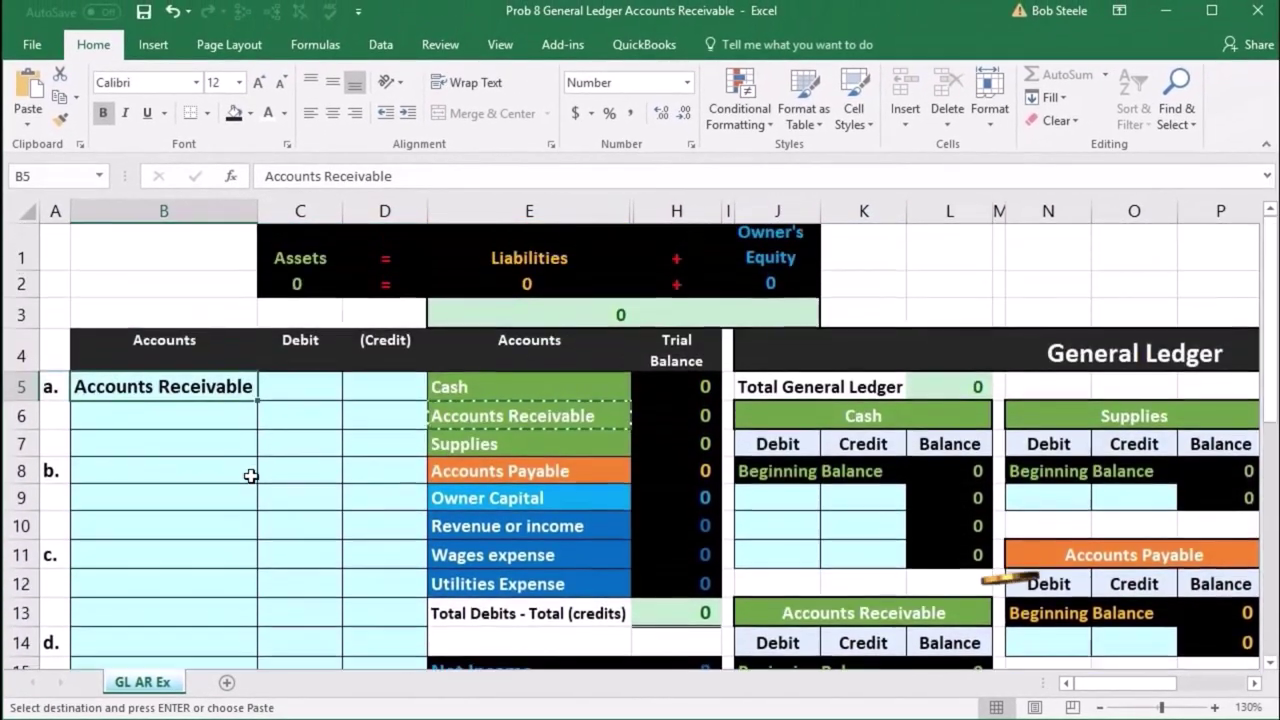
click(290, 384)
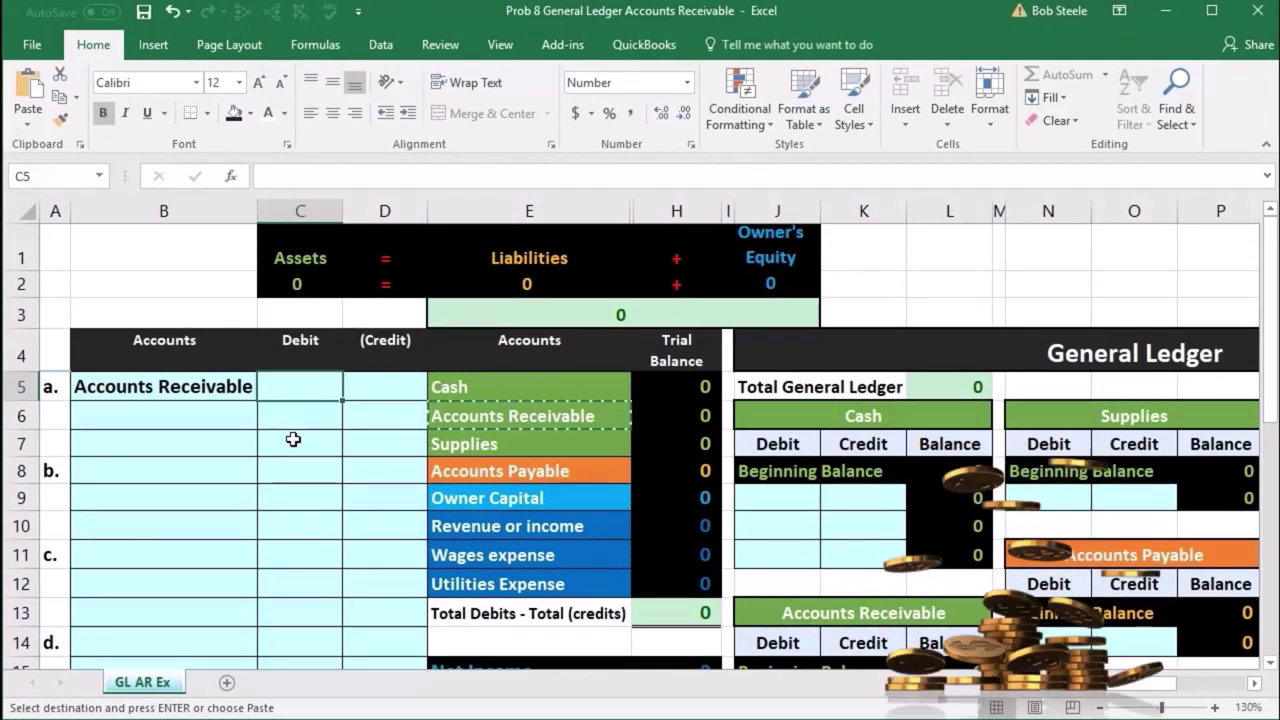
text(13000)
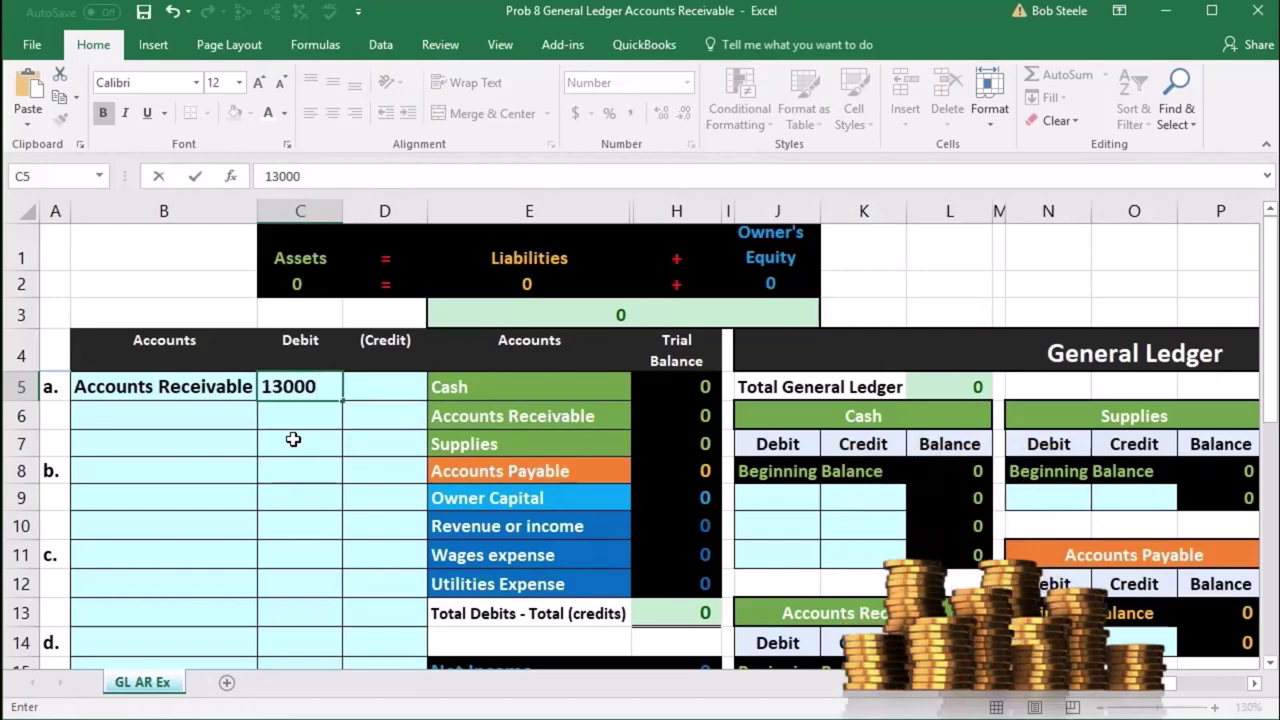
key(Return)
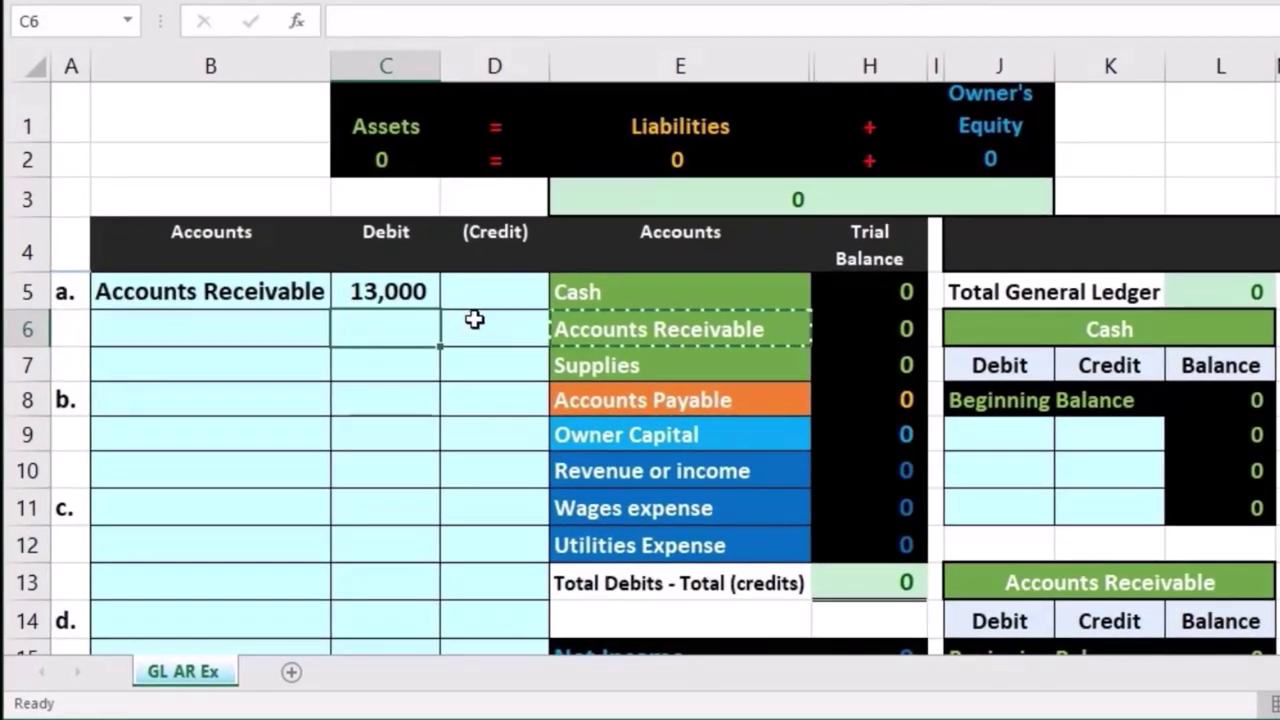
- Enter the credit of entry a. in D6 as the negative of the debit, using the formula -C5
click(440, 346)
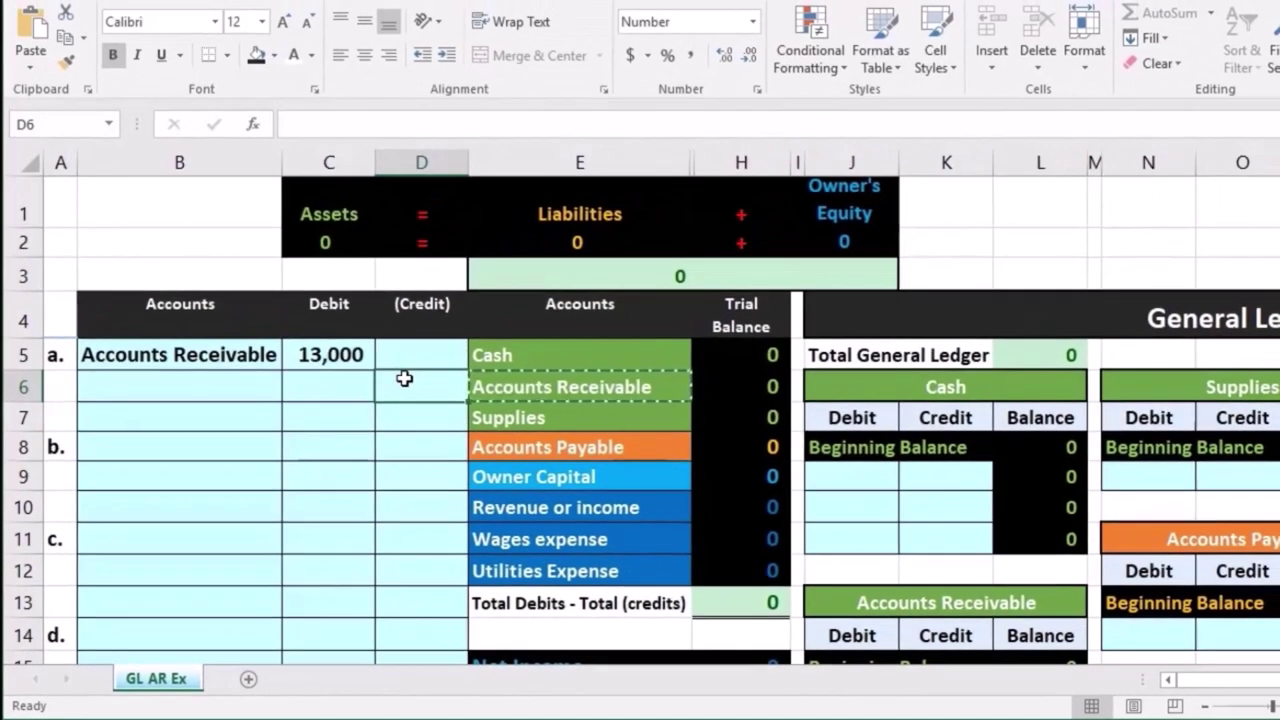
text(-)
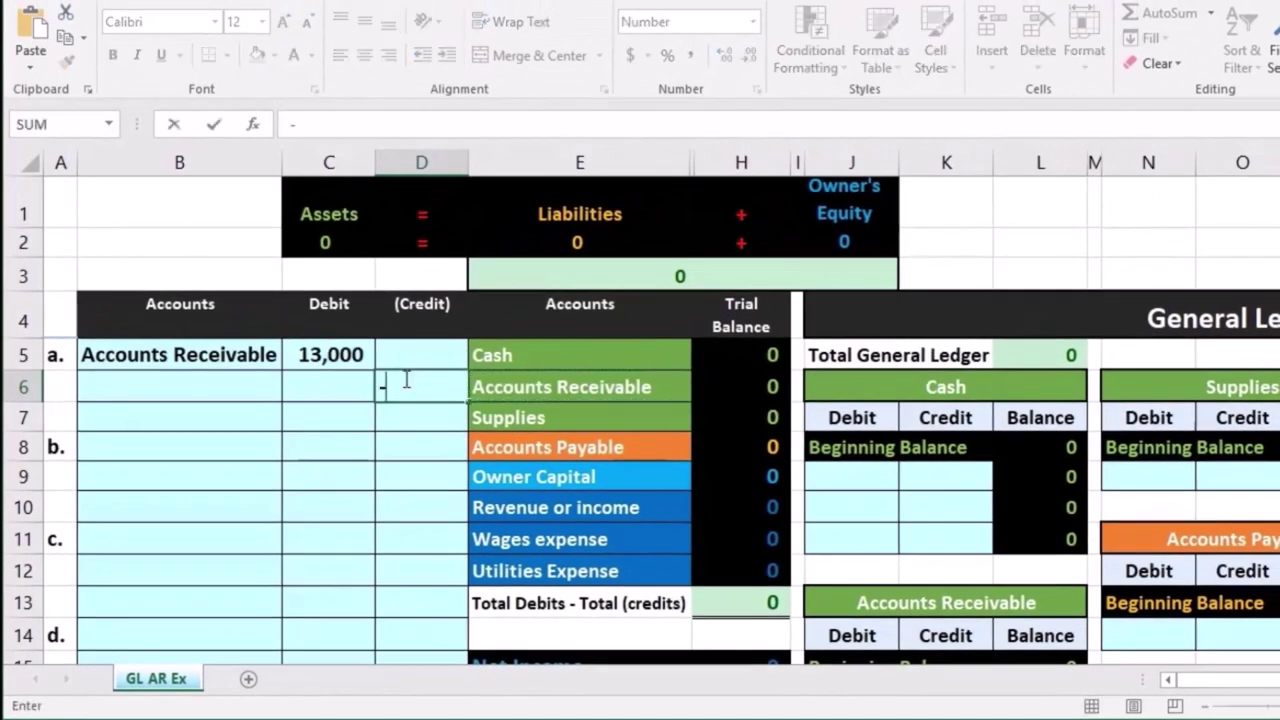
click(348, 357)
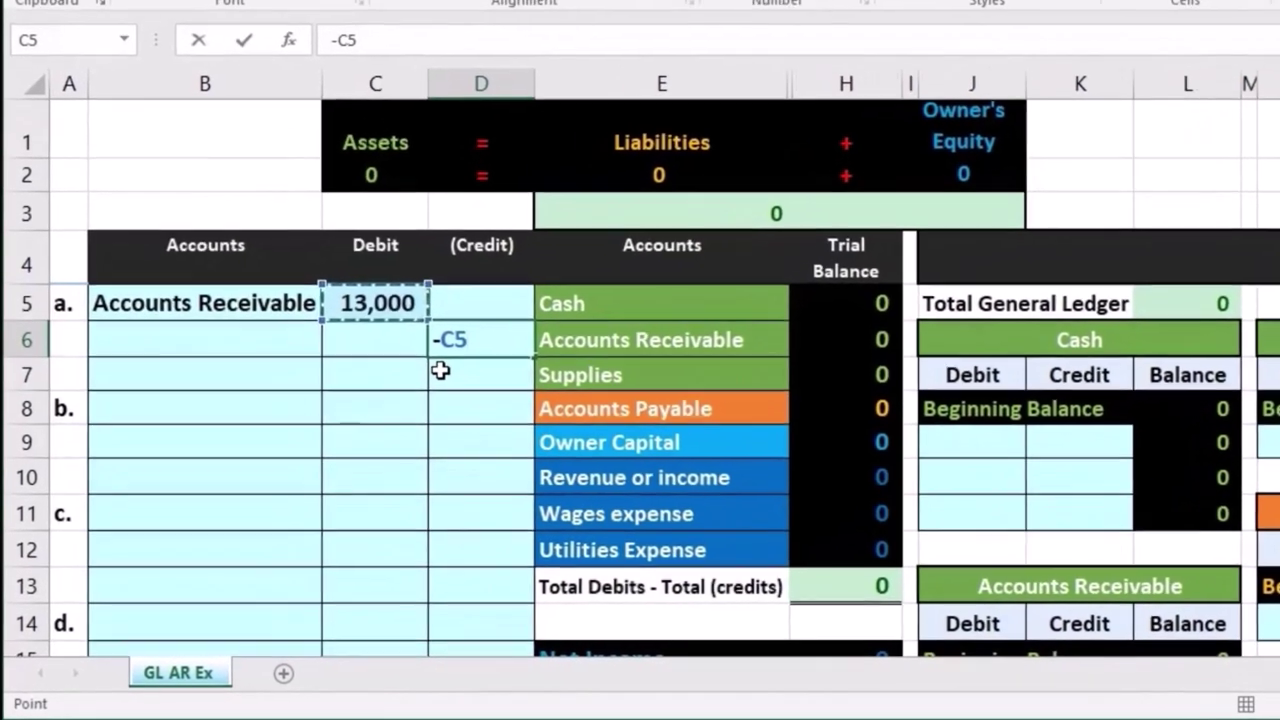
key(Return)
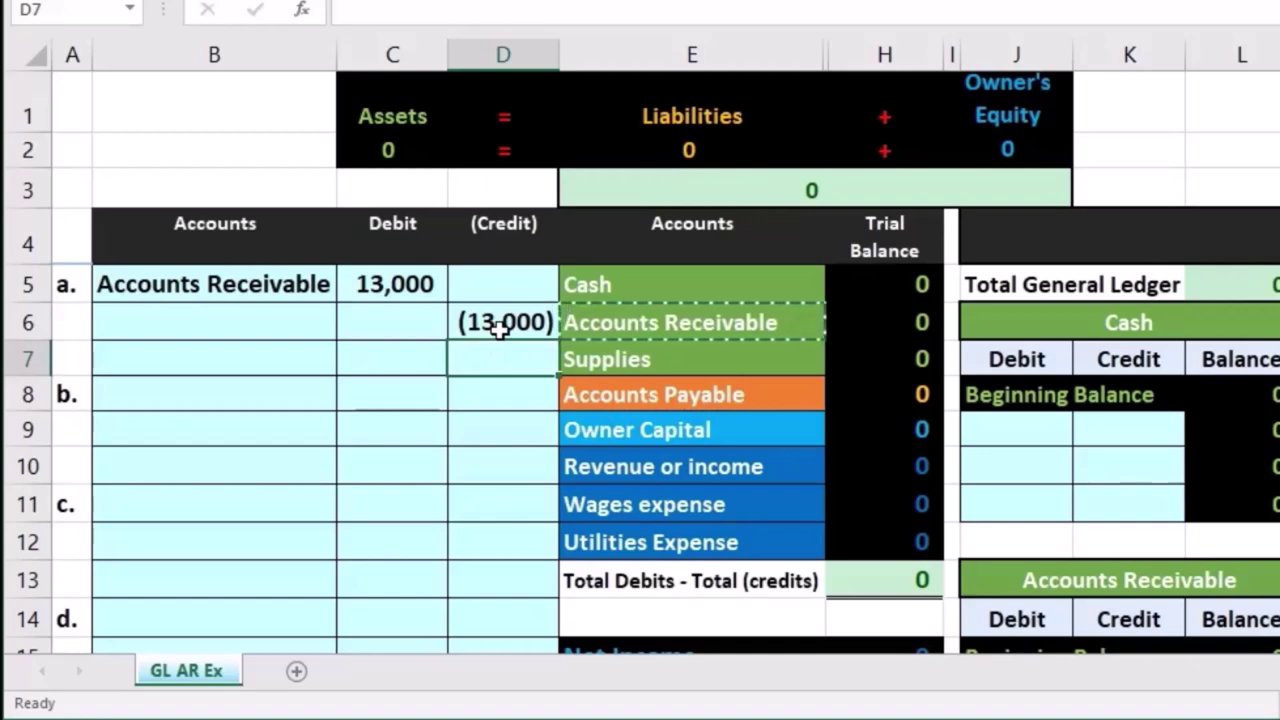
click(500, 325)
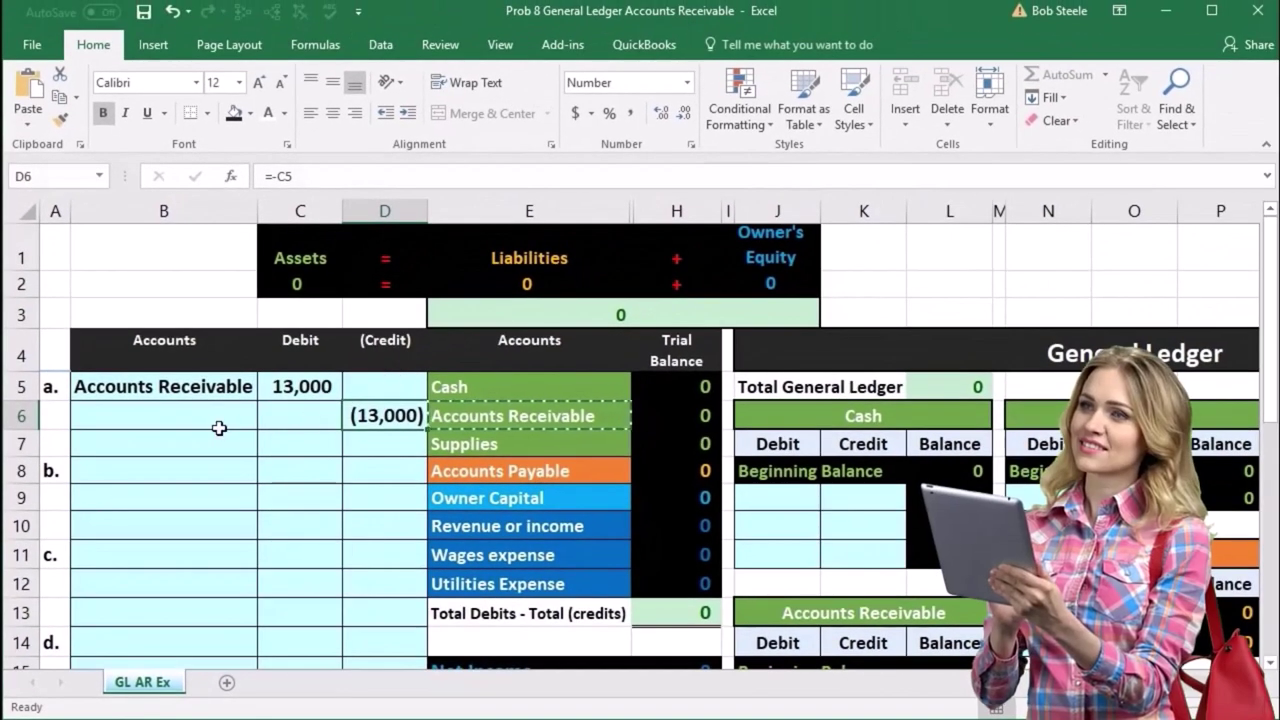
- Copy the Revenue or income account name from the trial balance into B6 as values only and indent it with leading spaces
click(192, 418)
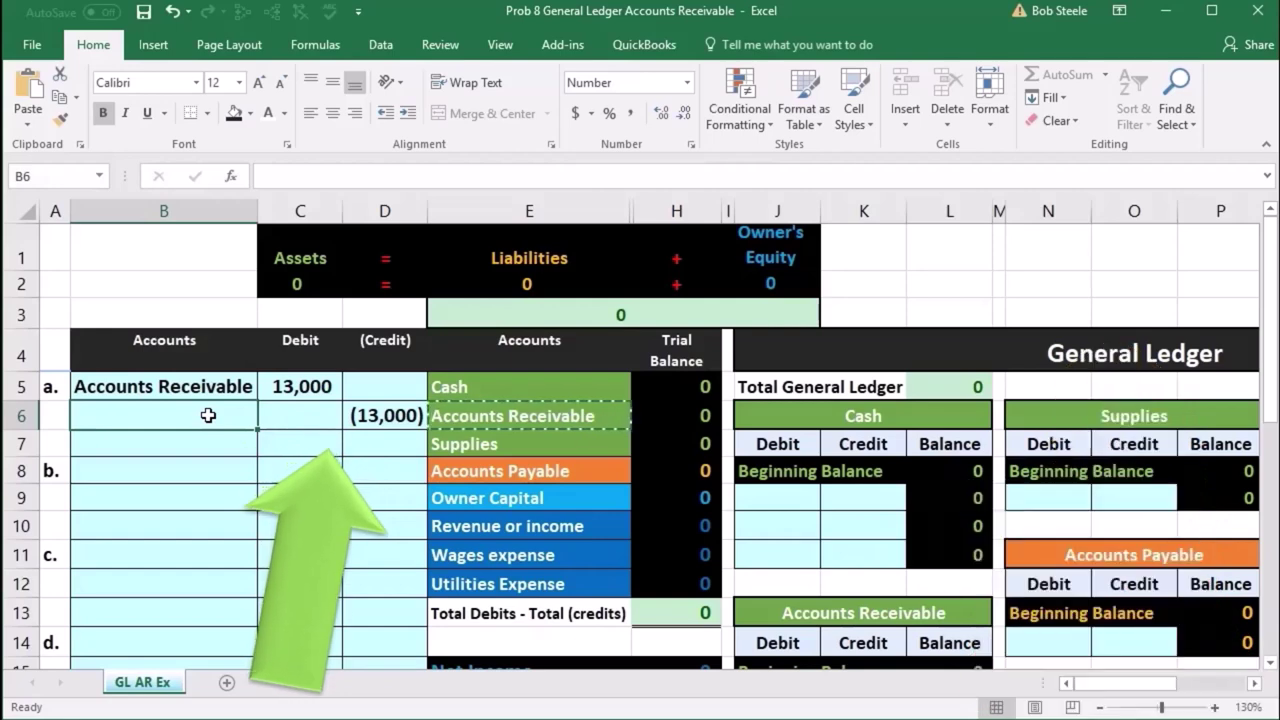
click(523, 526)
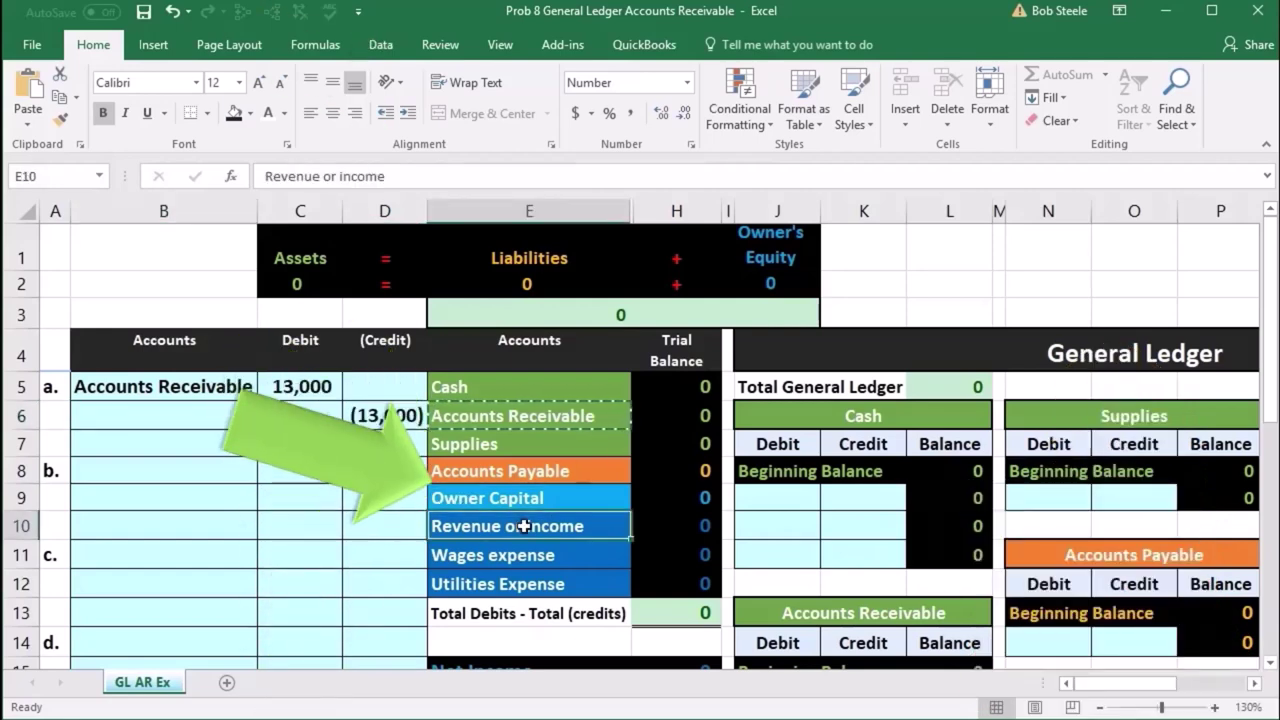
right_click(582, 528)
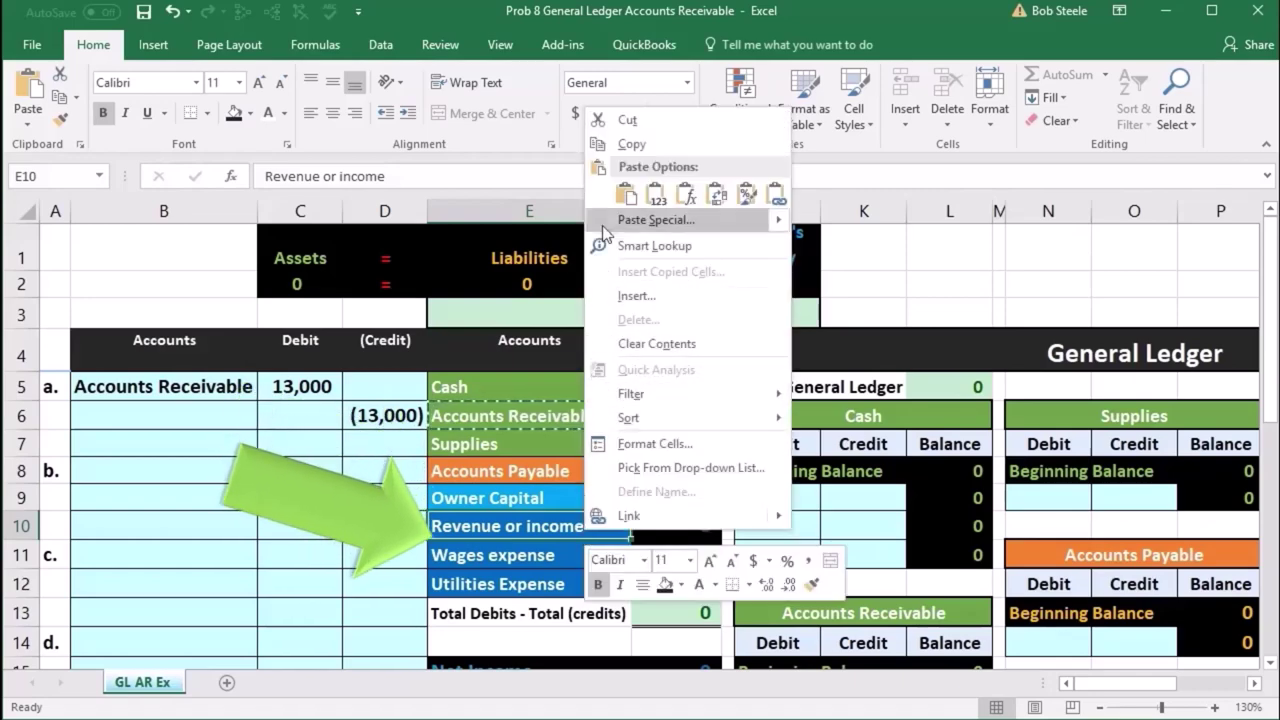
click(630, 144)
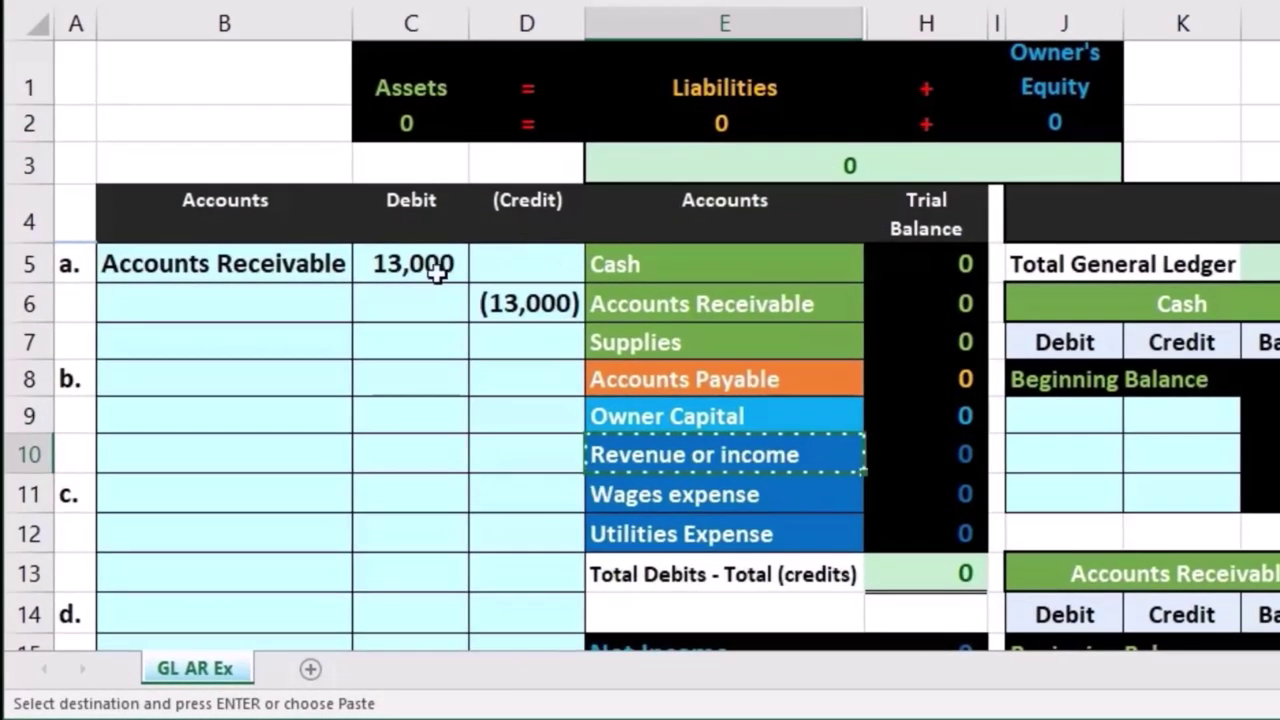
click(293, 296)
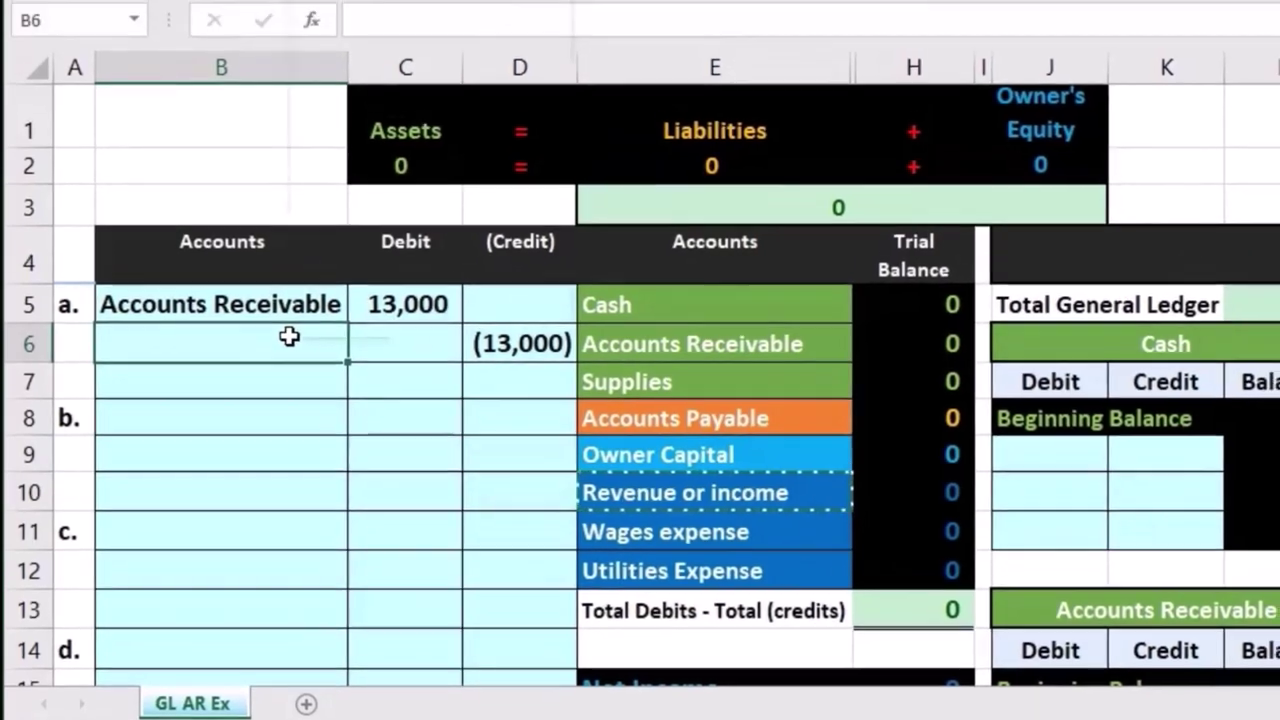
right_click(293, 296)
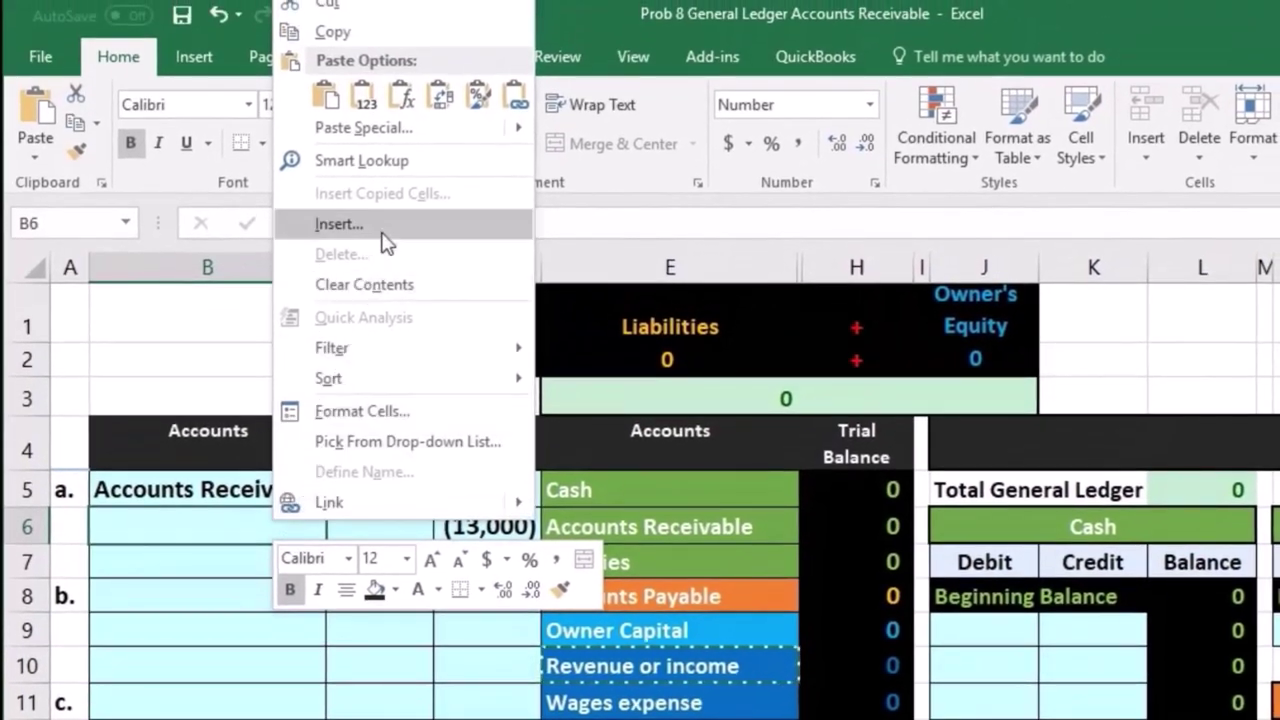
click(365, 100)
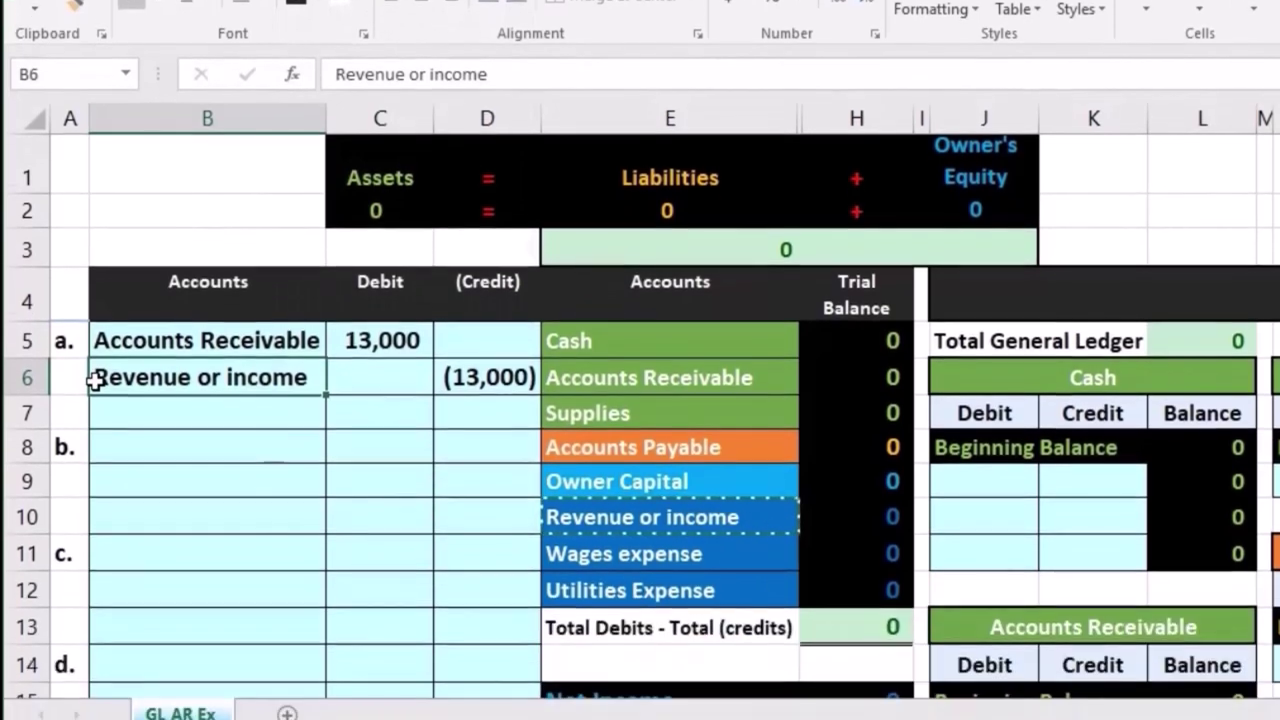
double_click(100, 528)
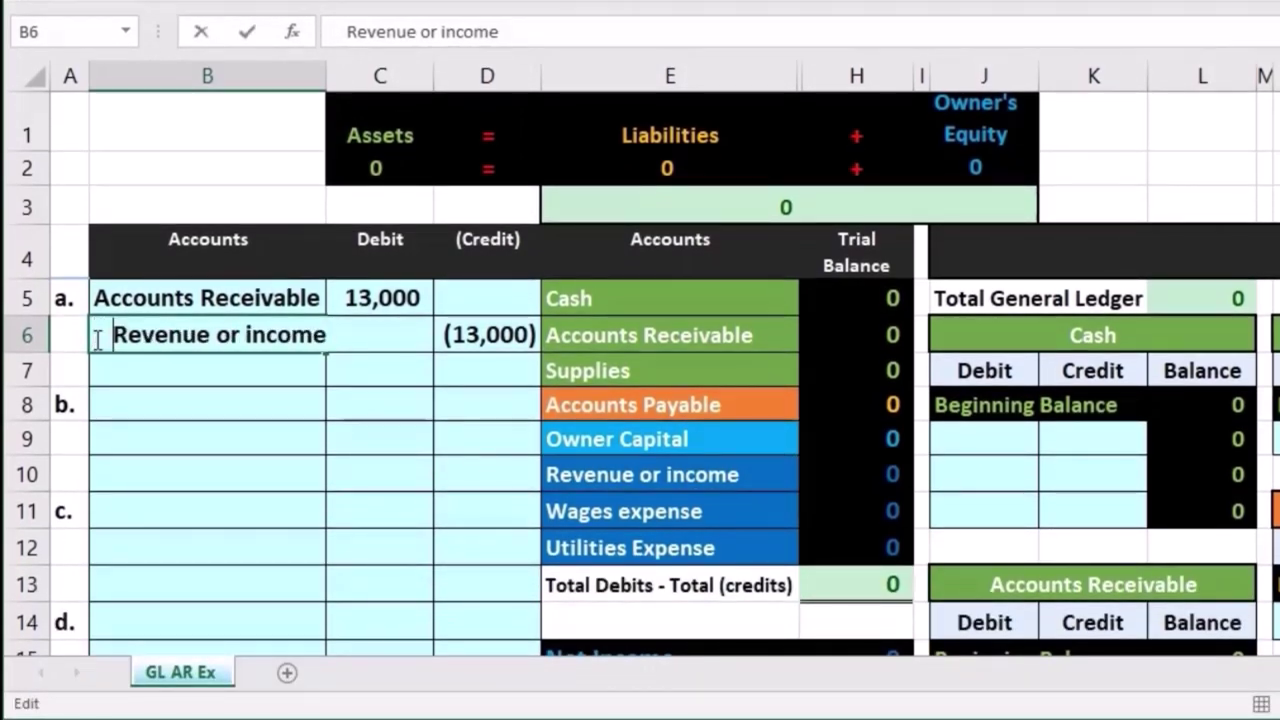
key(Return)
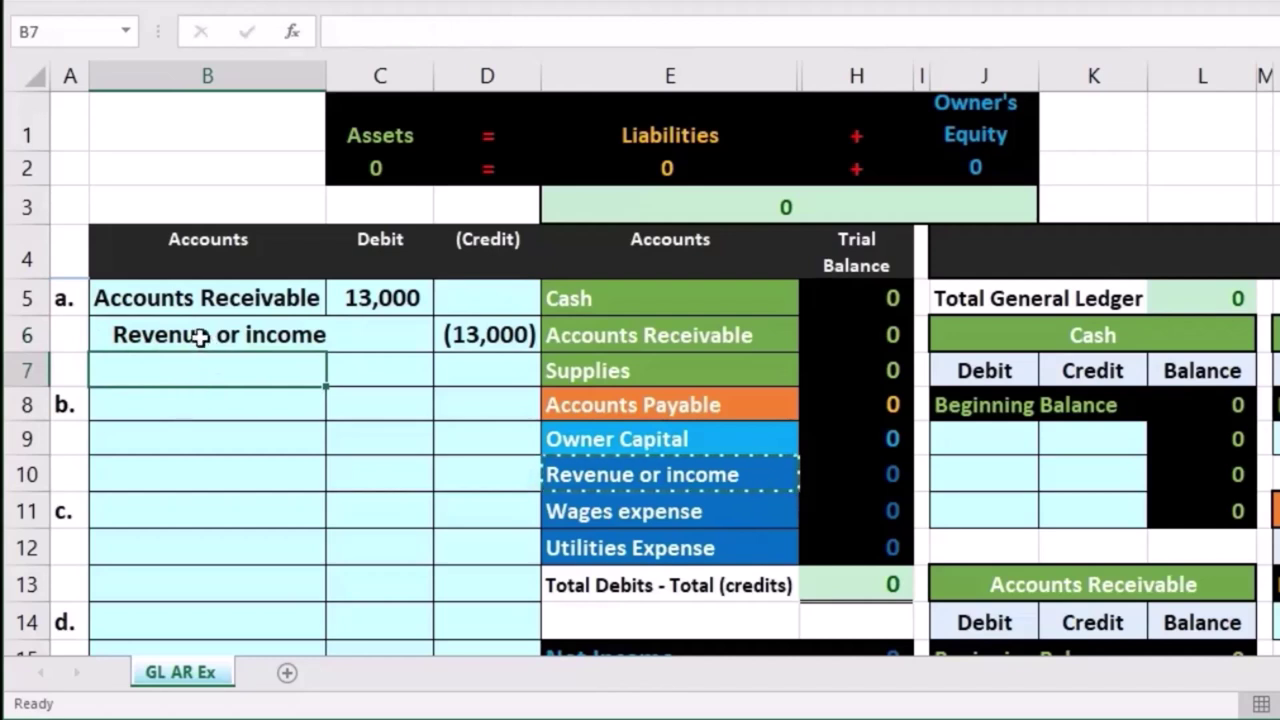
- Examine journal entry a. in rows 5 and 6, comparing its accounts, debit and credit with the Accounts Receivable line of the trial balance
drag(200, 338, 364, 322)
drag(452, 318, 452, 318)
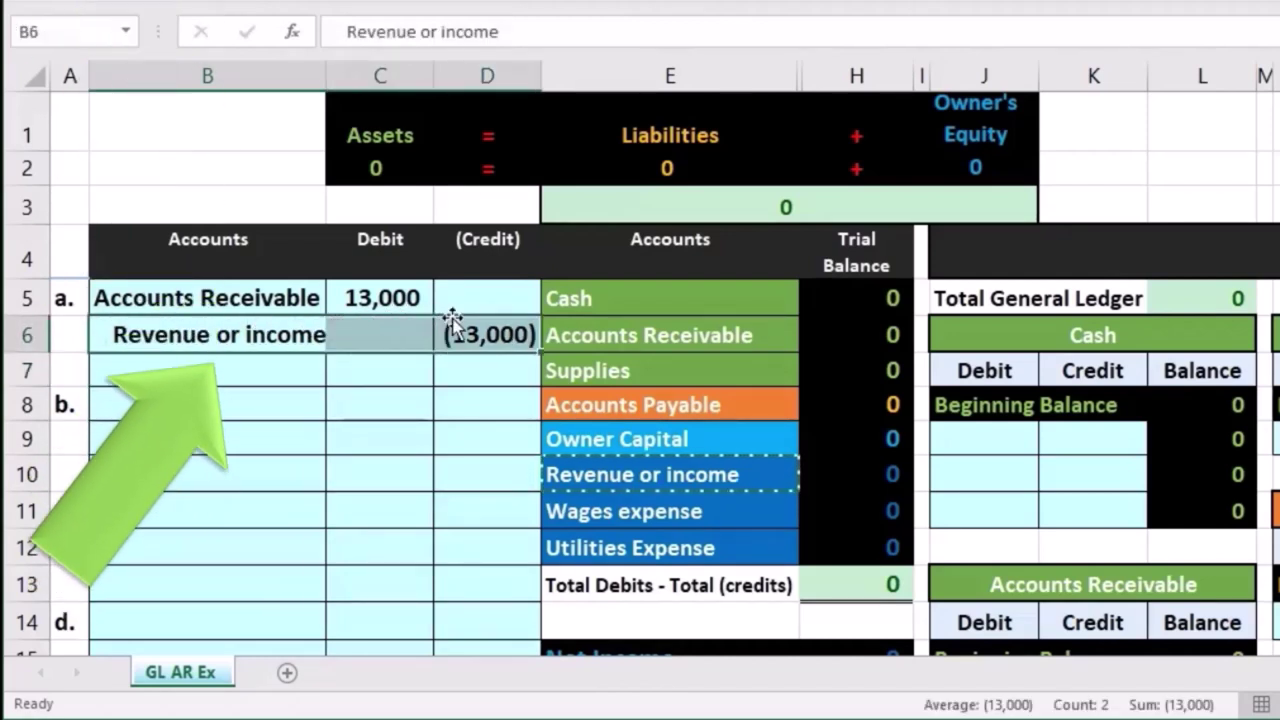
click(425, 302)
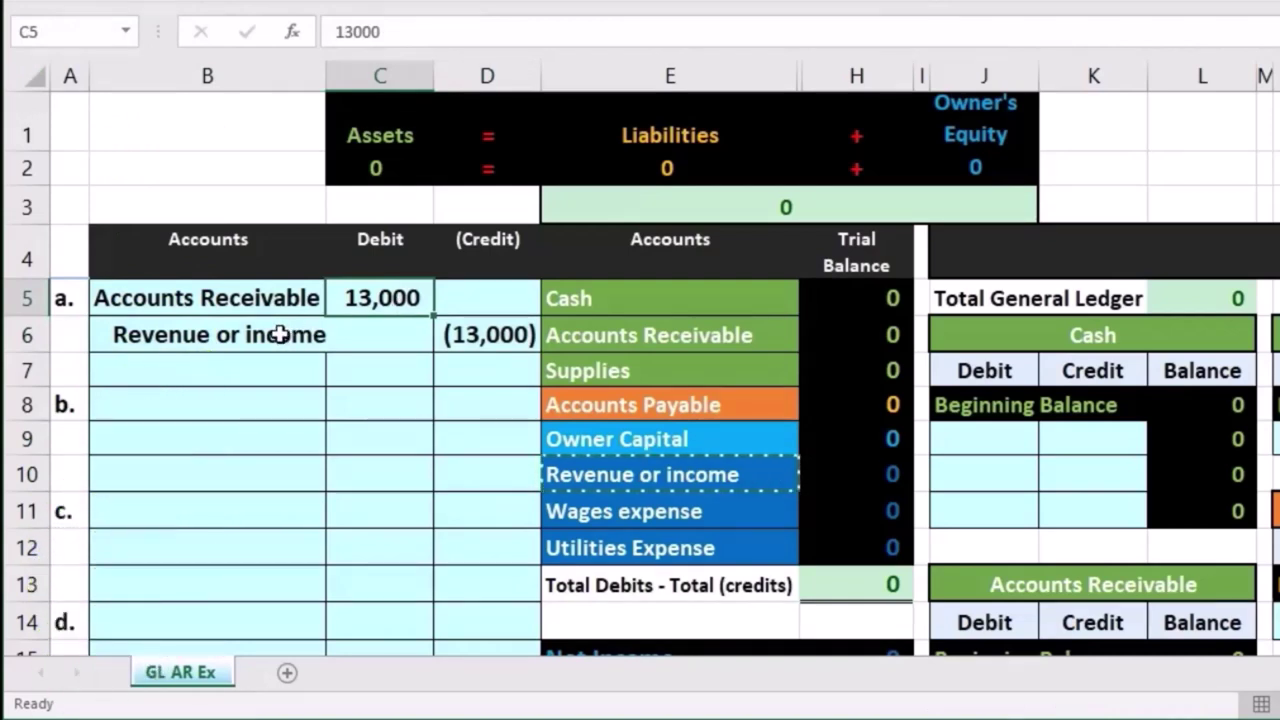
drag(280, 334, 460, 327)
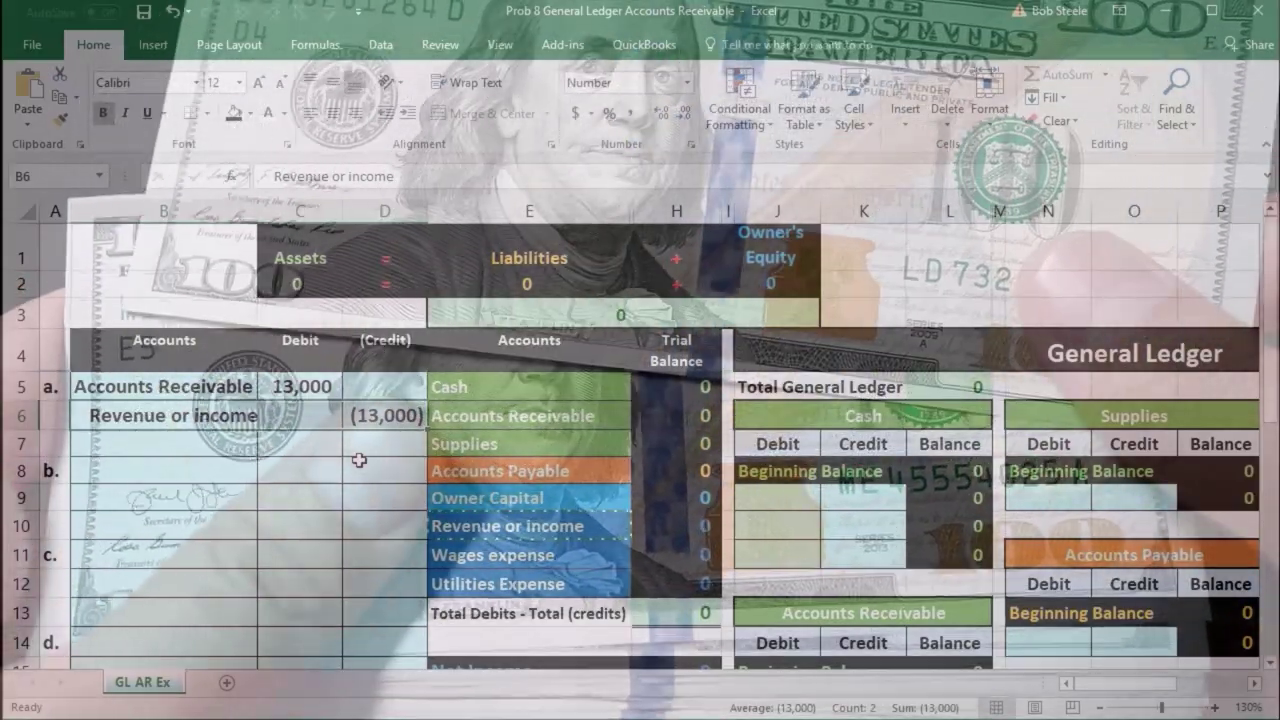
click(372, 425)
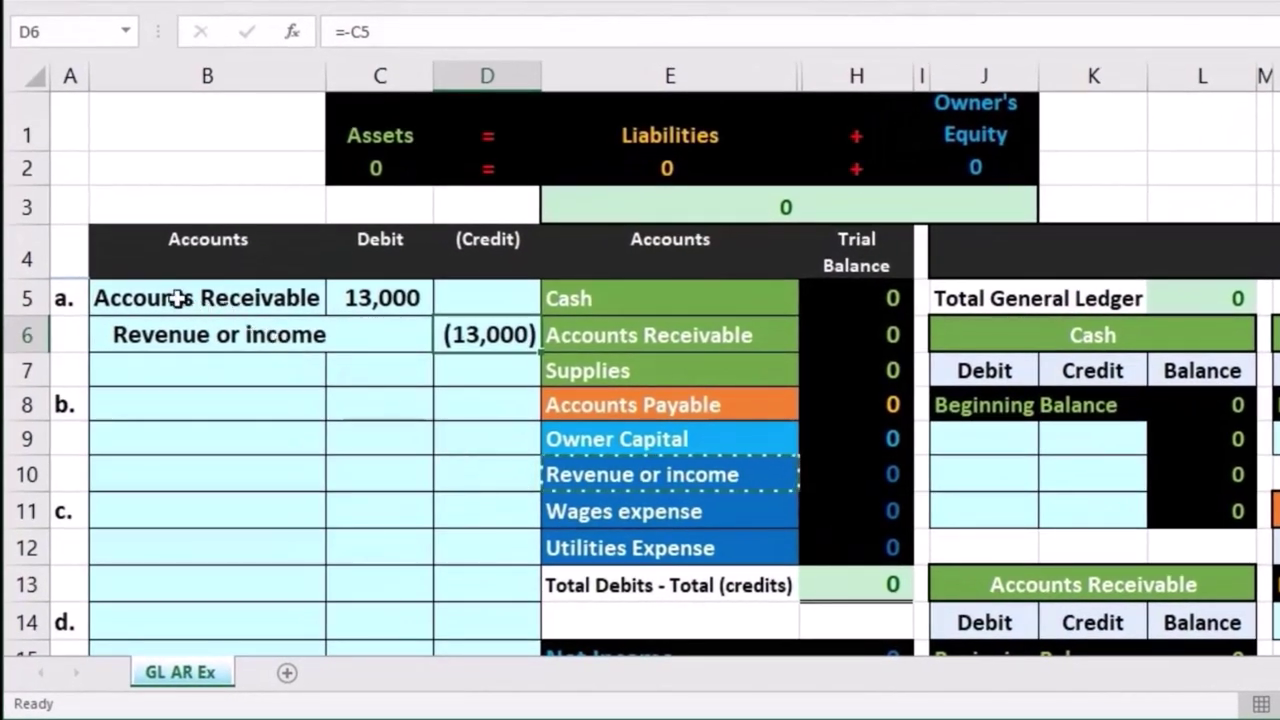
drag(176, 298, 456, 552)
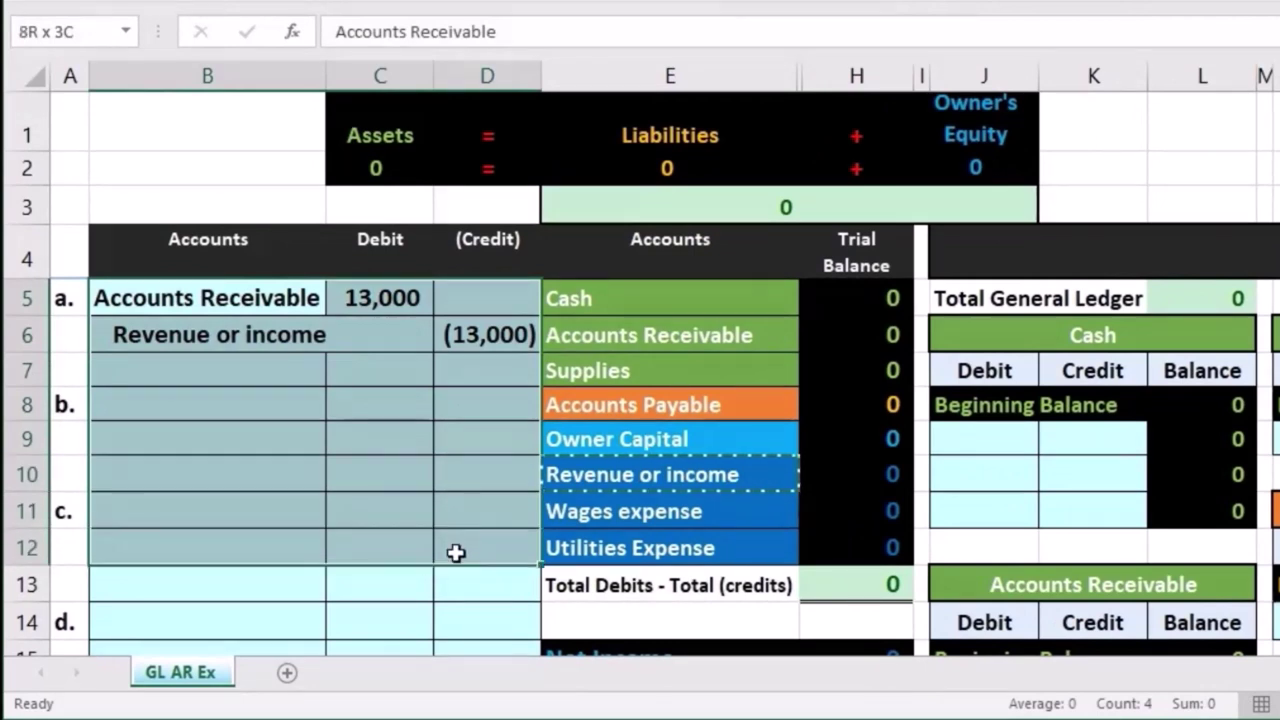
drag(246, 300, 452, 330)
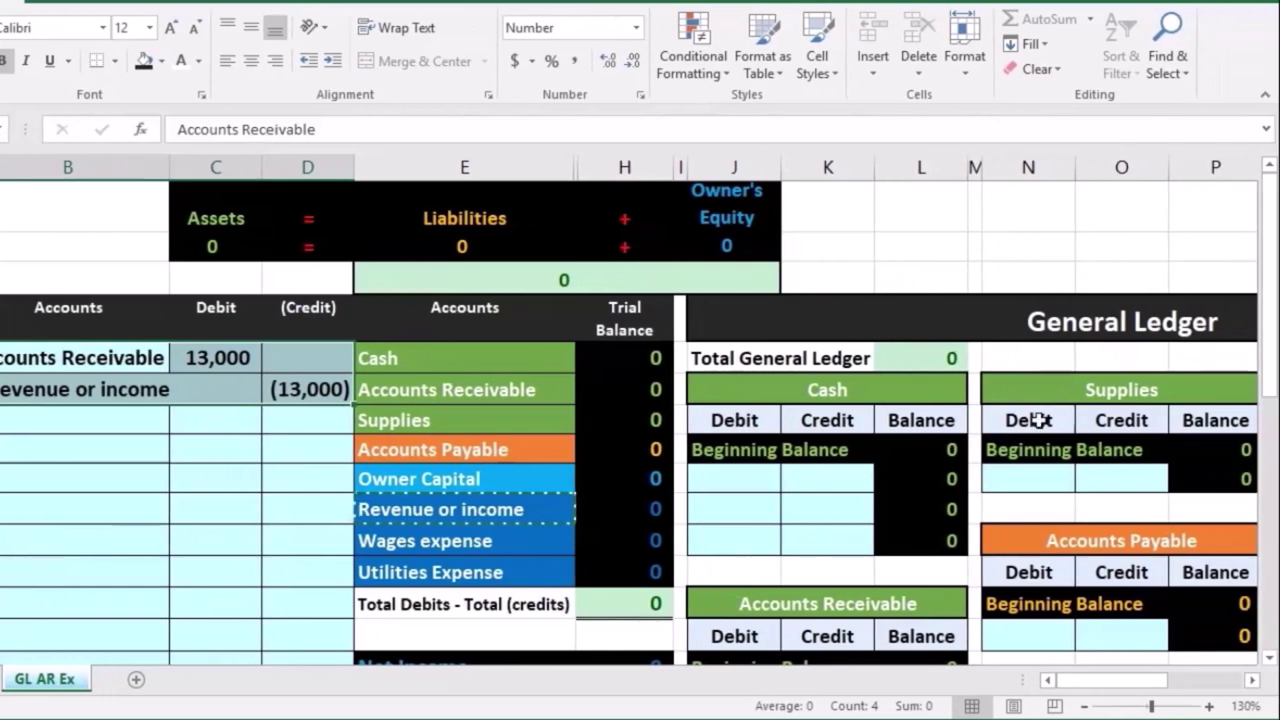
drag(115, 357, 185, 357)
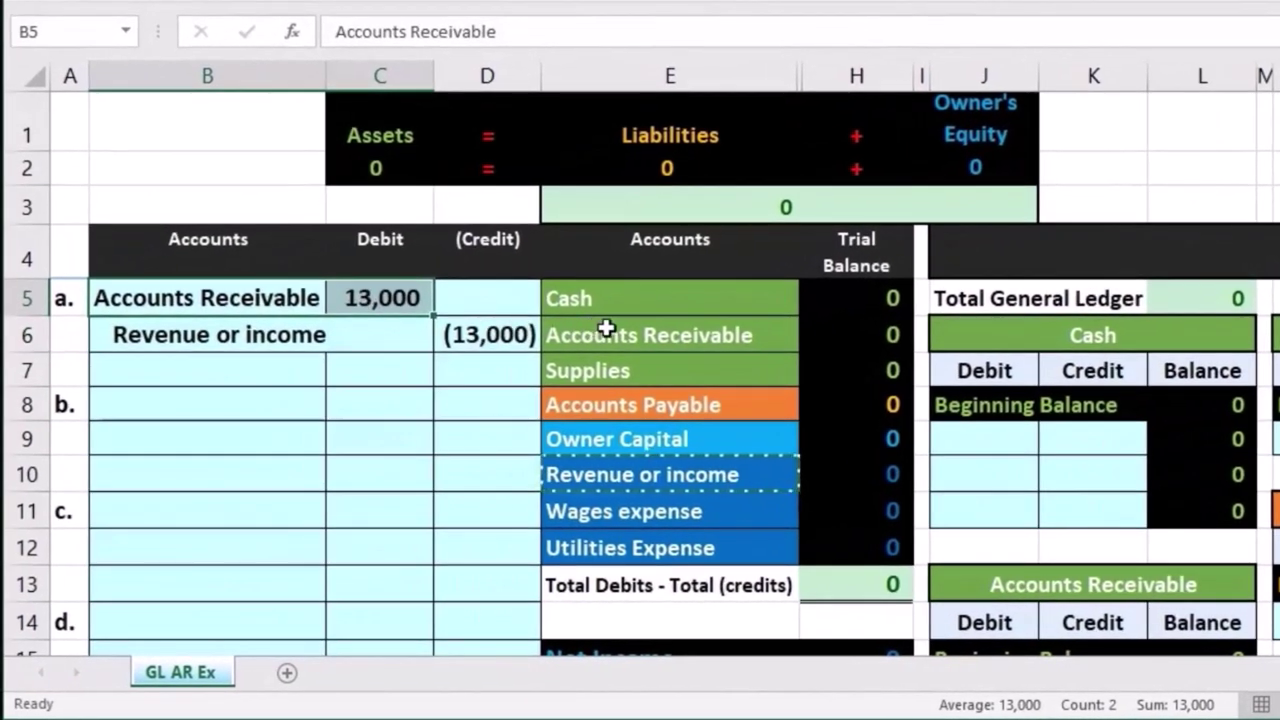
click(605, 332)
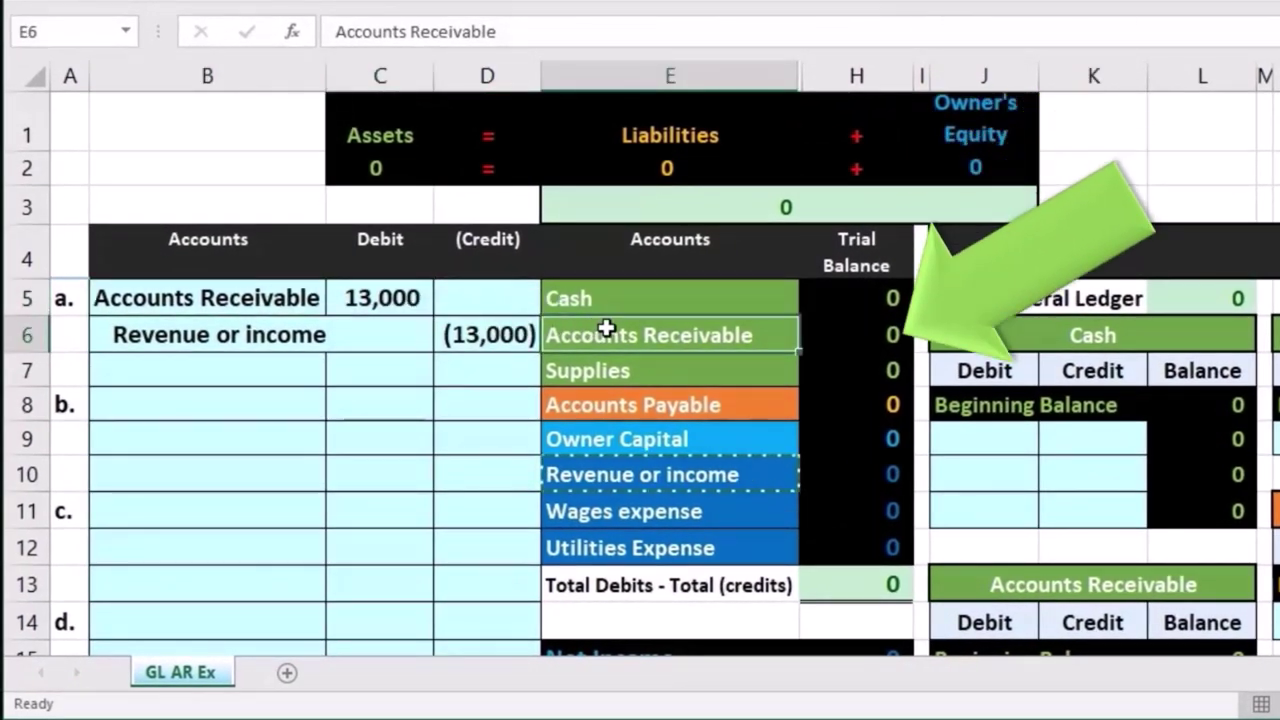
- Post the Accounts Receivable debit of entry a. to J16 in the Accounts Receivable ledger account, using the formula =C5
scroll(1005, 390, down, 1)
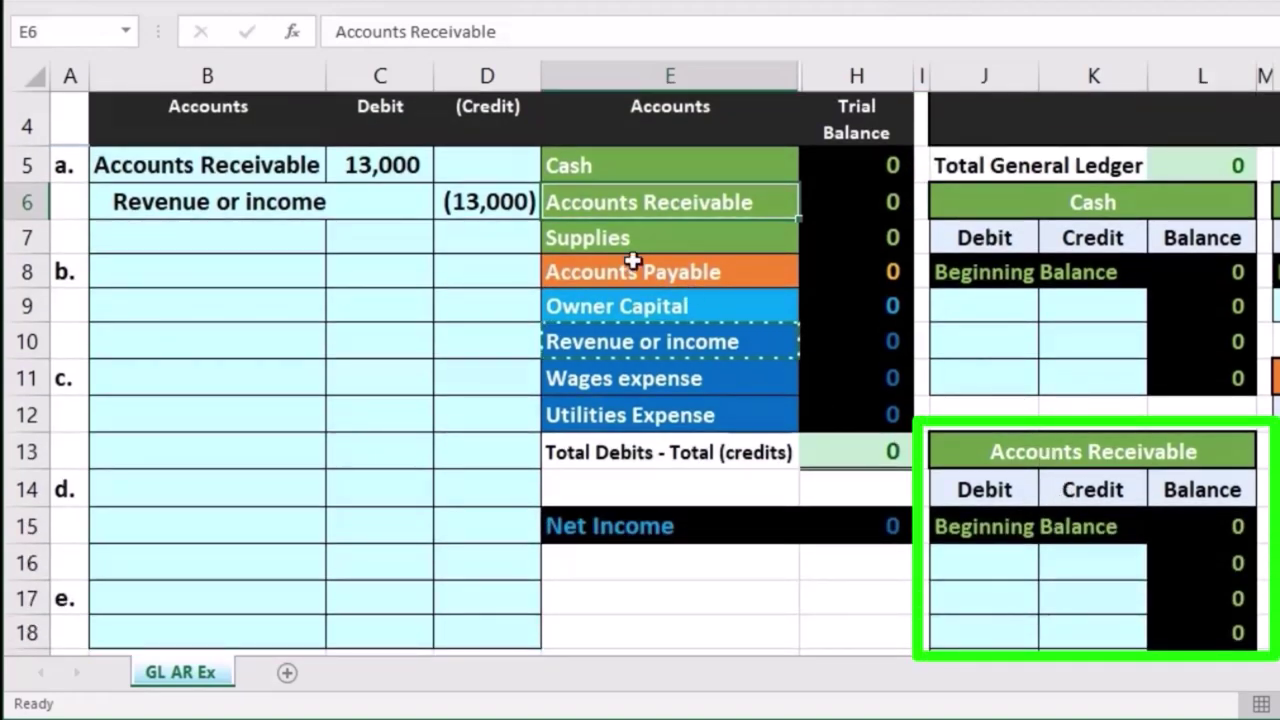
click(397, 165)
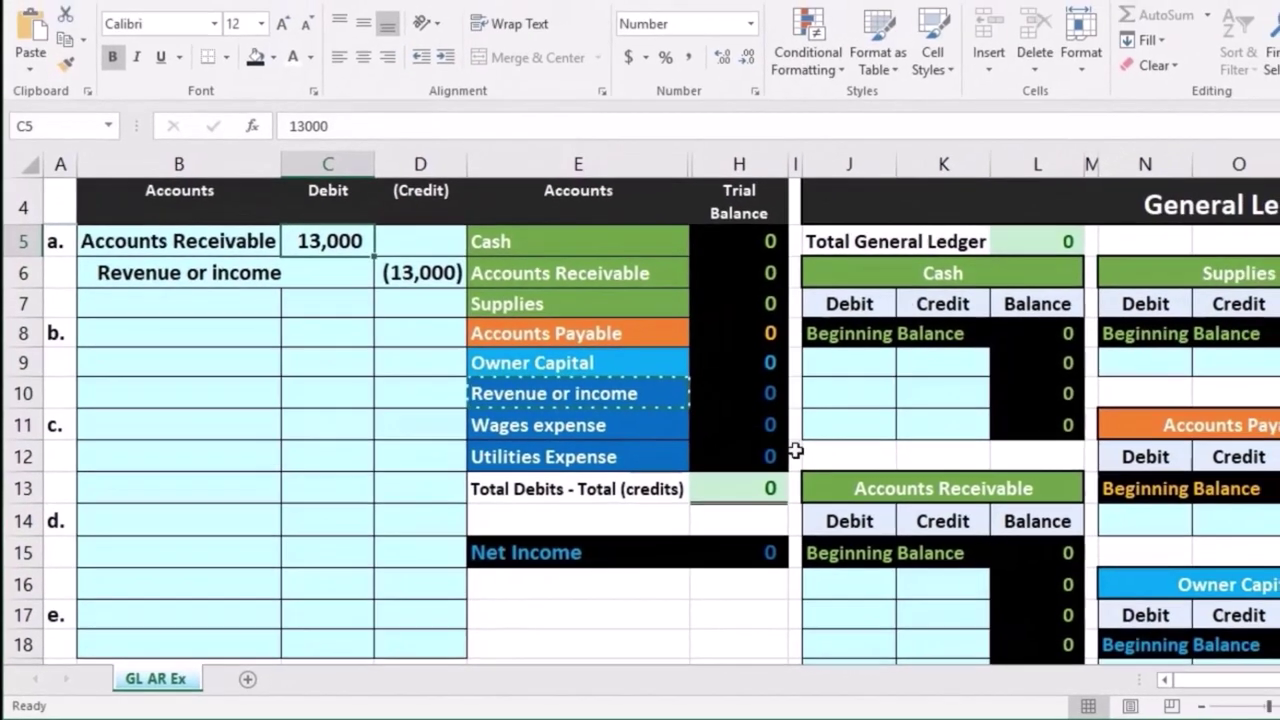
click(993, 452)
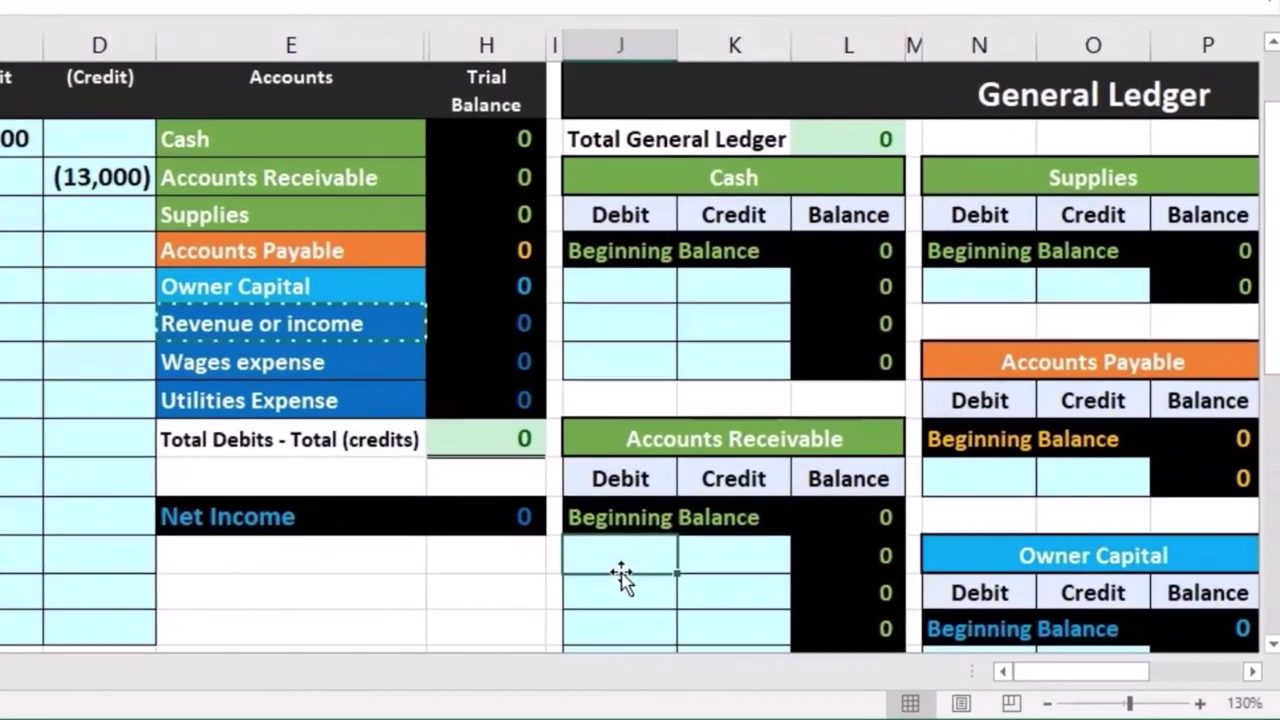
click(848, 596)
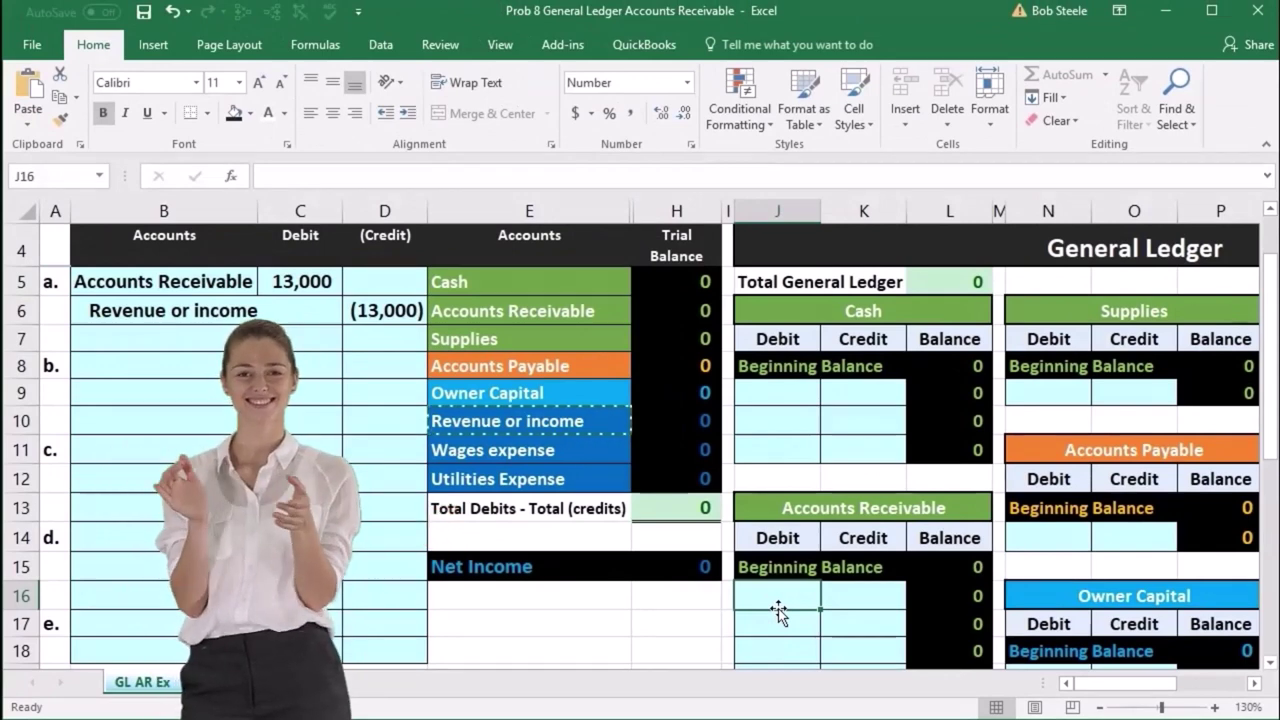
text(=)
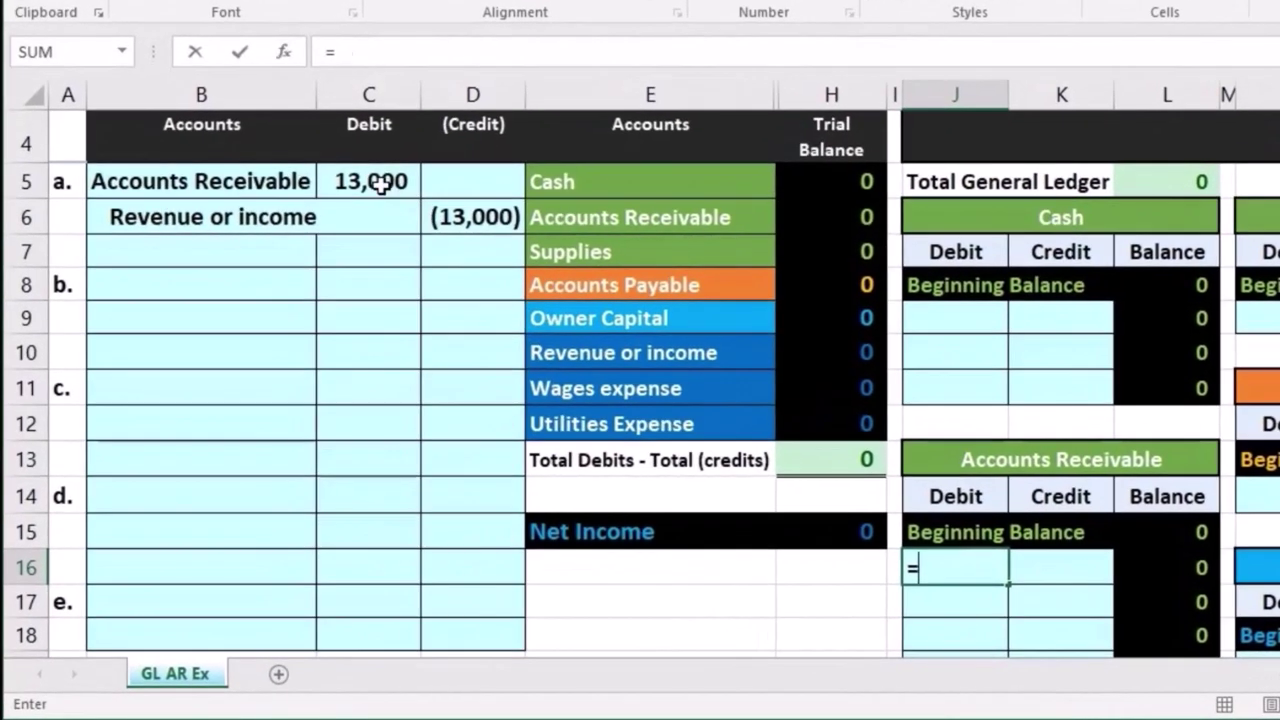
click(309, 284)
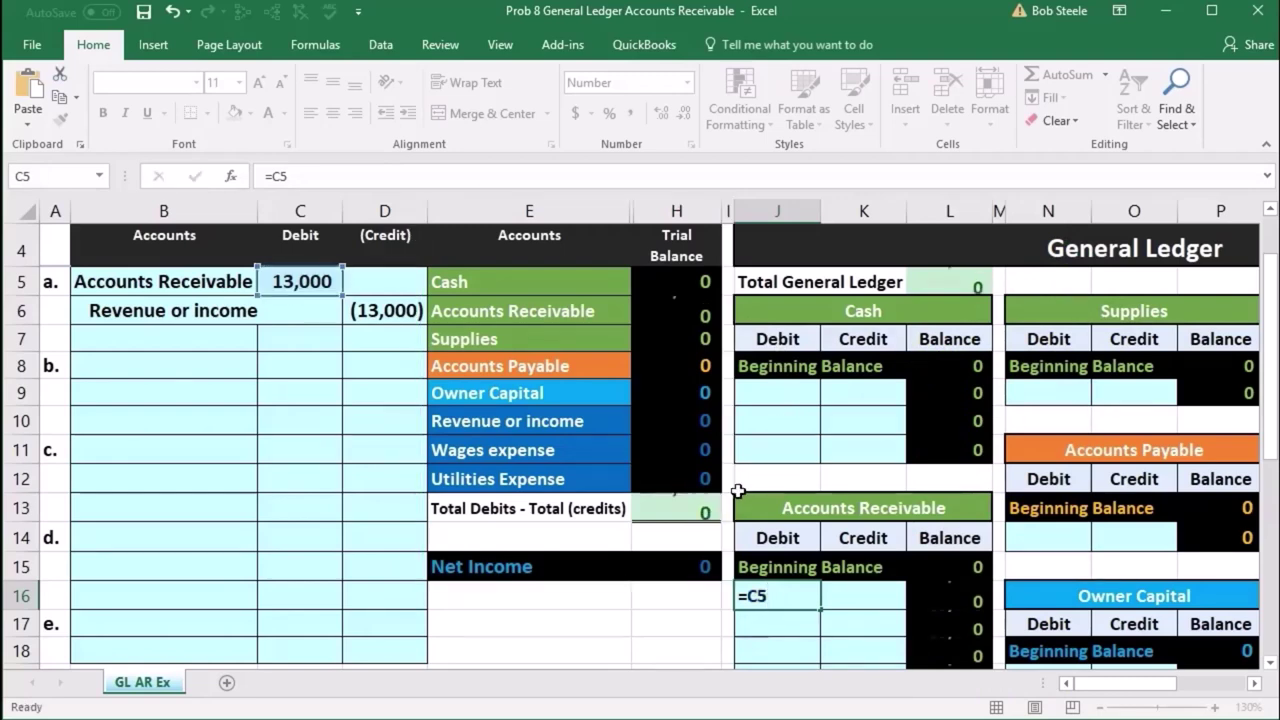
key(Return)
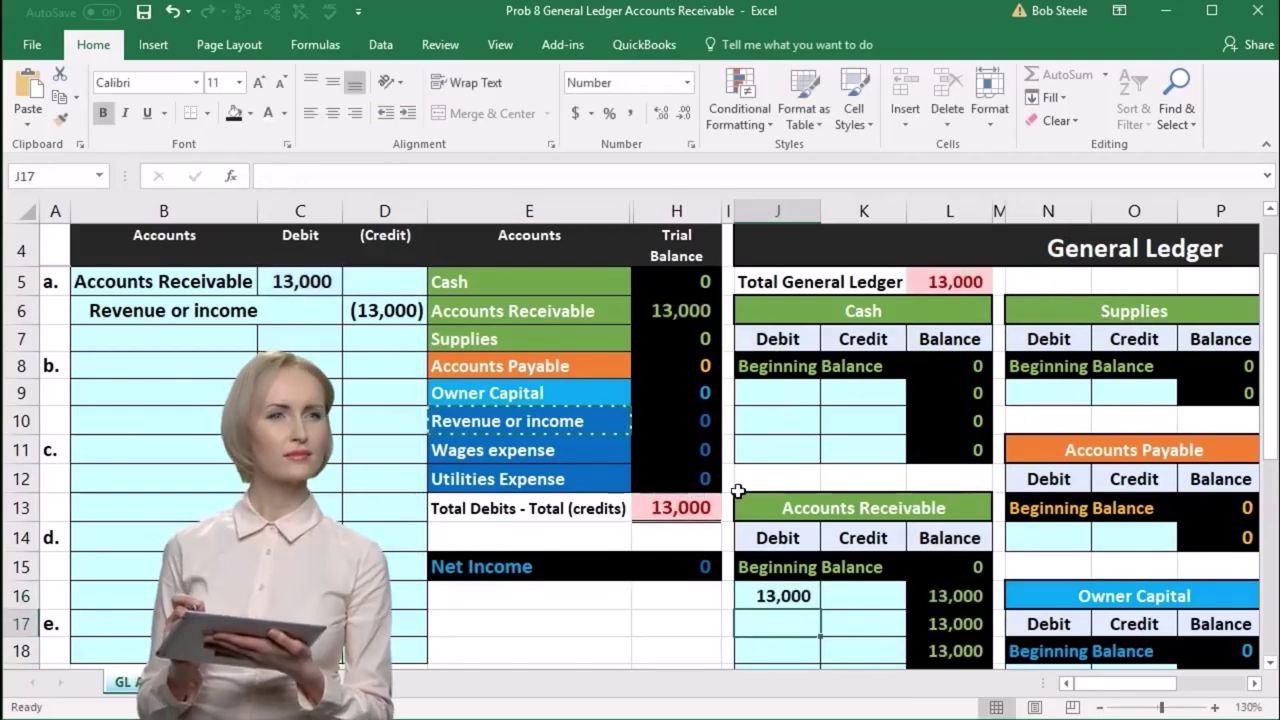
- Post the Revenue or income credit of entry a. to S9 in the Revenue or income ledger account, using the formula =D6
drag(183, 313, 365, 311)
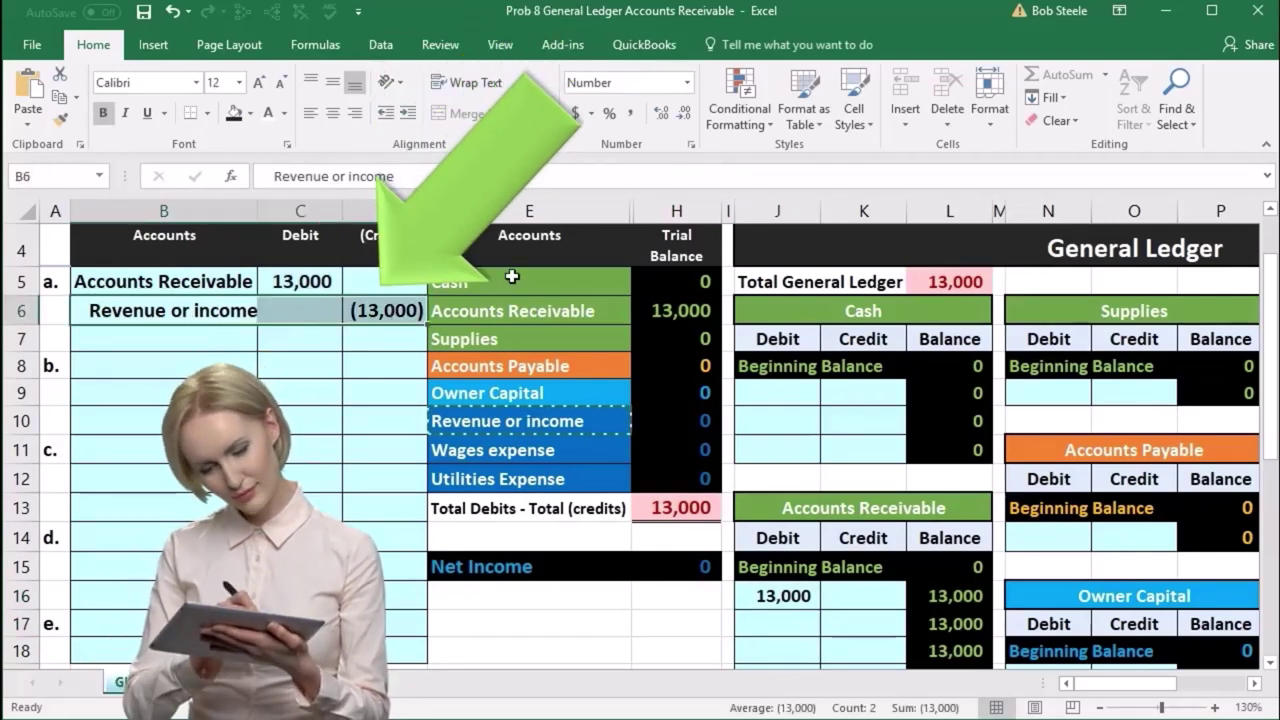
drag(512, 276, 516, 352)
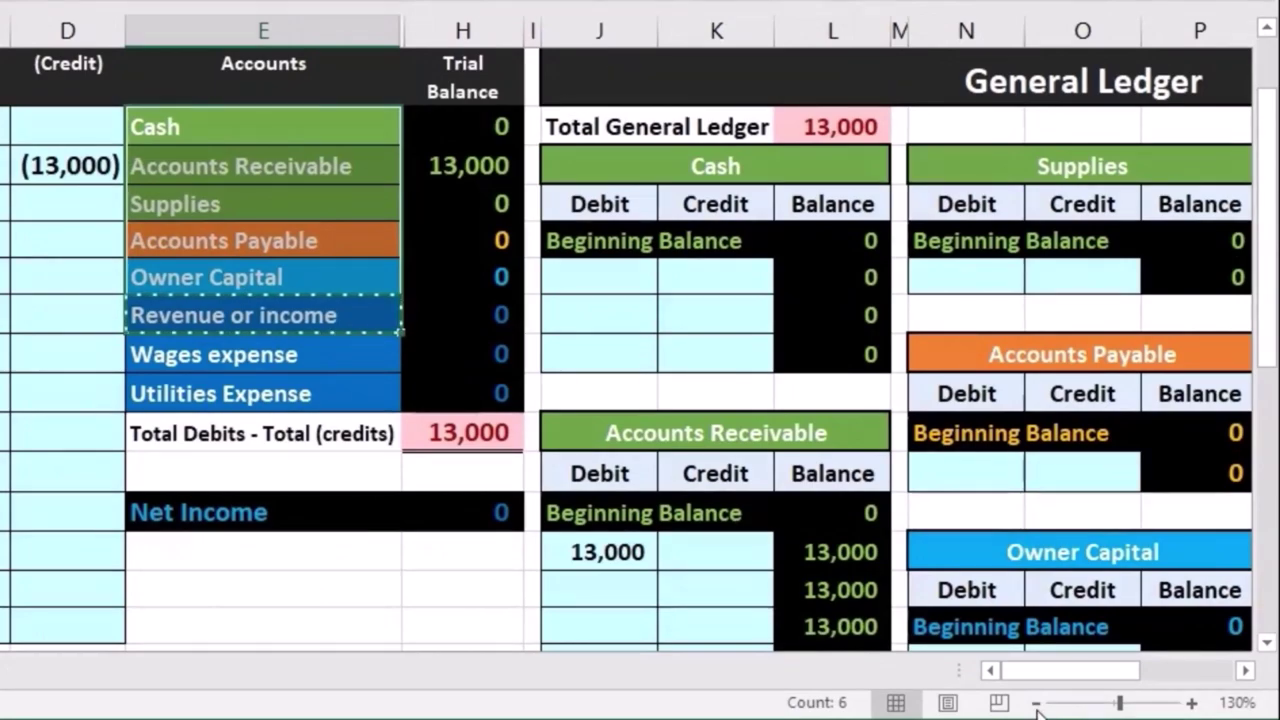
click(1036, 703)
click(1036, 703)
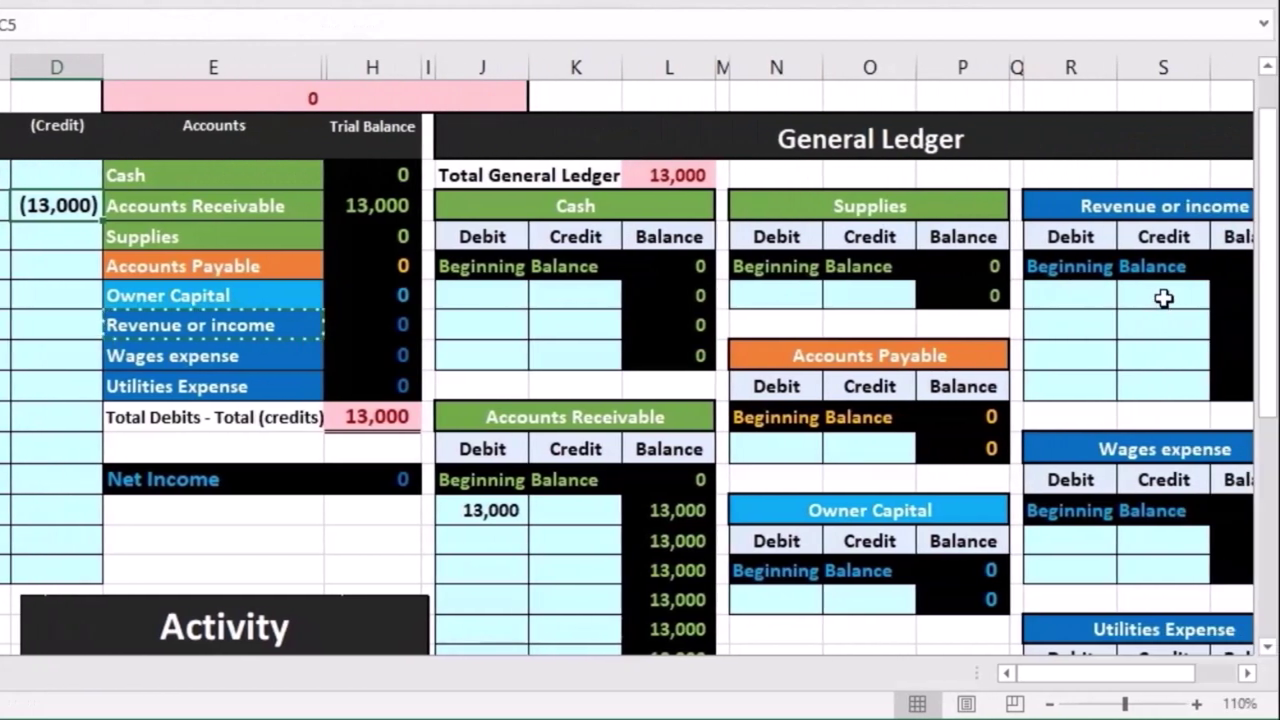
click(1057, 204)
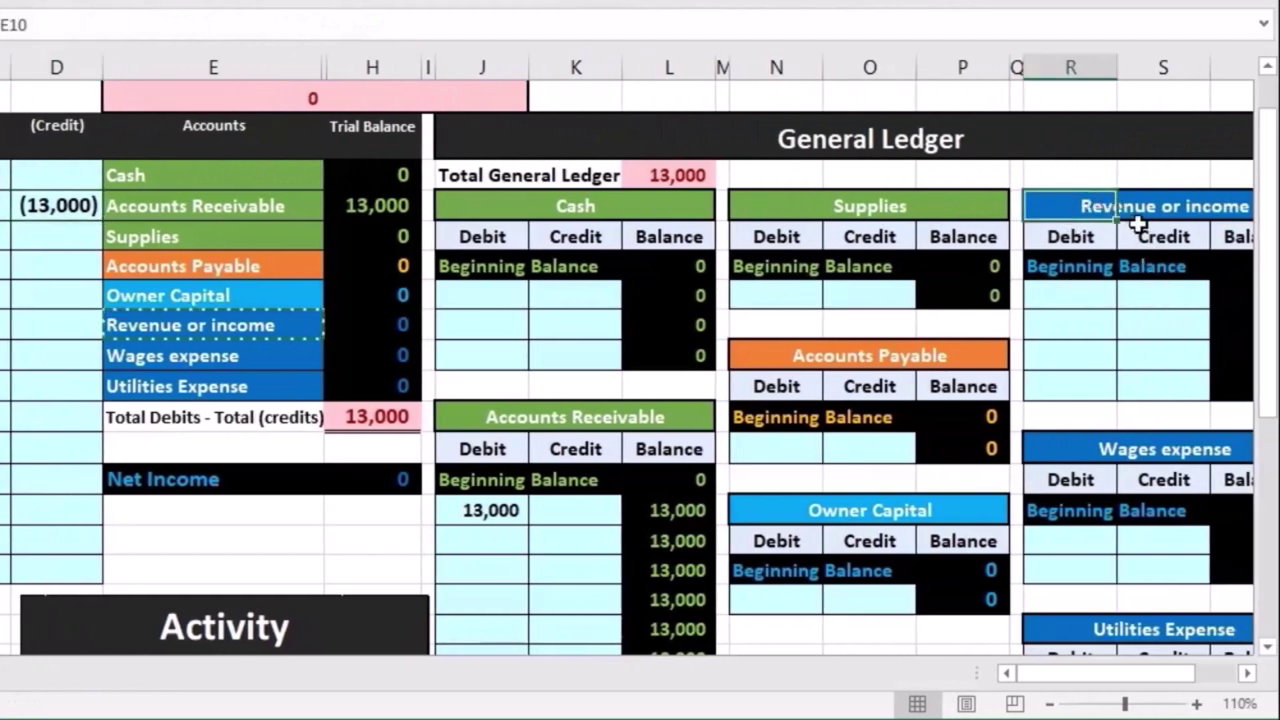
click(1166, 287)
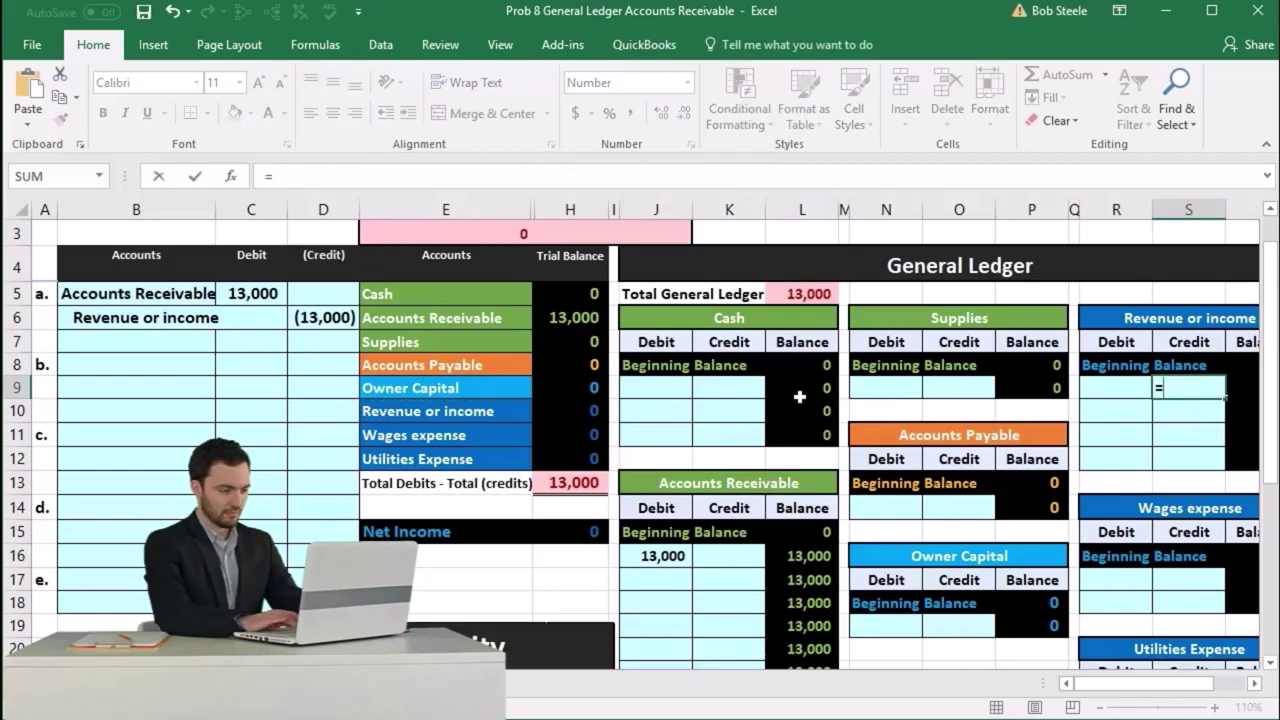
click(325, 317)
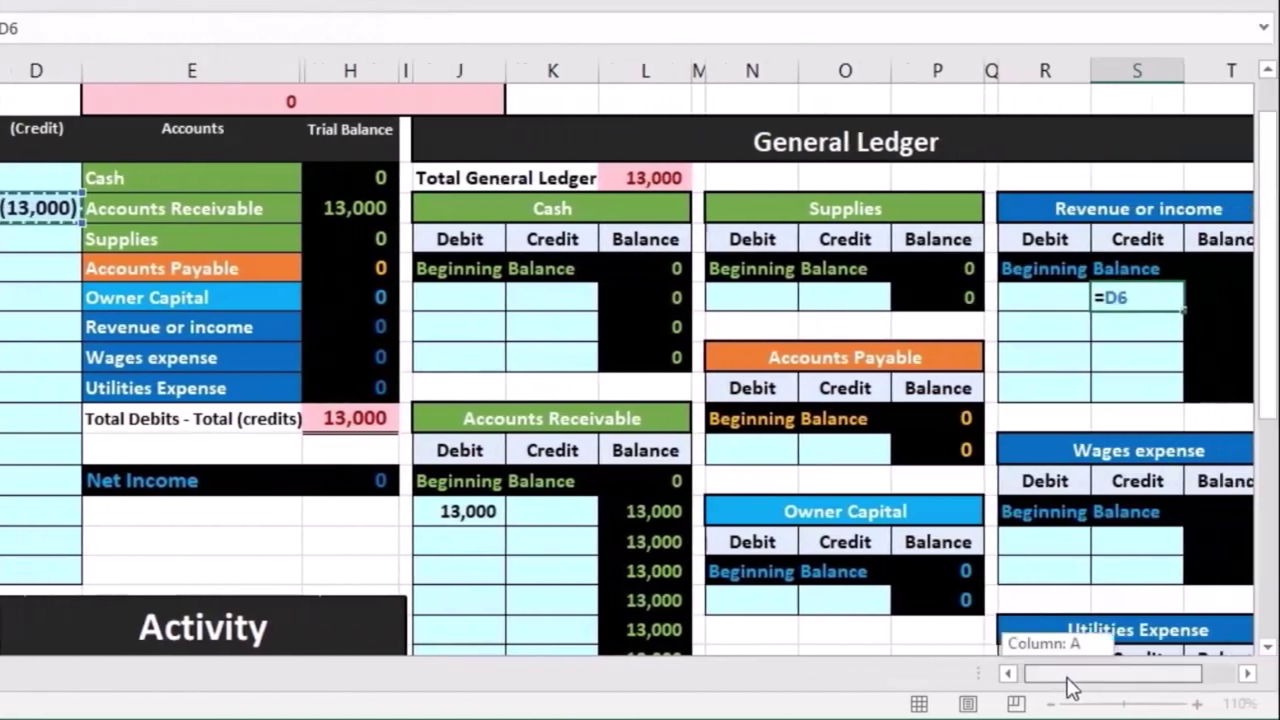
drag(1070, 685, 1080, 685)
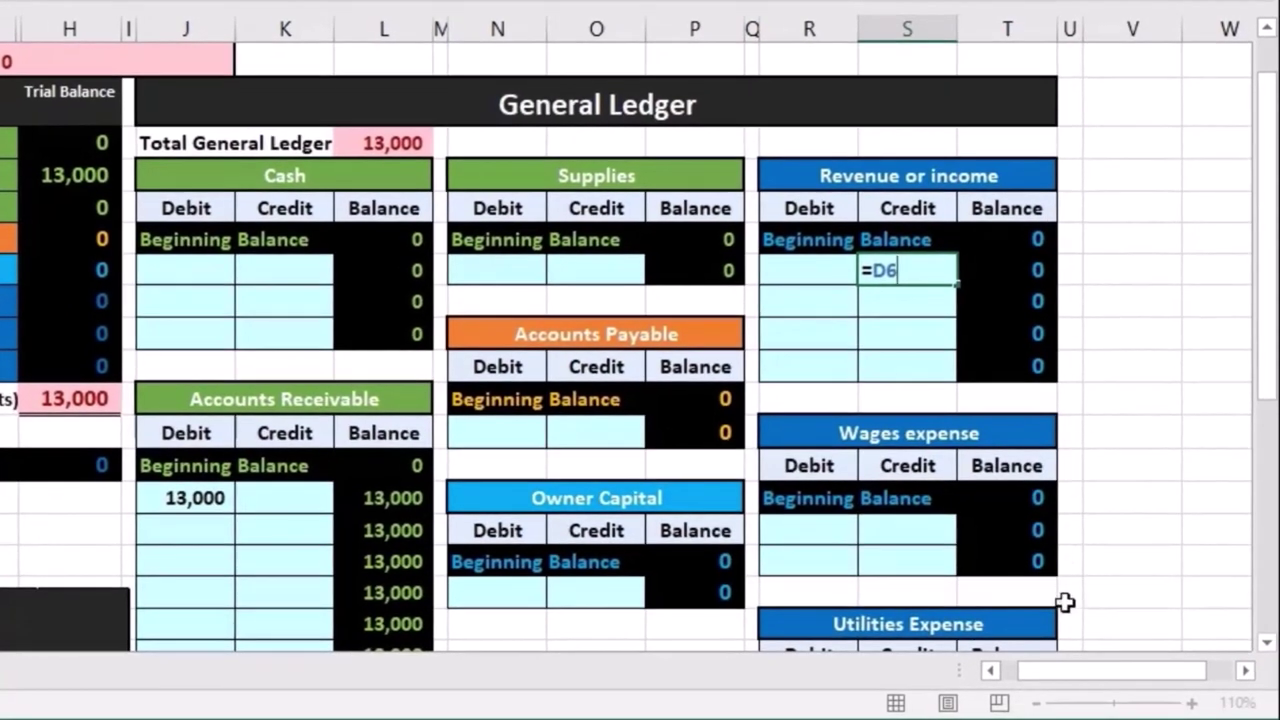
drag(1061, 676, 1036, 679)
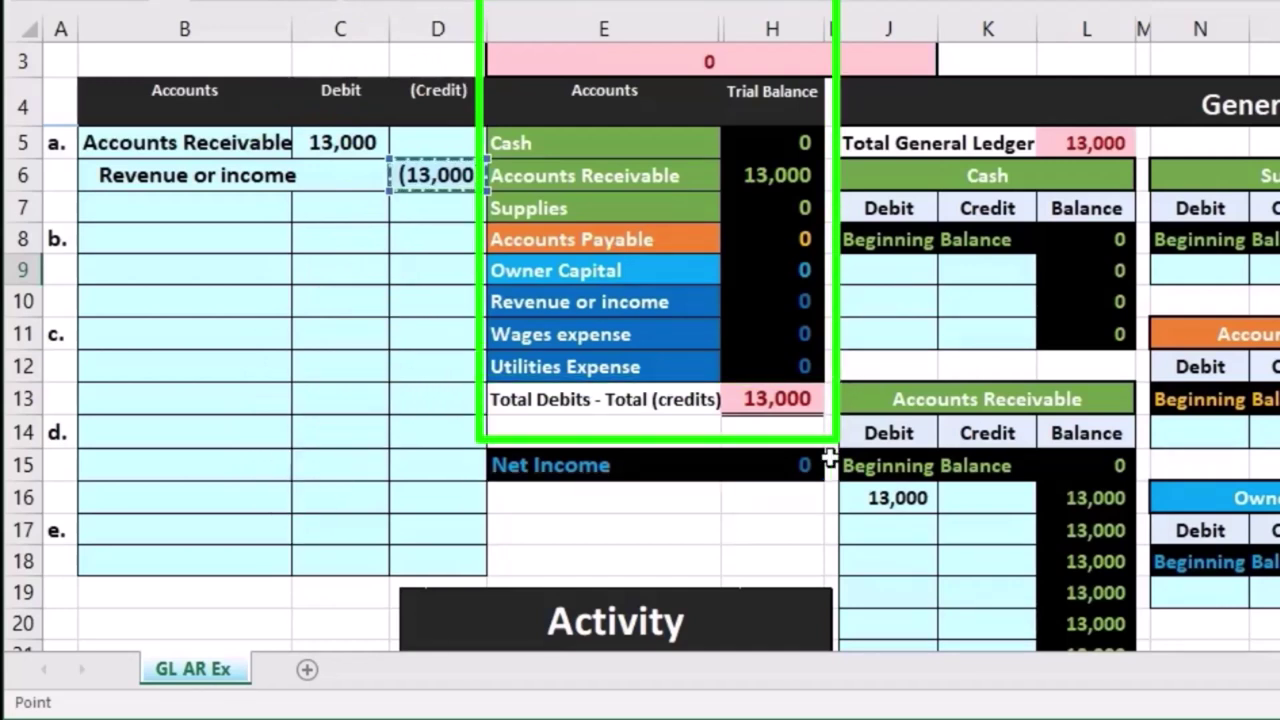
key(Return)
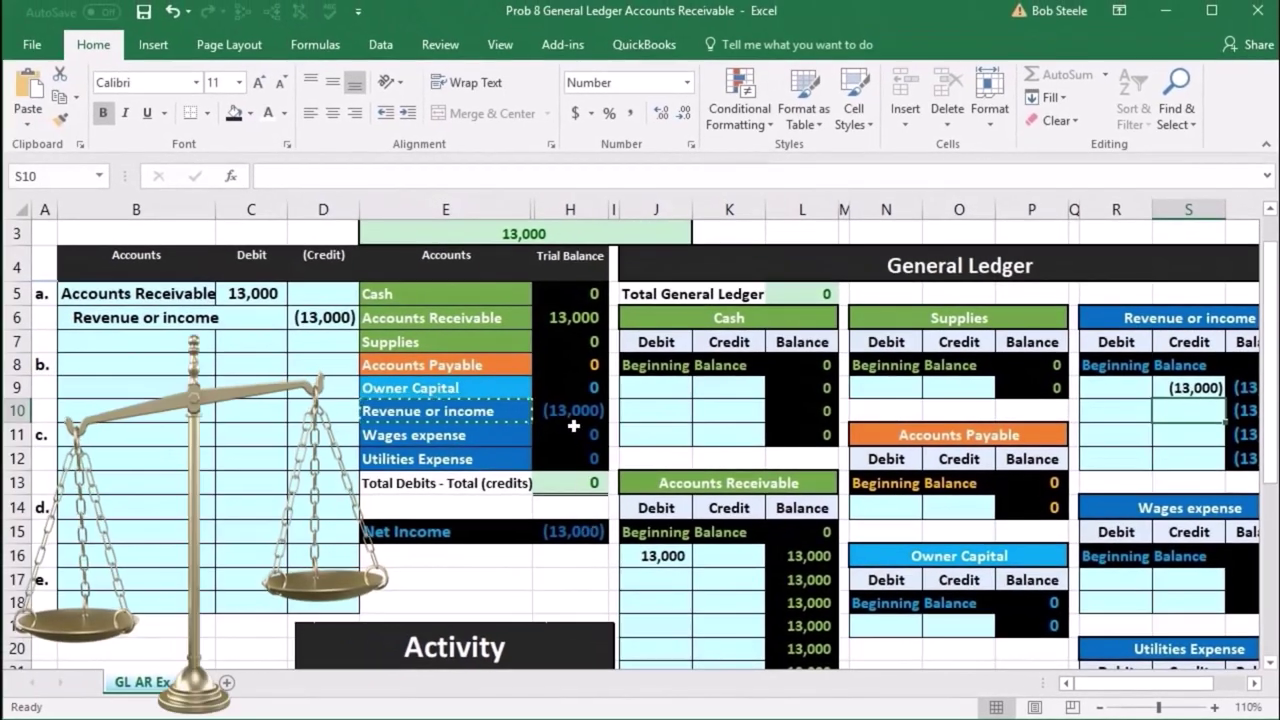
- Check the Revenue or income and Net Income amounts in the trial balance, and read activity b. in the Activity list
click(571, 410)
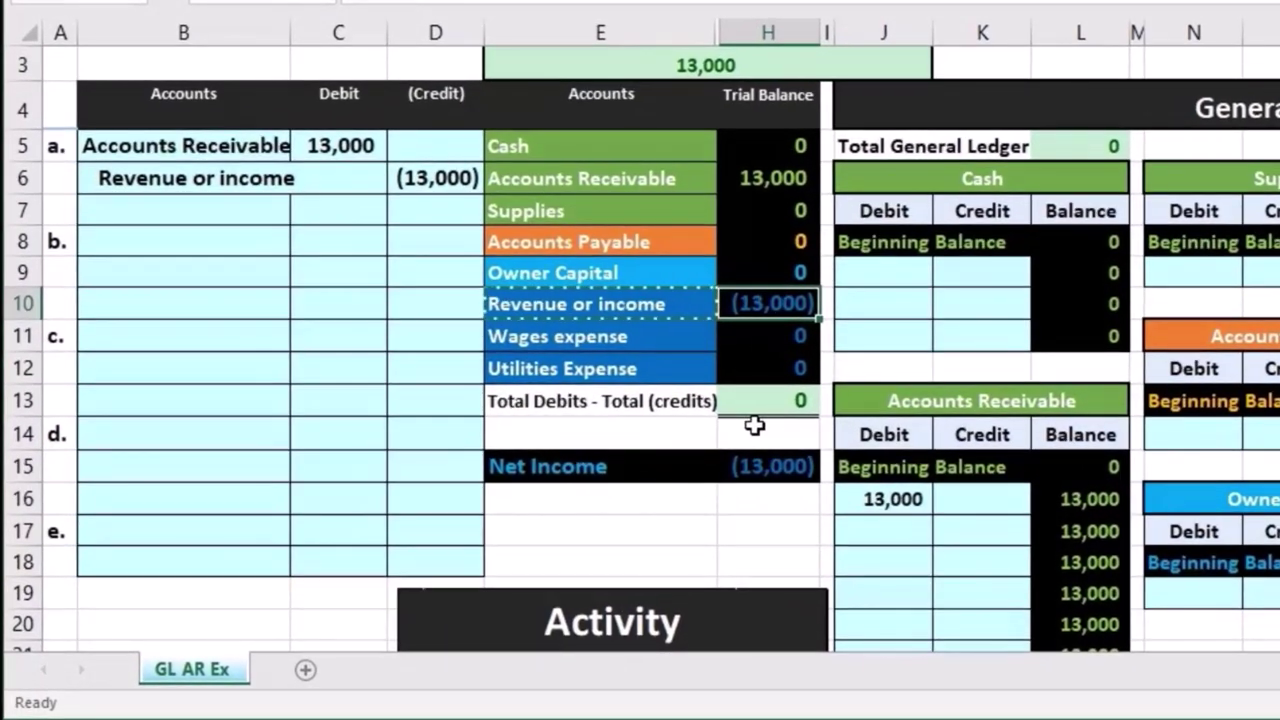
click(761, 452)
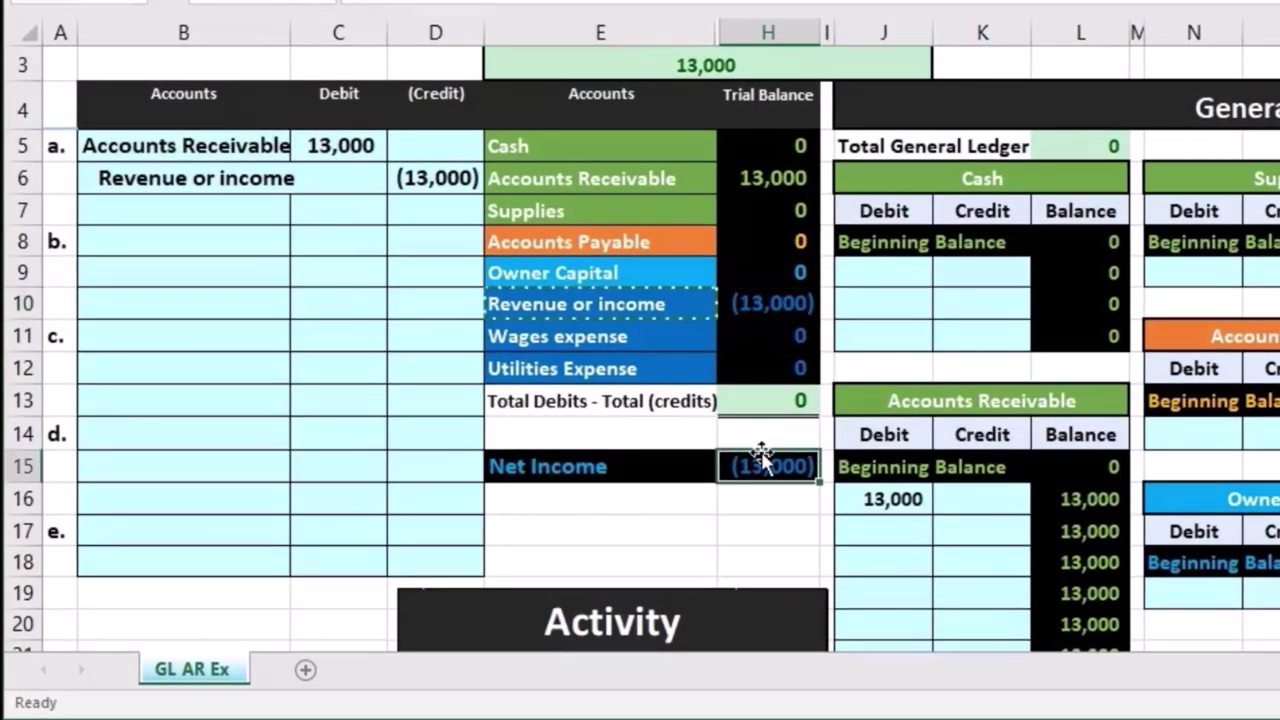
scroll(761, 451, down, 2)
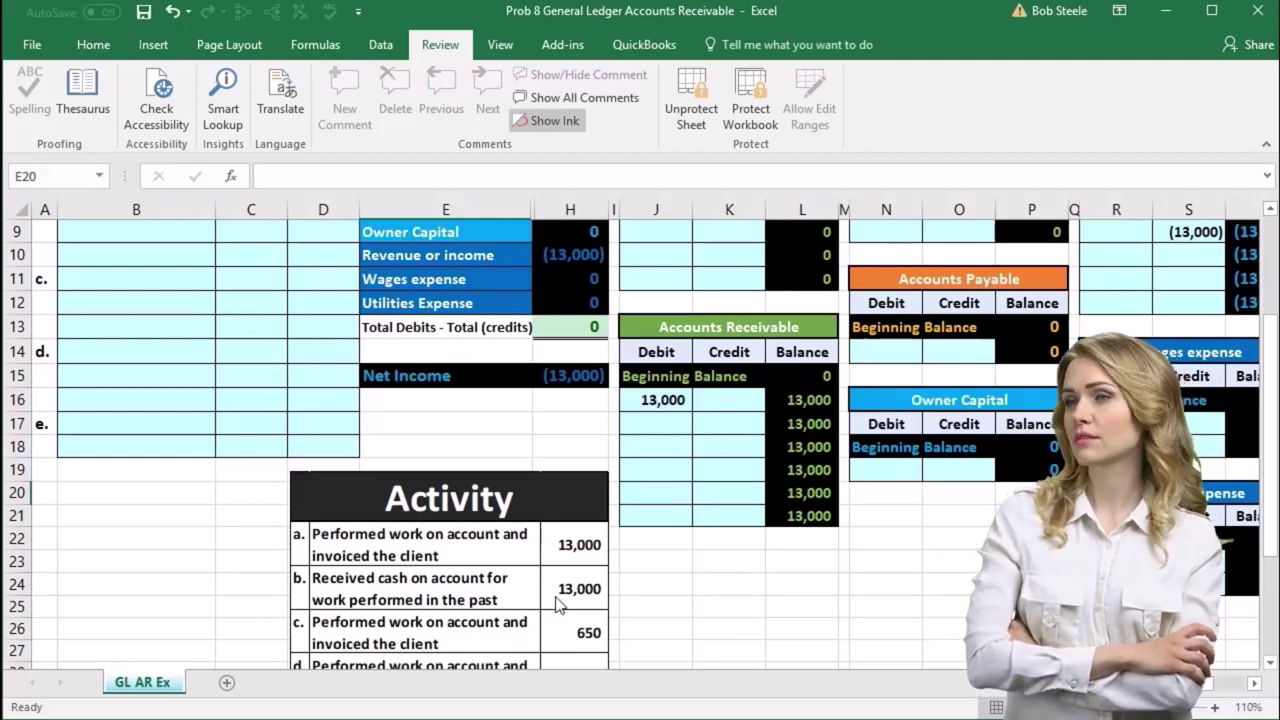
scroll(557, 603, up, 3)
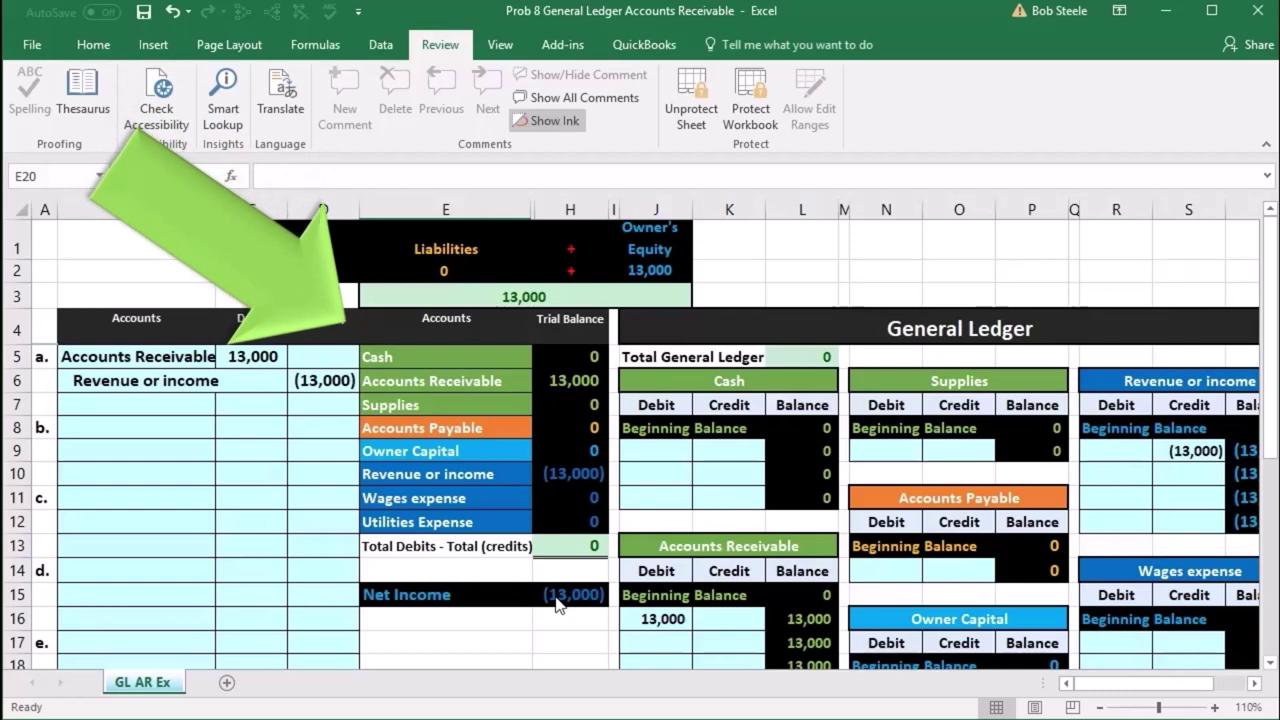
scroll(557, 605, down, 3)
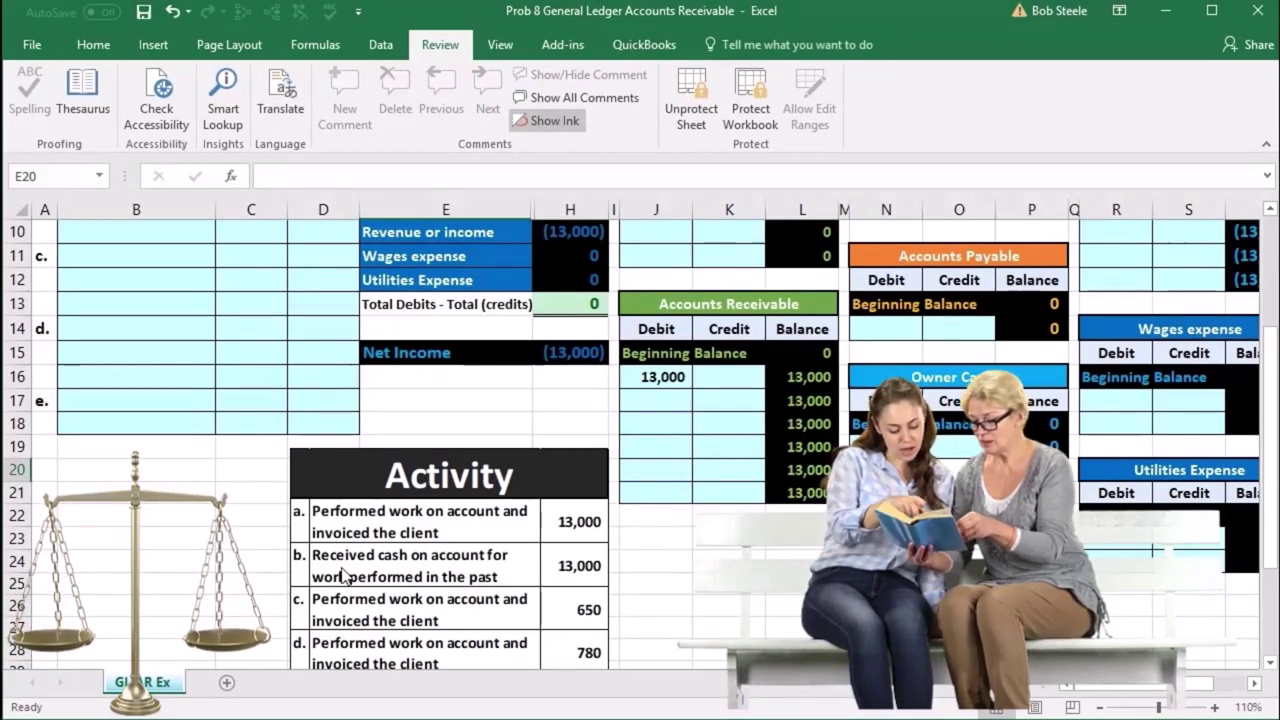
scroll(341, 574, up, 3)
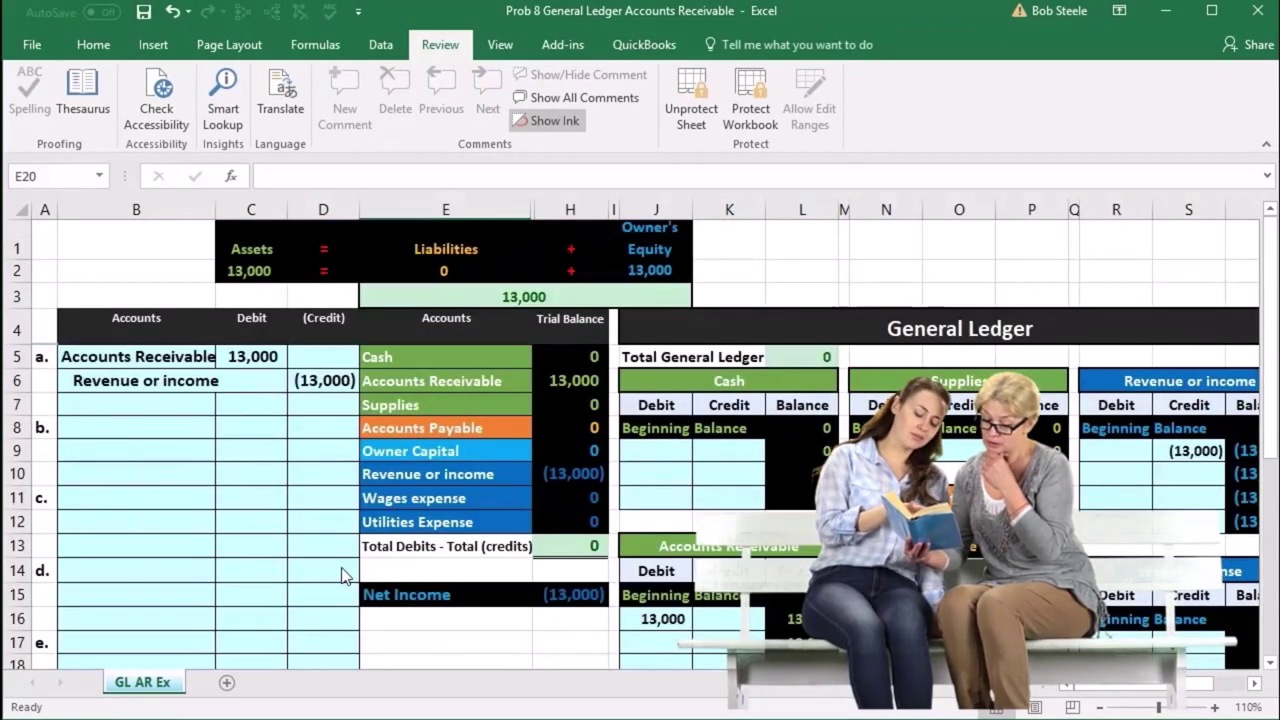
- Copy the Cash account name from the trial balance into B8 as values only, as the debit account of entry b
click(414, 355)
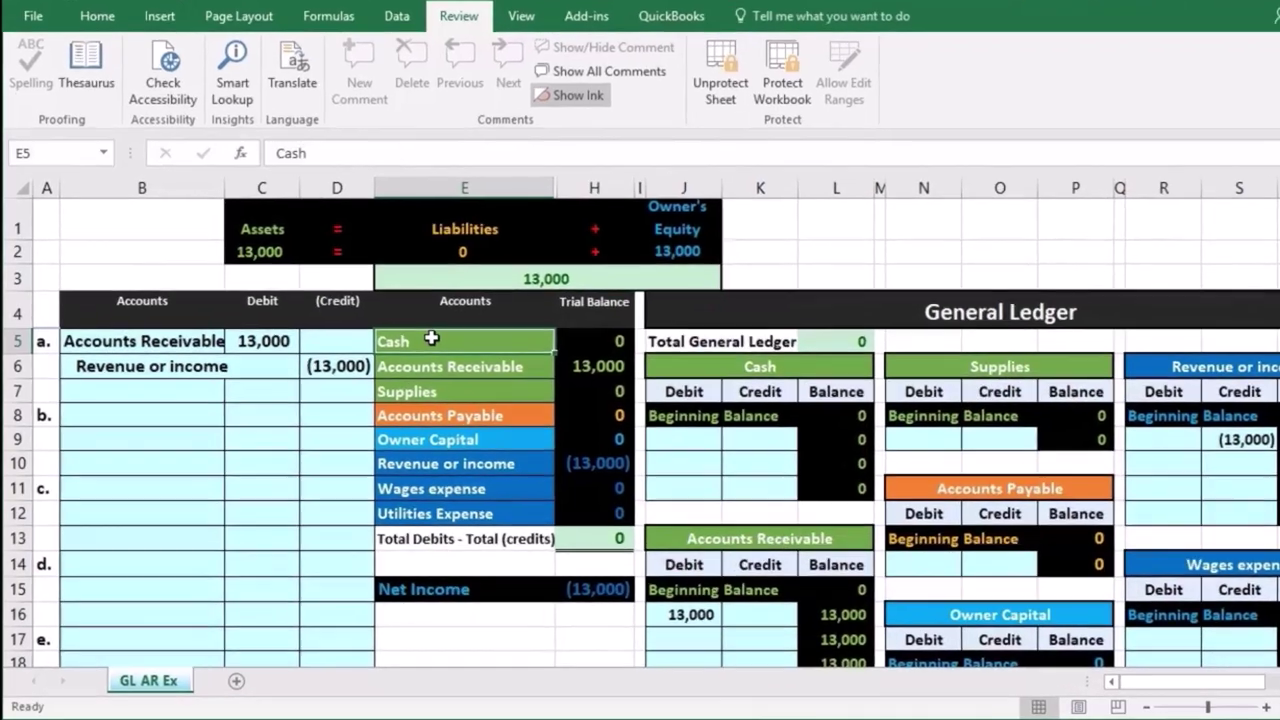
right_click(414, 355)
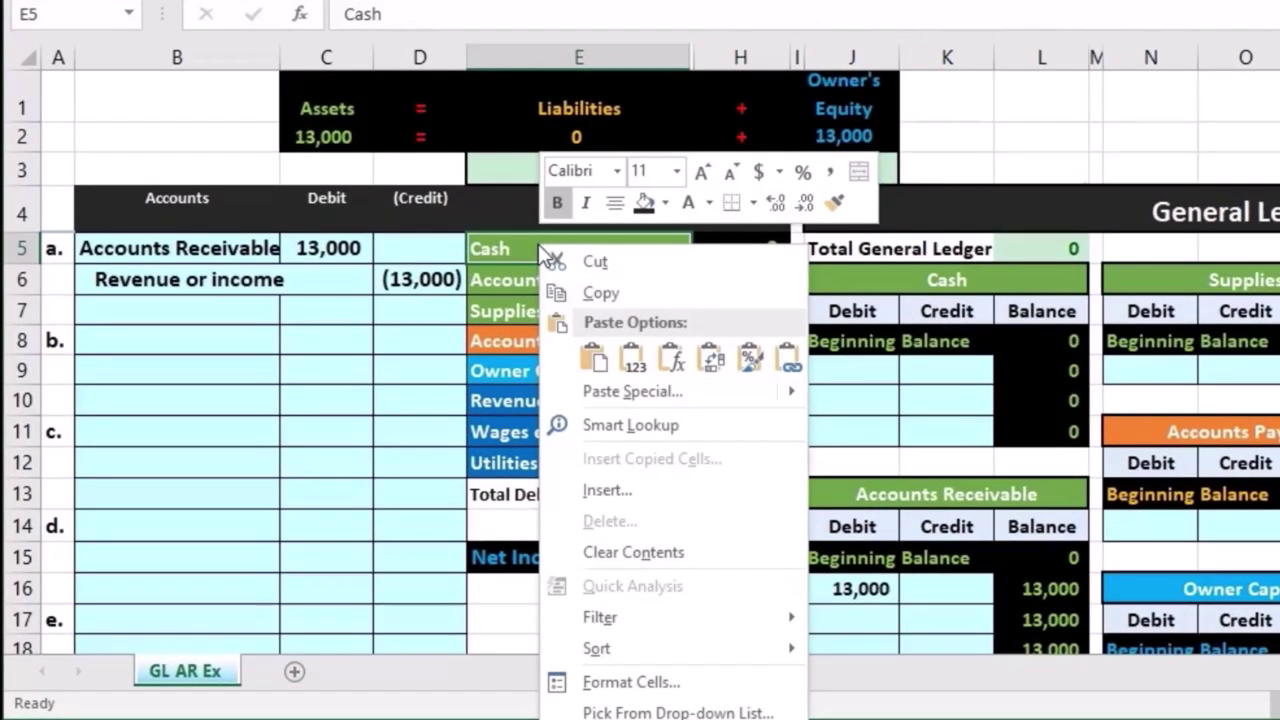
click(564, 290)
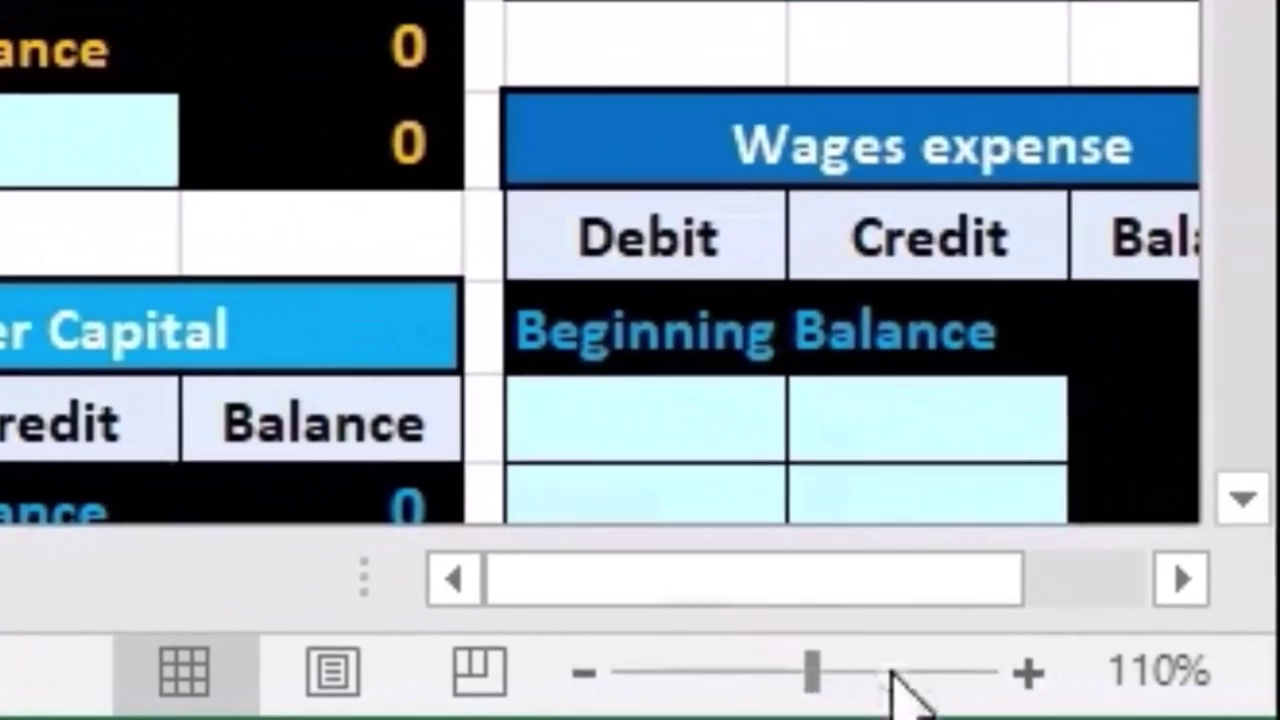
click(1028, 672)
click(1028, 672)
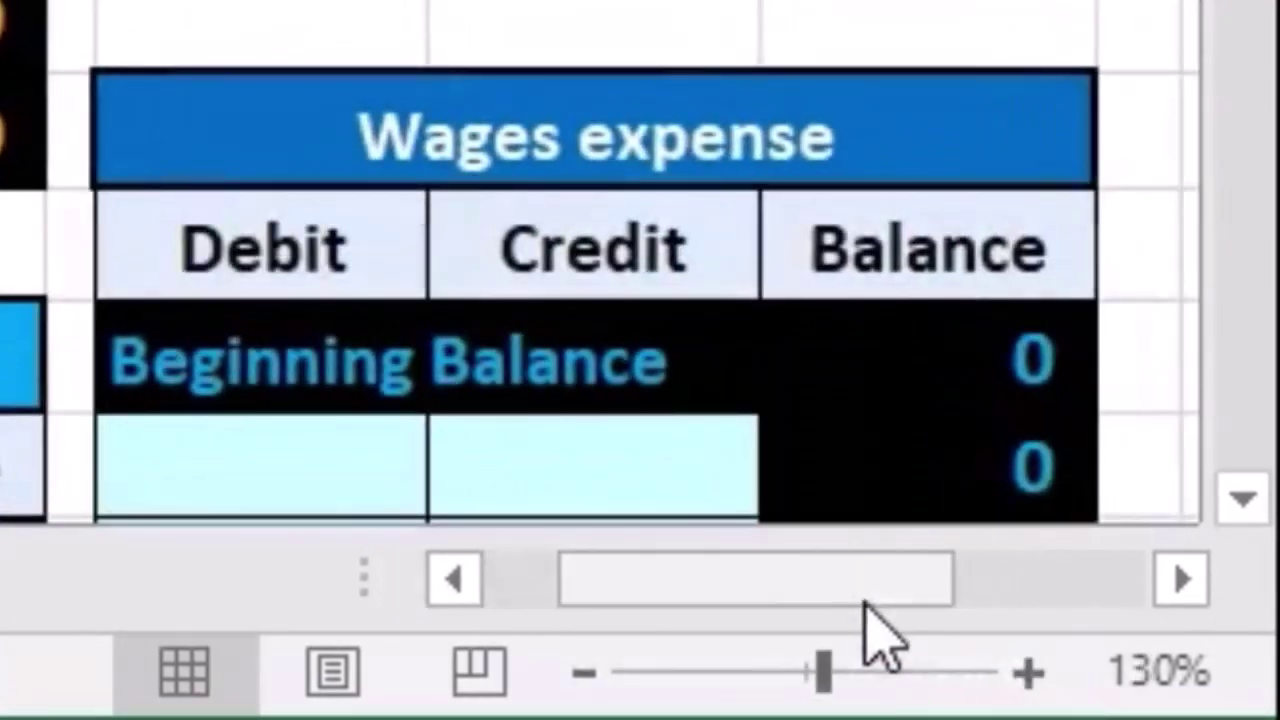
drag(862, 610, 650, 672)
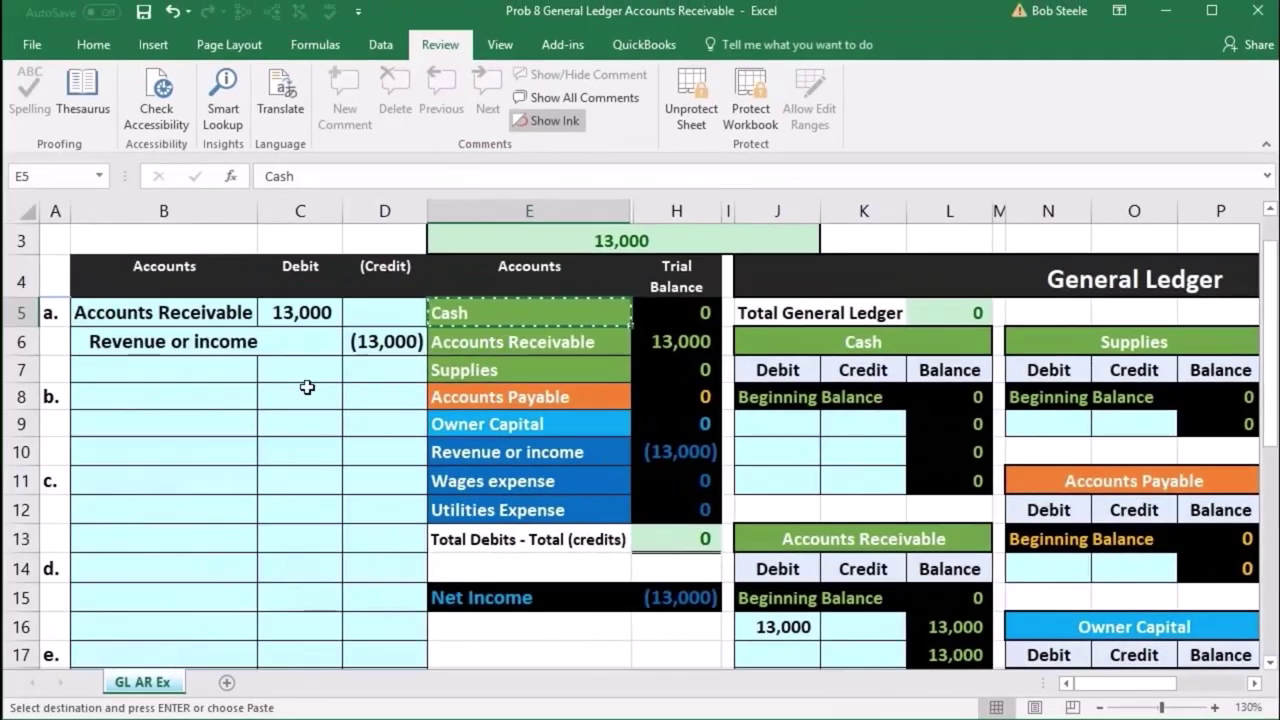
click(201, 405)
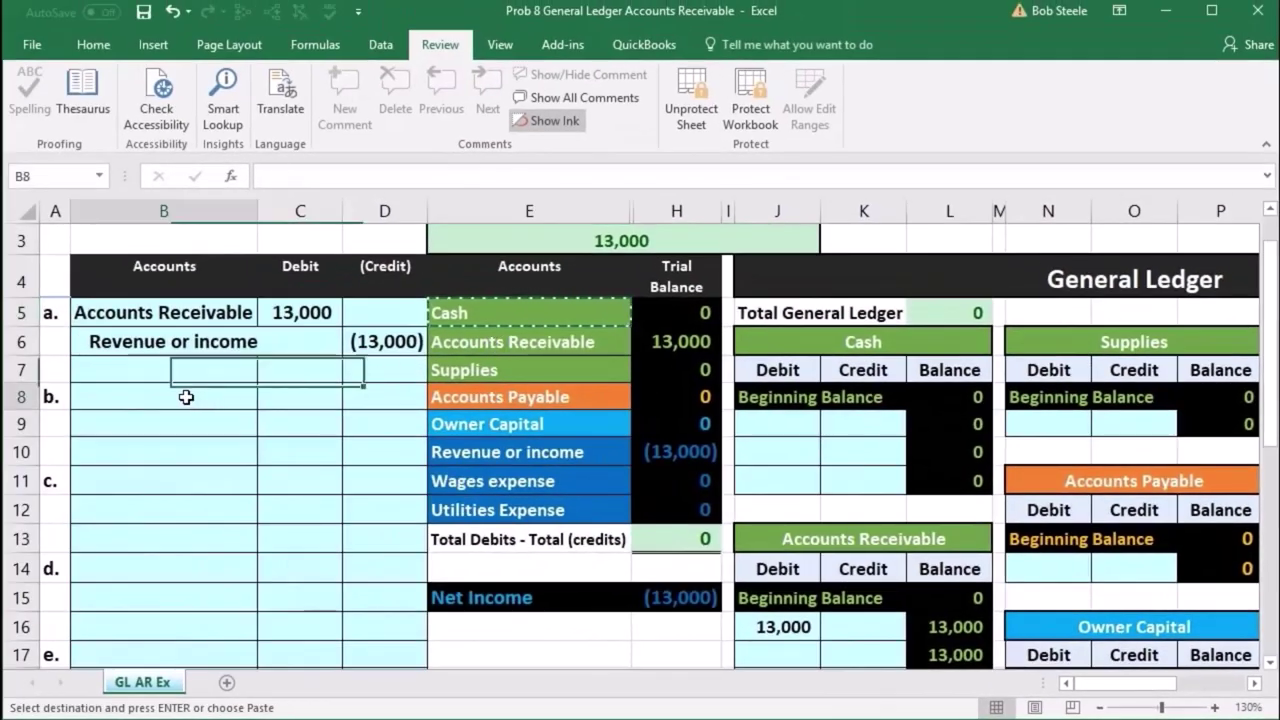
right_click(107, 393)
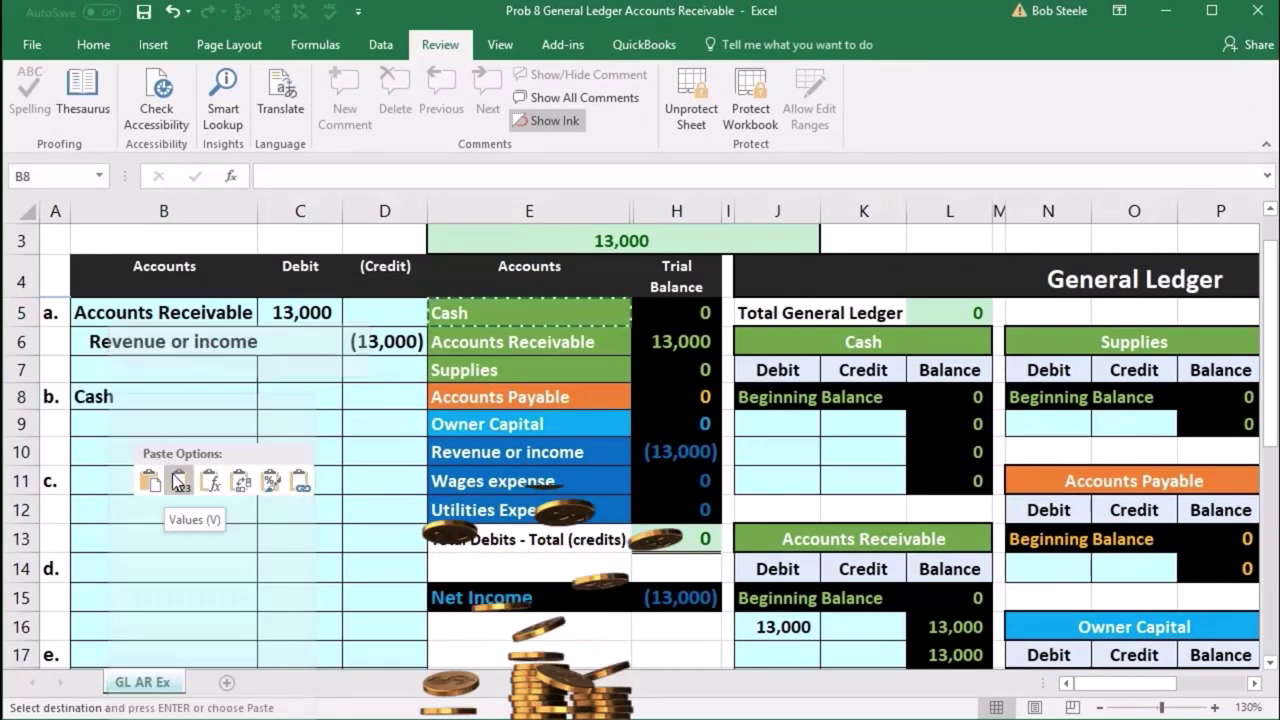
click(174, 476)
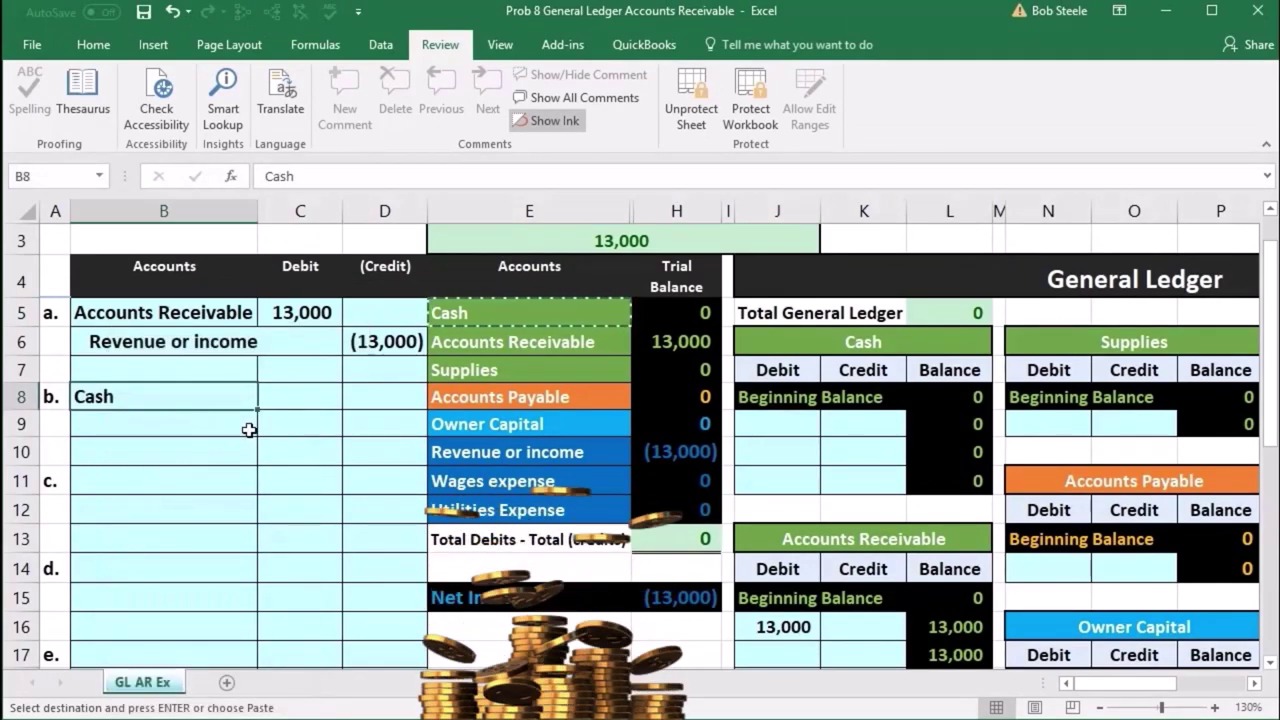
- Check the amount of activity b. and enter 13000 as the Cash debit in C8
click(286, 397)
scroll(288, 400, down, 2)
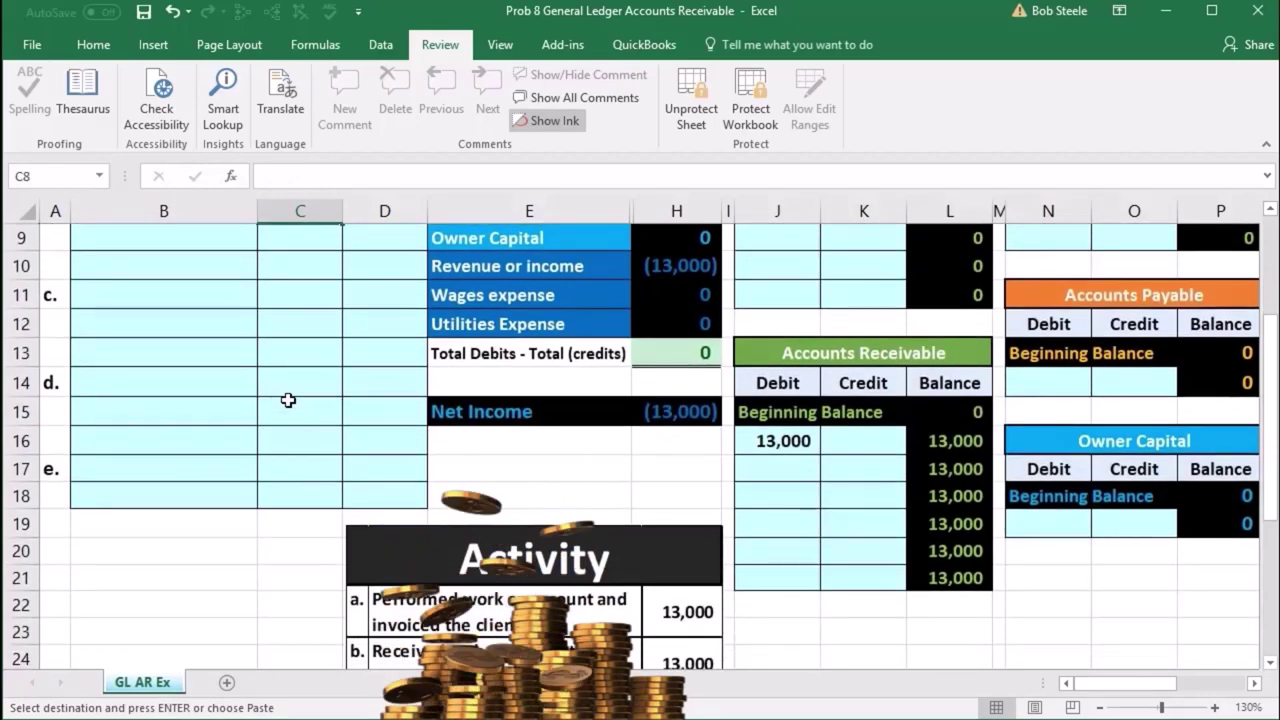
scroll(288, 400, up, 2)
text(13)
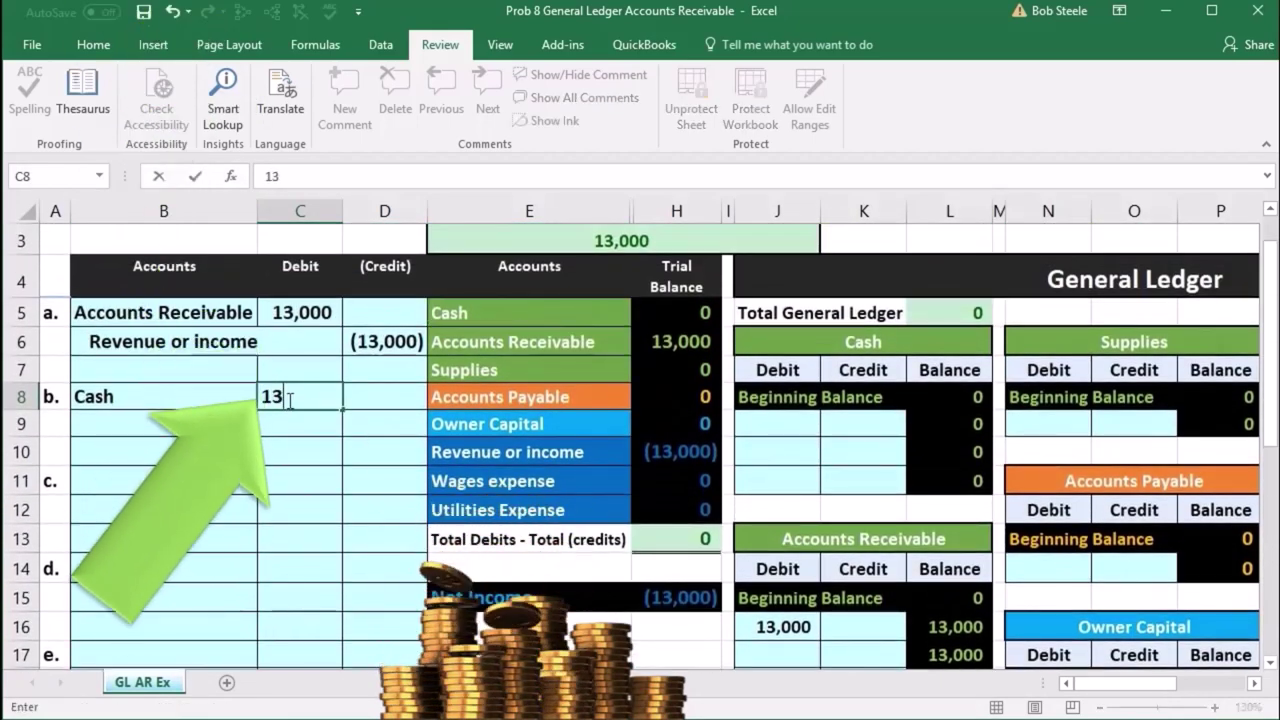
text(000)
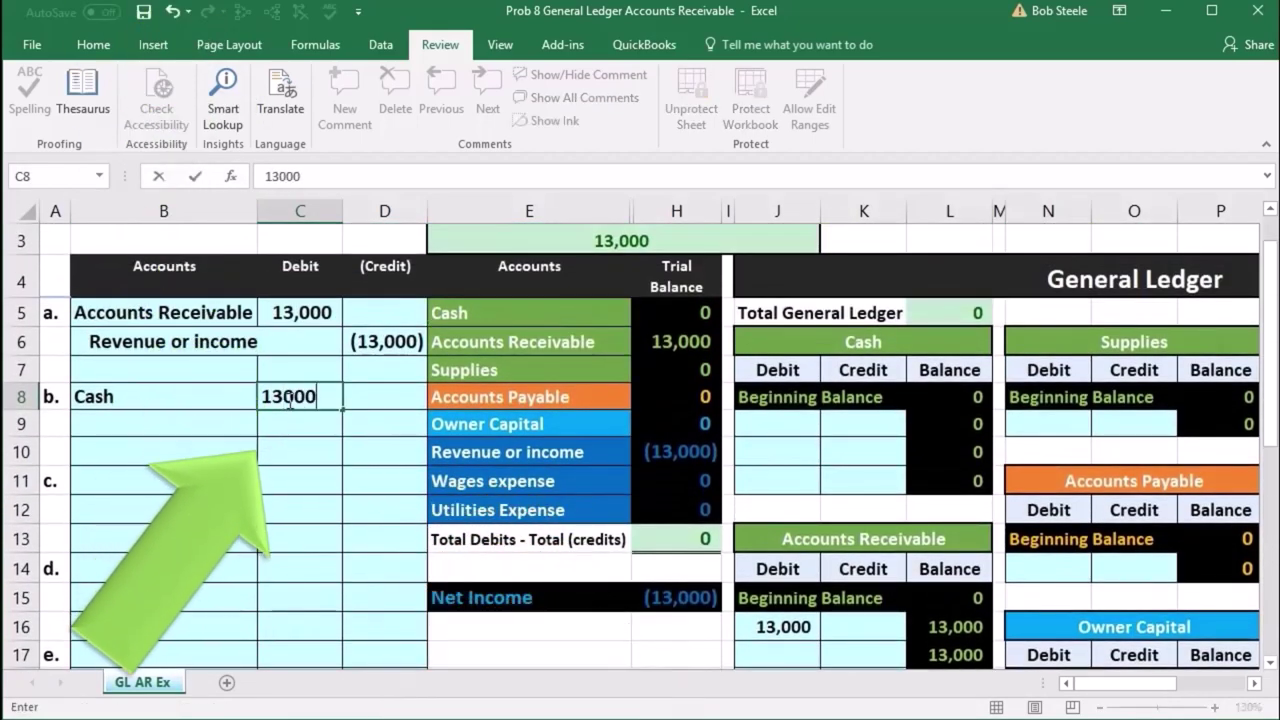
key(Return)
- Enter the credit amount of entry b. in D9 as the negative of the Cash debit, using the formula -C8
key(Right)
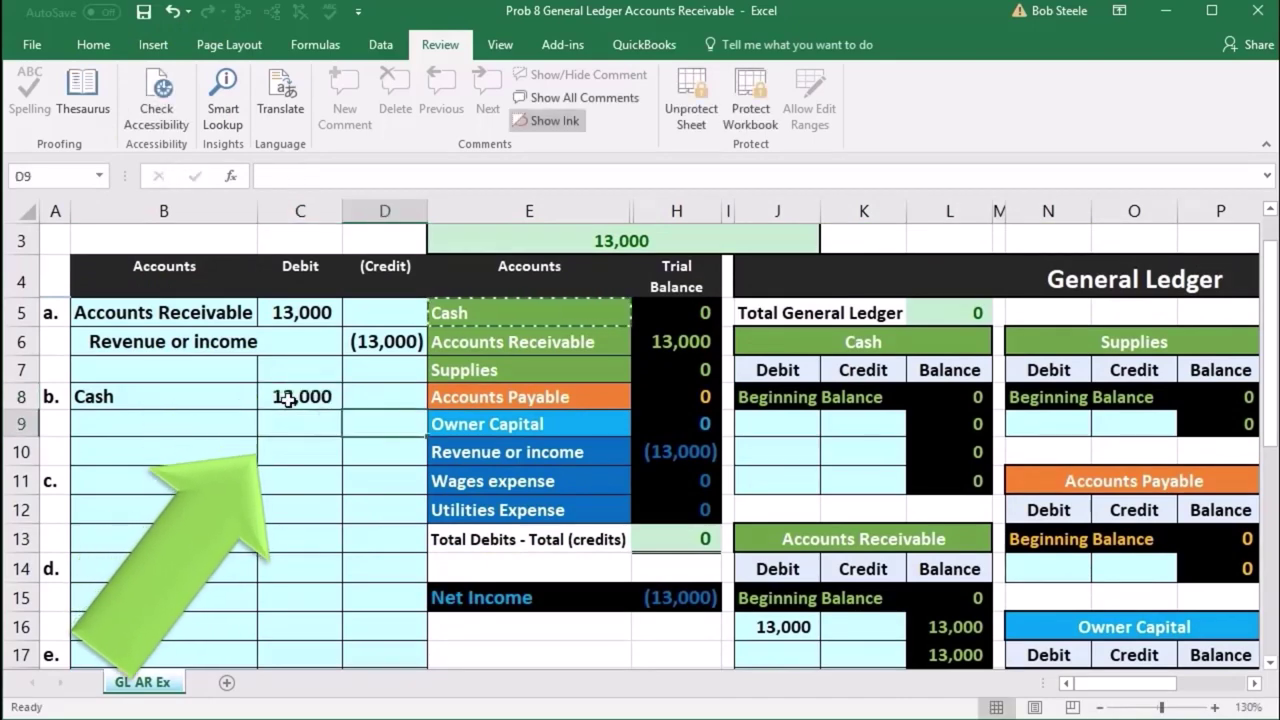
text(-)
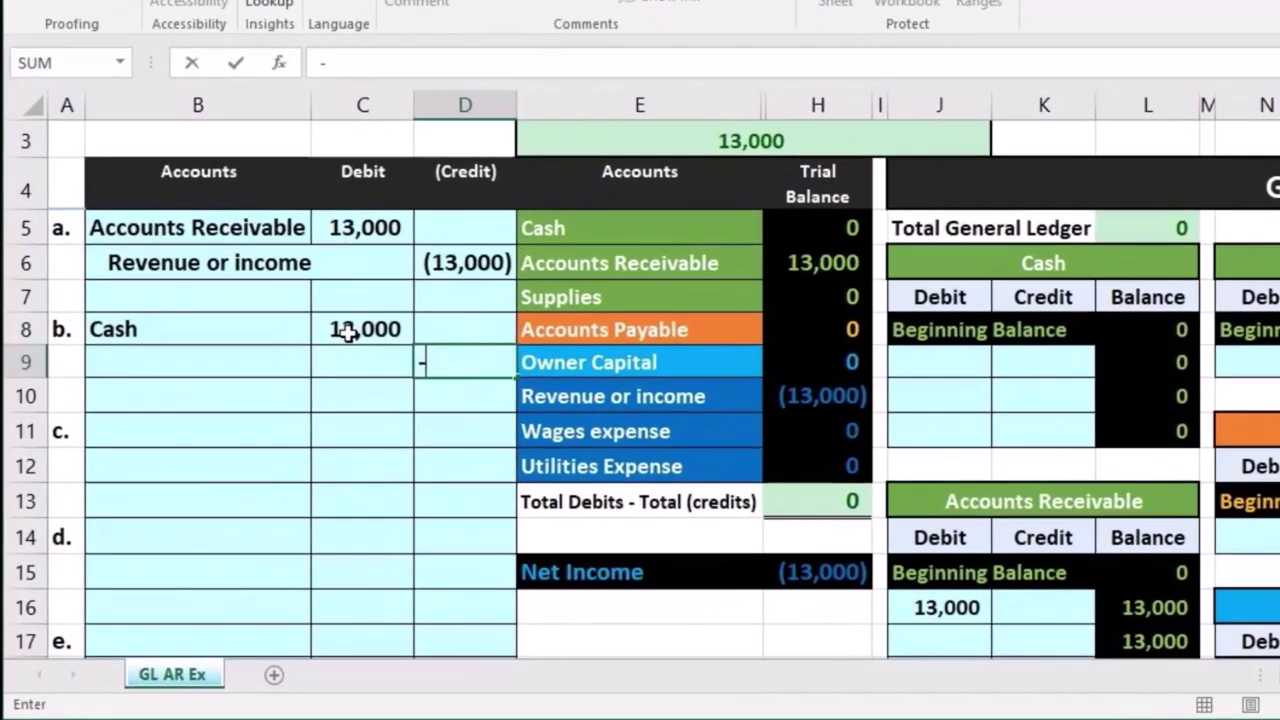
key(Left)
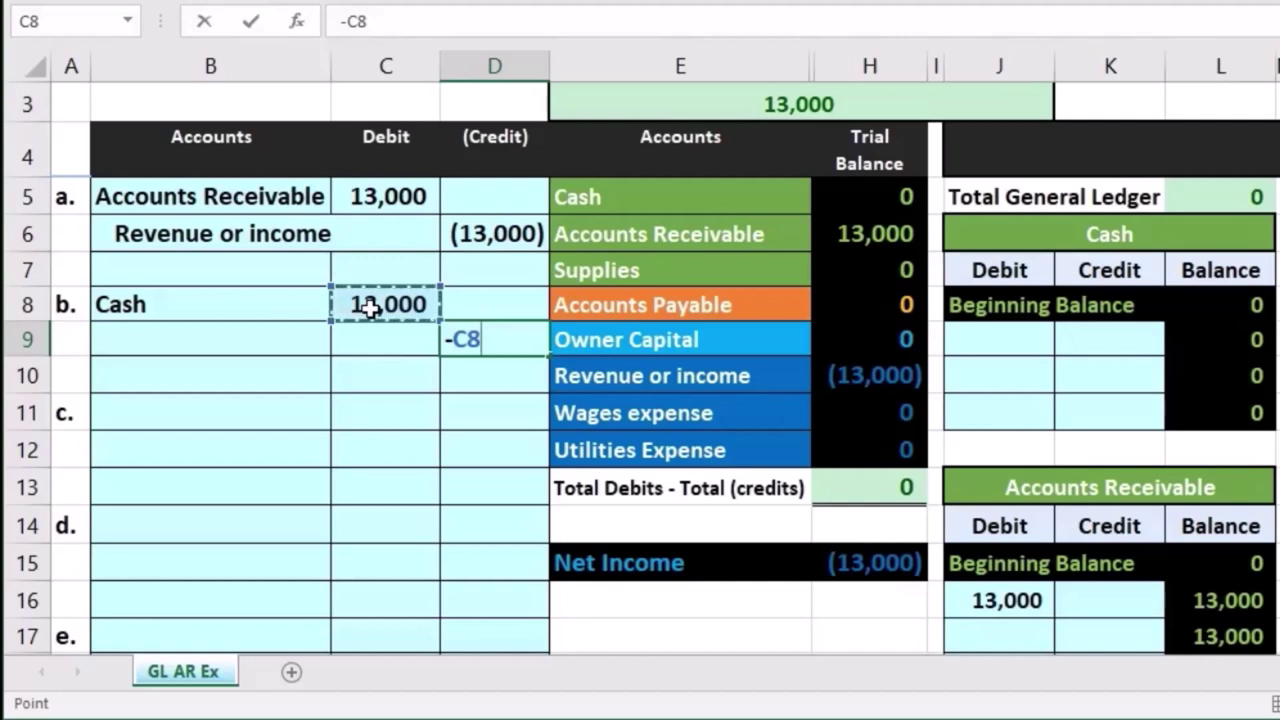
key(Return)
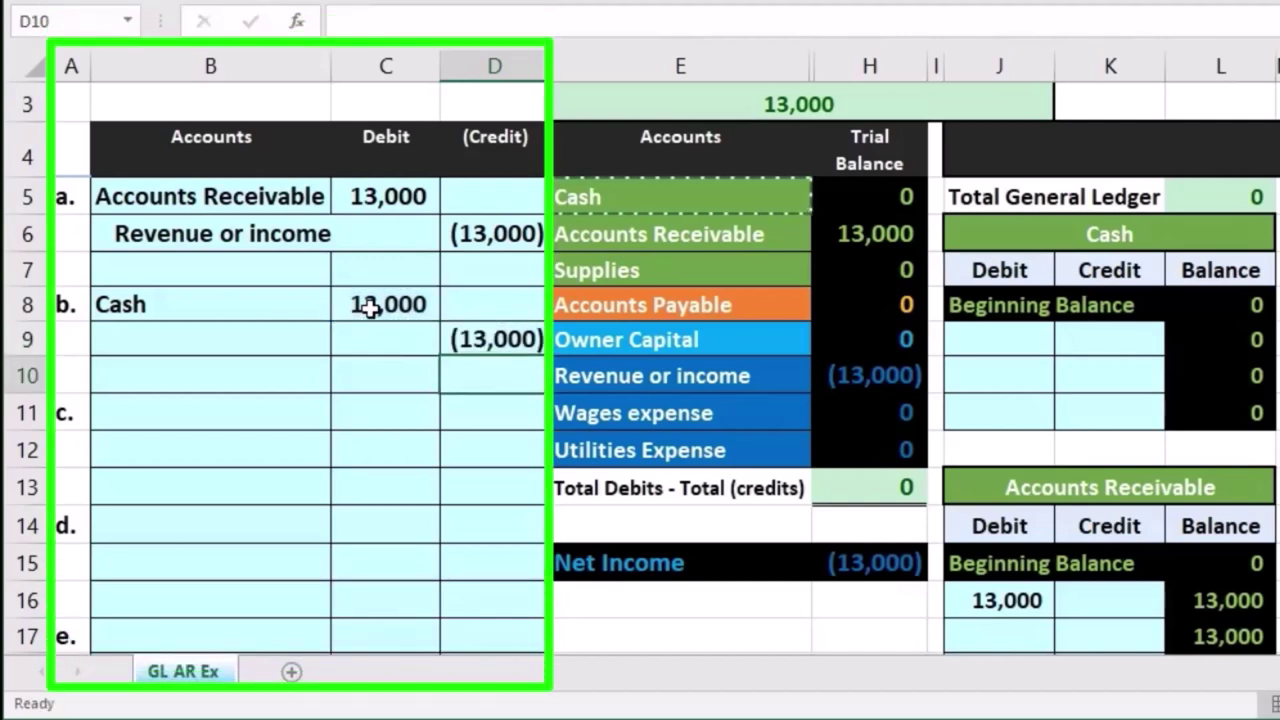
- Copy the Accounts Receivable account name from the trial balance into B9 as values only, and indent it as the credit account of entry b
click(270, 341)
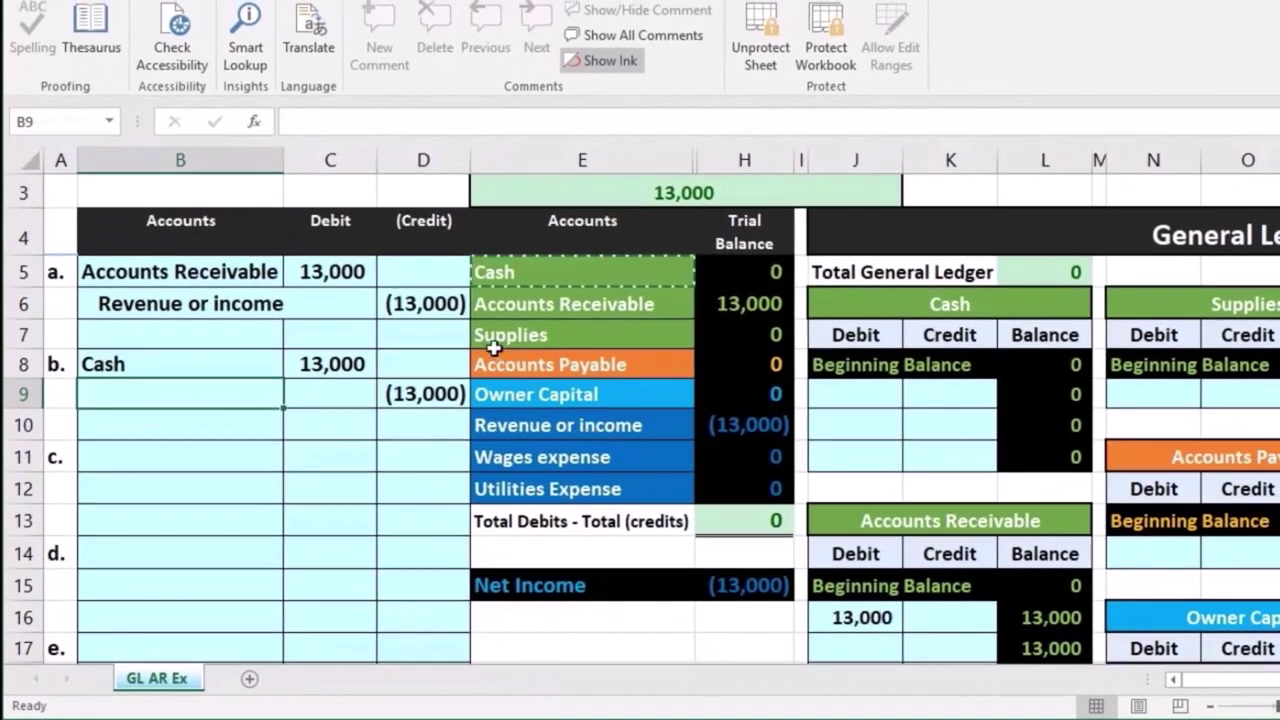
click(437, 291)
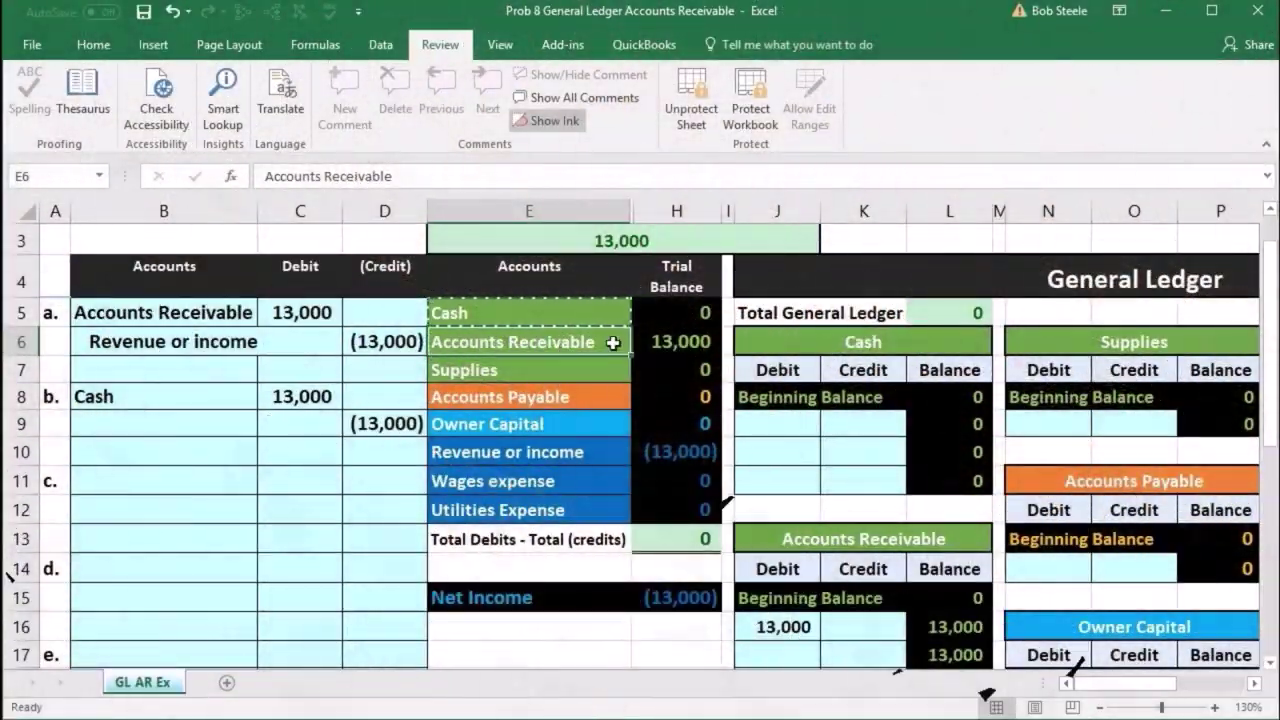
click(655, 341)
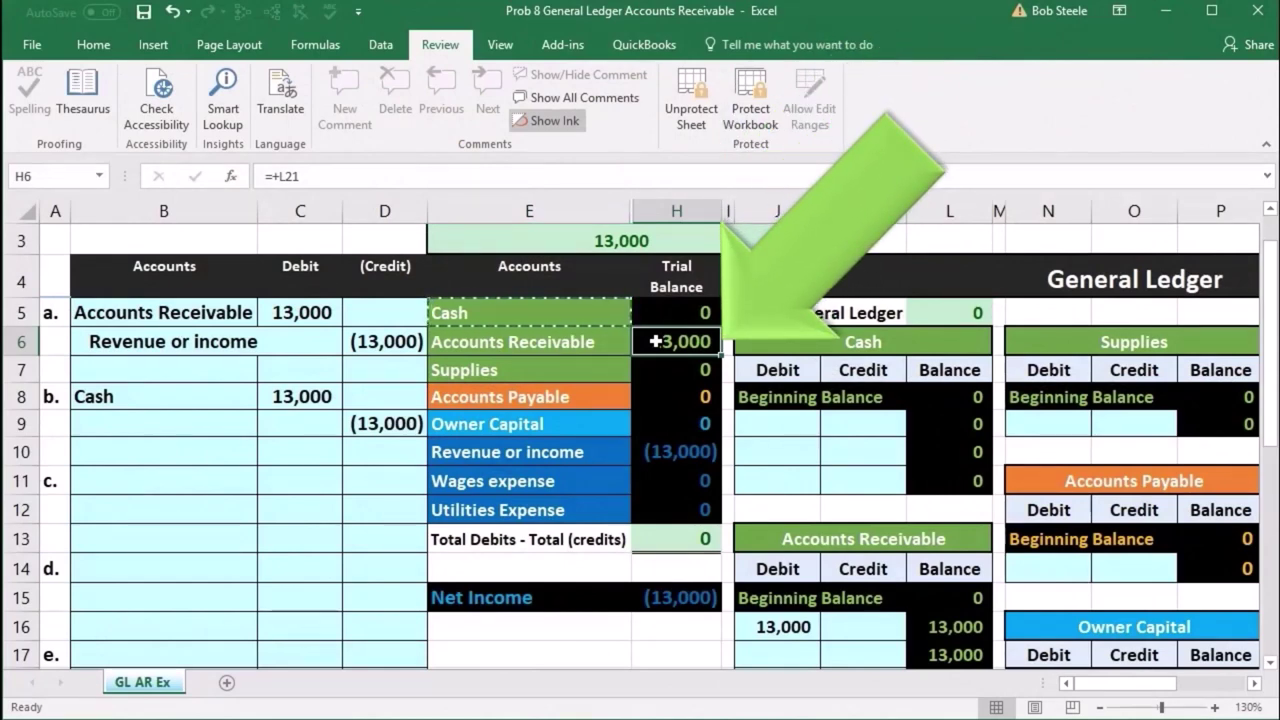
click(554, 341)
right_click(555, 341)
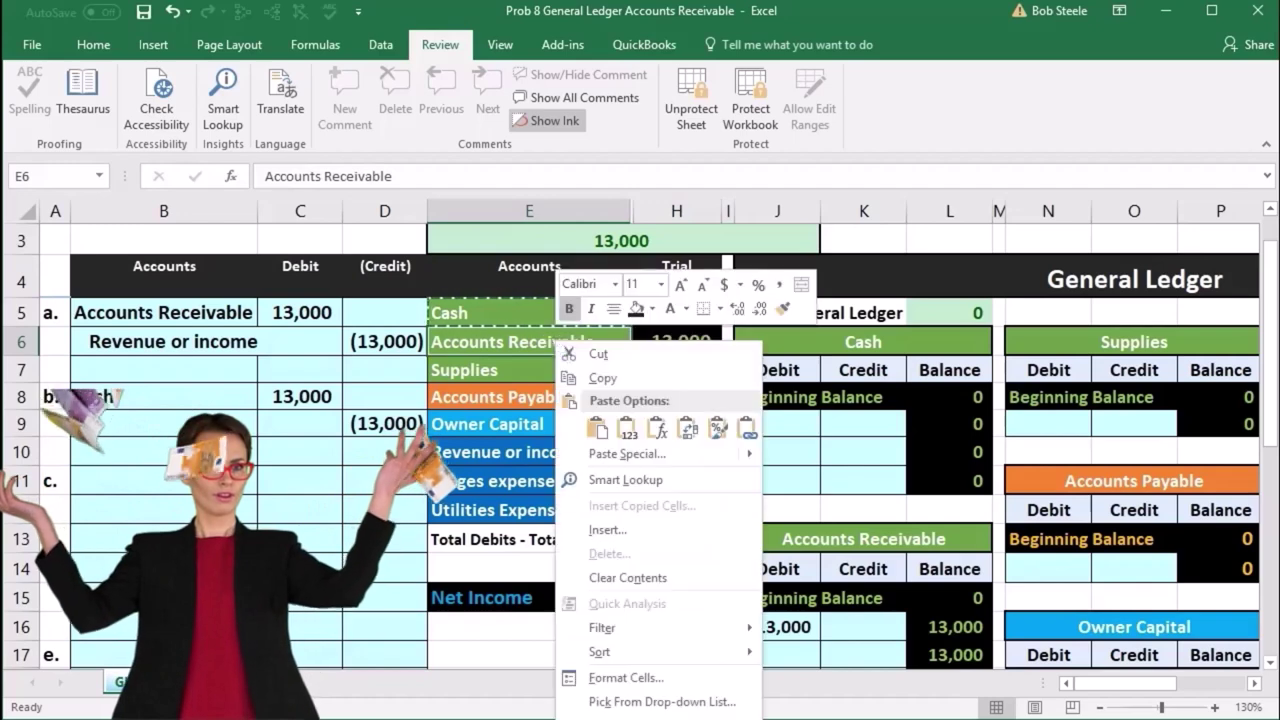
click(571, 374)
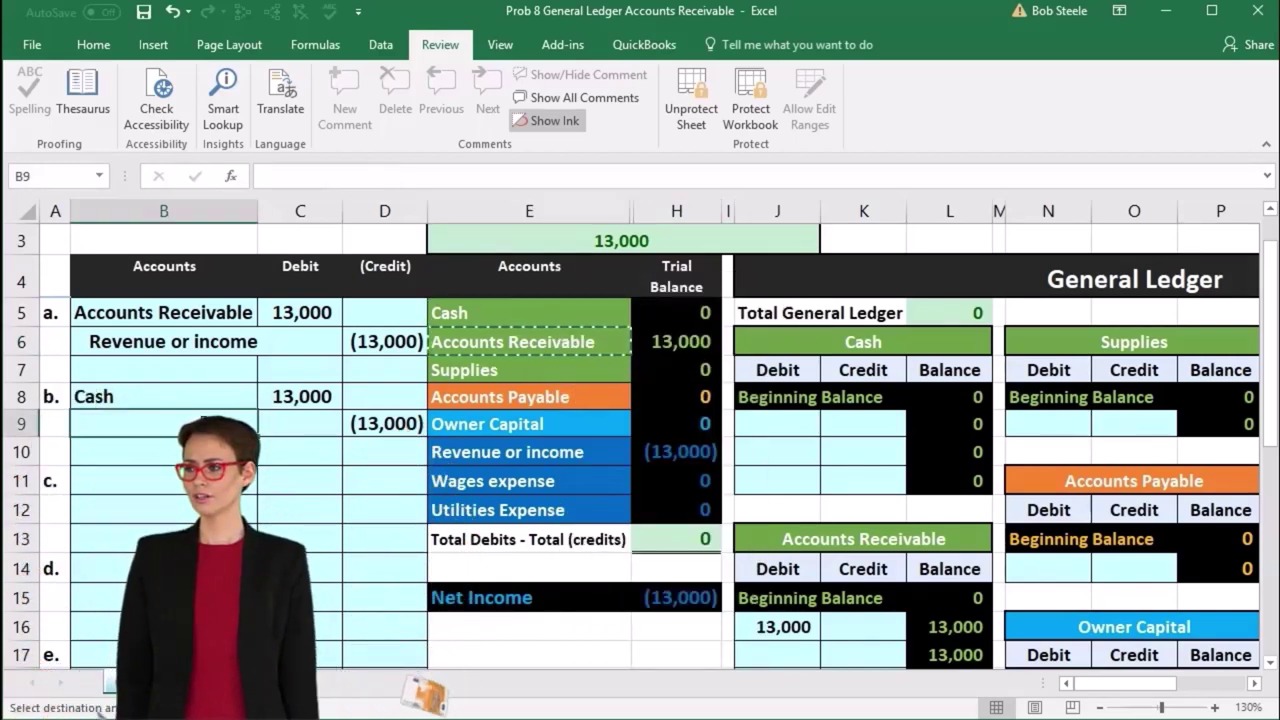
right_click(222, 423)
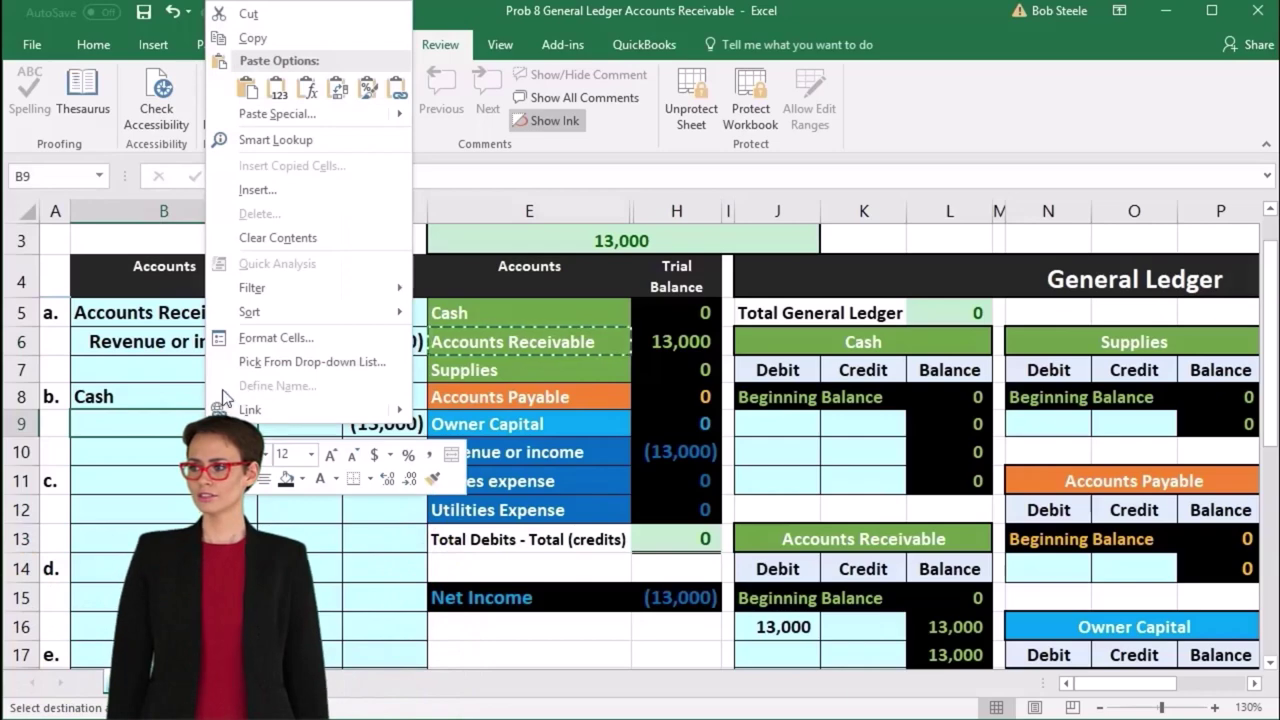
click(277, 92)
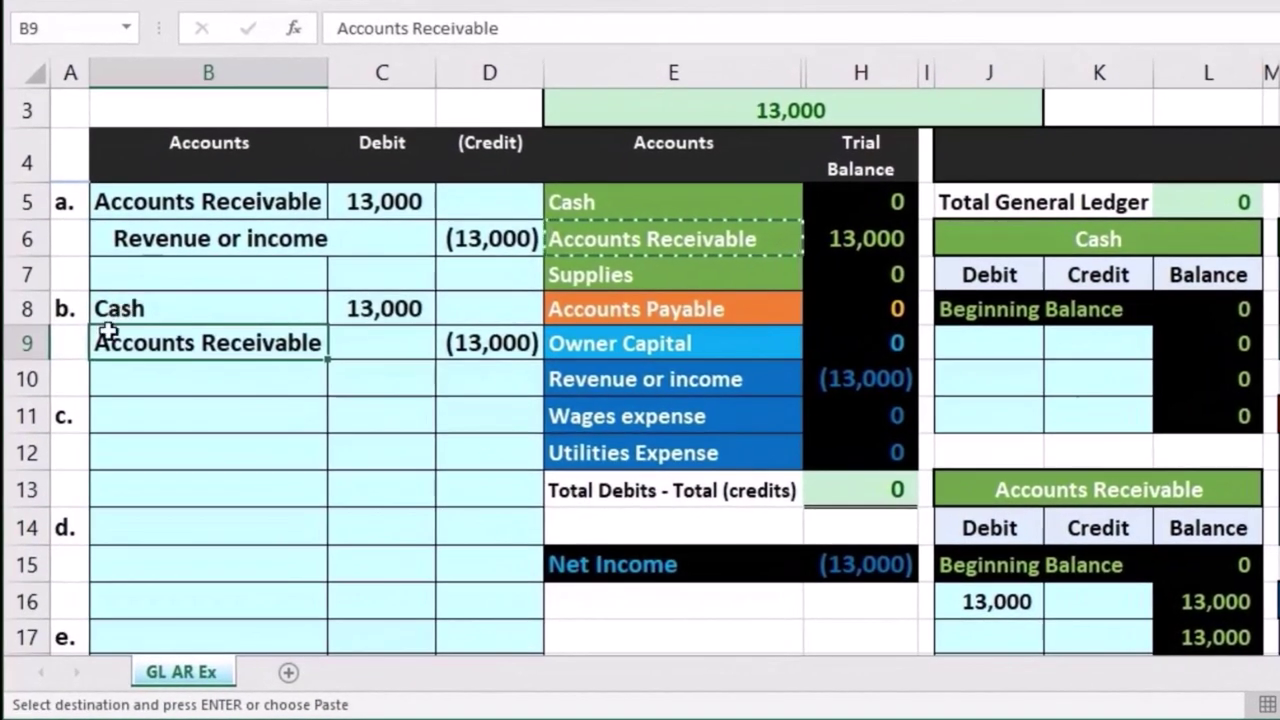
key(F2)
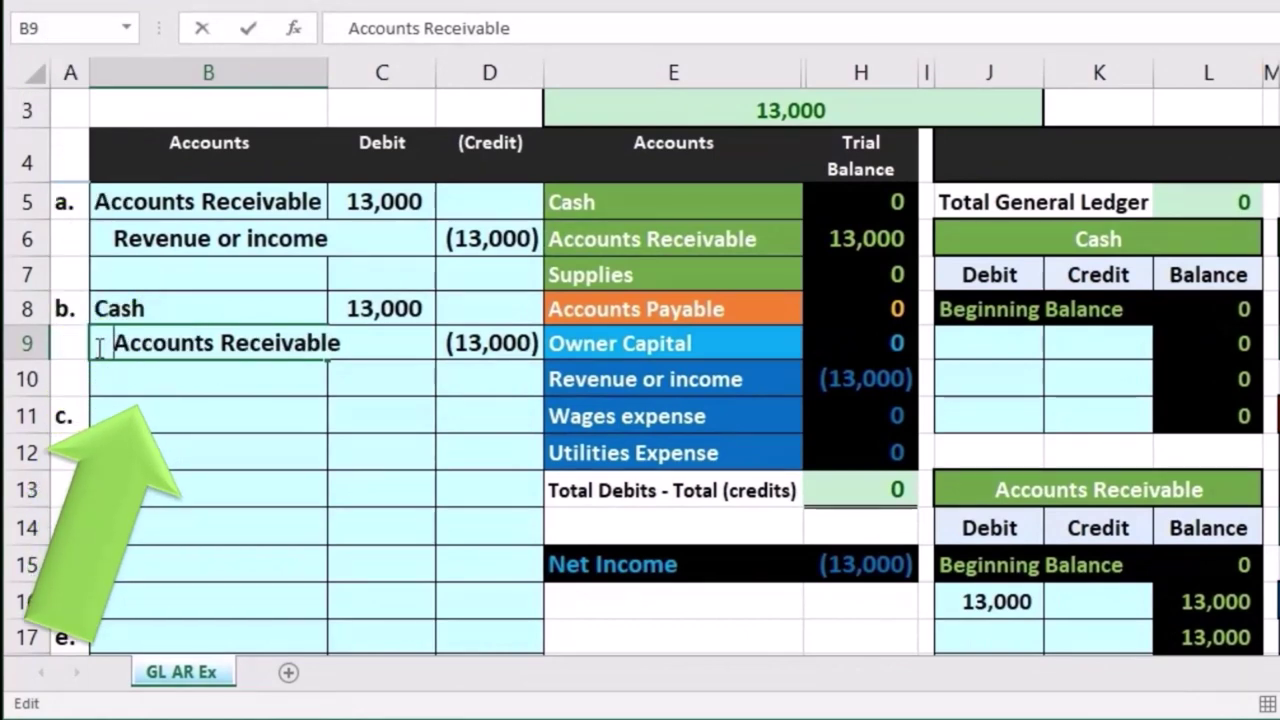
key(Return)
- Review entry b. against the trial balance, and post its Cash debit to J9 in the Cash ledger account, using the formula =C8
click(462, 342)
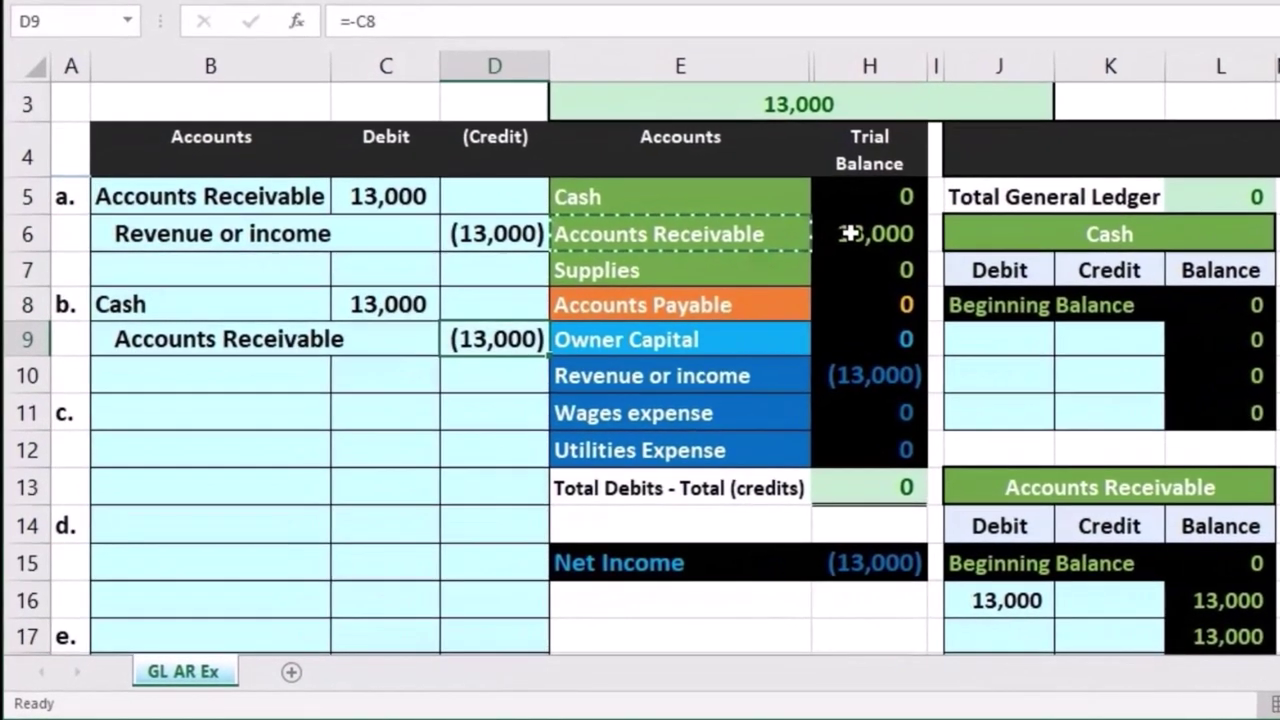
click(721, 307)
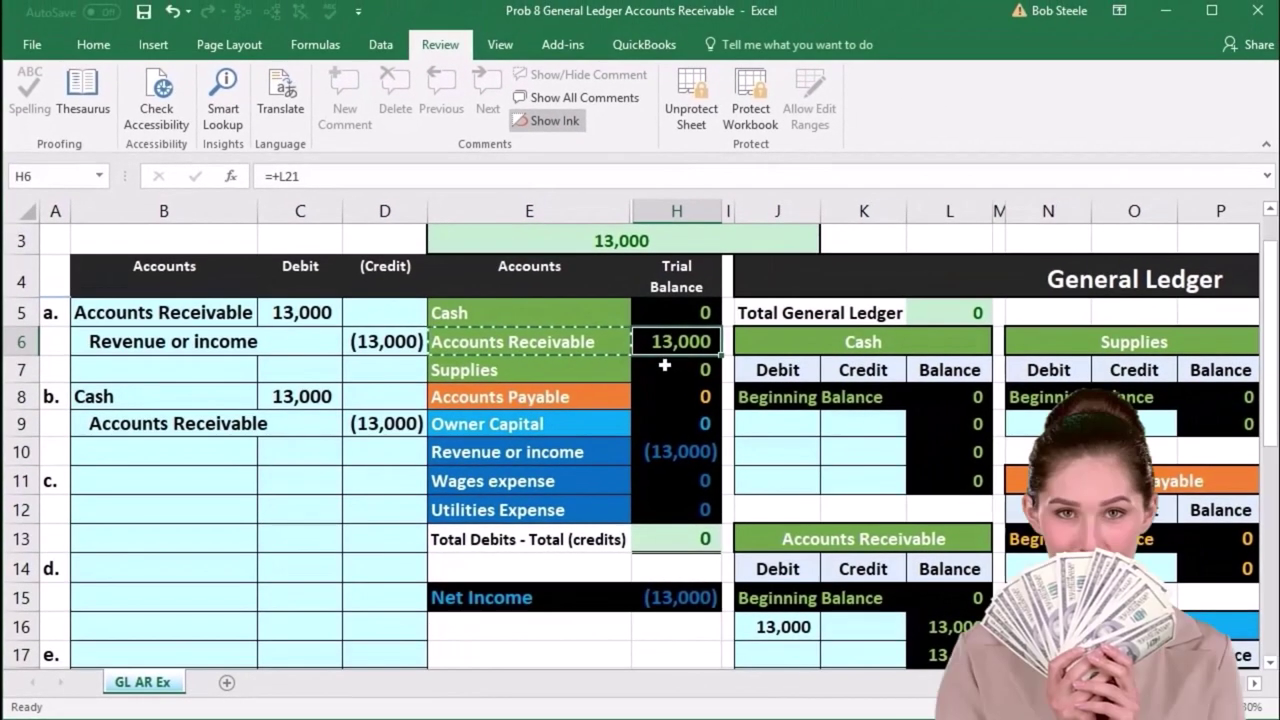
drag(157, 397, 348, 425)
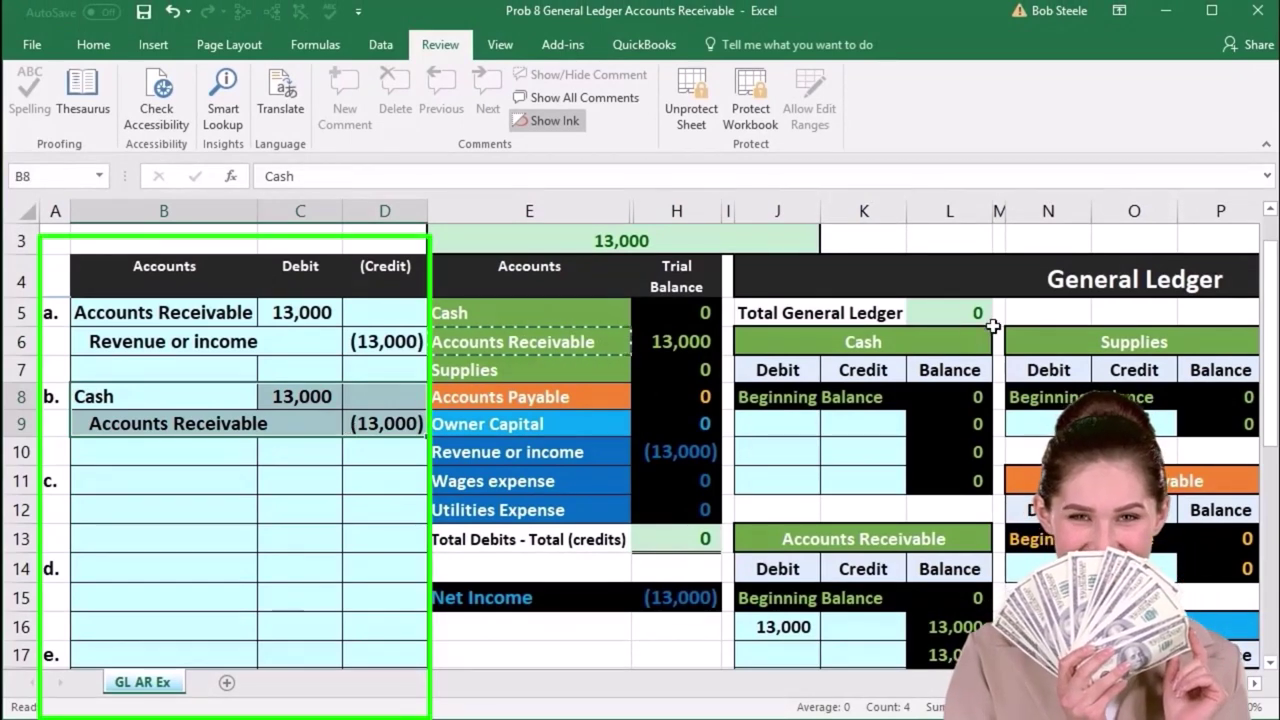
shift+click(288, 395)
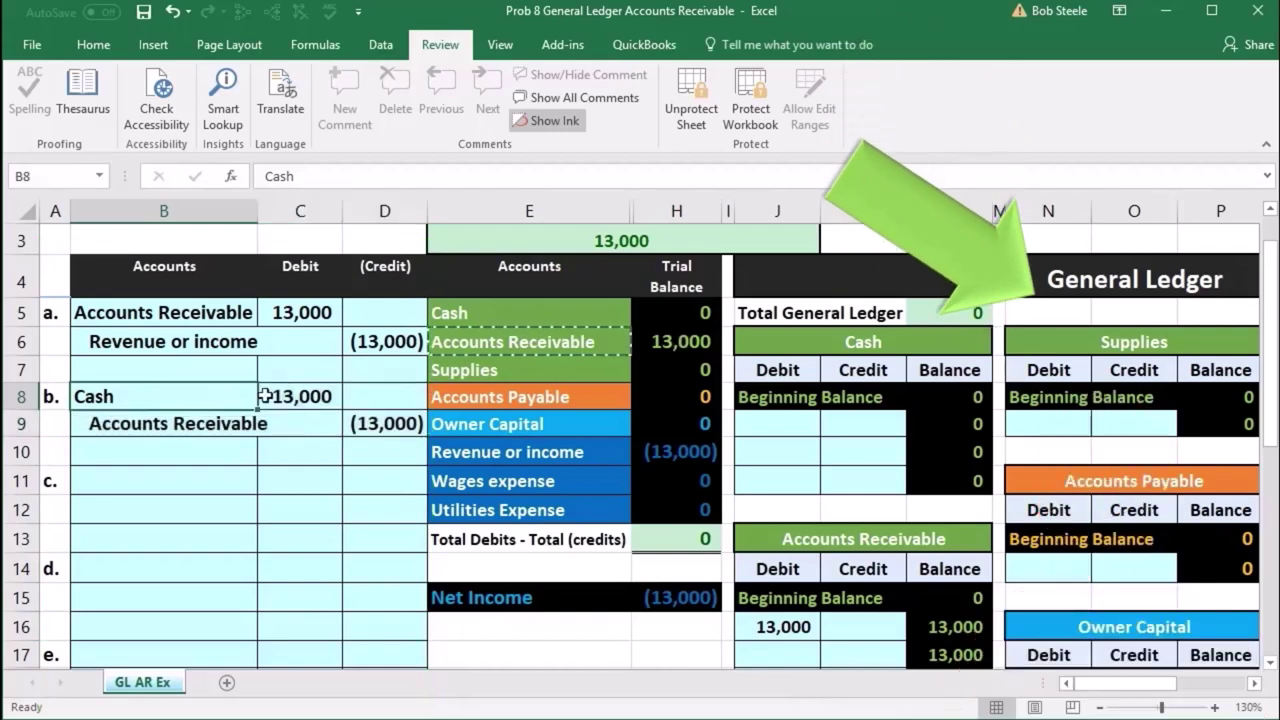
click(489, 312)
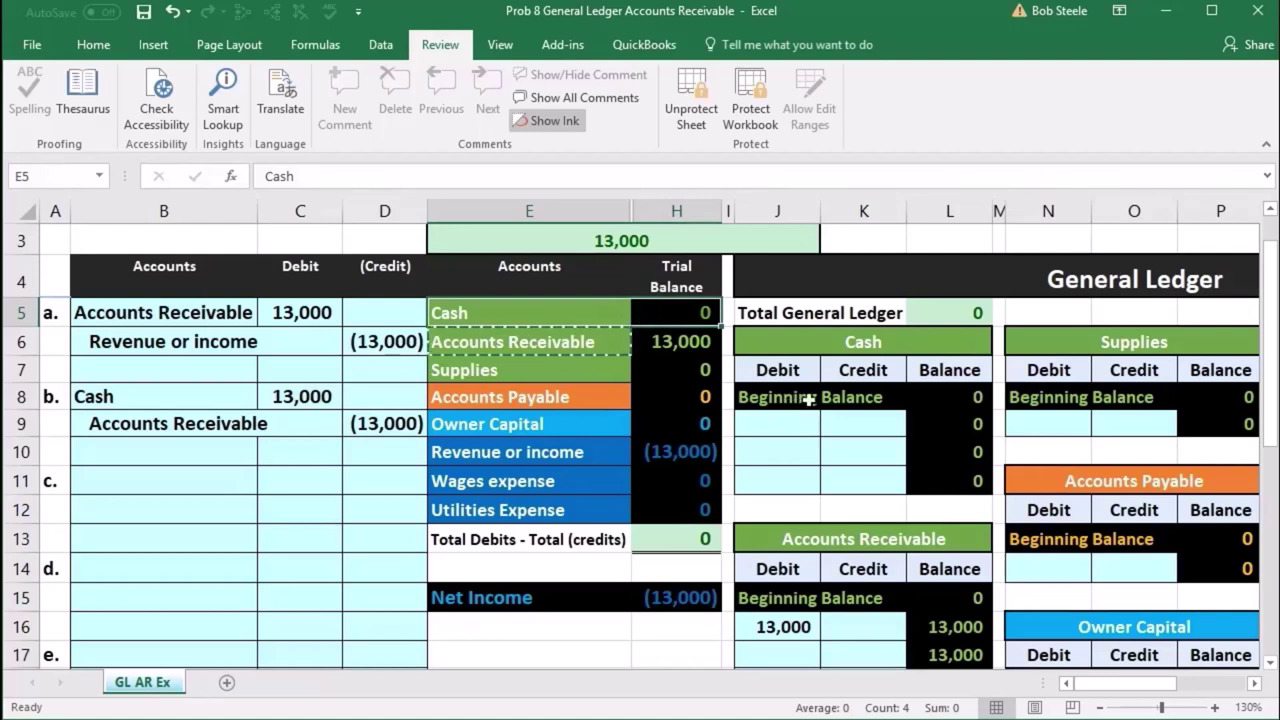
drag(800, 345, 932, 368)
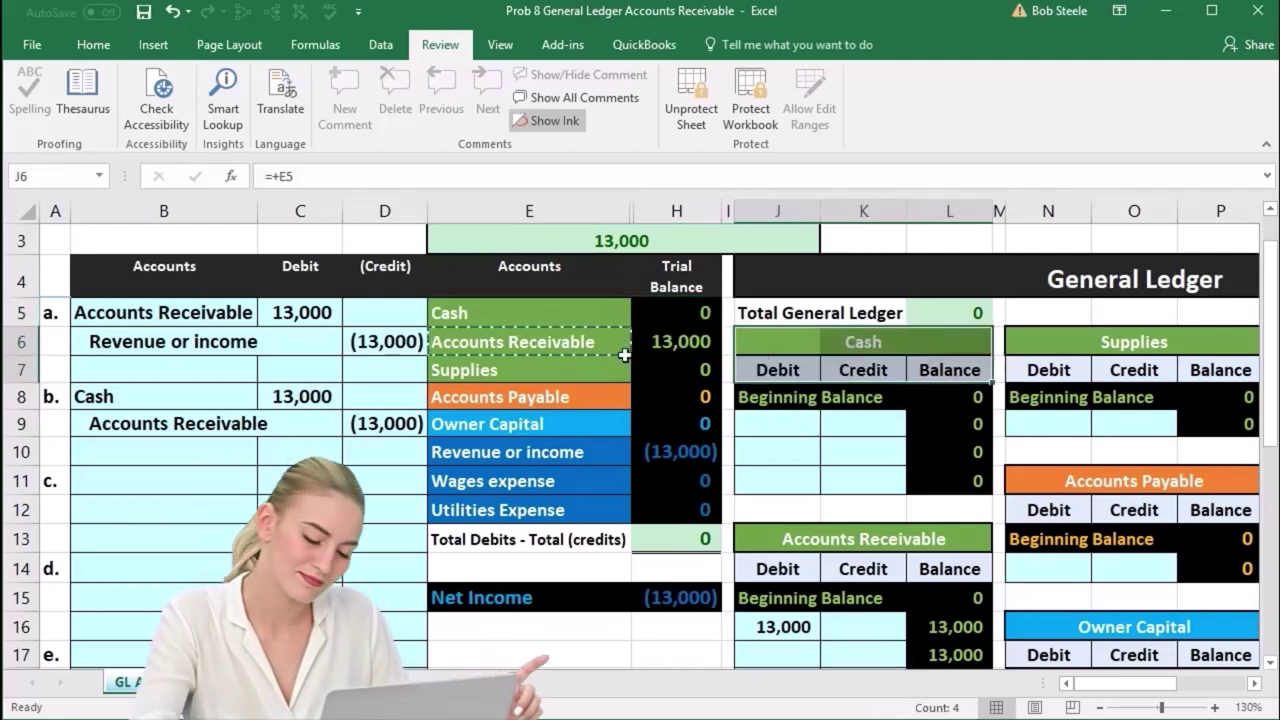
click(335, 396)
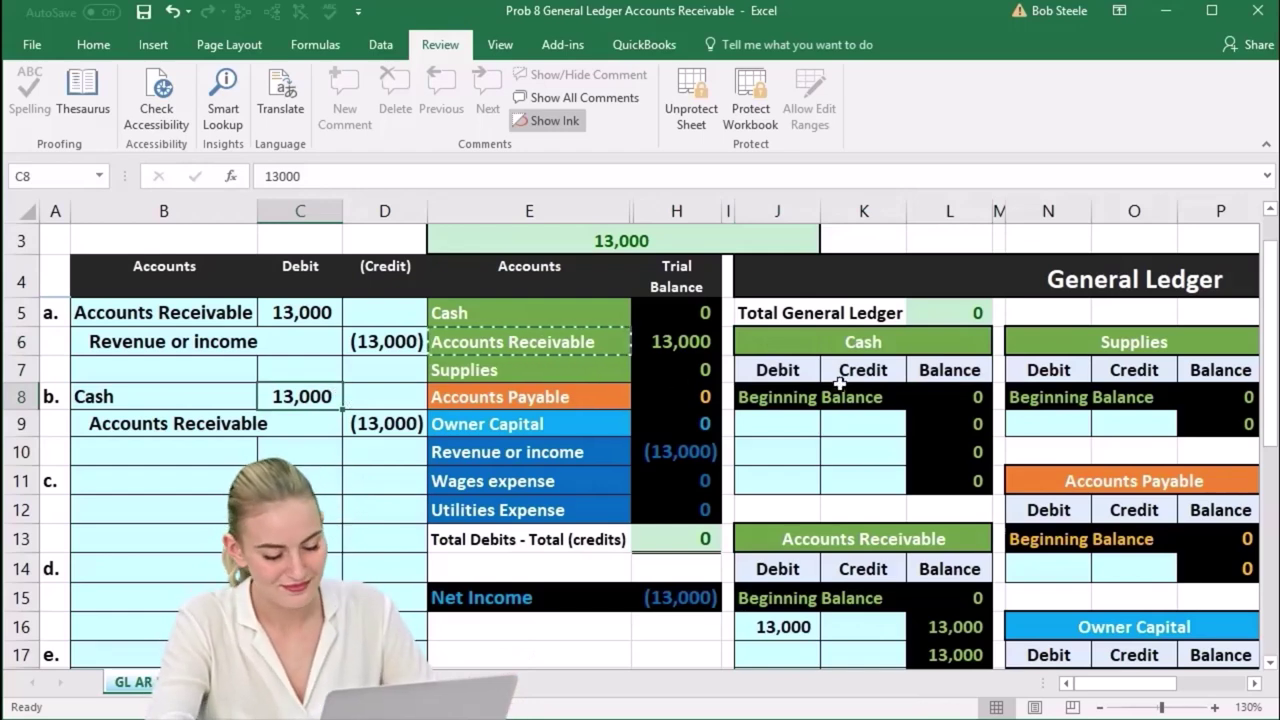
click(795, 425)
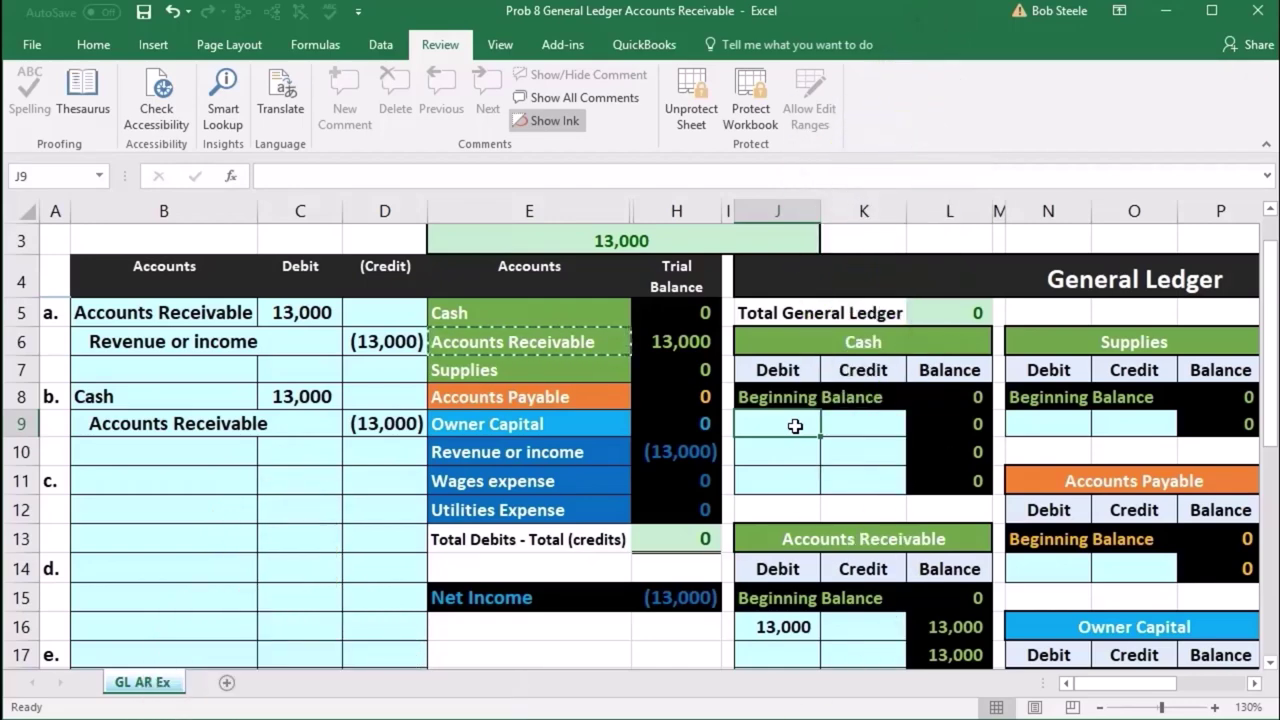
text(=)
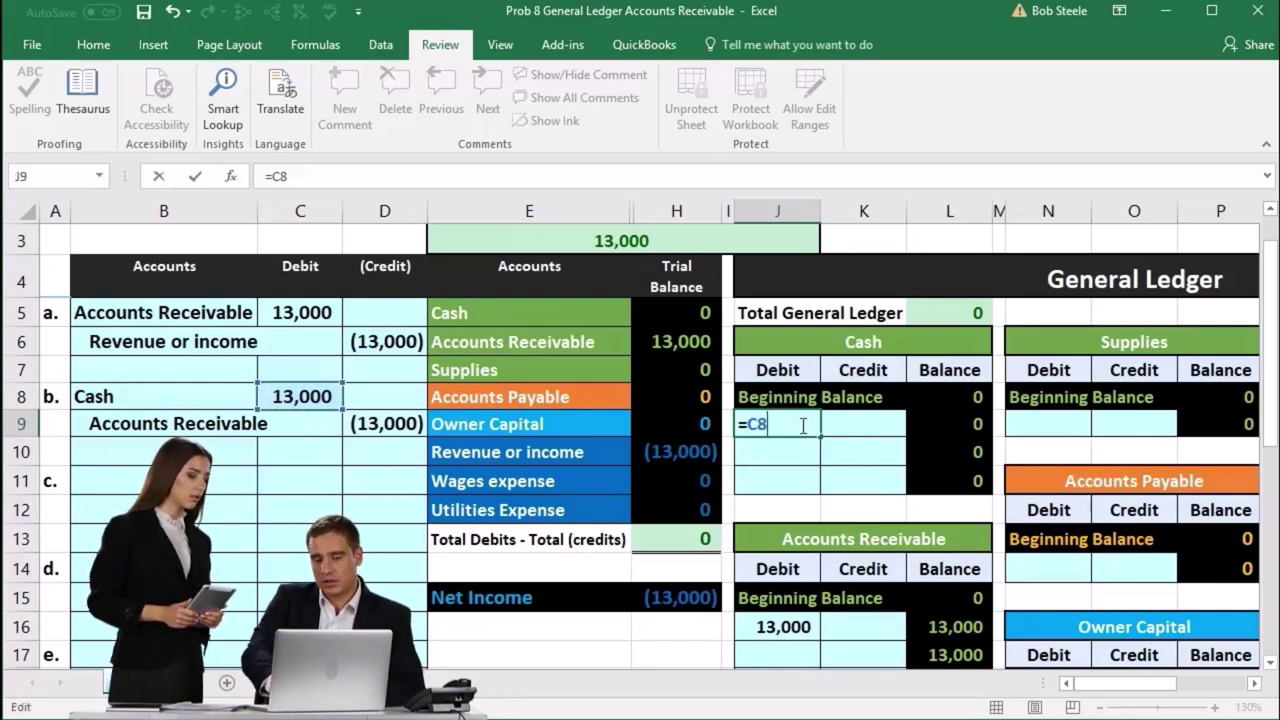
key(Return)
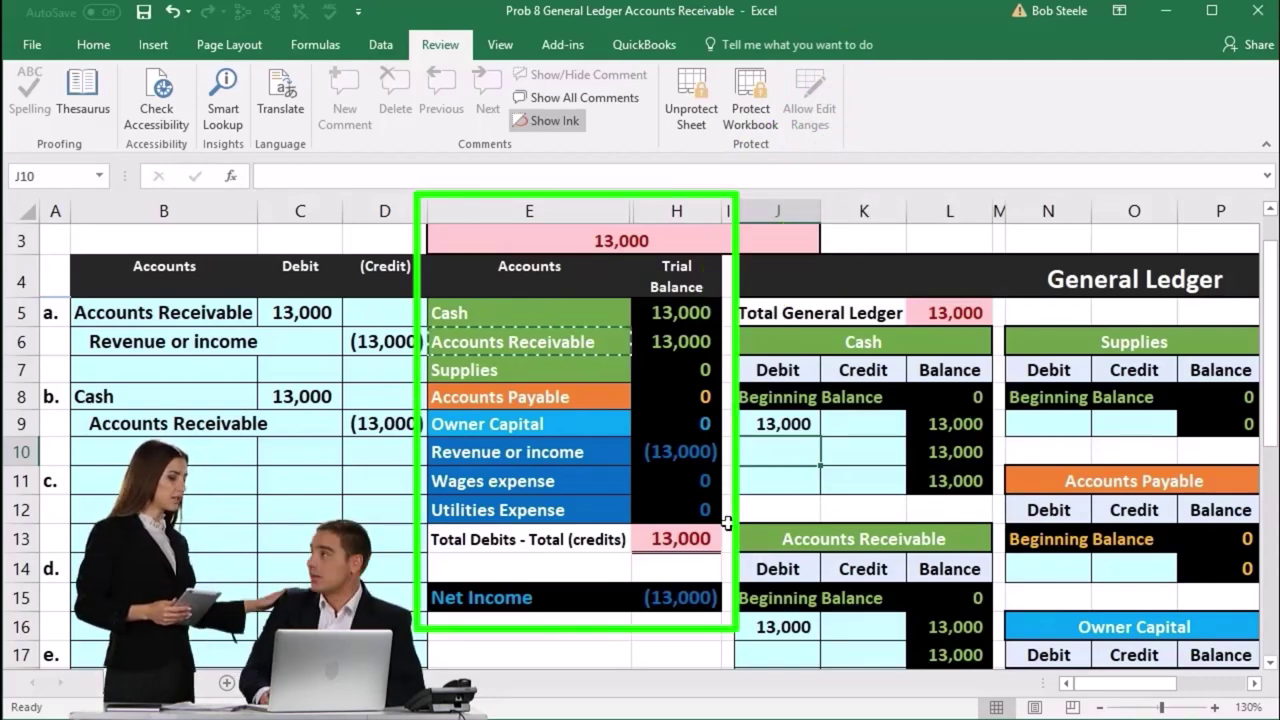
- Post the Accounts Receivable credit of entry b. to K17 in the Accounts Receivable ledger account, using the formula =D9
click(178, 423)
drag(178, 423, 358, 423)
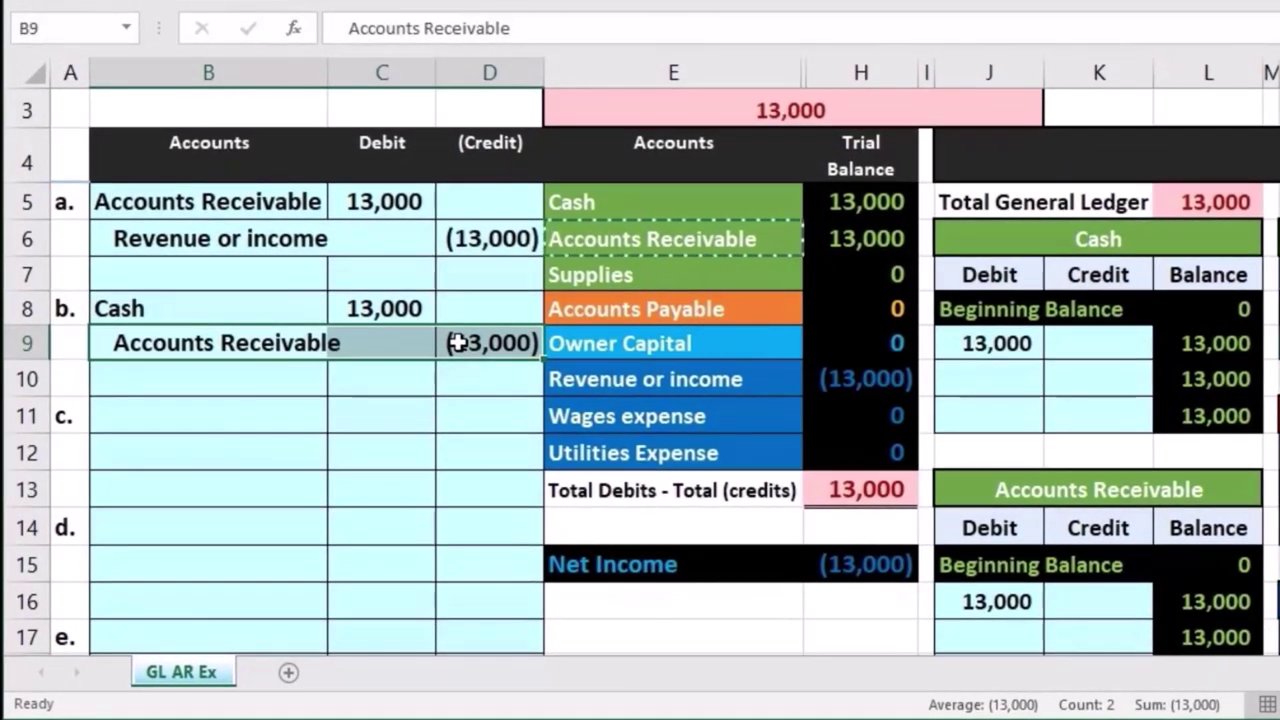
drag(600, 240, 834, 240)
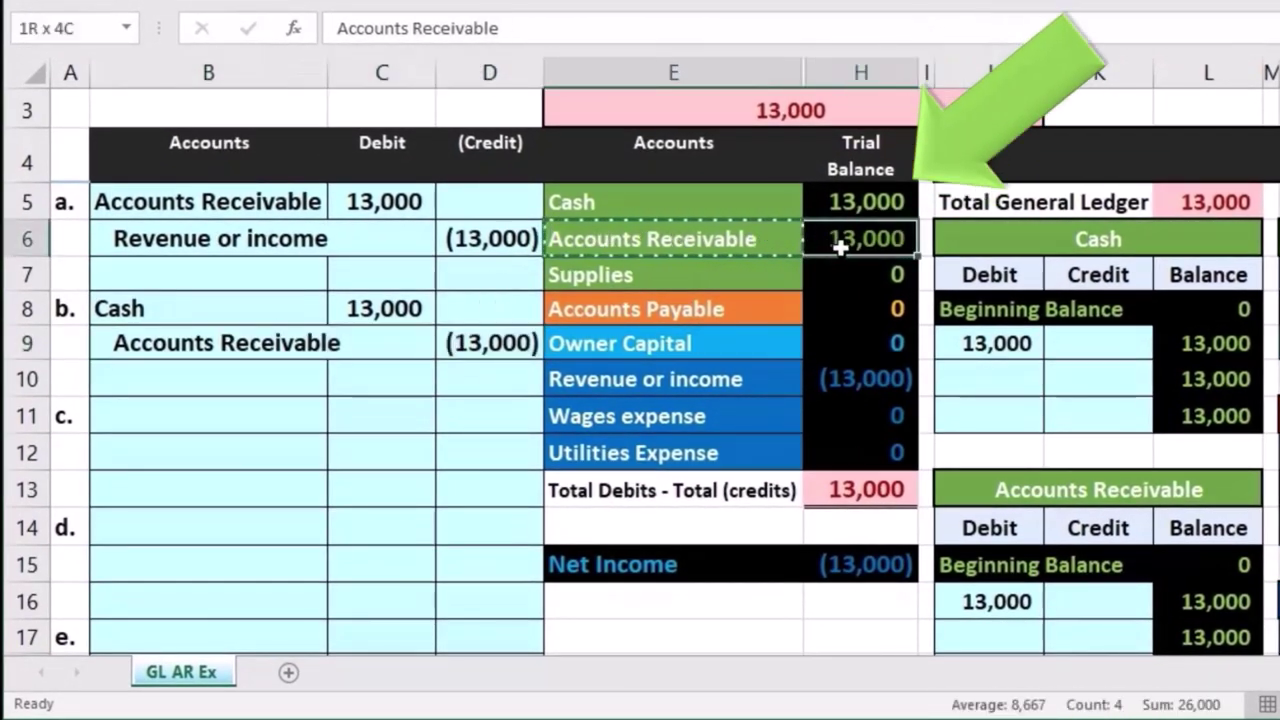
scroll(1022, 420, down, 1)
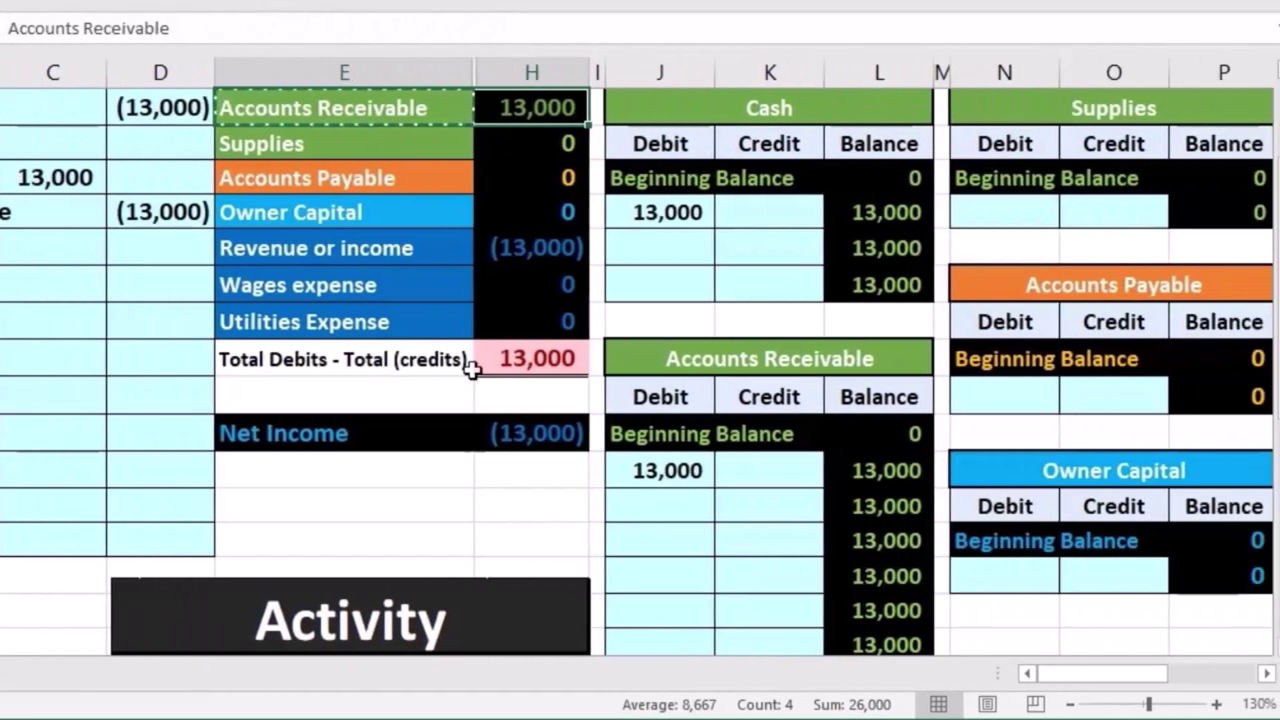
click(498, 214)
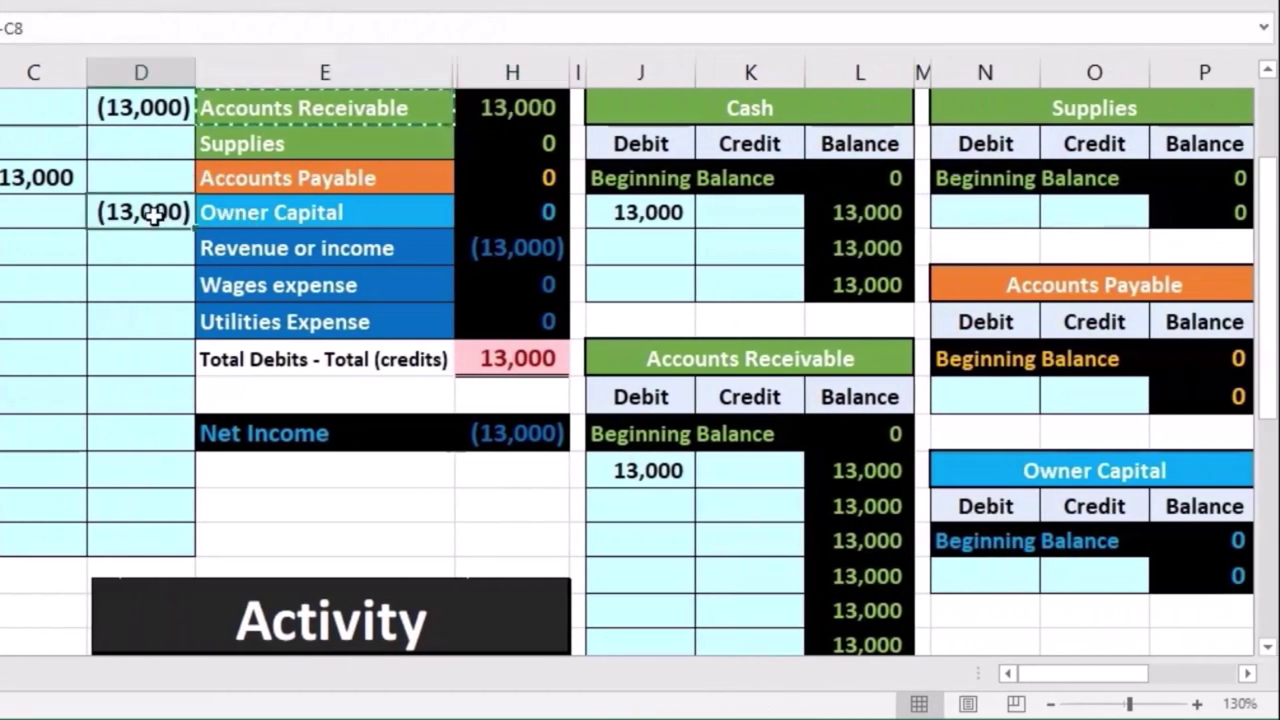
click(755, 394)
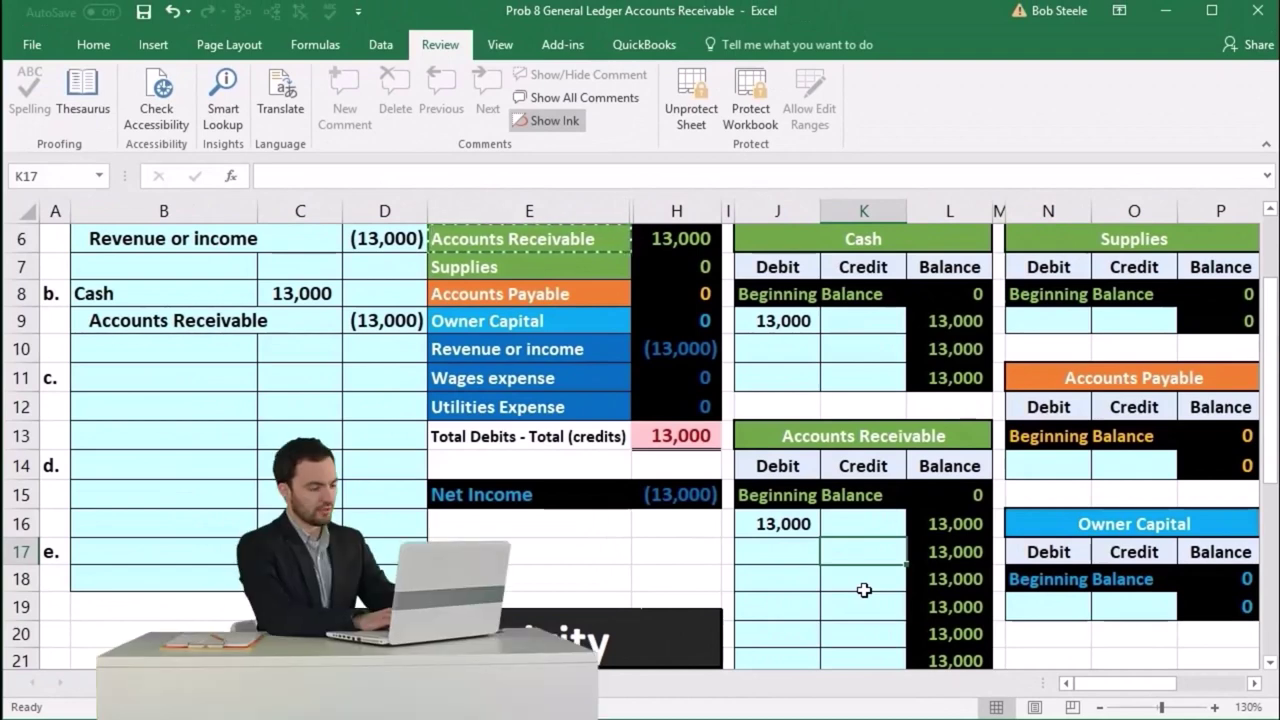
text(=)
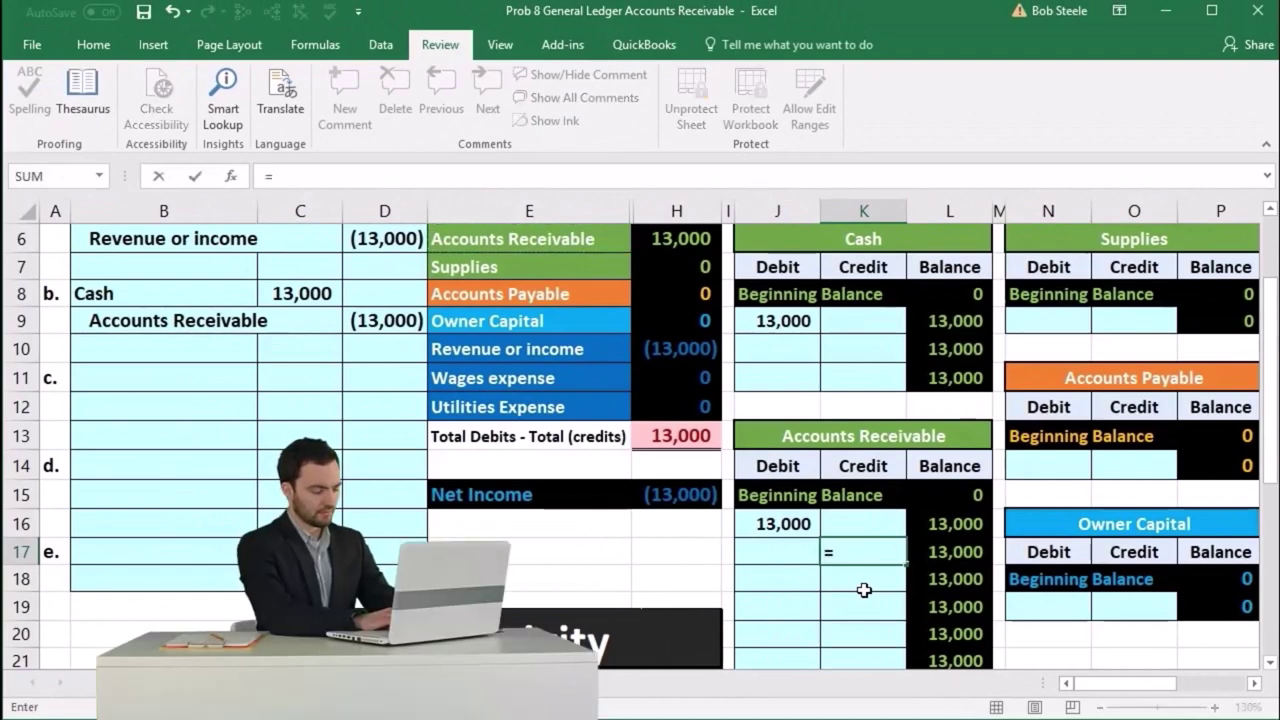
click(377, 318)
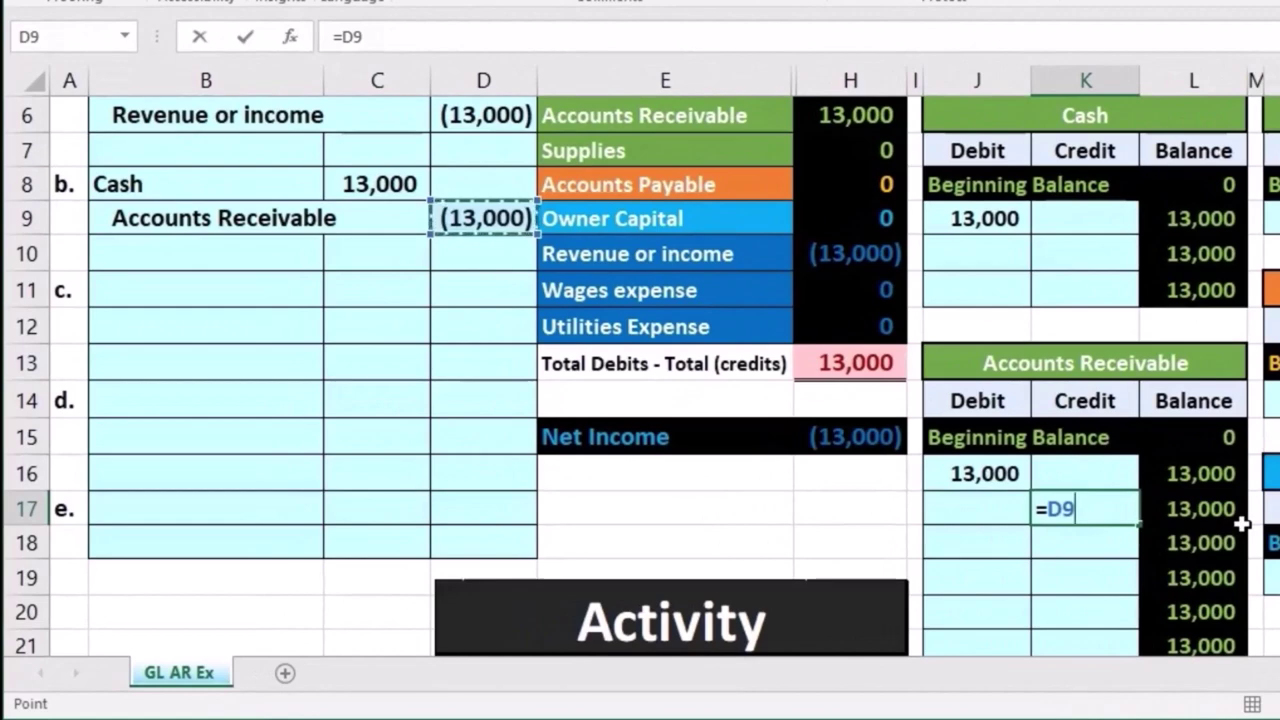
scroll(1243, 522, up, 1)
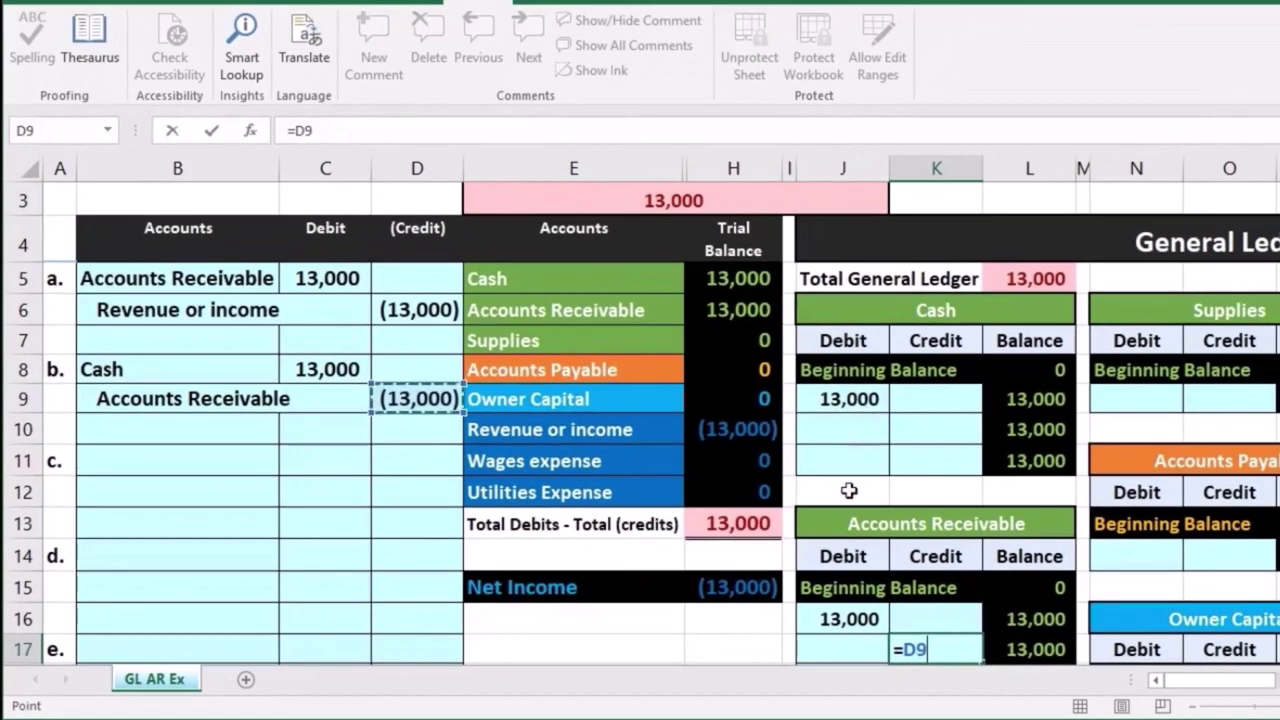
scroll(817, 514, down, 1)
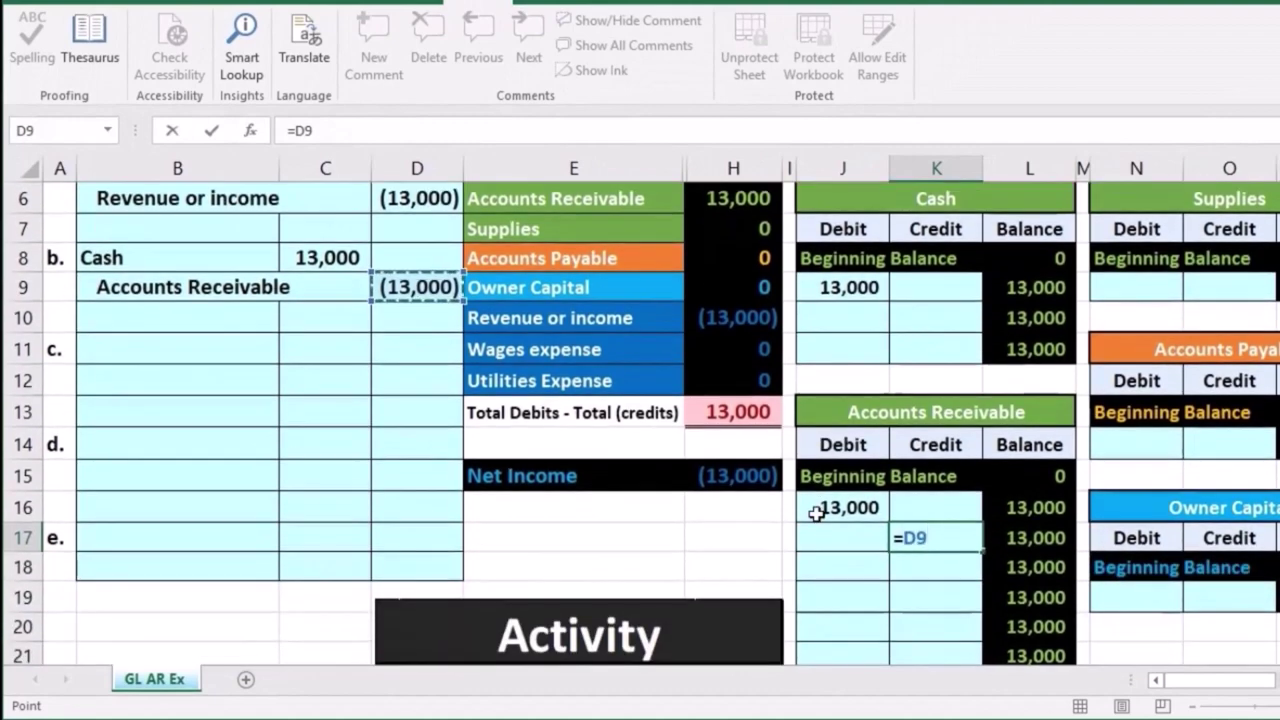
key(Return)
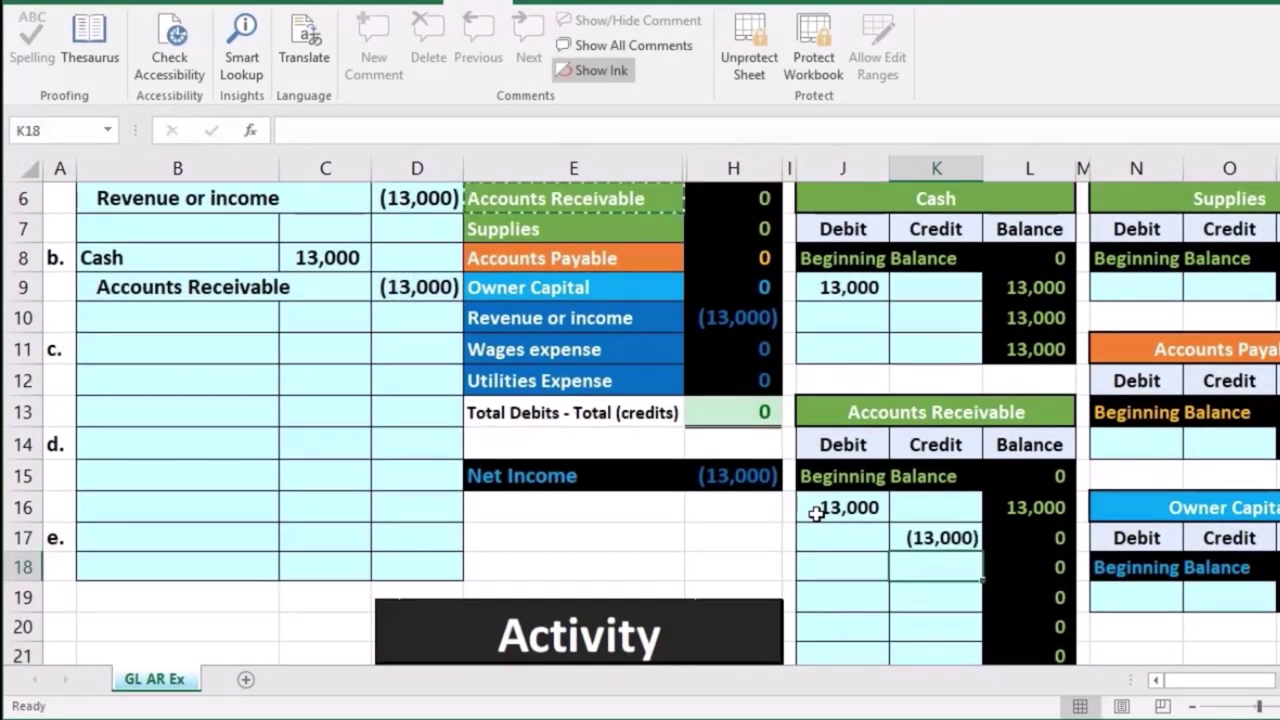
- Check the Cash and Revenue or income amounts in the trial balance after posting entry b
scroll(817, 512, up, 1)
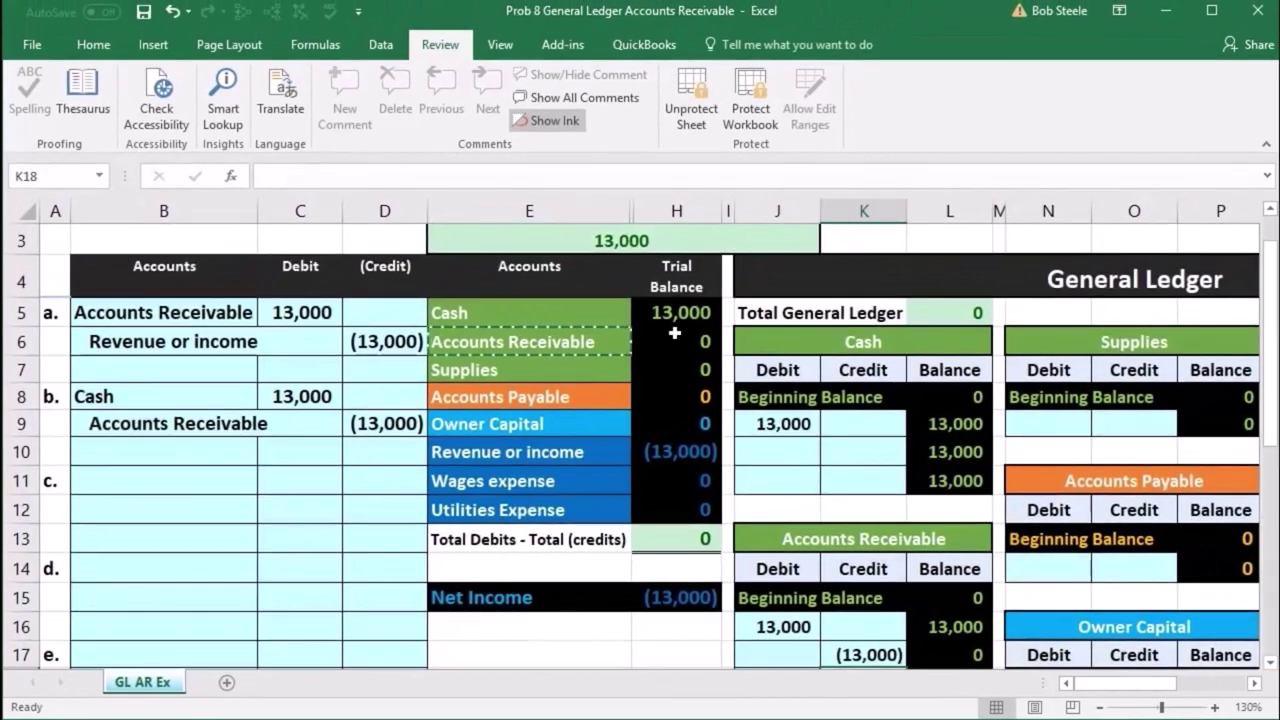
click(722, 279)
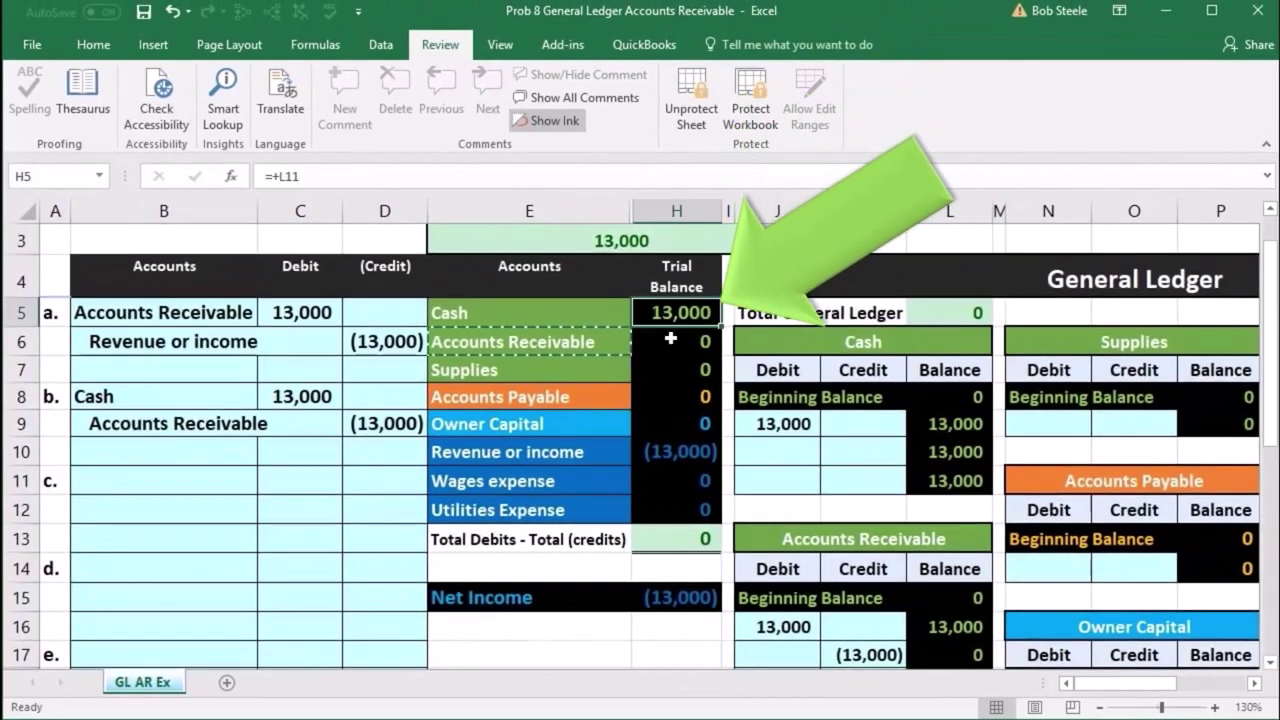
click(674, 455)
click(257, 571)
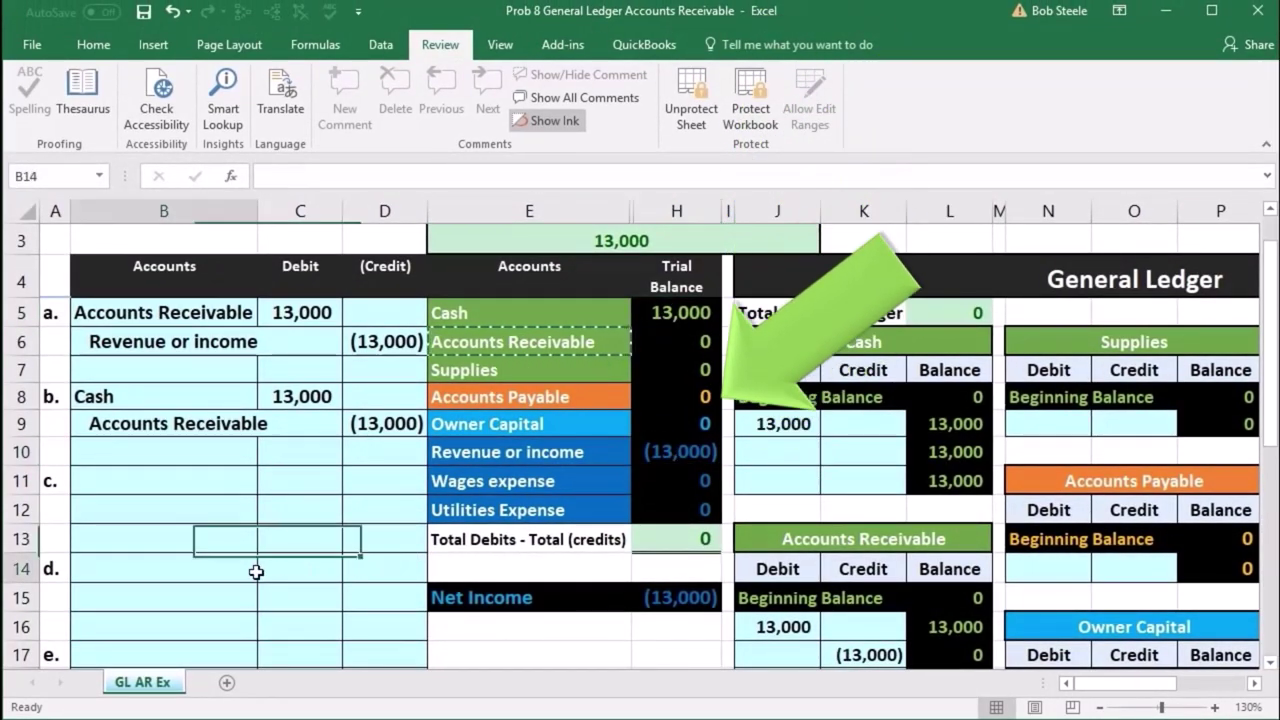
- Check transaction c. in the activity list, and copy the Accounts Receivable account name from the trial balance into B11 as values only
scroll(256, 573, down, 4)
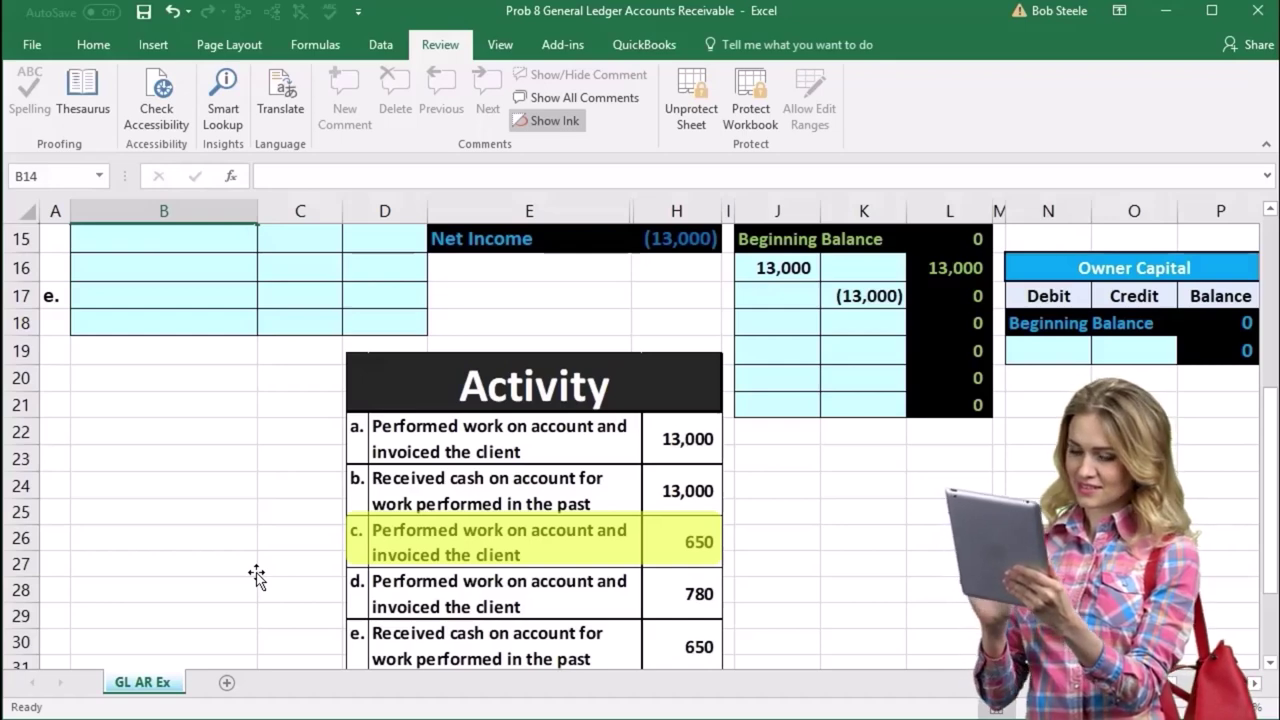
scroll(257, 577, up, 4)
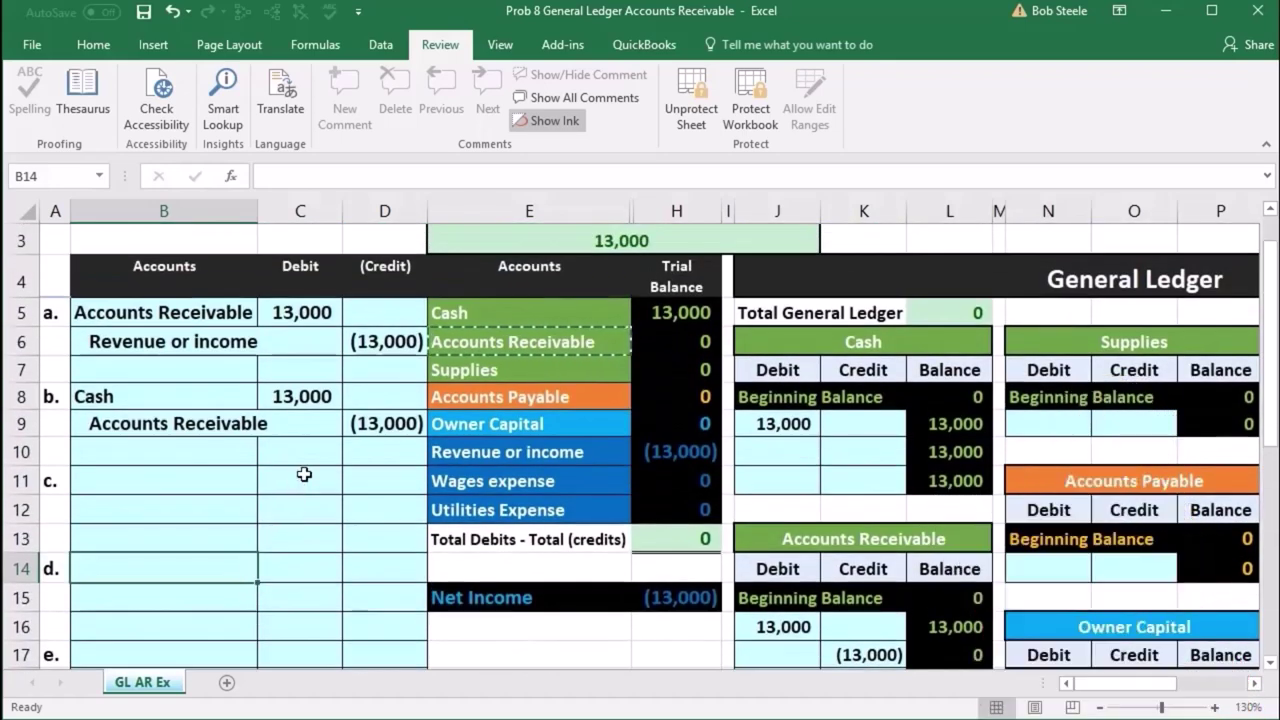
drag(470, 312, 639, 320)
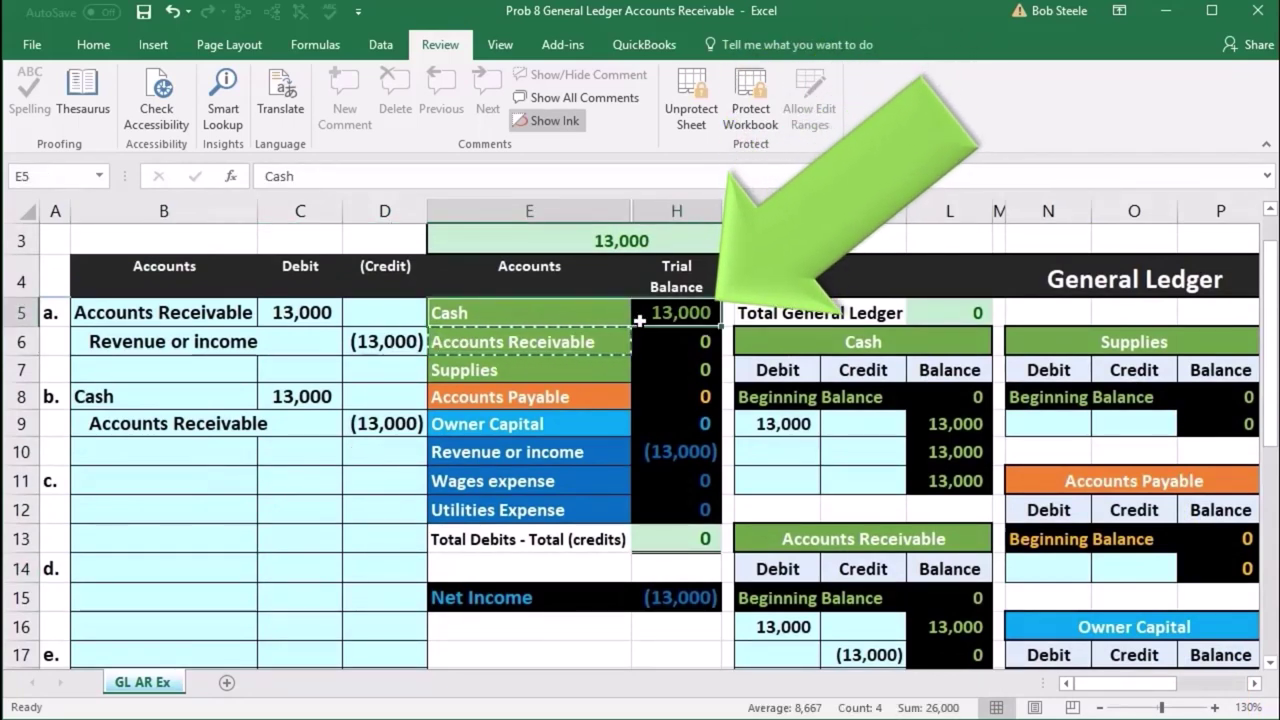
click(610, 341)
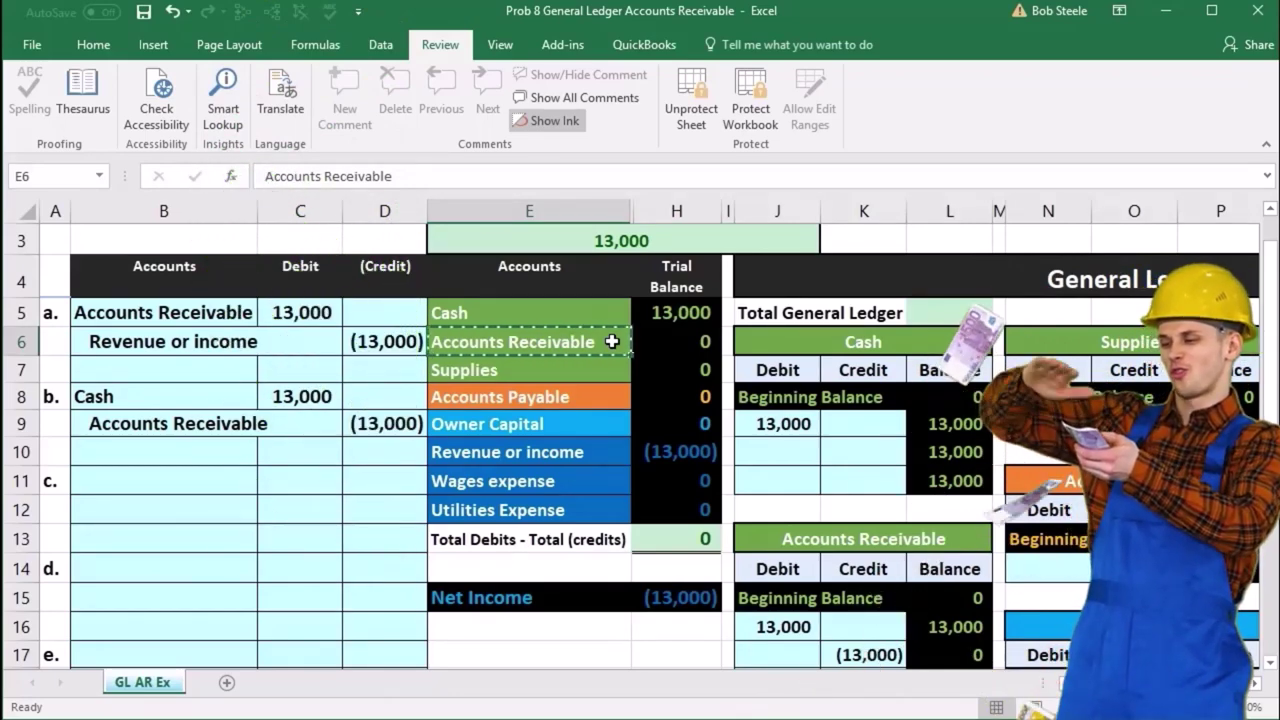
right_click(612, 341)
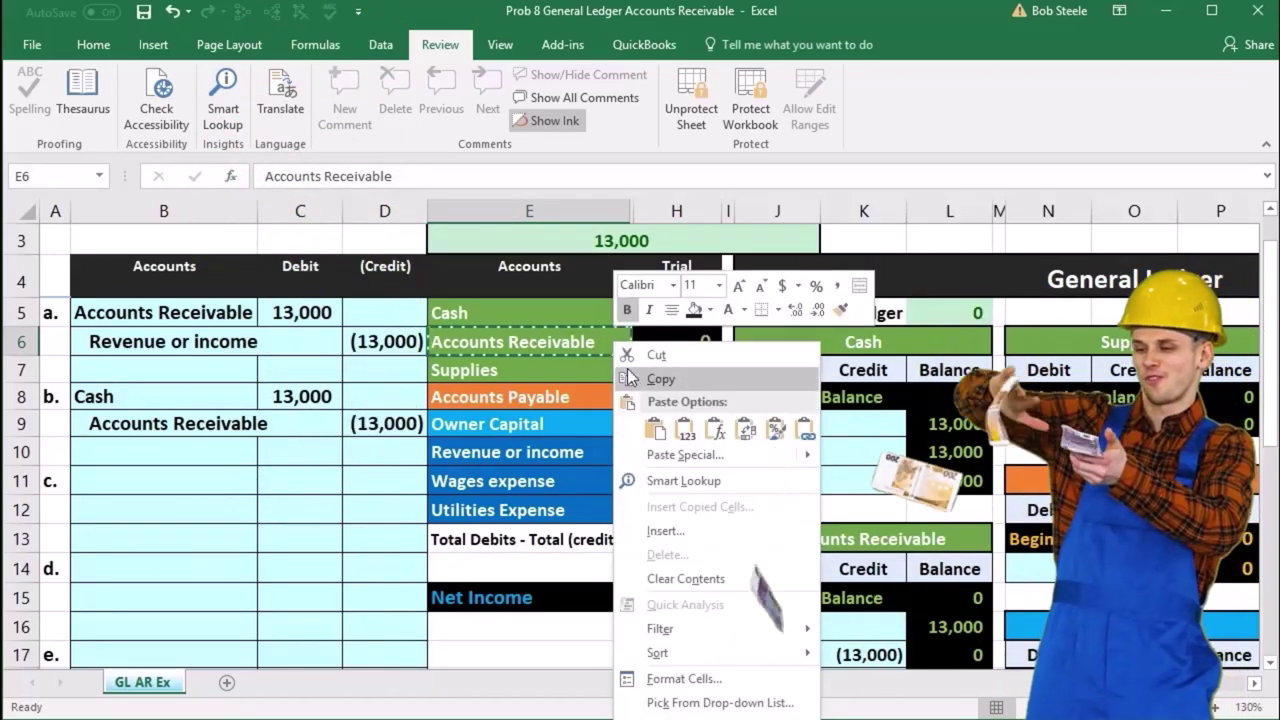
click(632, 376)
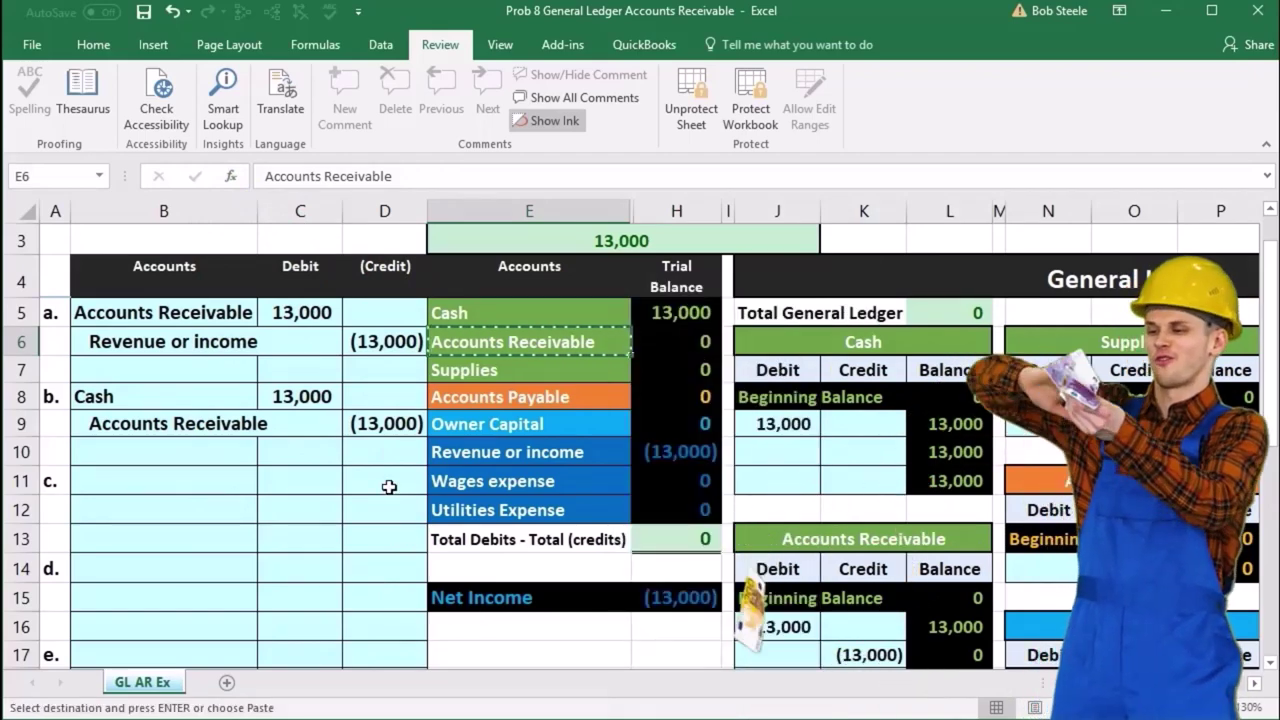
click(158, 483)
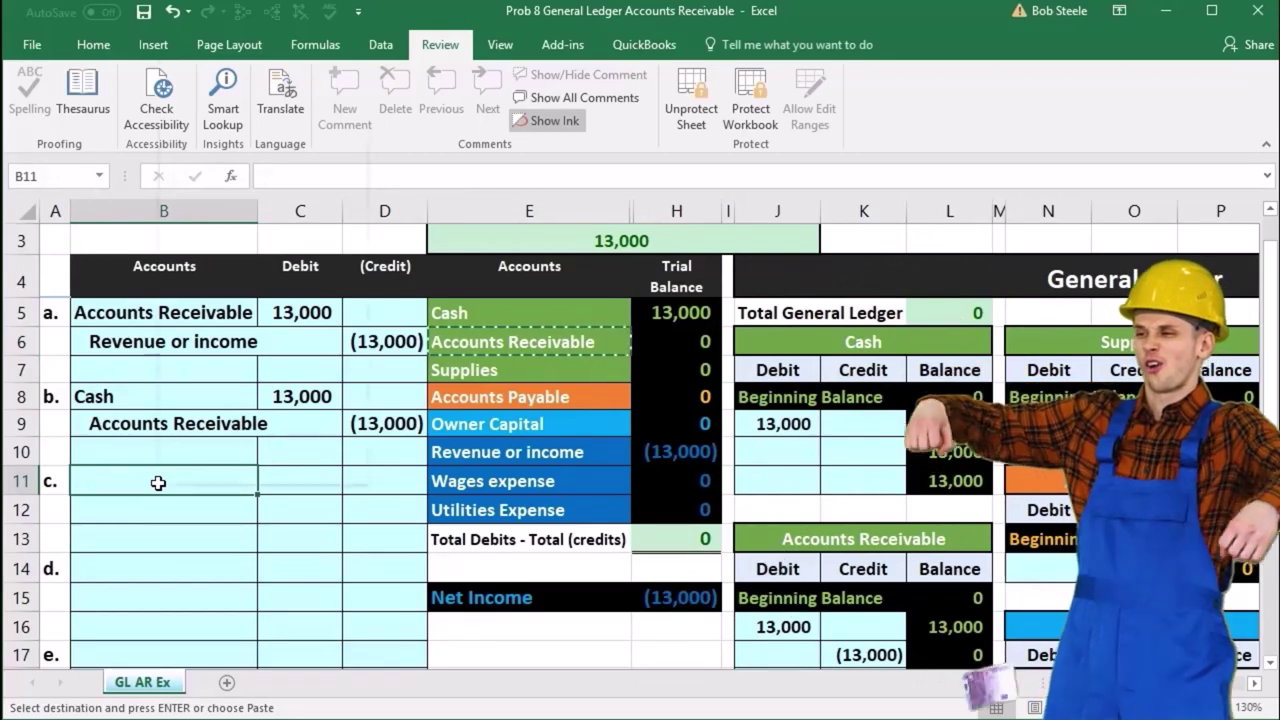
right_click(158, 483)
click(225, 143)
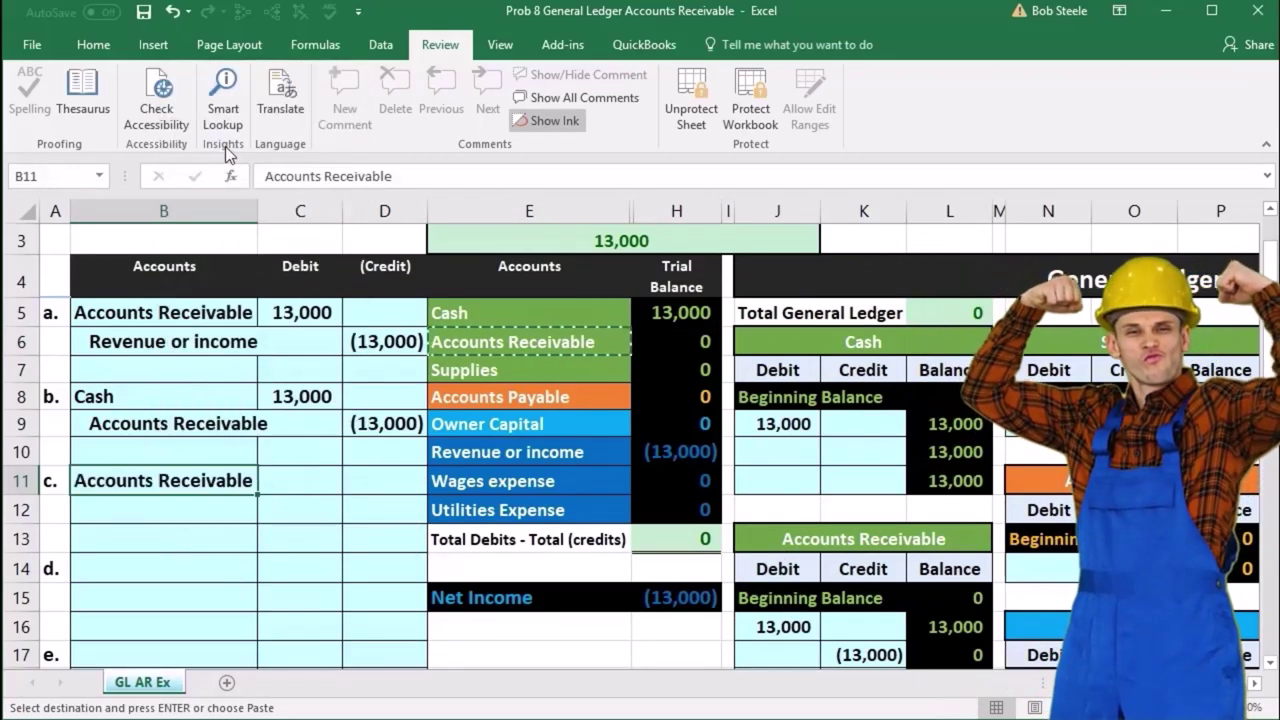
- Enter the 650 debit of entry c. in C11, and its matching credit in D12 using the formula -C11
scroll(296, 398, down, 3)
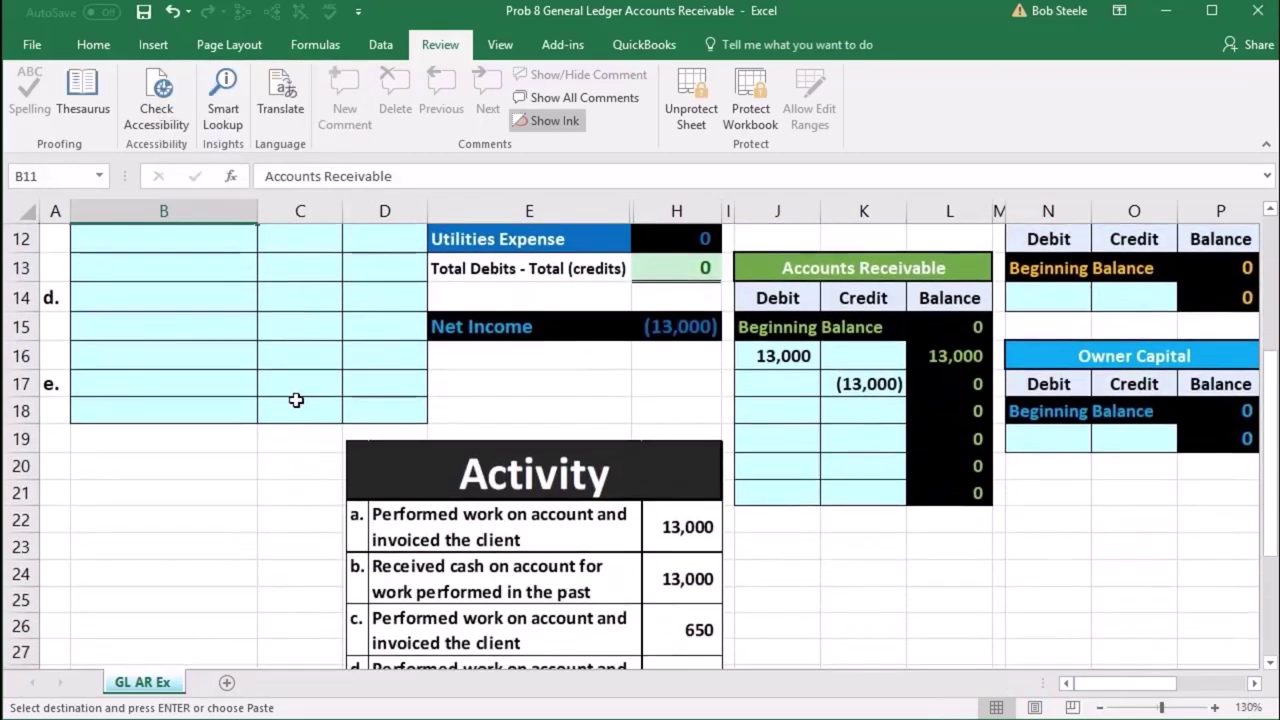
scroll(296, 400, up, 1)
scroll(296, 400, up, 1)
click(300, 372)
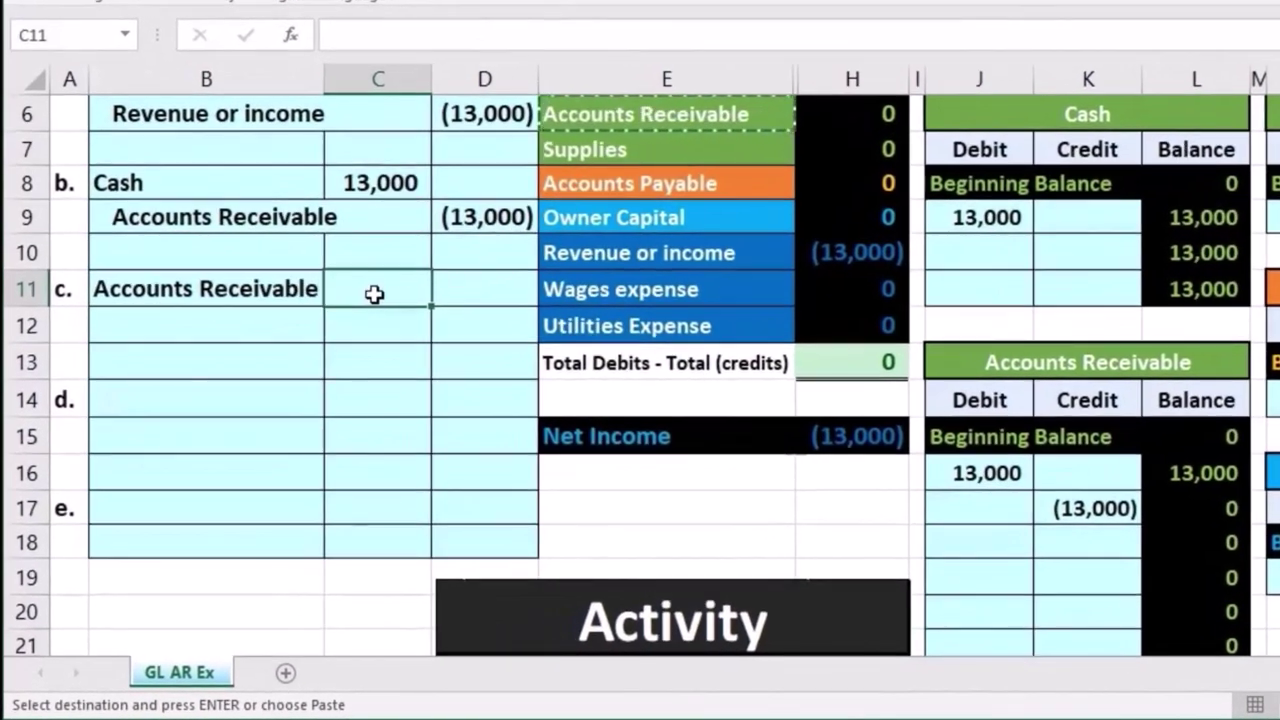
text(650)
key(Return)
key(Right)
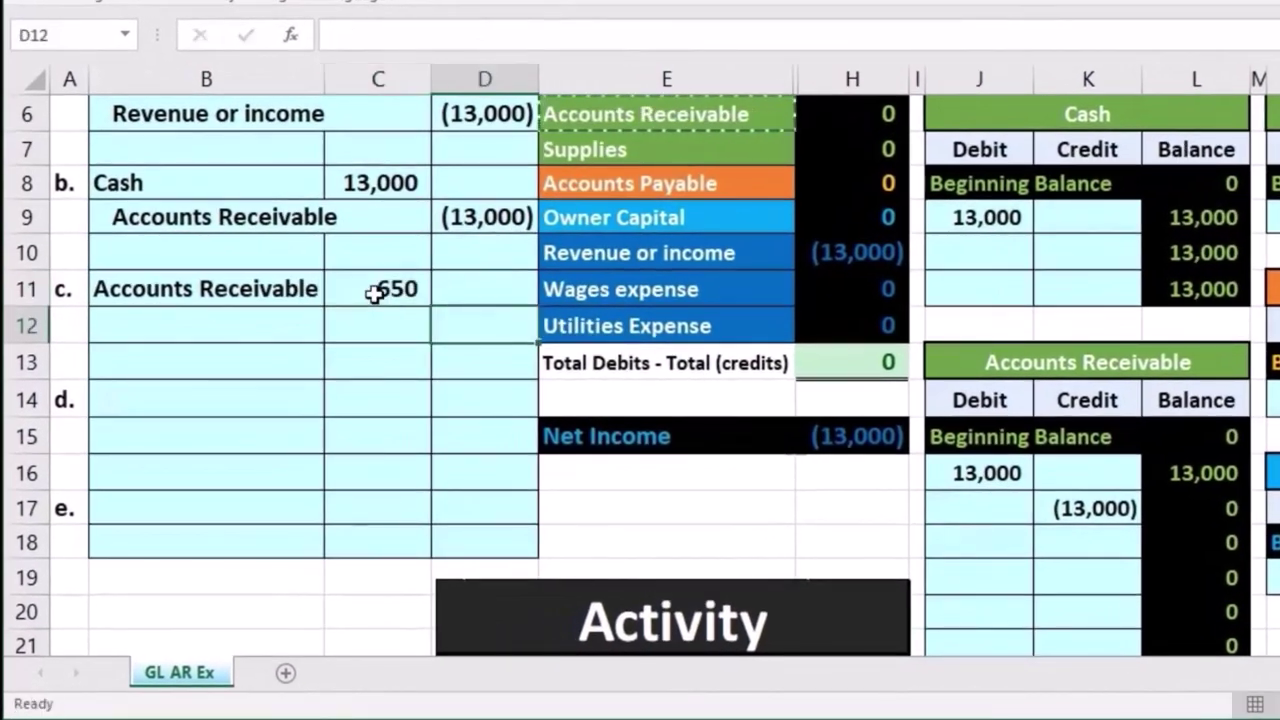
text(-)
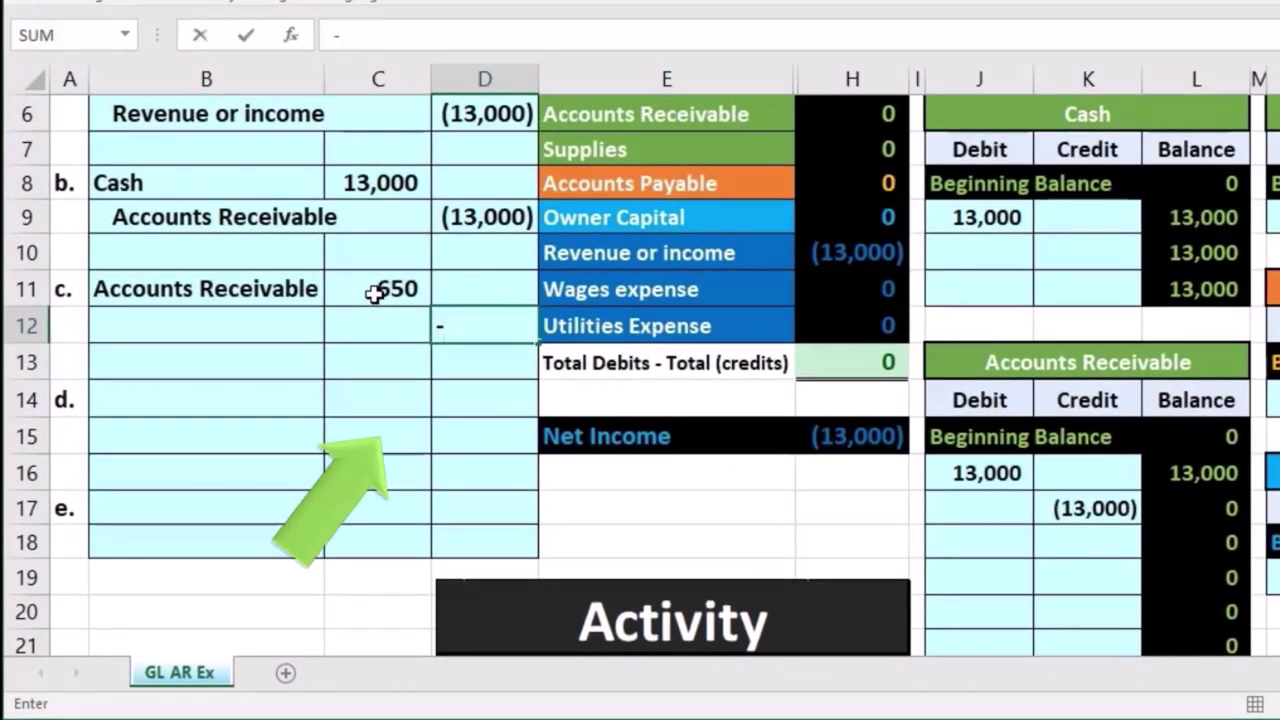
click(372, 290)
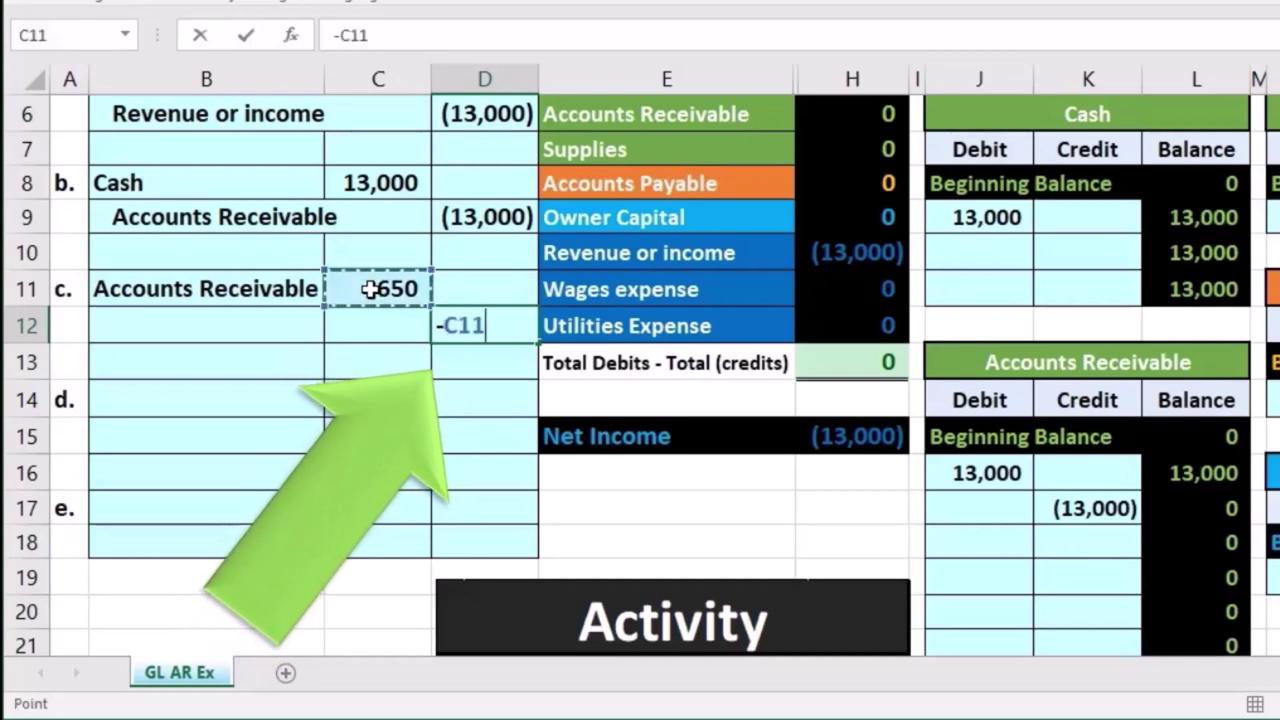
key(Return)
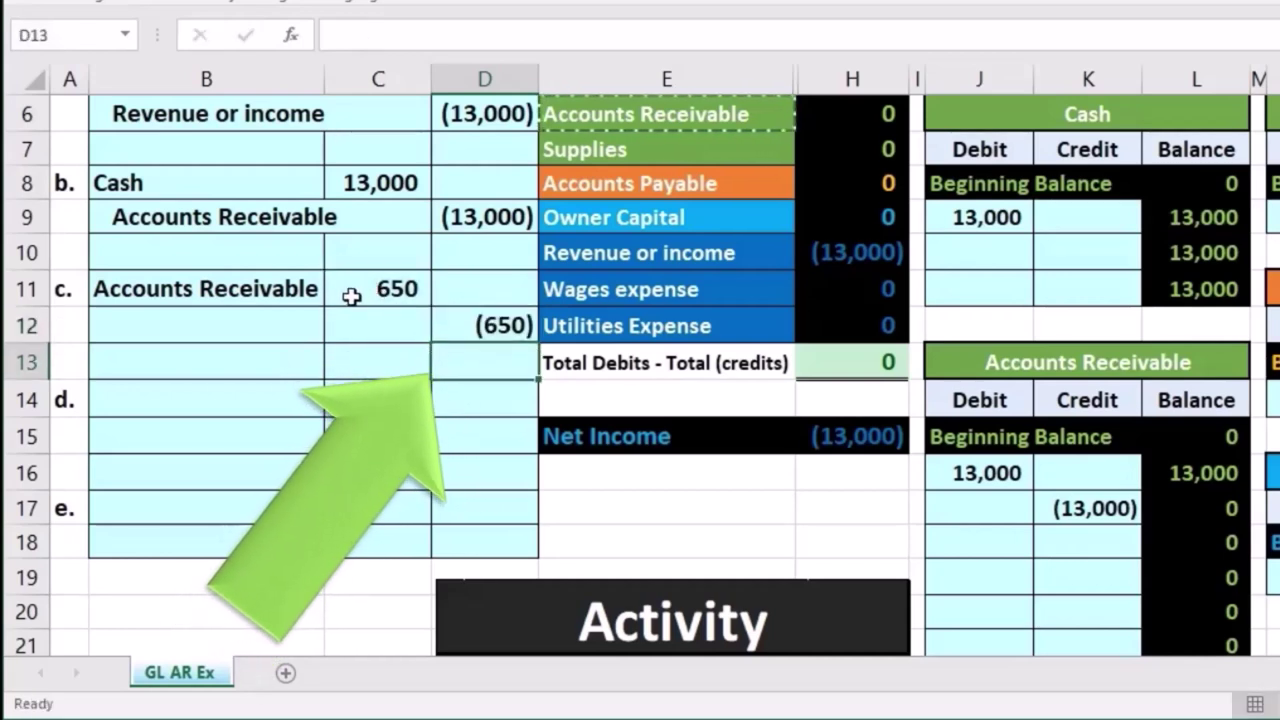
- Copy the Revenue or income account name from the trial balance into B12 as values only, and indent it as the credit account of entry c
click(280, 324)
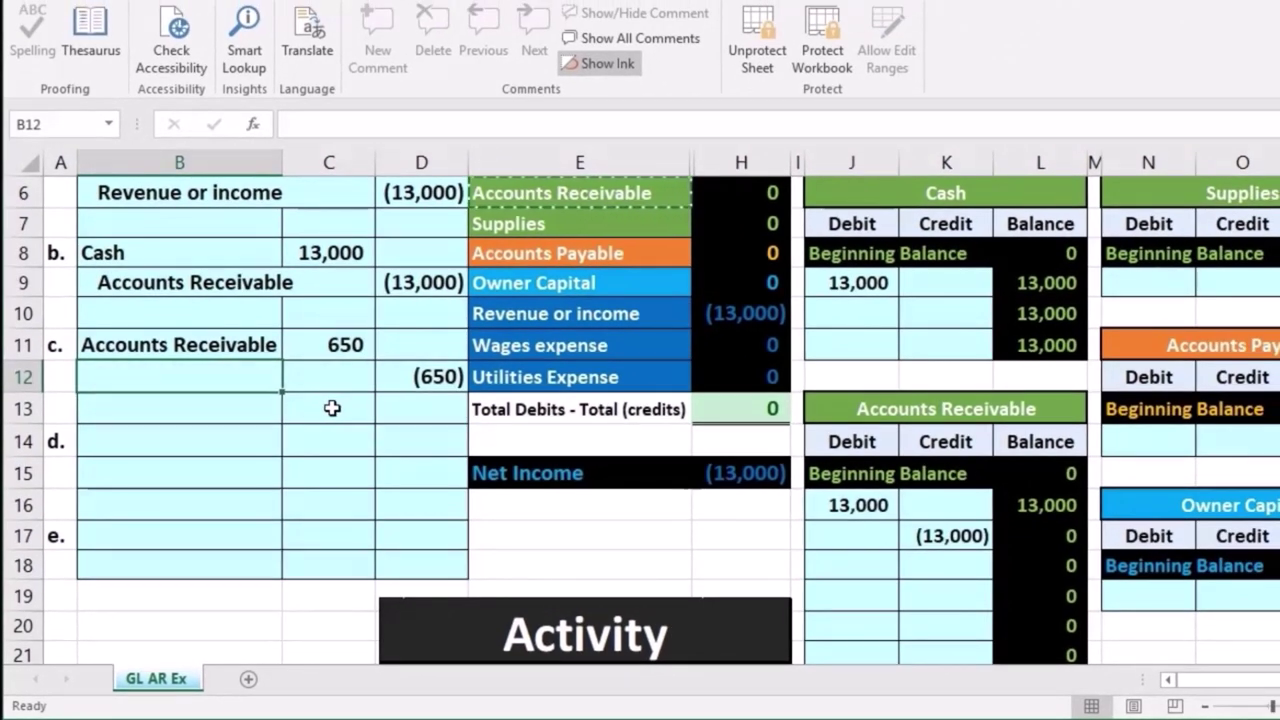
scroll(332, 408, up, 1)
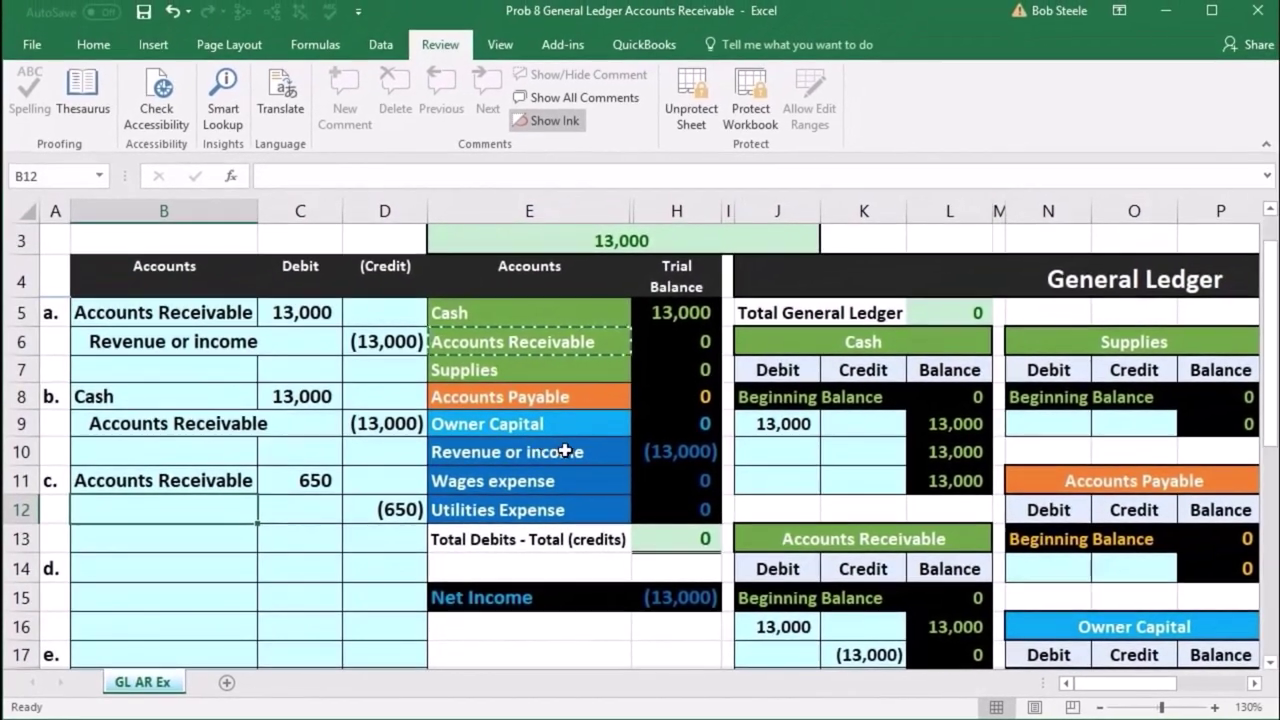
click(565, 451)
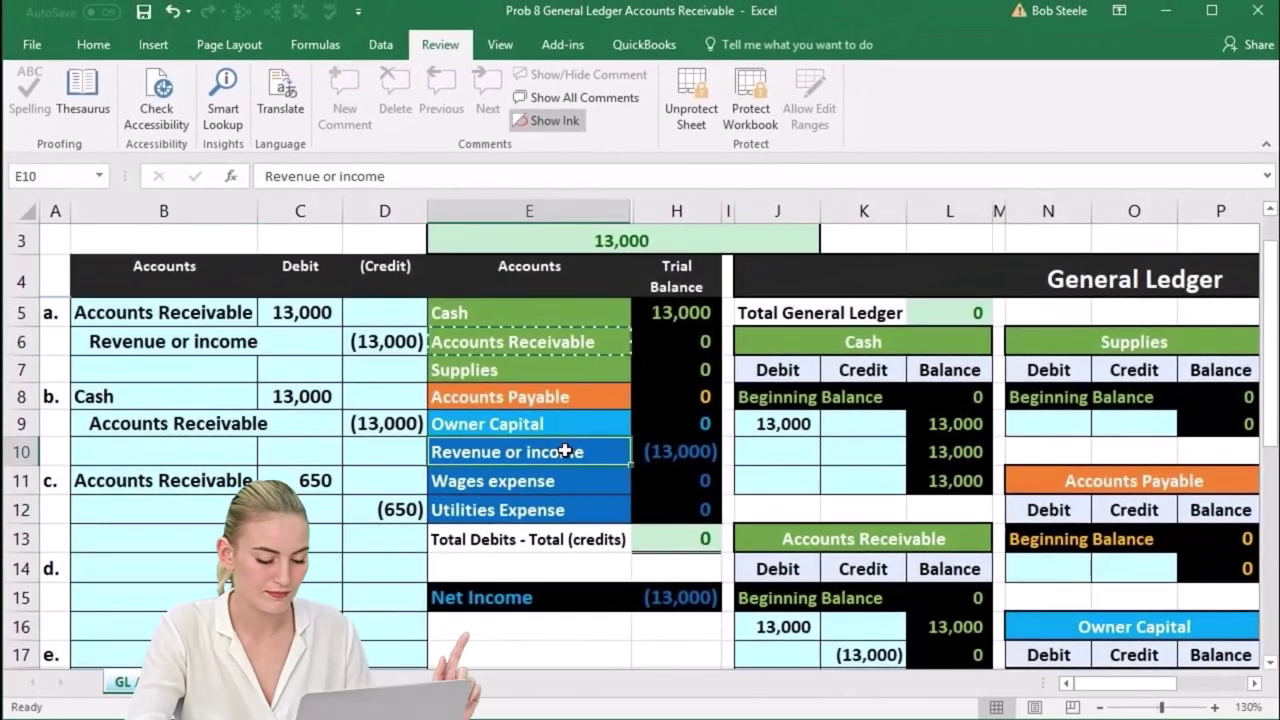
right_click(565, 451)
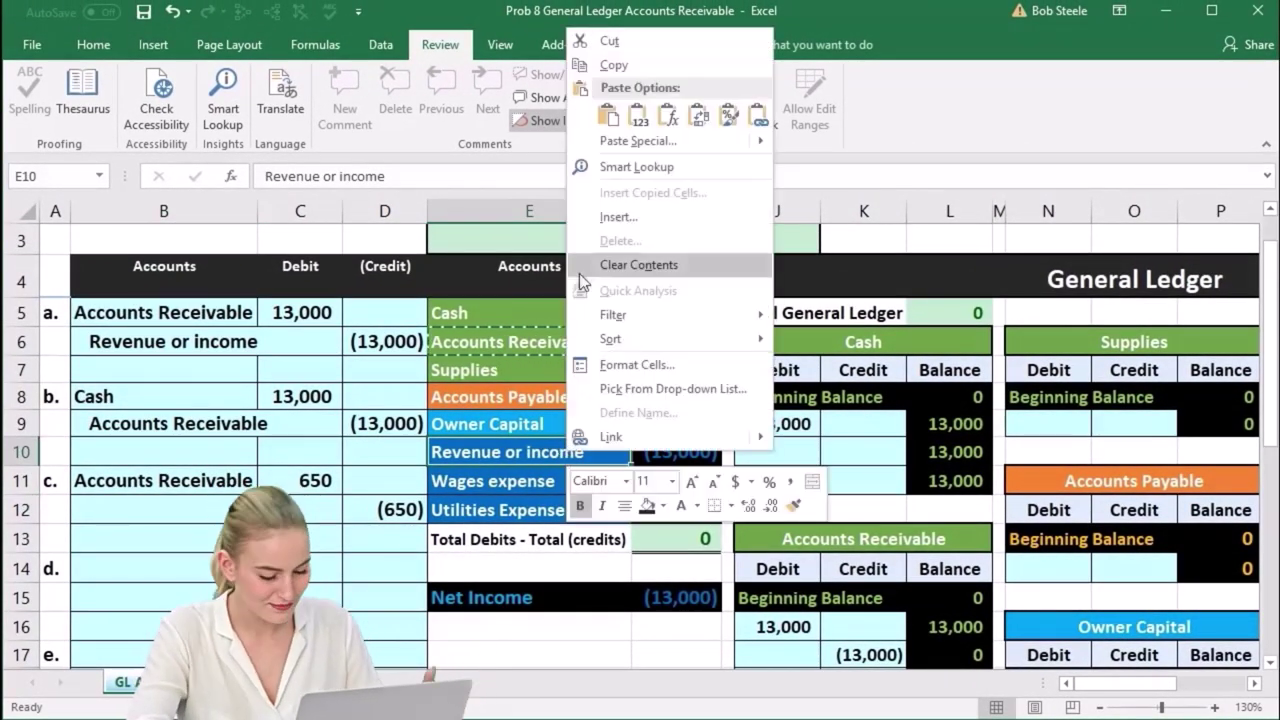
click(612, 66)
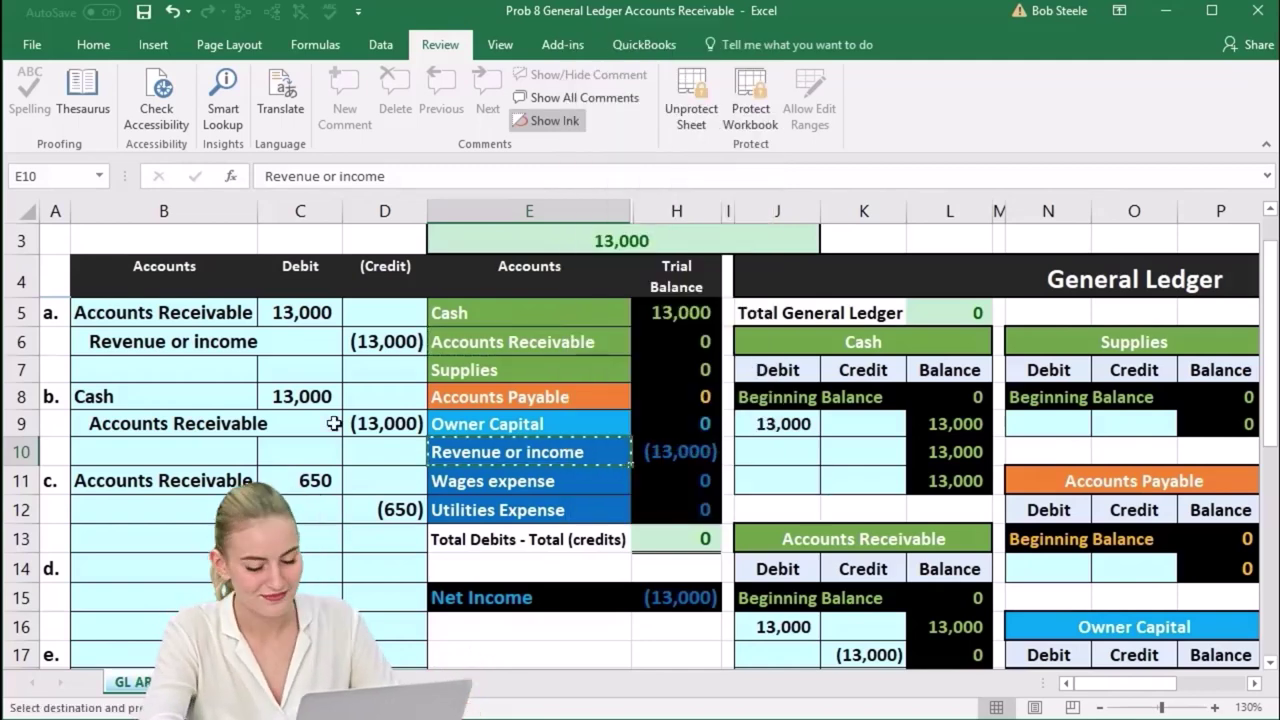
click(203, 511)
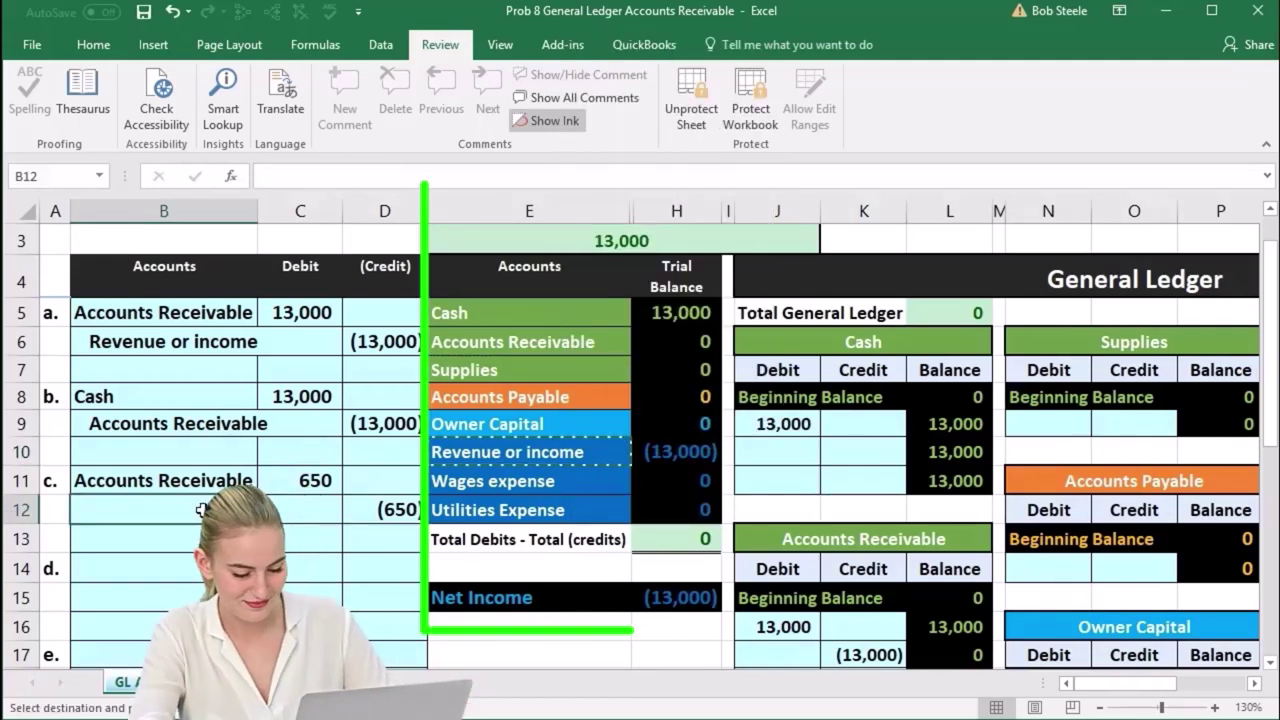
right_click(203, 511)
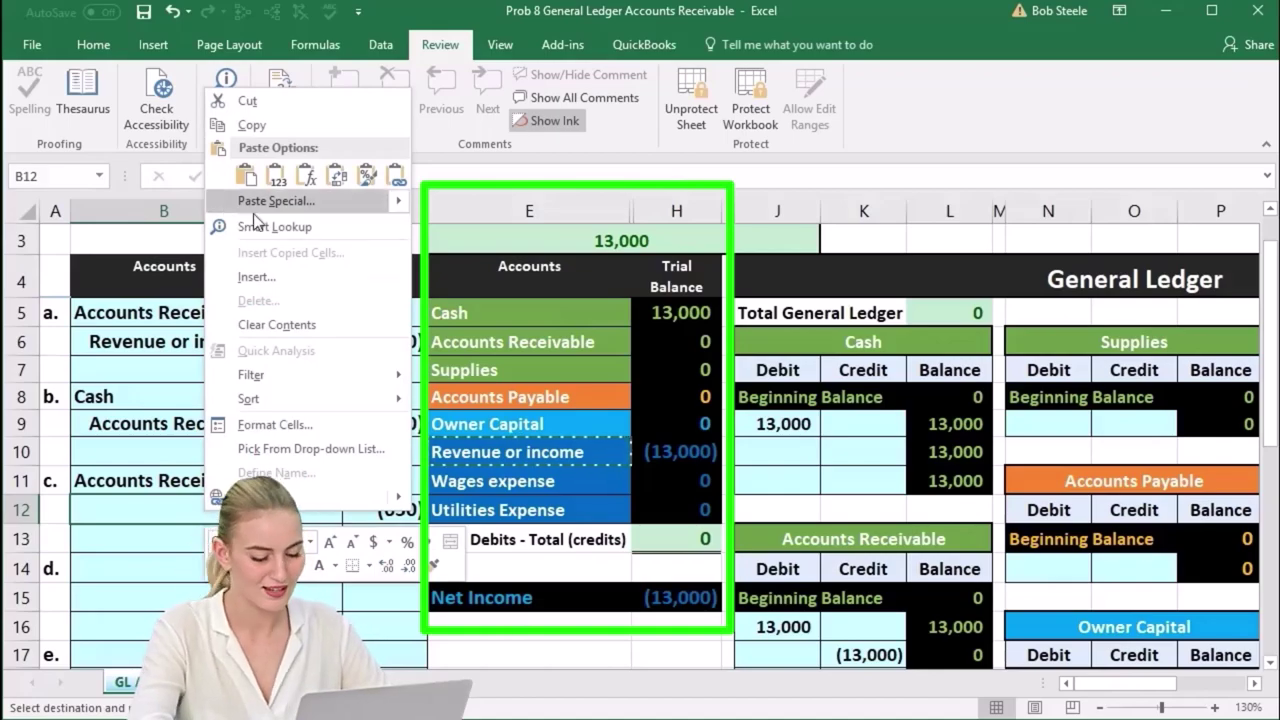
click(274, 177)
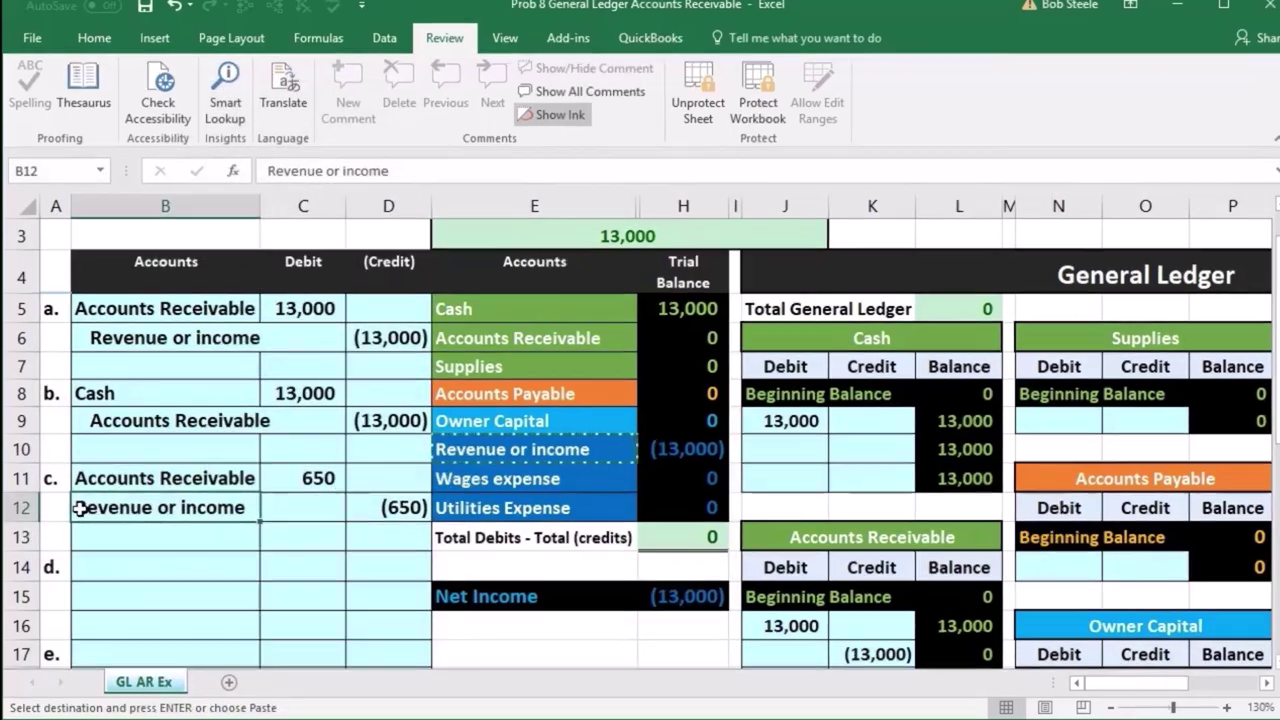
double_click(80, 511)
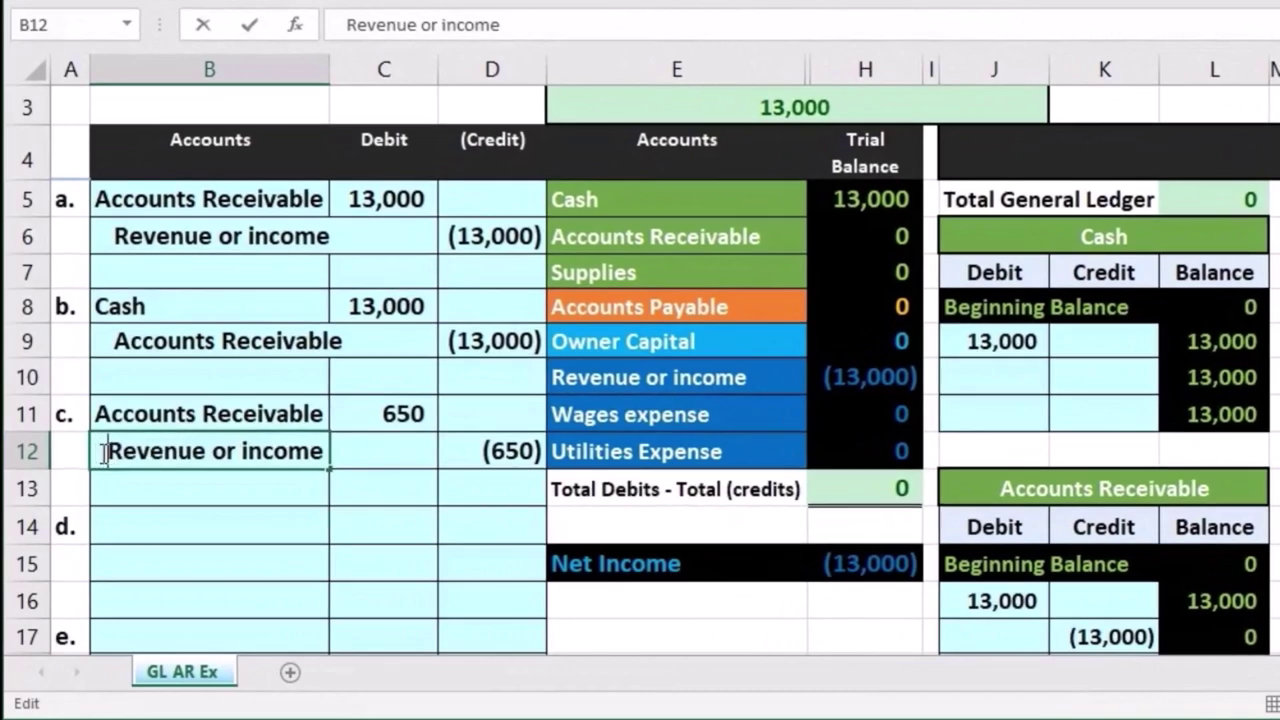
key(Return)
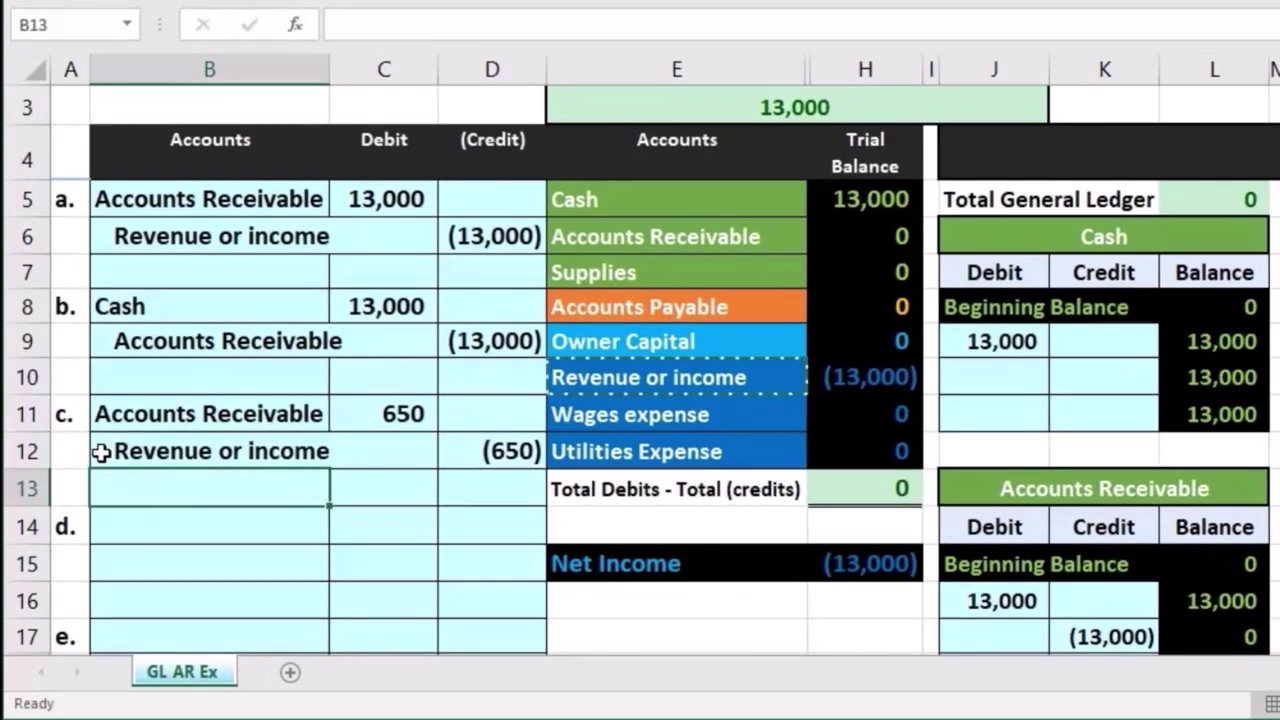
- Review the debit and credit lines of entry c. and the Accounts Receivable line in the trial balance
drag(168, 448, 467, 455)
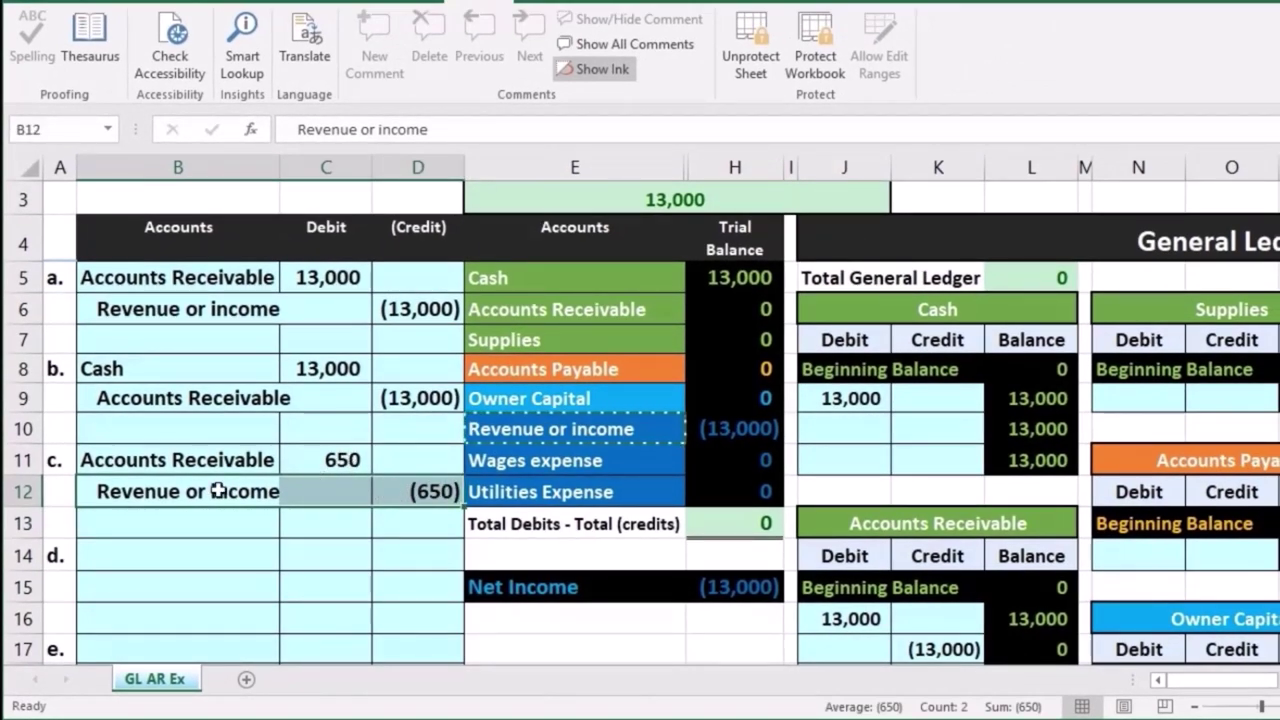
drag(218, 491, 408, 491)
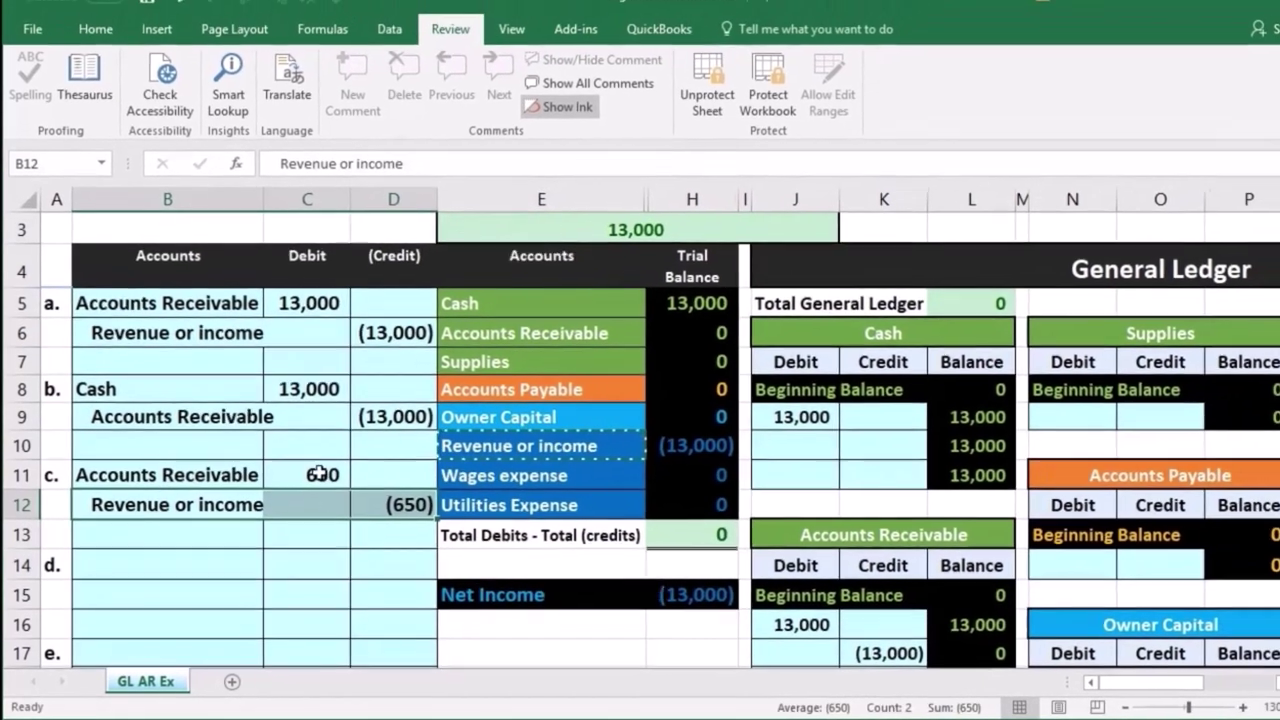
click(330, 460)
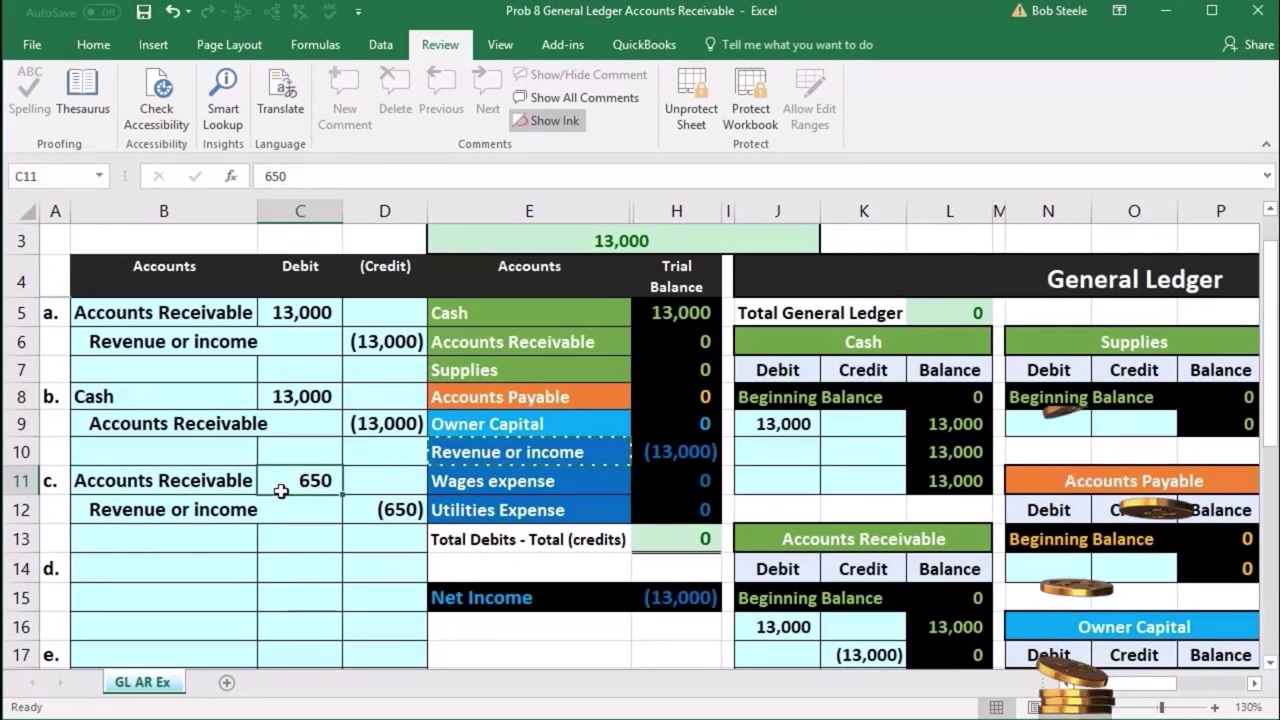
drag(222, 512, 371, 516)
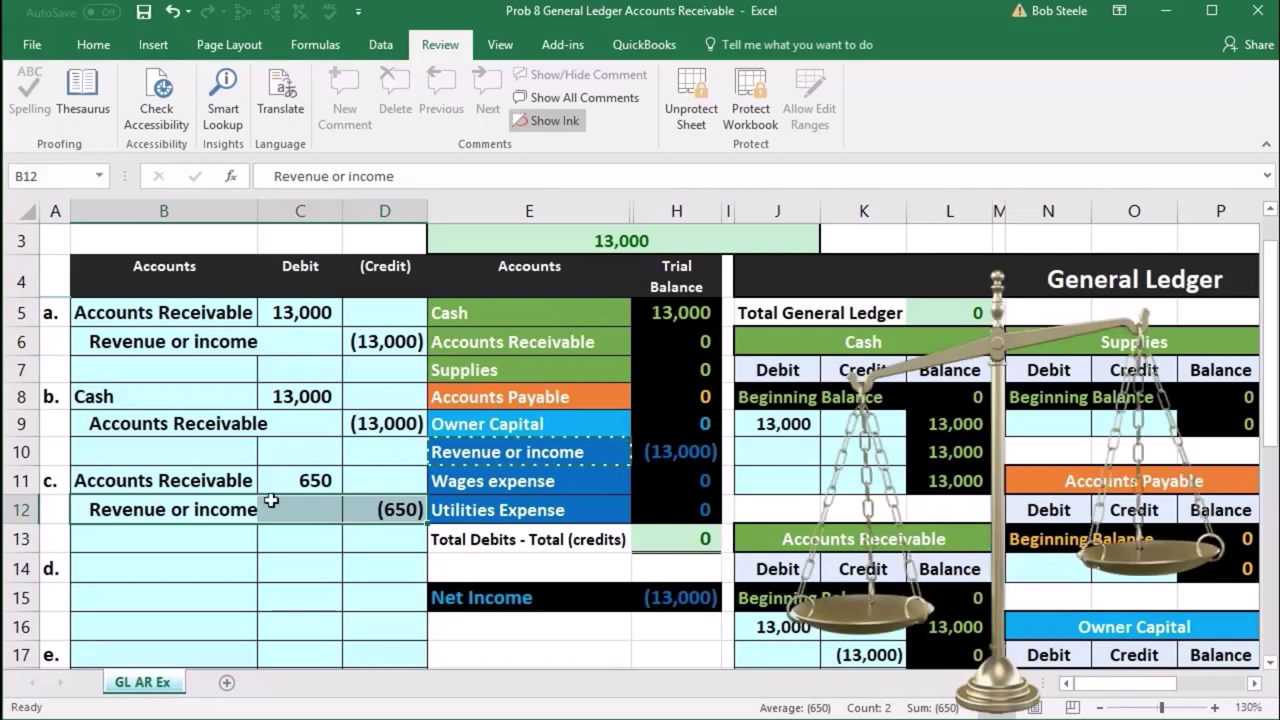
drag(165, 481, 284, 483)
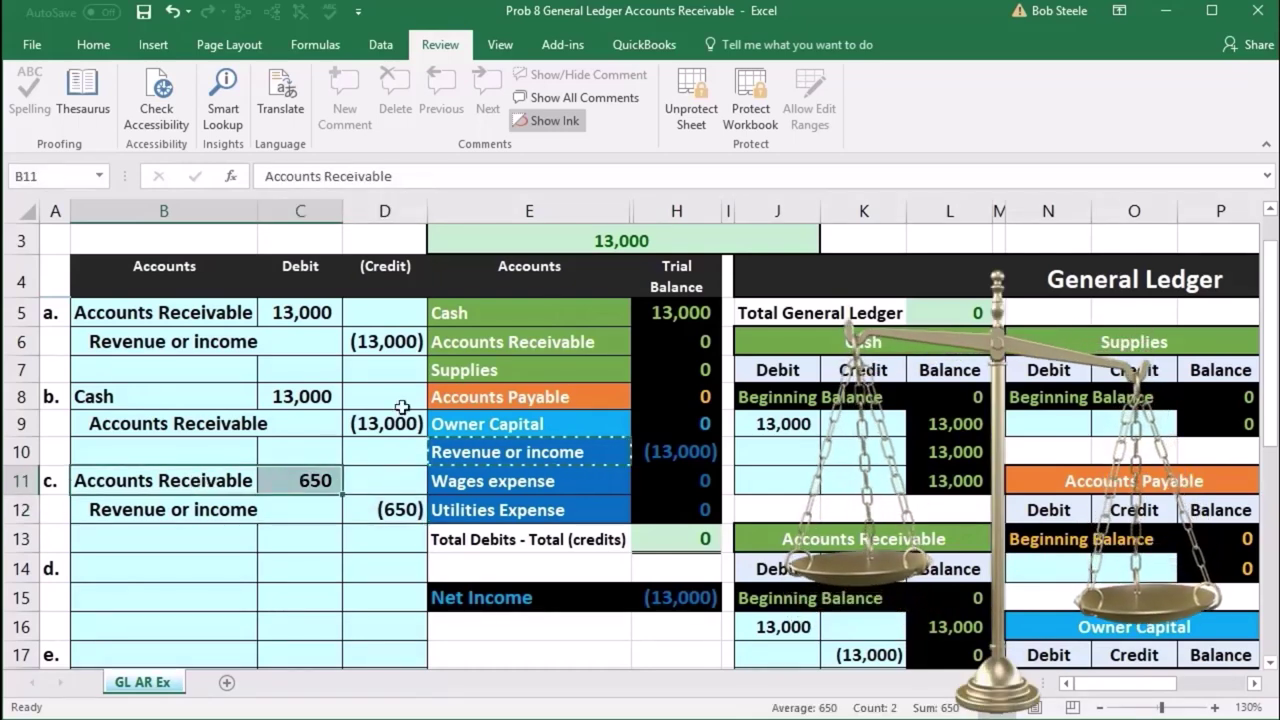
click(611, 341)
drag(611, 341, 688, 341)
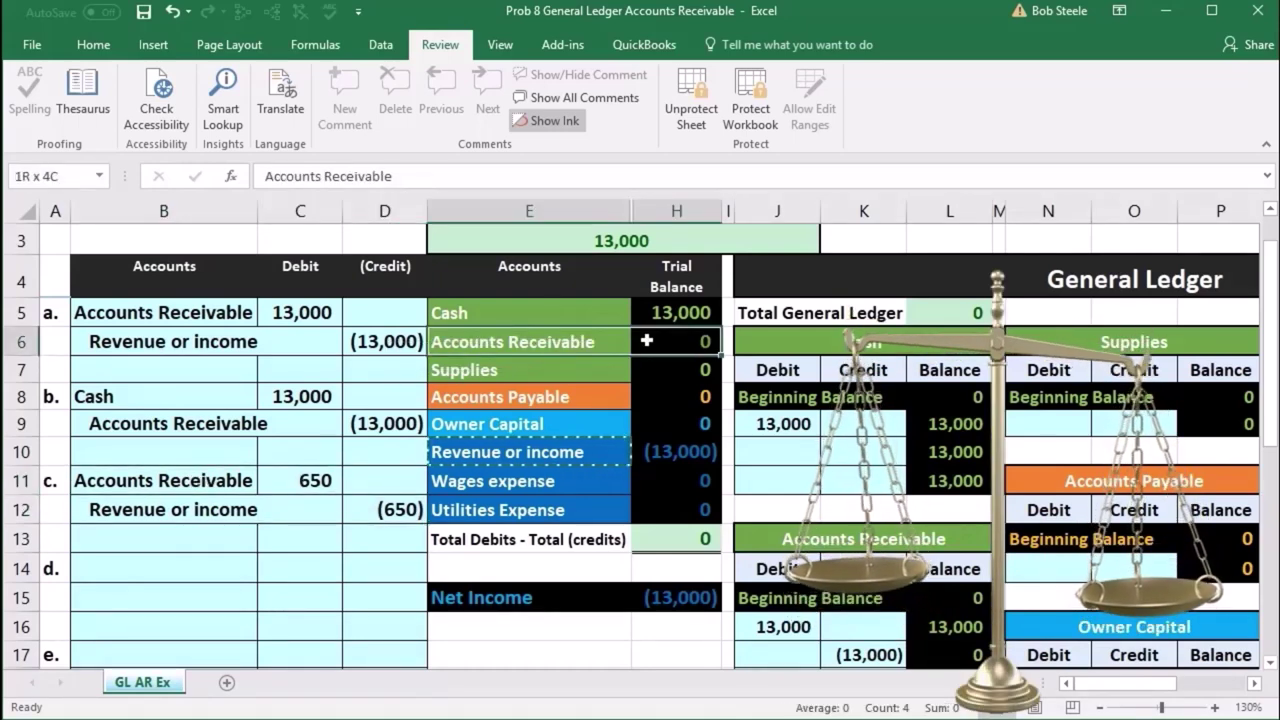
- Post the debit of entry c. to the Accounts Receivable ledger in J18 using the formula =C11
scroll(766, 437, down, 1)
click(768, 435)
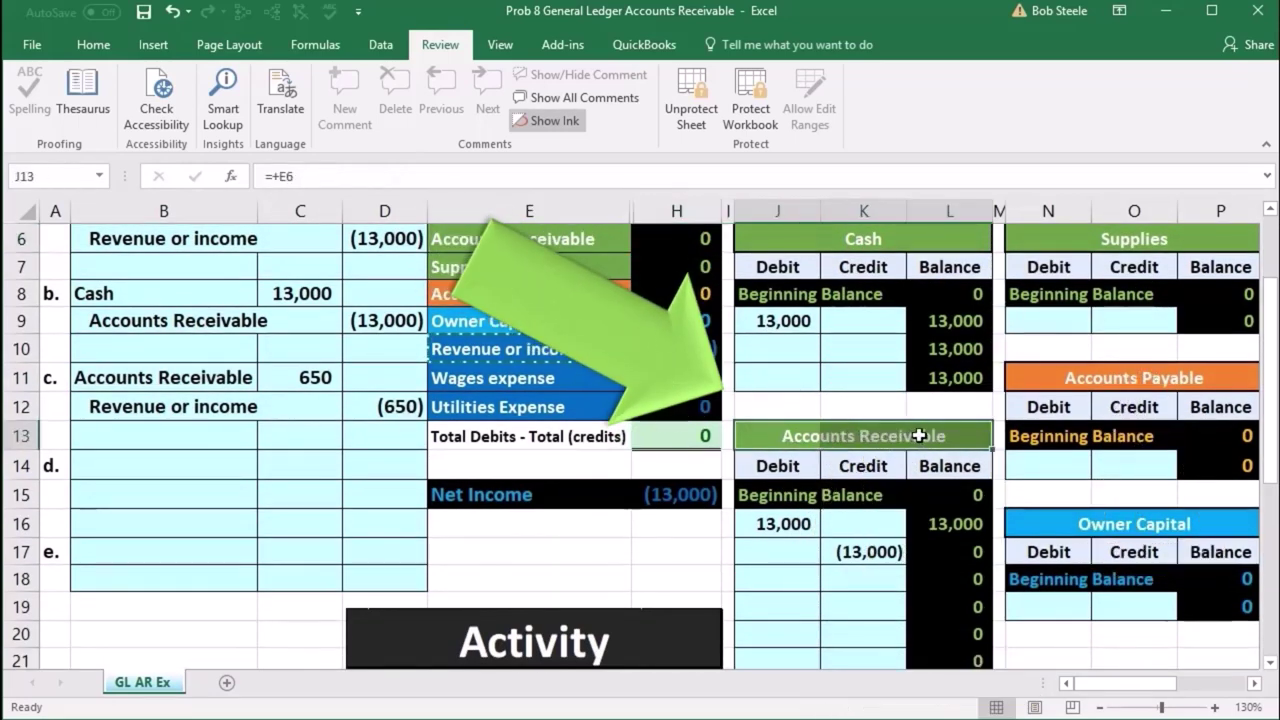
click(316, 374)
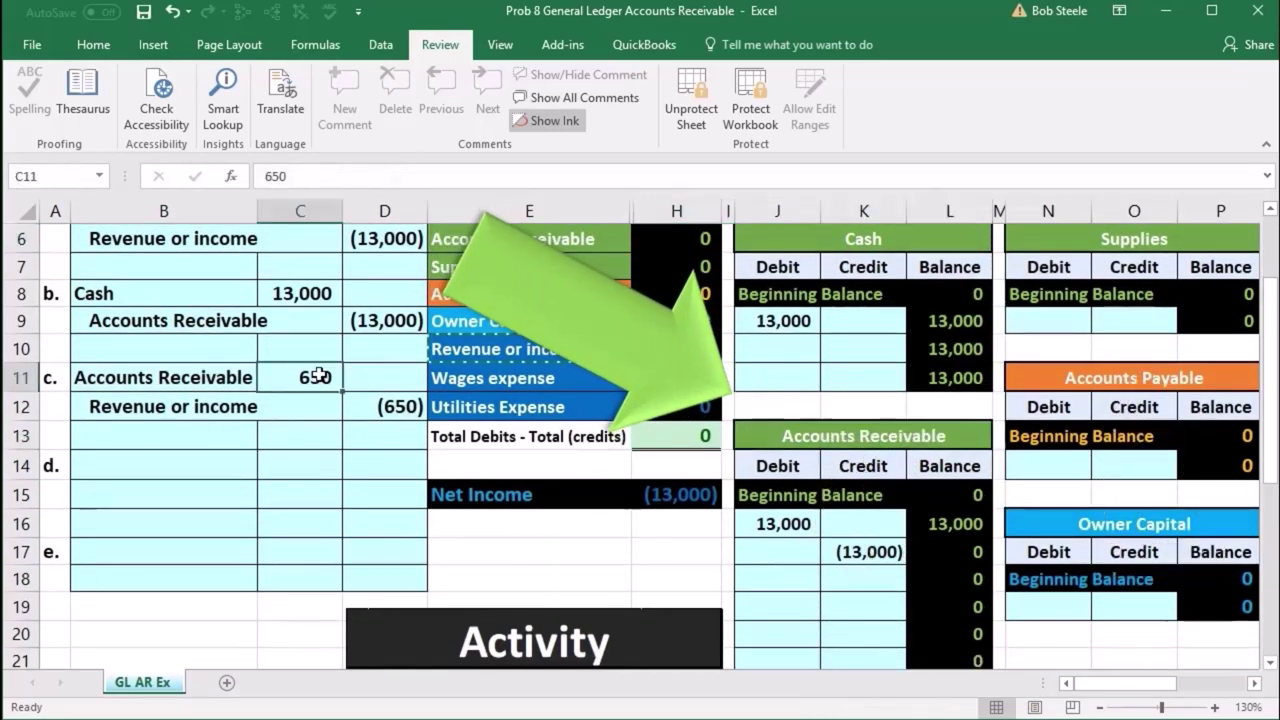
click(771, 445)
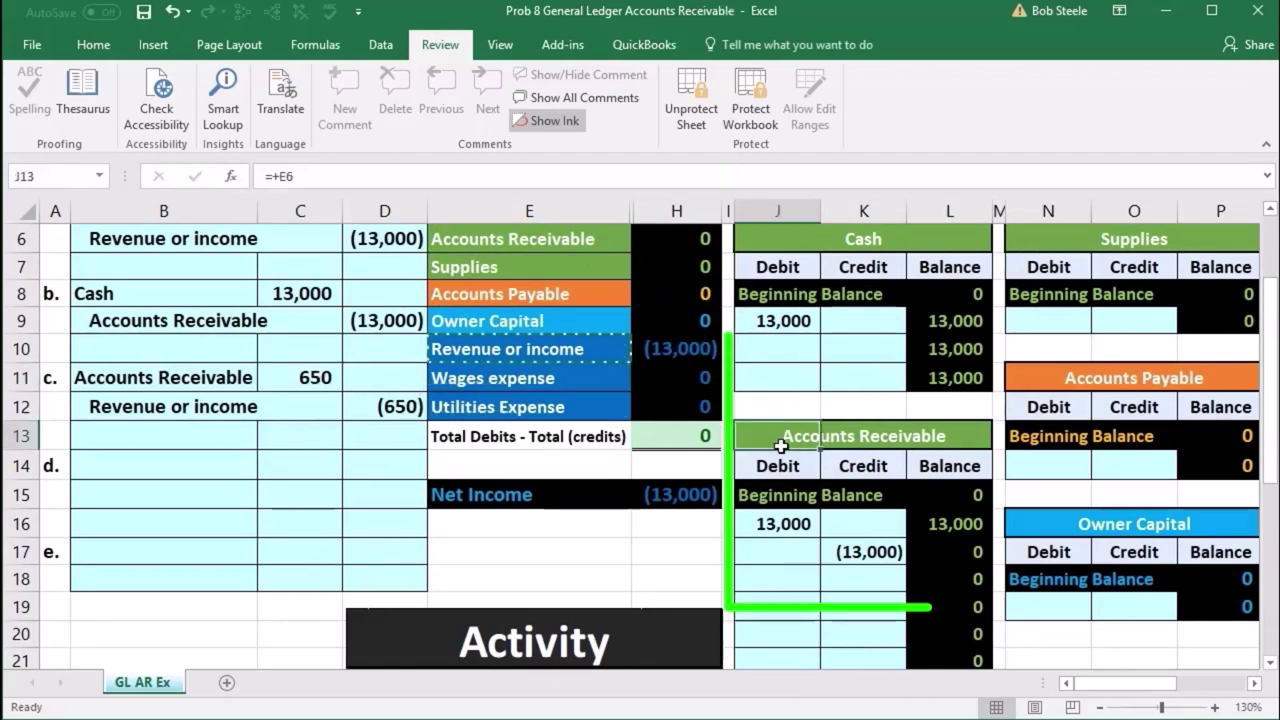
click(778, 467)
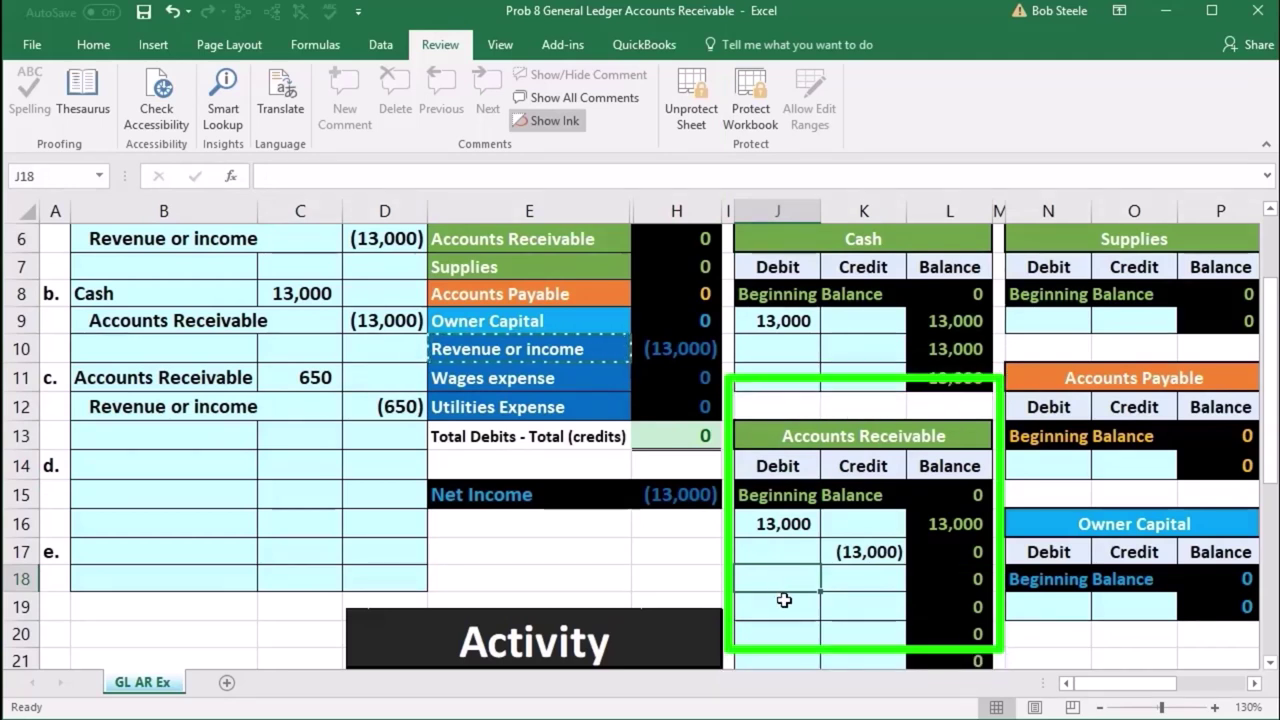
text(=)
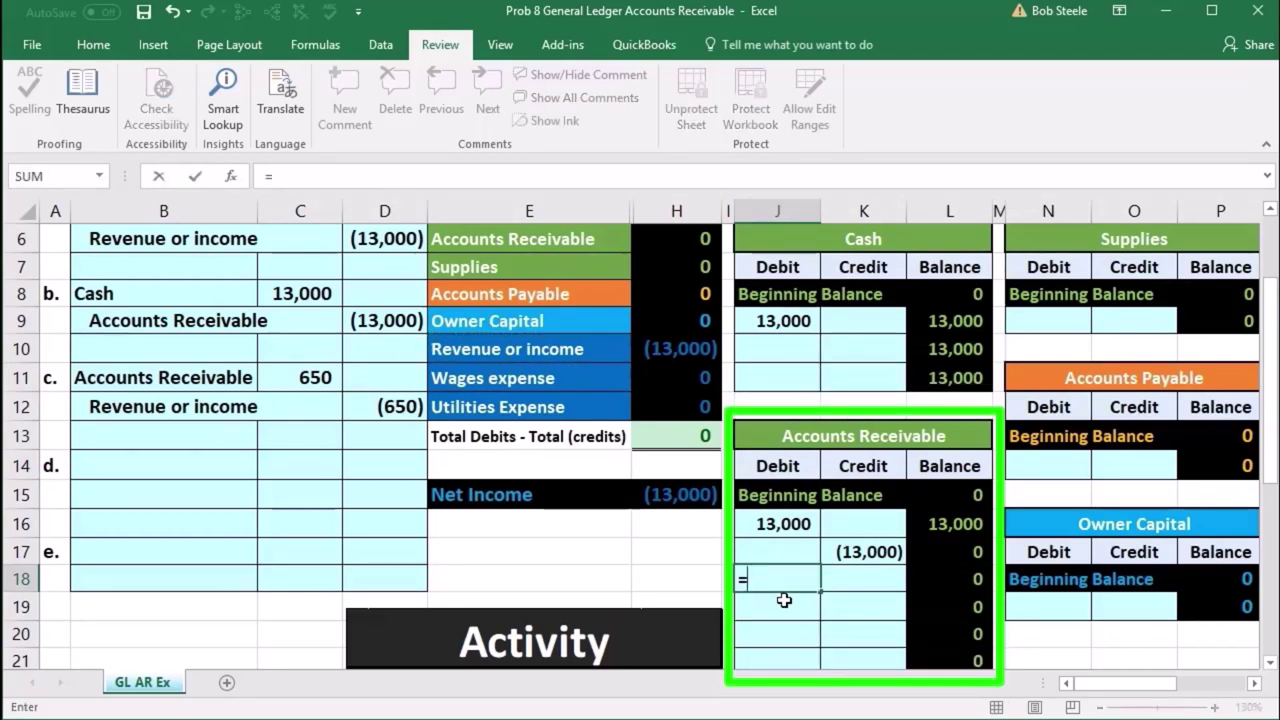
click(316, 377)
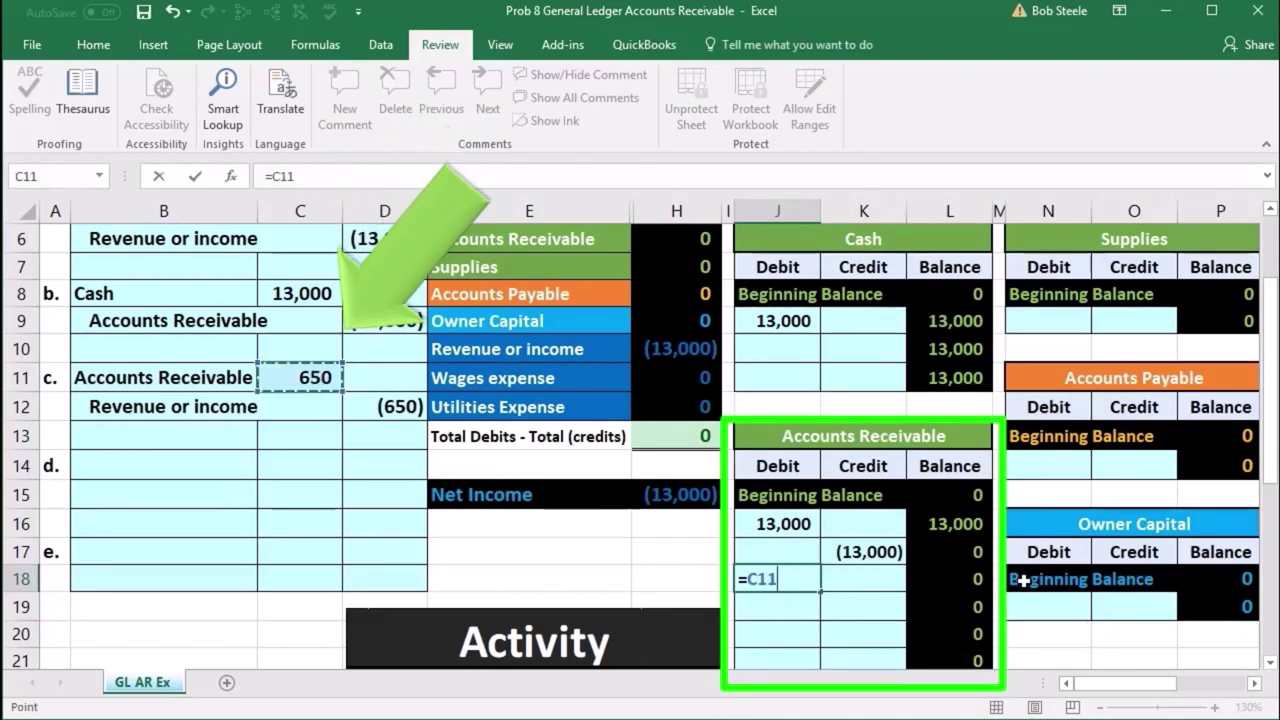
scroll(1020, 580, up, 1)
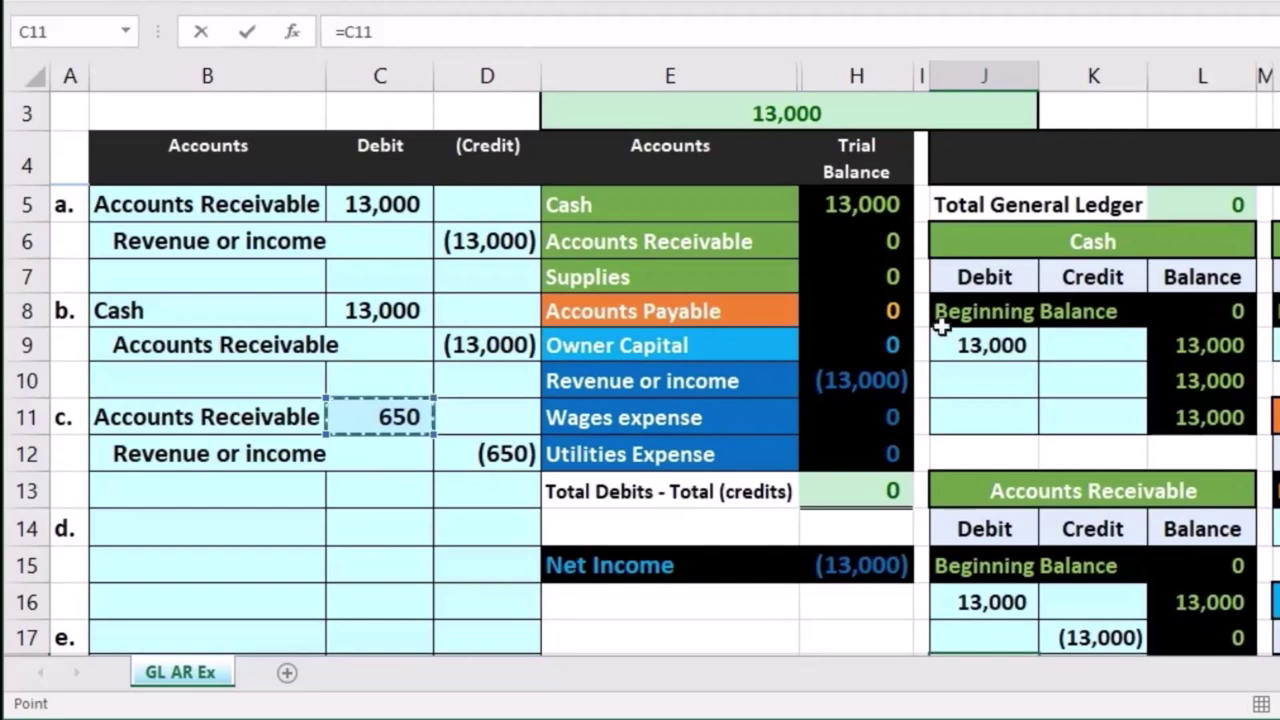
key(Return)
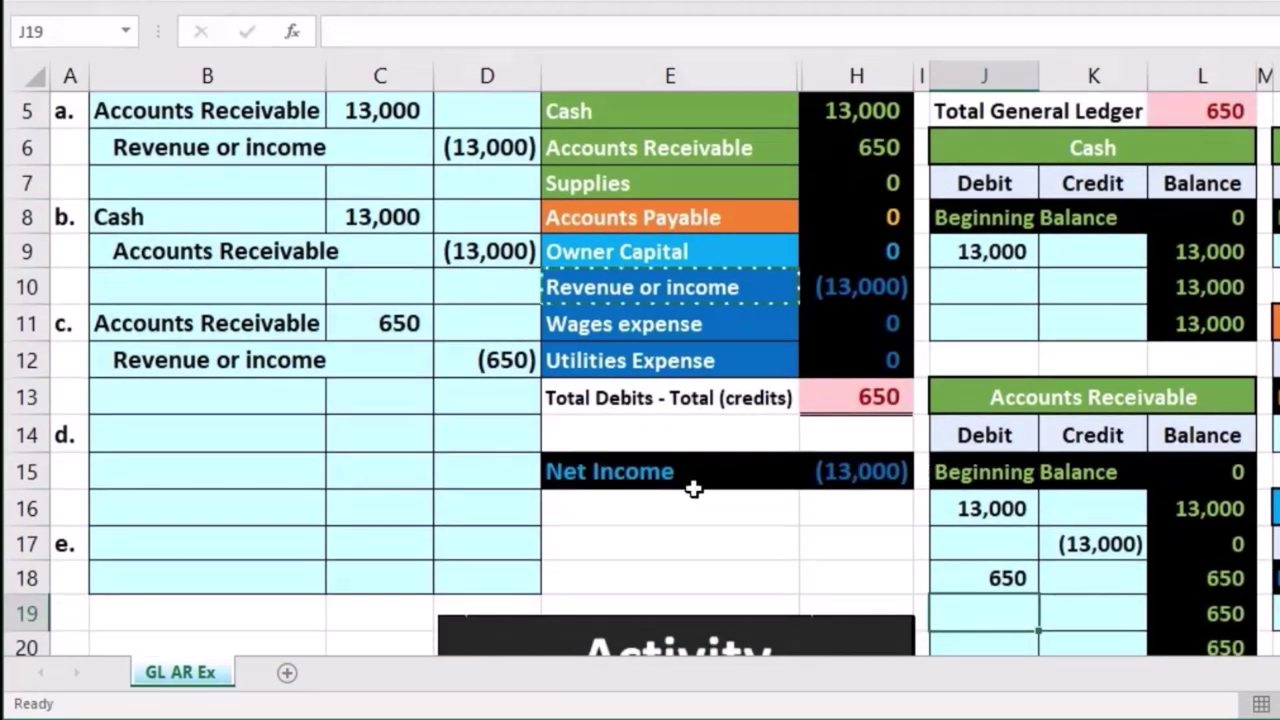
- Post the credit of entry c. to the Revenue or income ledger in S10 using the formula =D12
drag(240, 360, 470, 360)
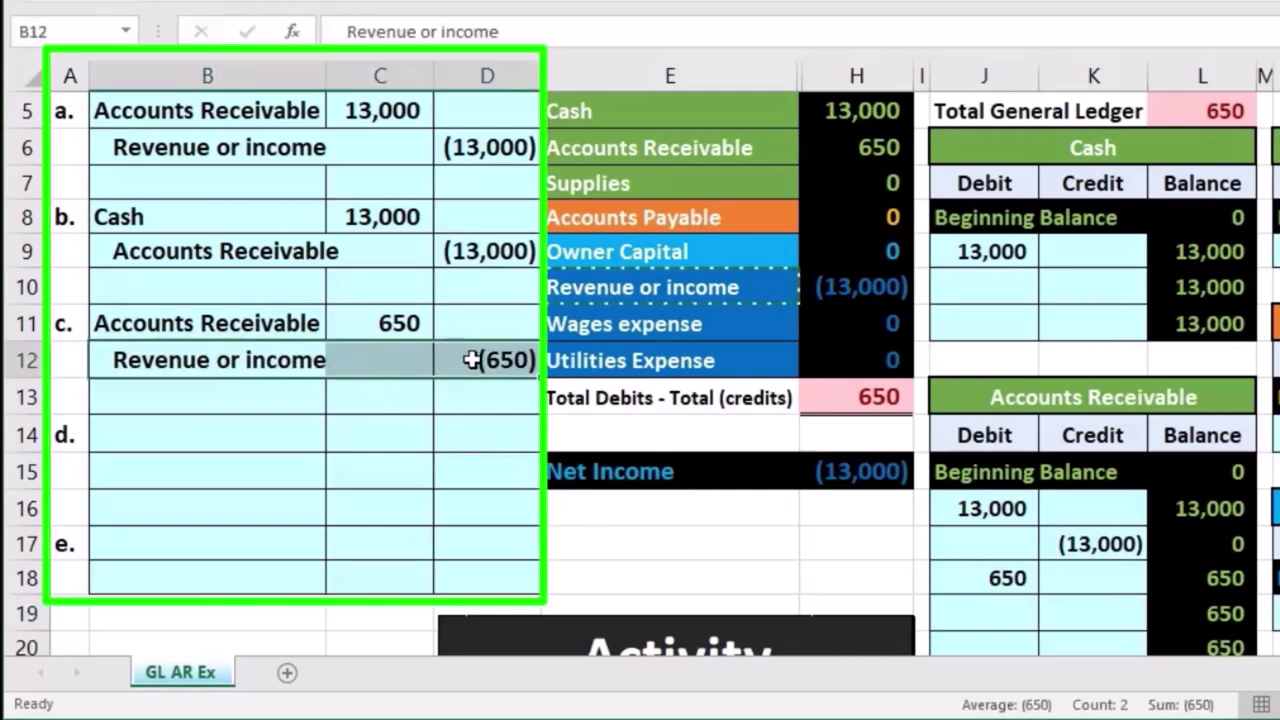
scroll(524, 345, up, 1)
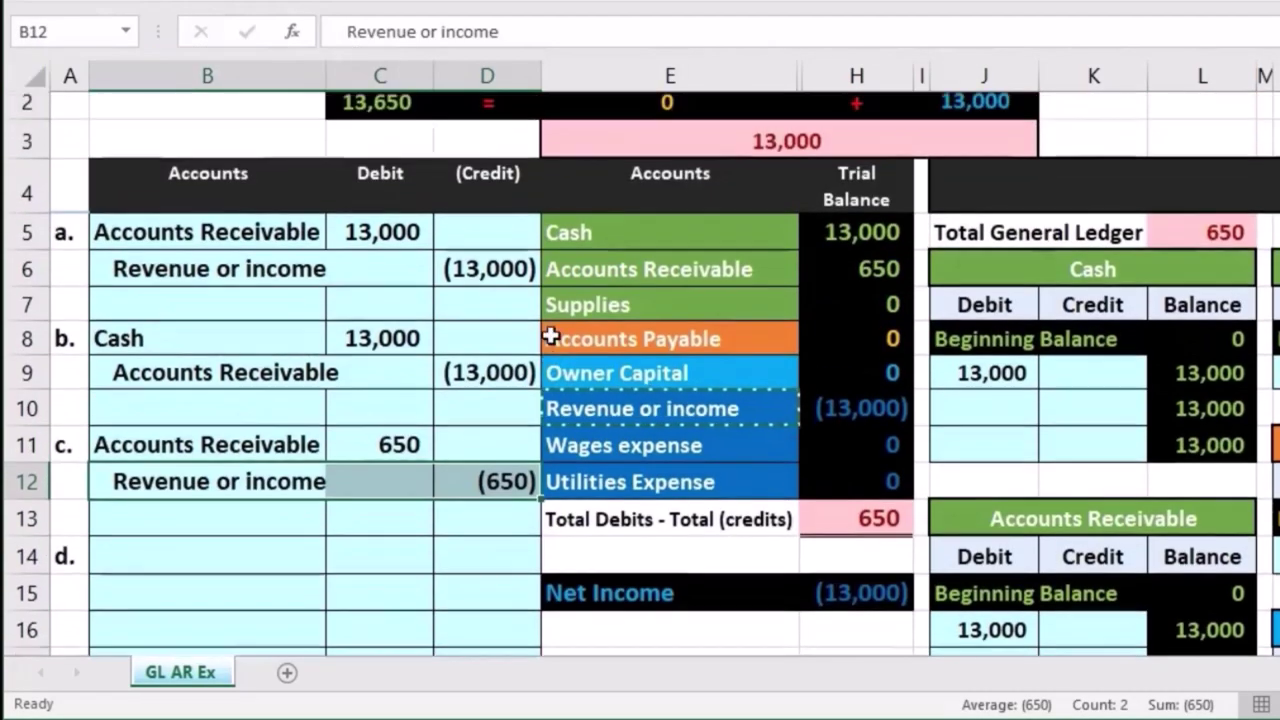
drag(651, 240, 860, 403)
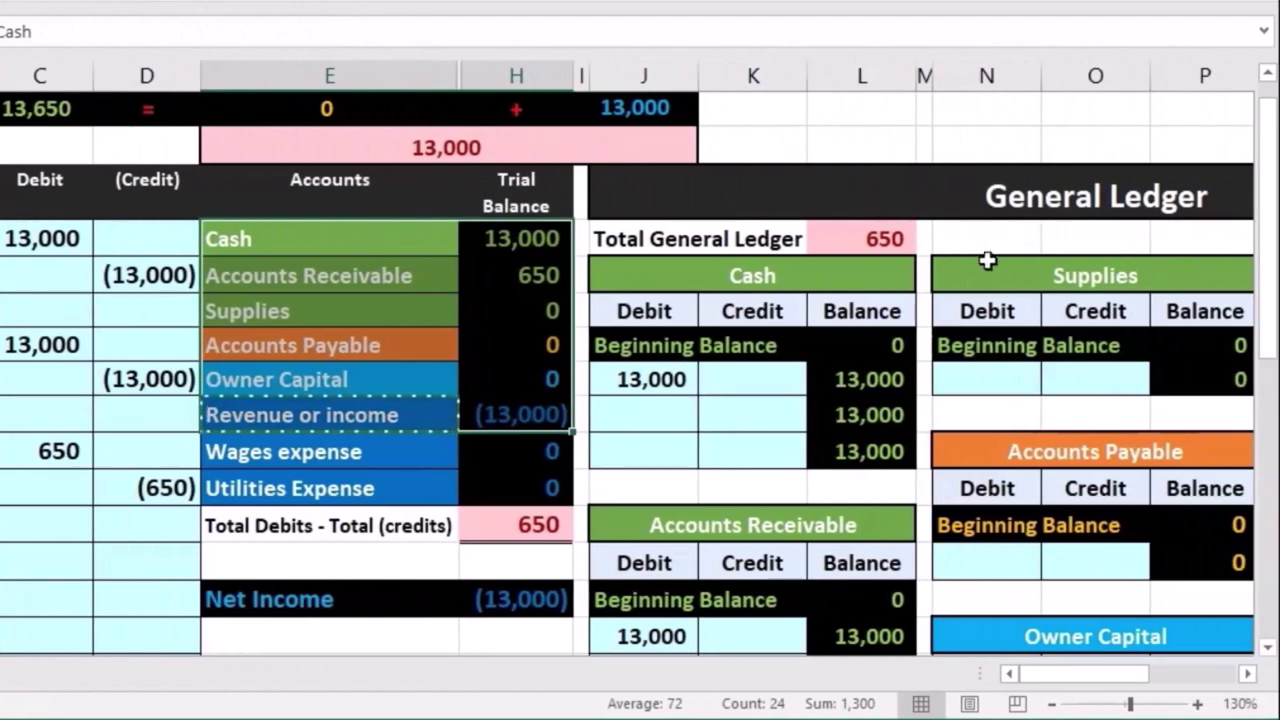
scroll(976, 263, down, 1)
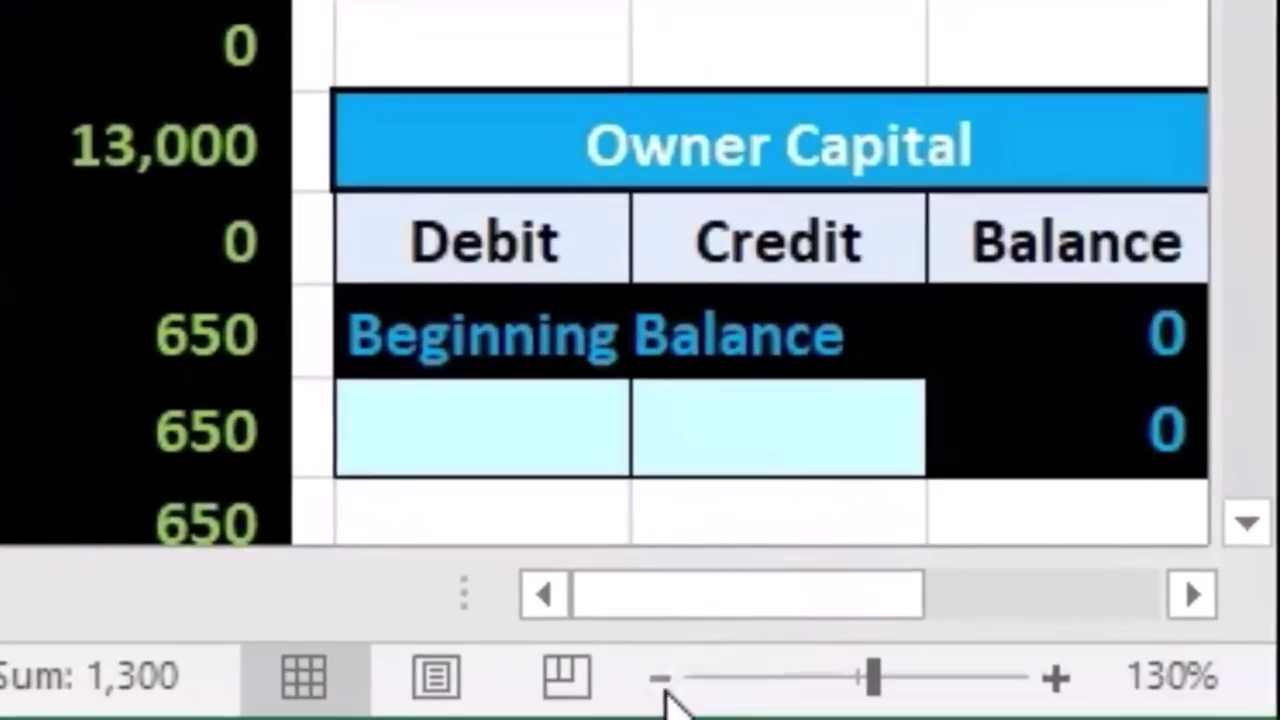
click(662, 680)
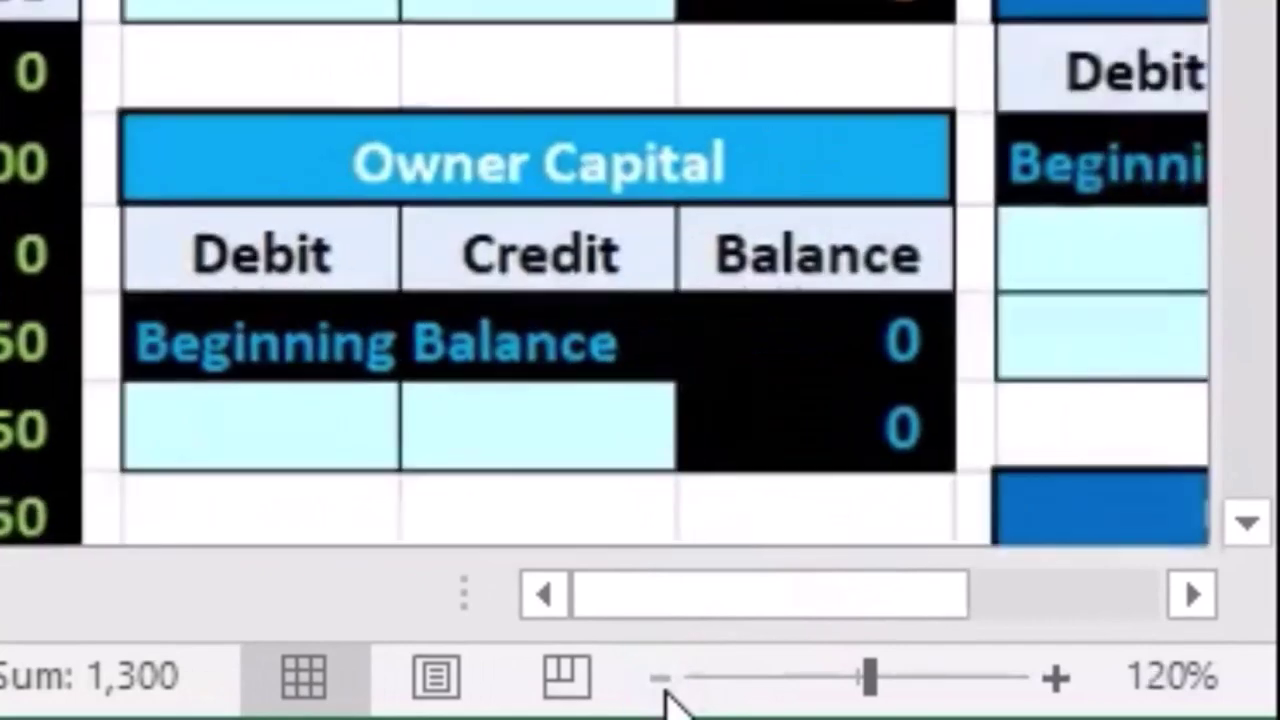
click(662, 680)
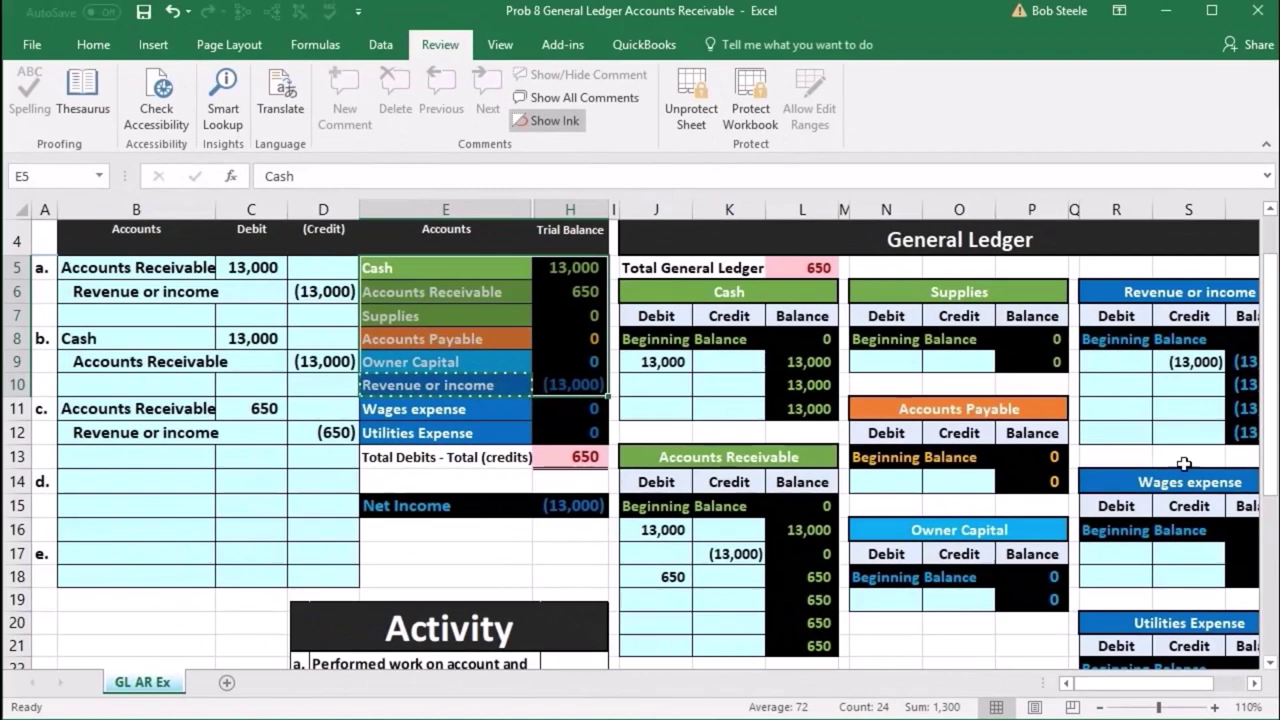
click(1181, 385)
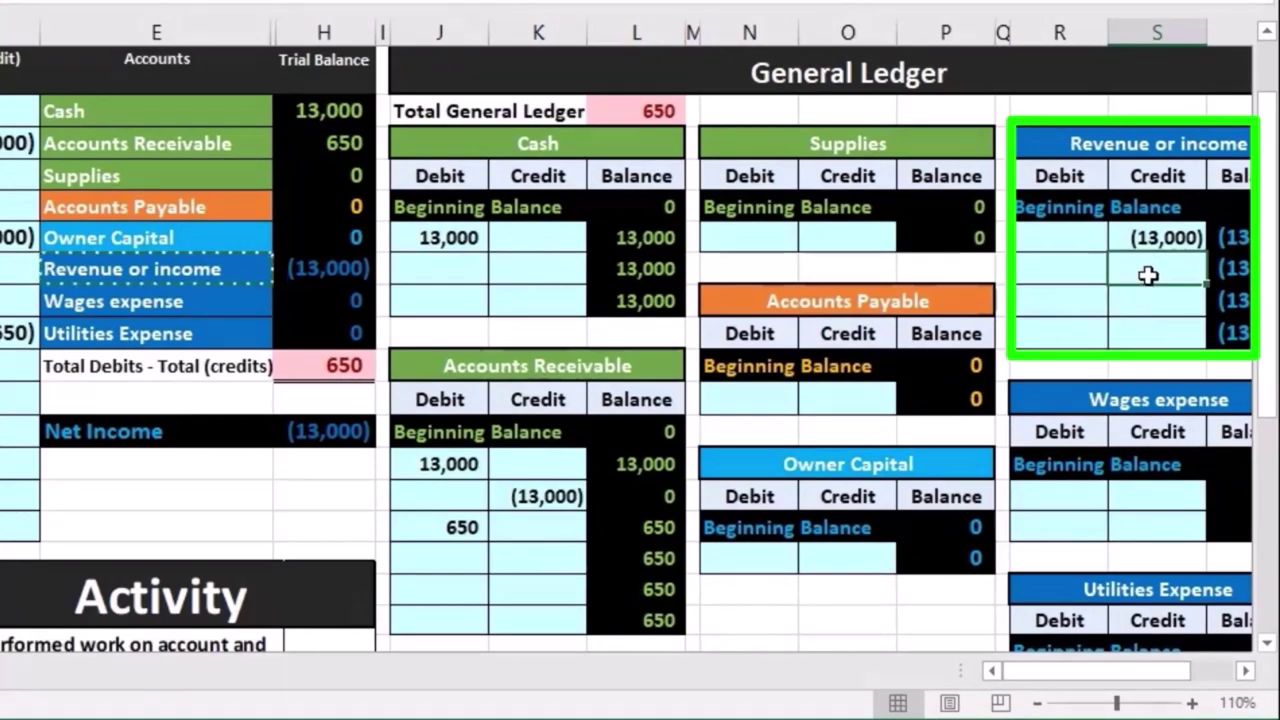
text(=)
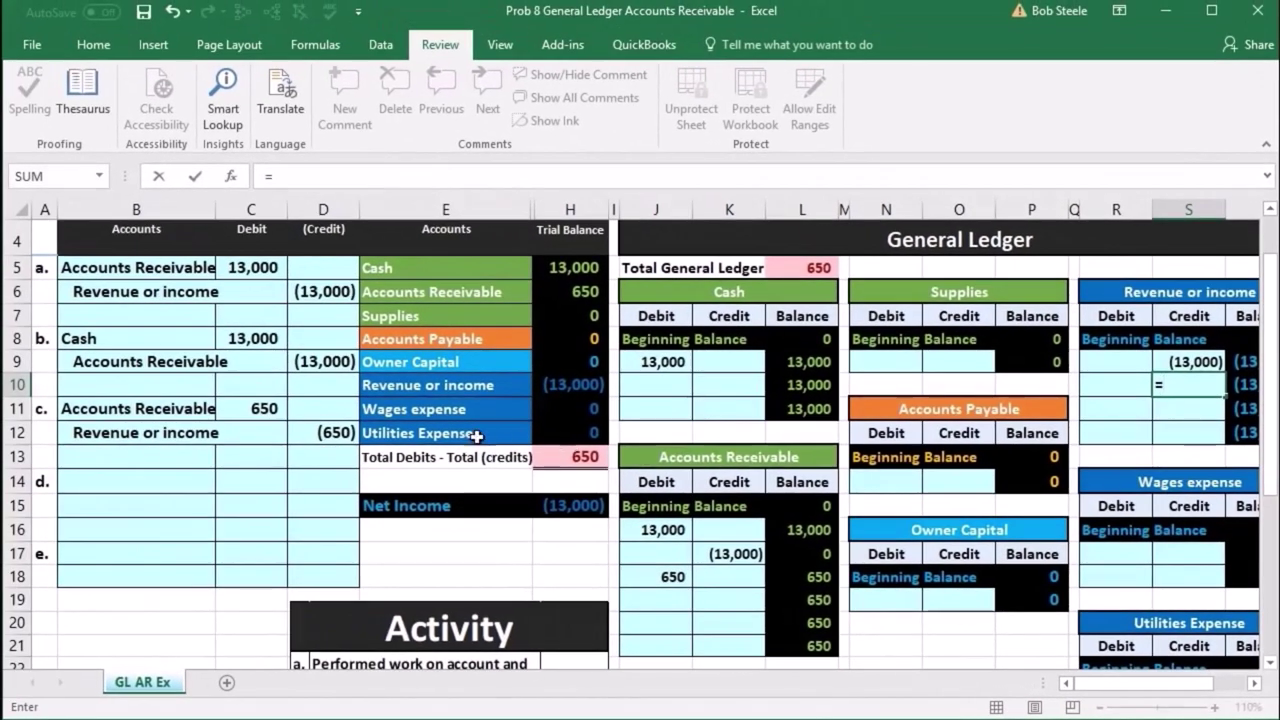
click(320, 428)
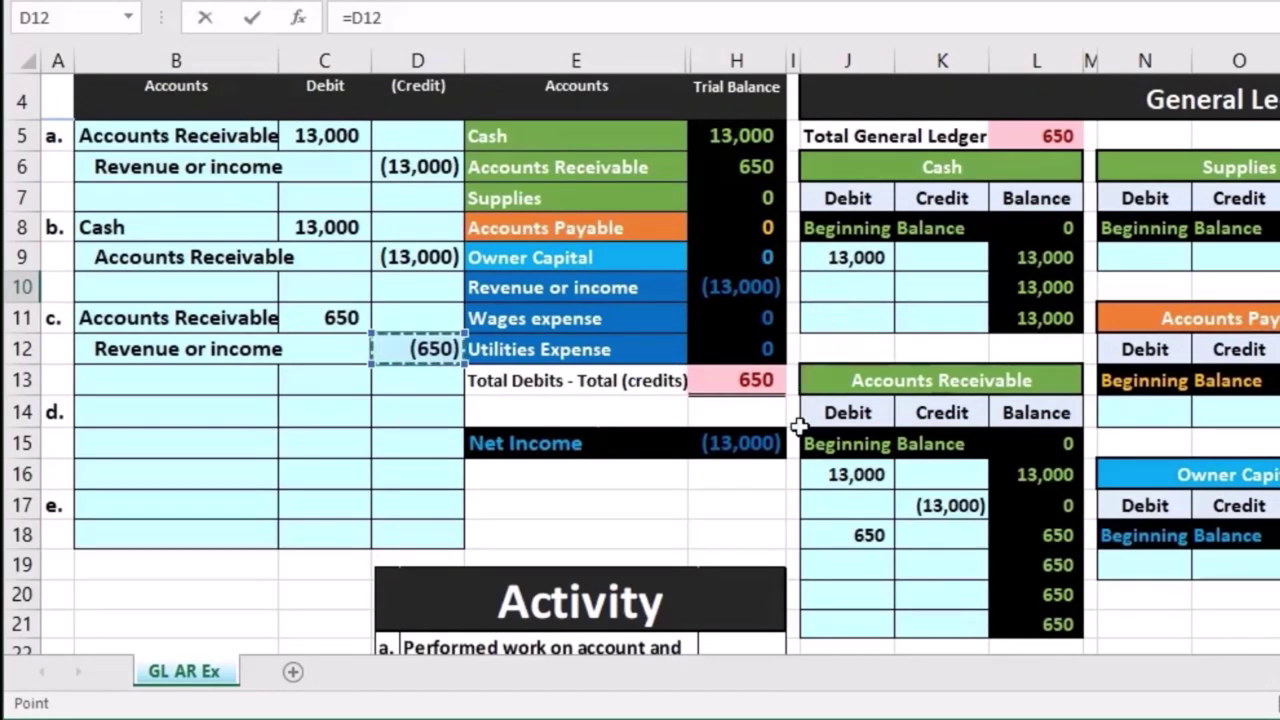
key(Return)
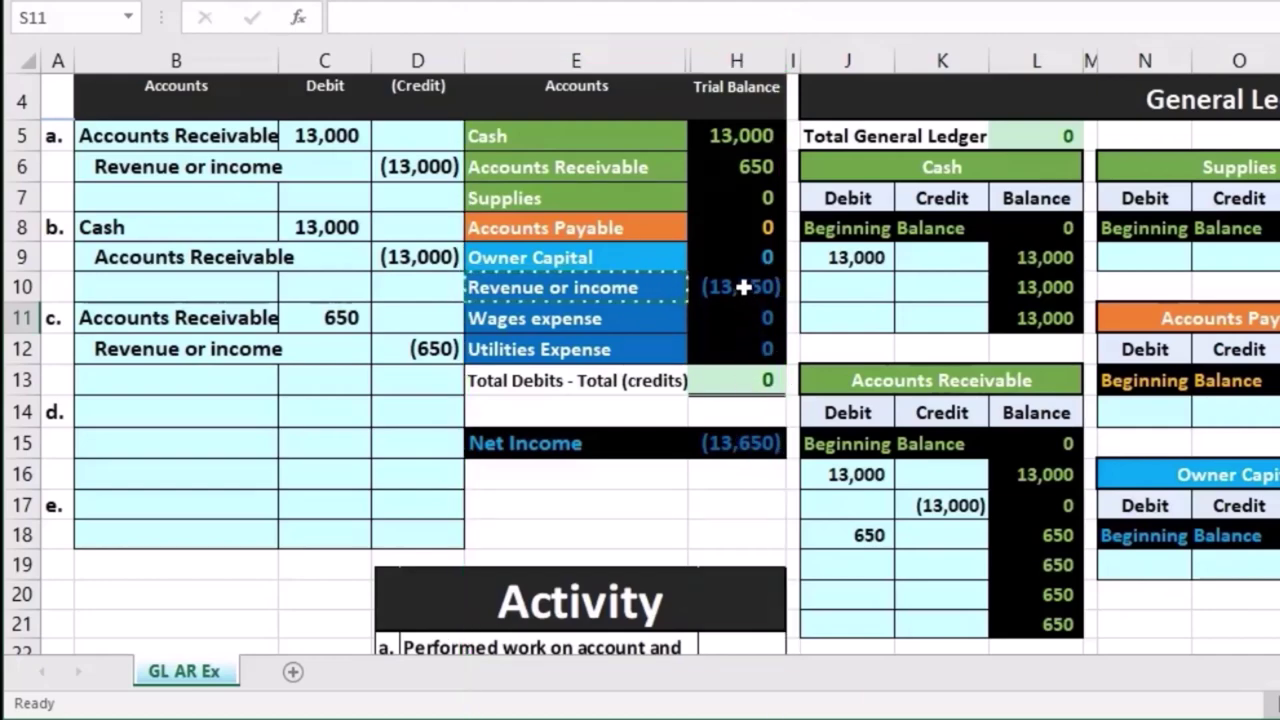
- Examine the income and expense balances, the Net Income formula and the Accounts Receivable balance in the trial balance
mouse_move(748, 350)
mouse_down()
mouse_move(745, 290)
mouse_move(740, 337)
mouse_up()
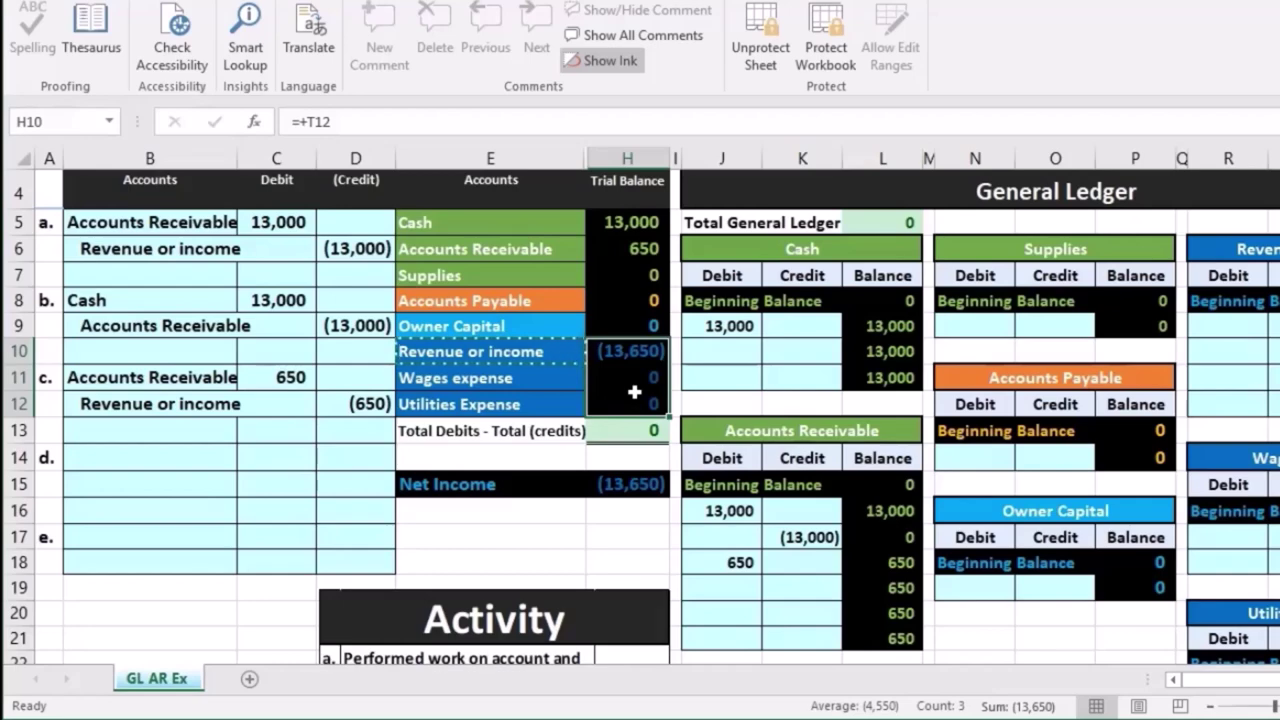
click(638, 483)
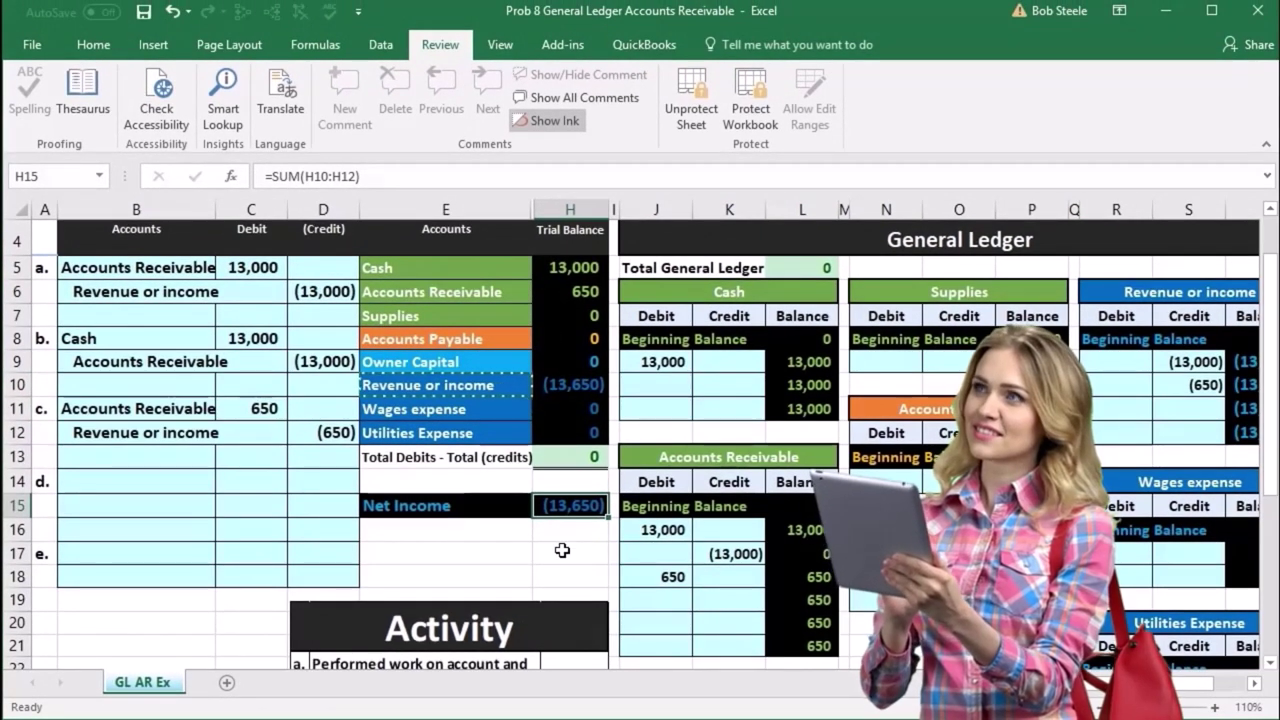
scroll(562, 550, down, 3)
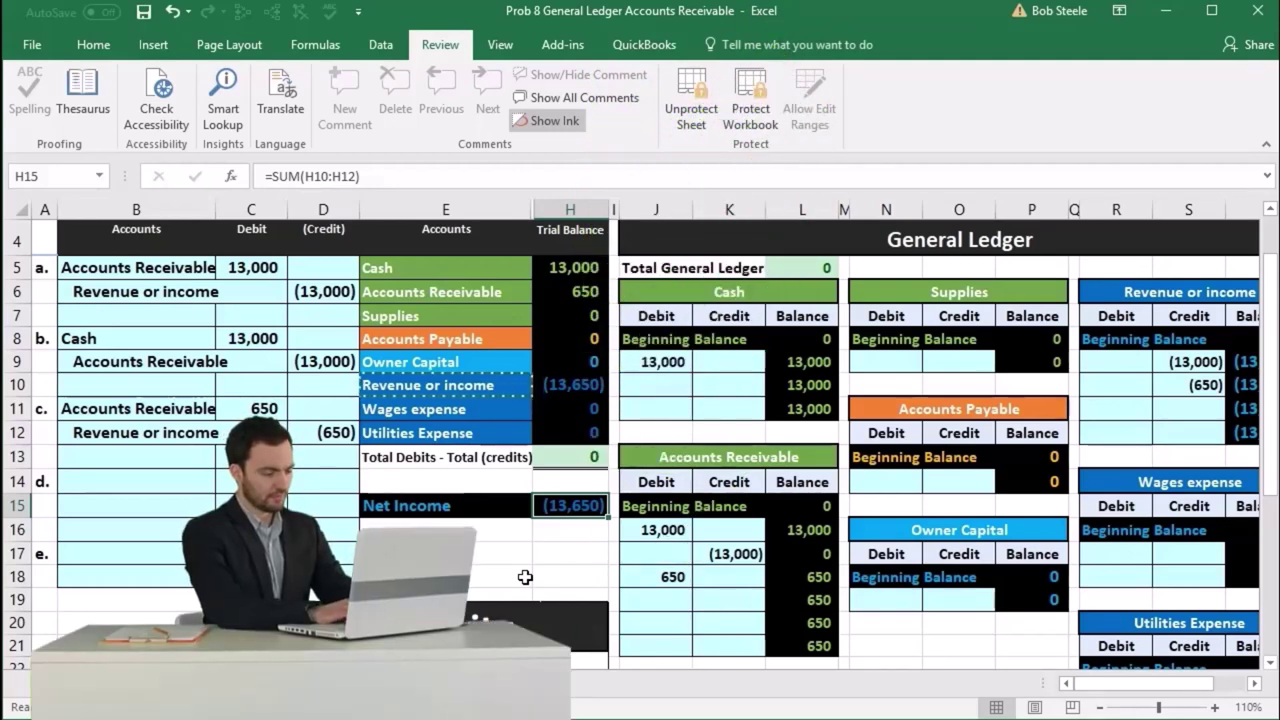
click(438, 293)
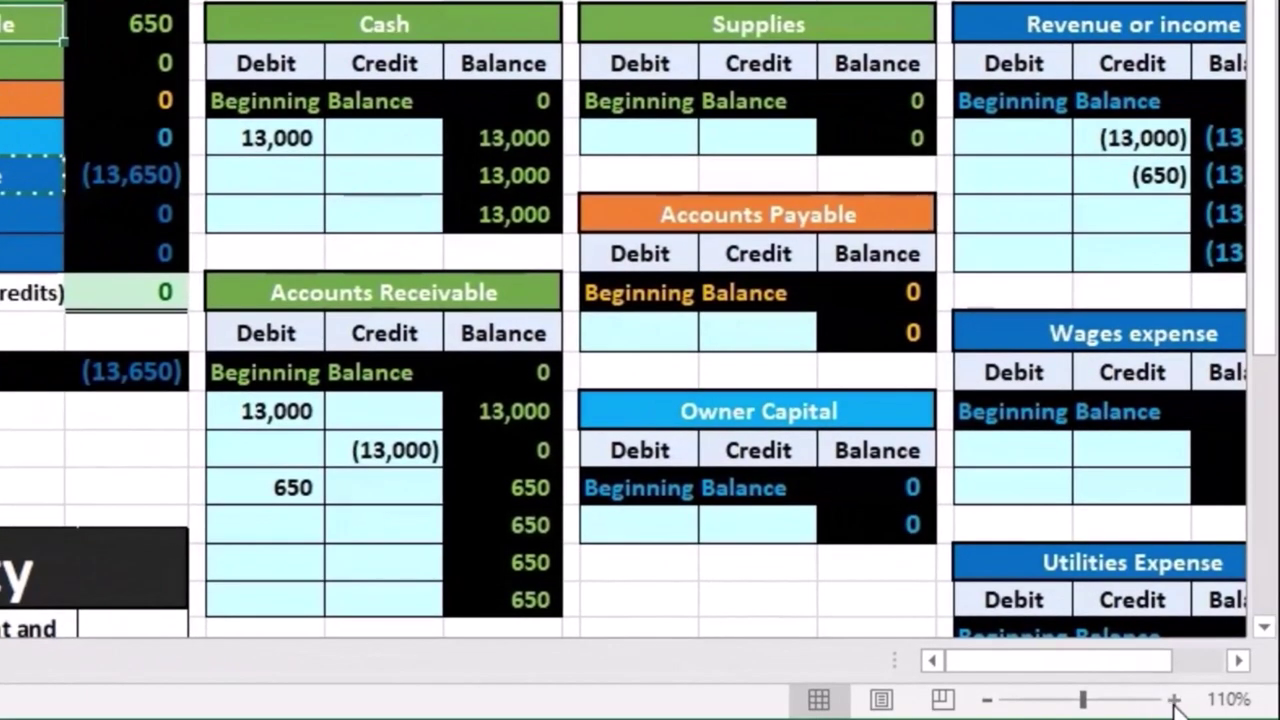
click(1174, 700)
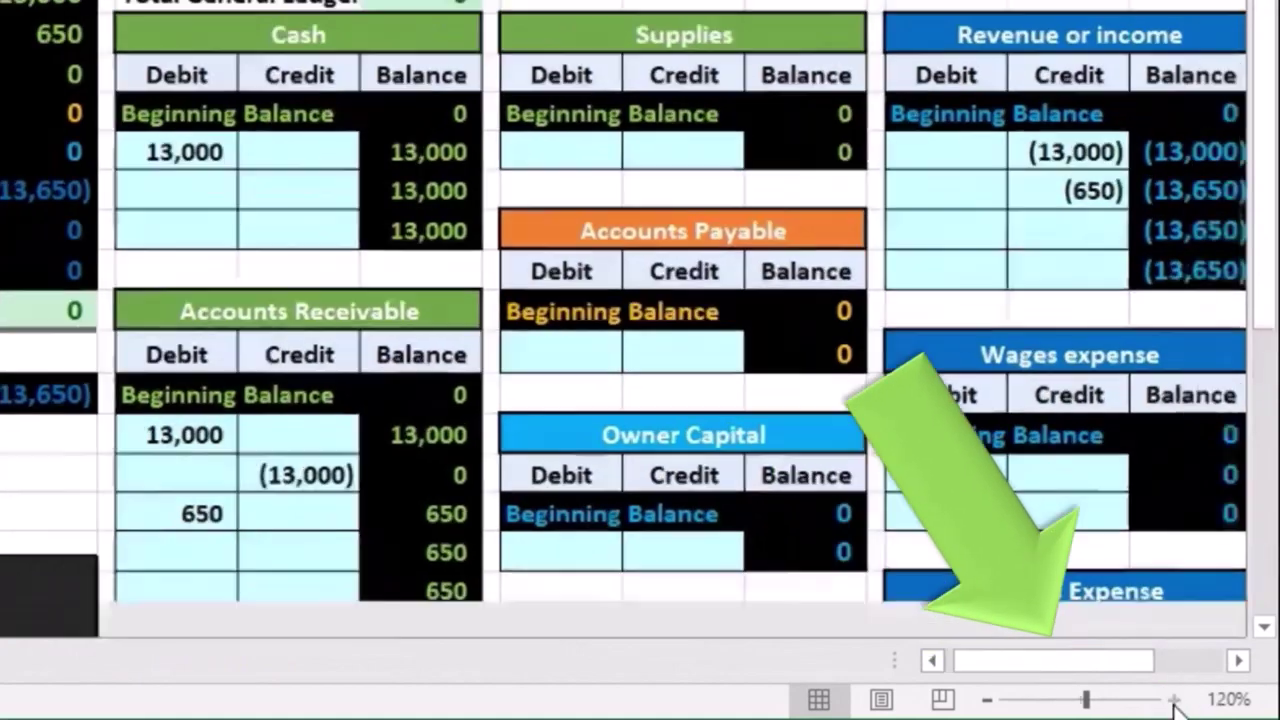
click(1174, 700)
drag(1125, 667, 1018, 665)
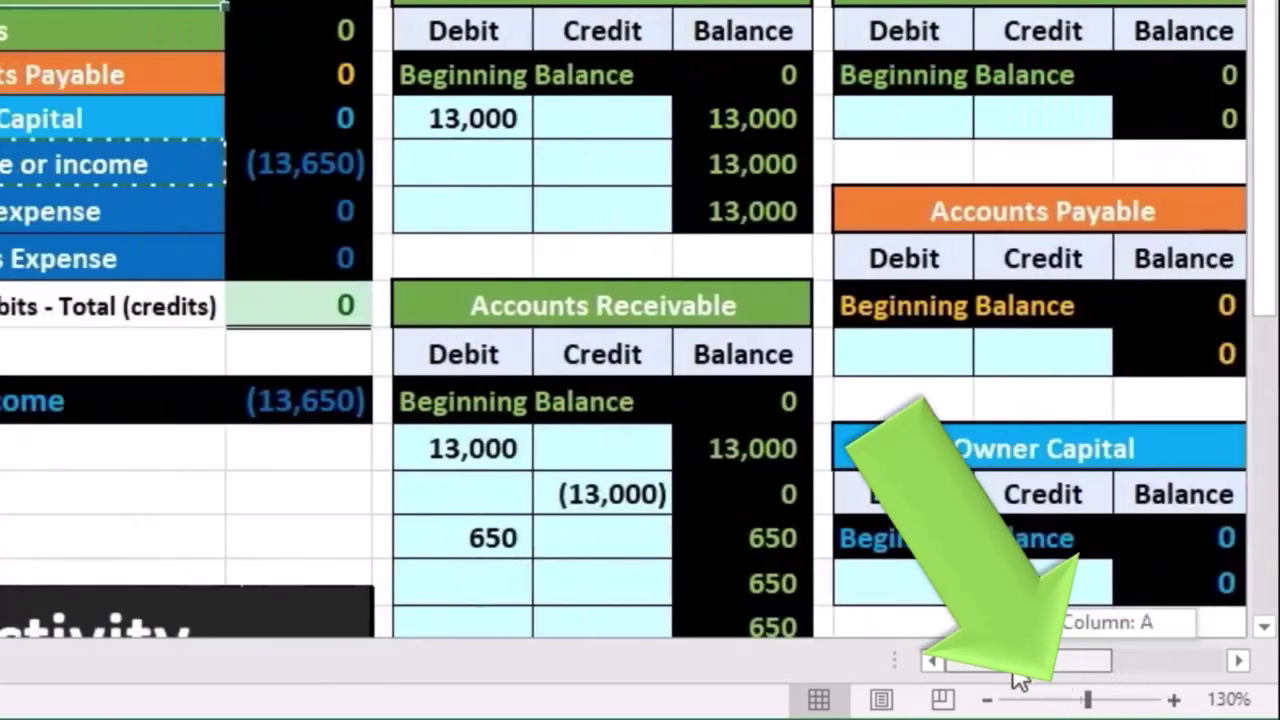
scroll(69, 366, up, 1)
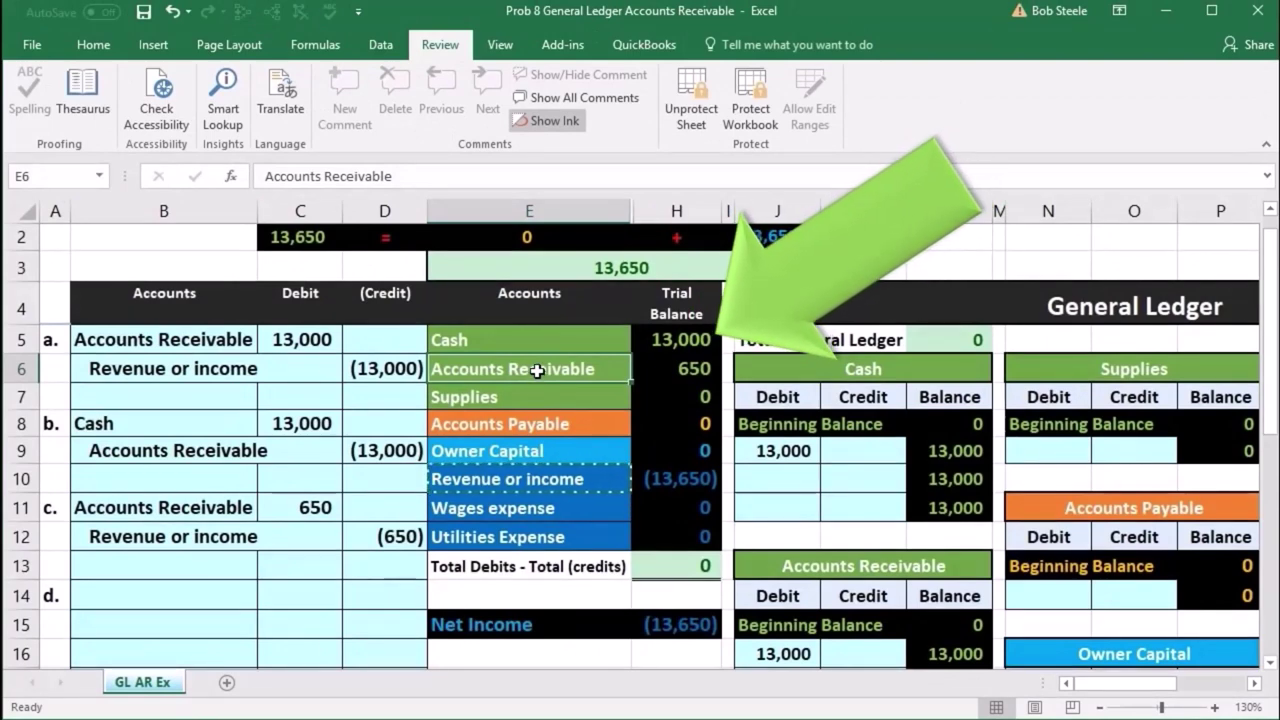
click(664, 374)
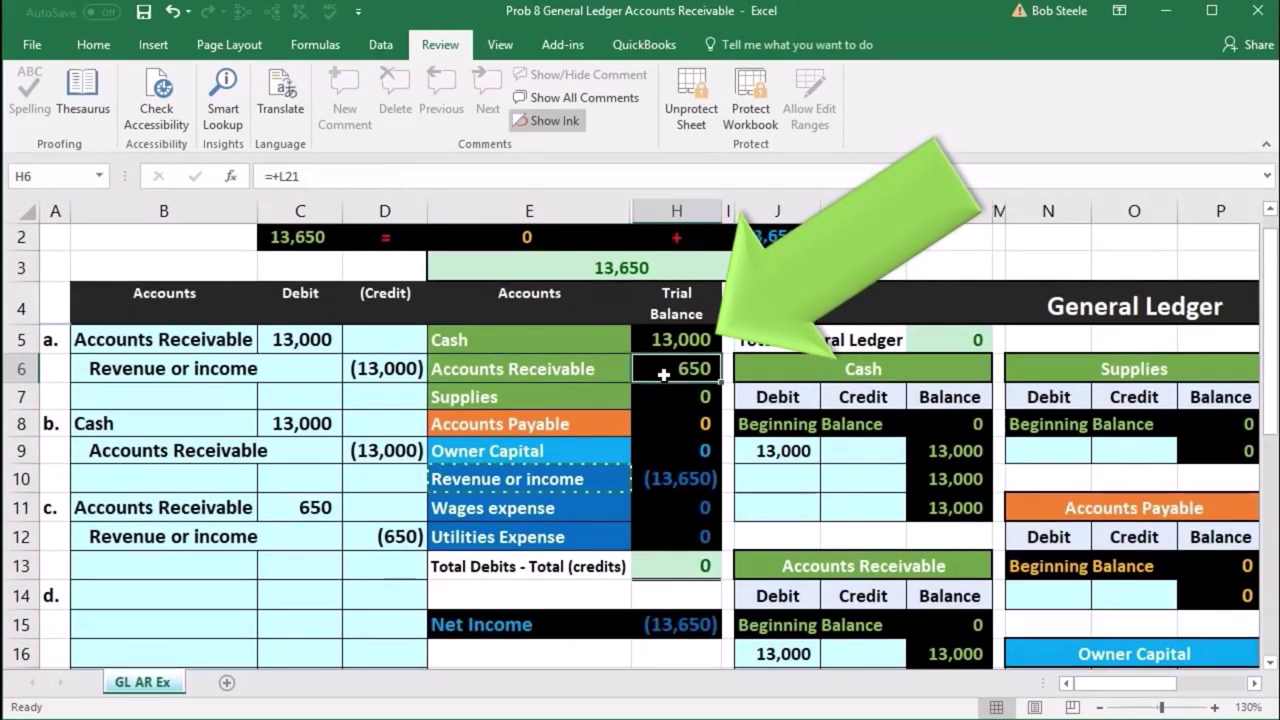
- Copy the Accounts Receivable account name from the trial balance into B14 as values only, as the debit account of entry d
click(575, 364)
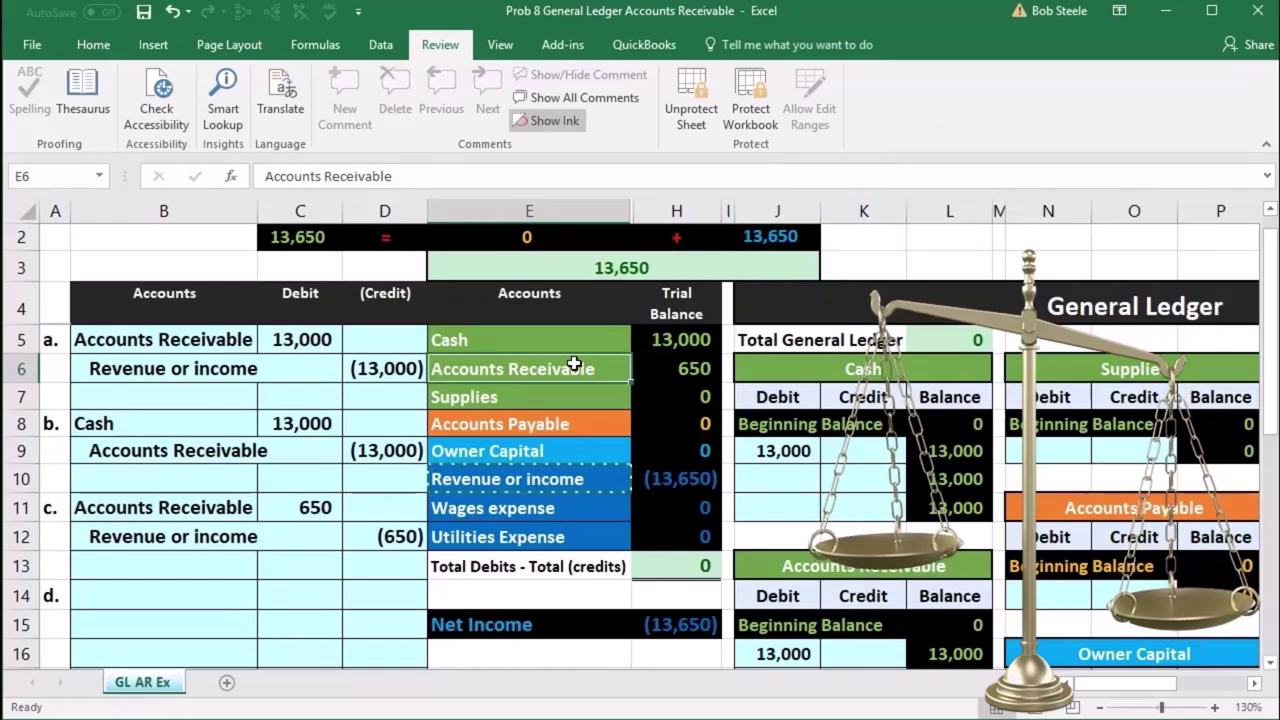
right_click(575, 364)
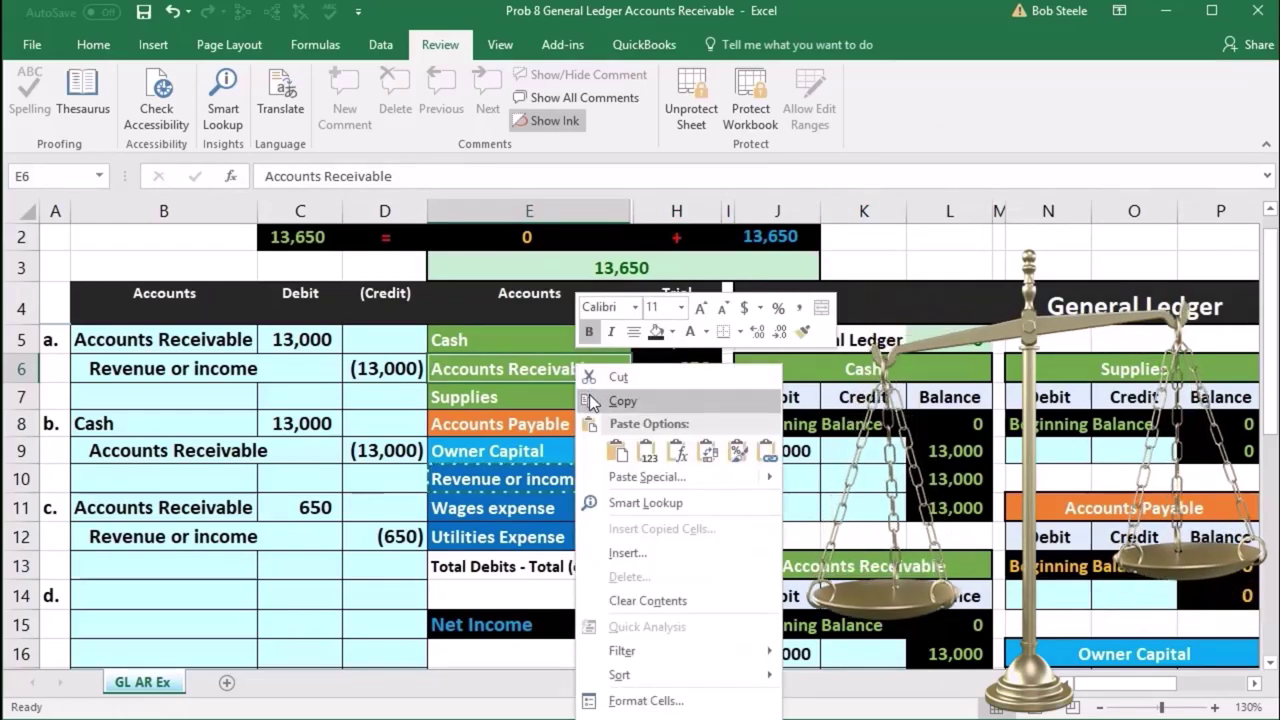
click(600, 399)
scroll(438, 470, down, 1)
click(165, 487)
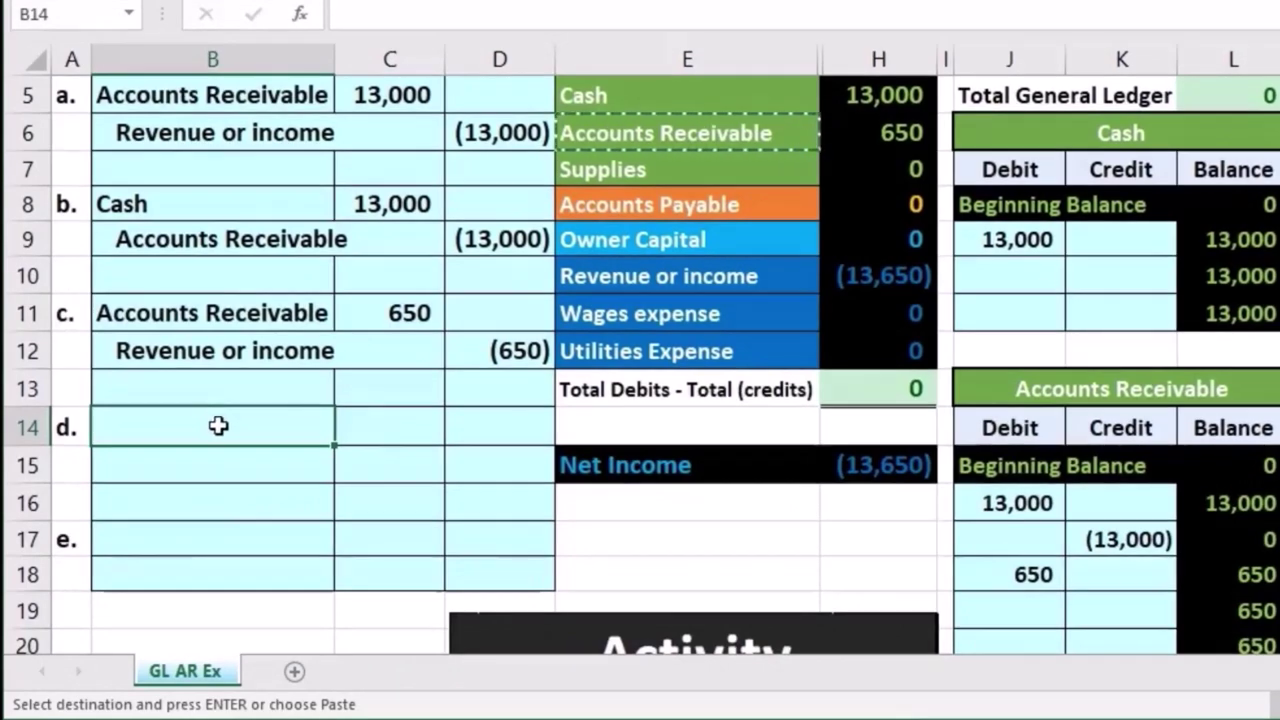
right_click(218, 426)
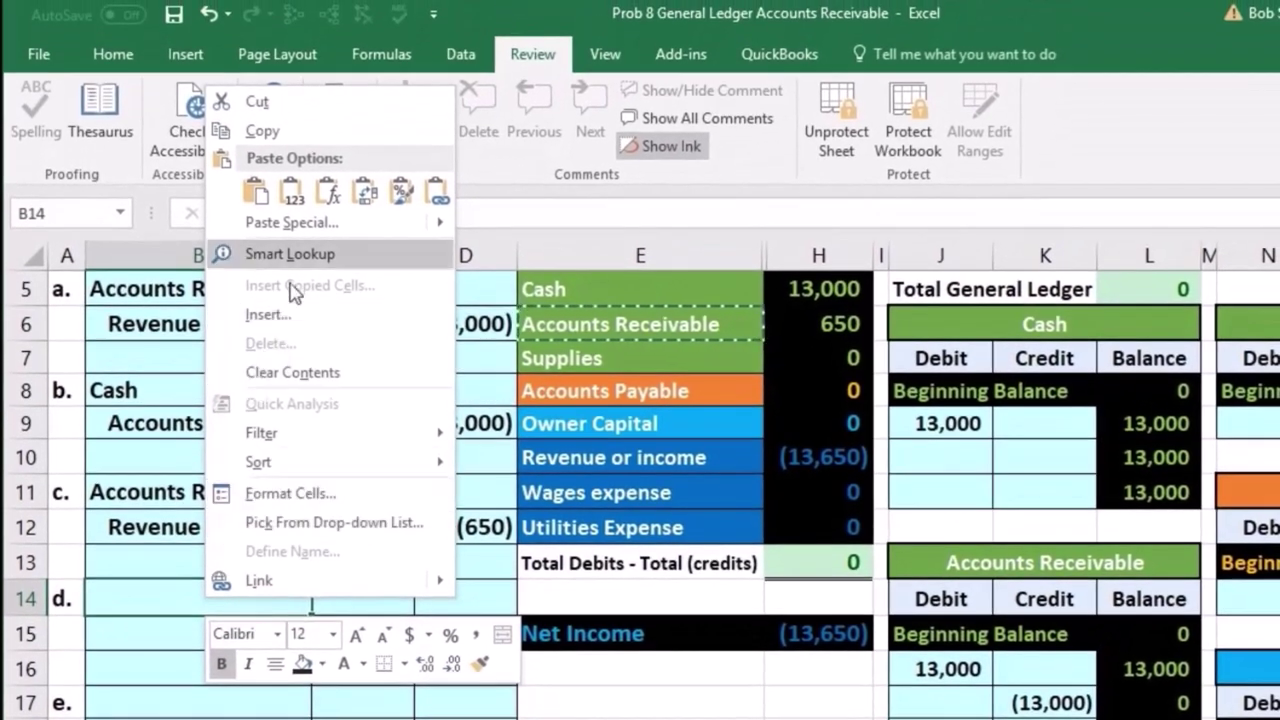
click(291, 190)
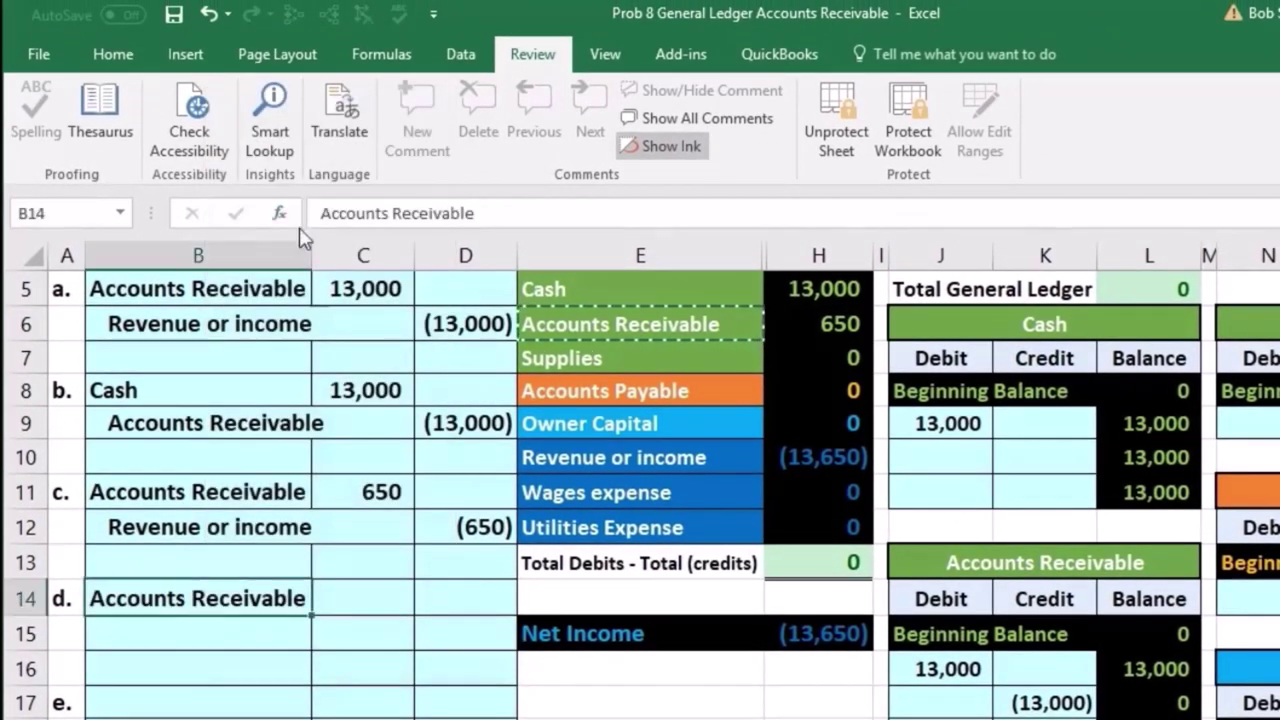
- Enter 780 in C14 as the debit amount of entry d
click(367, 590)
scroll(367, 590, down, 2)
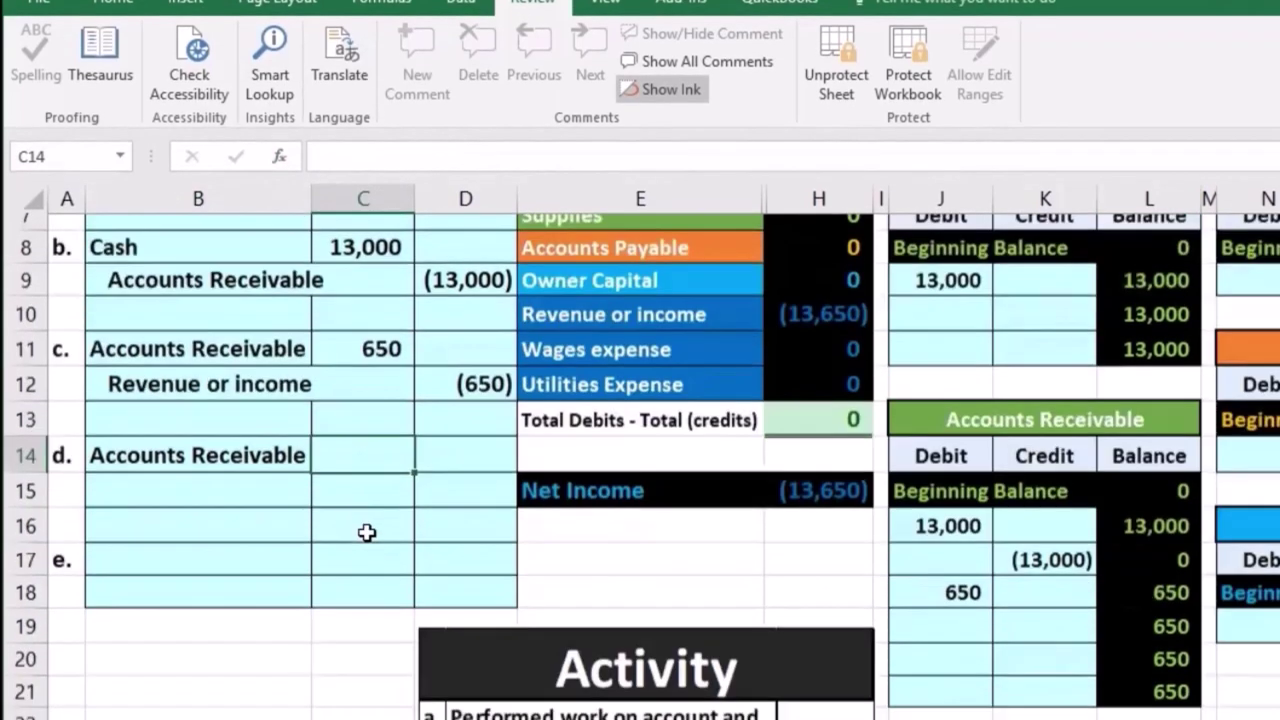
scroll(367, 438, down, 1)
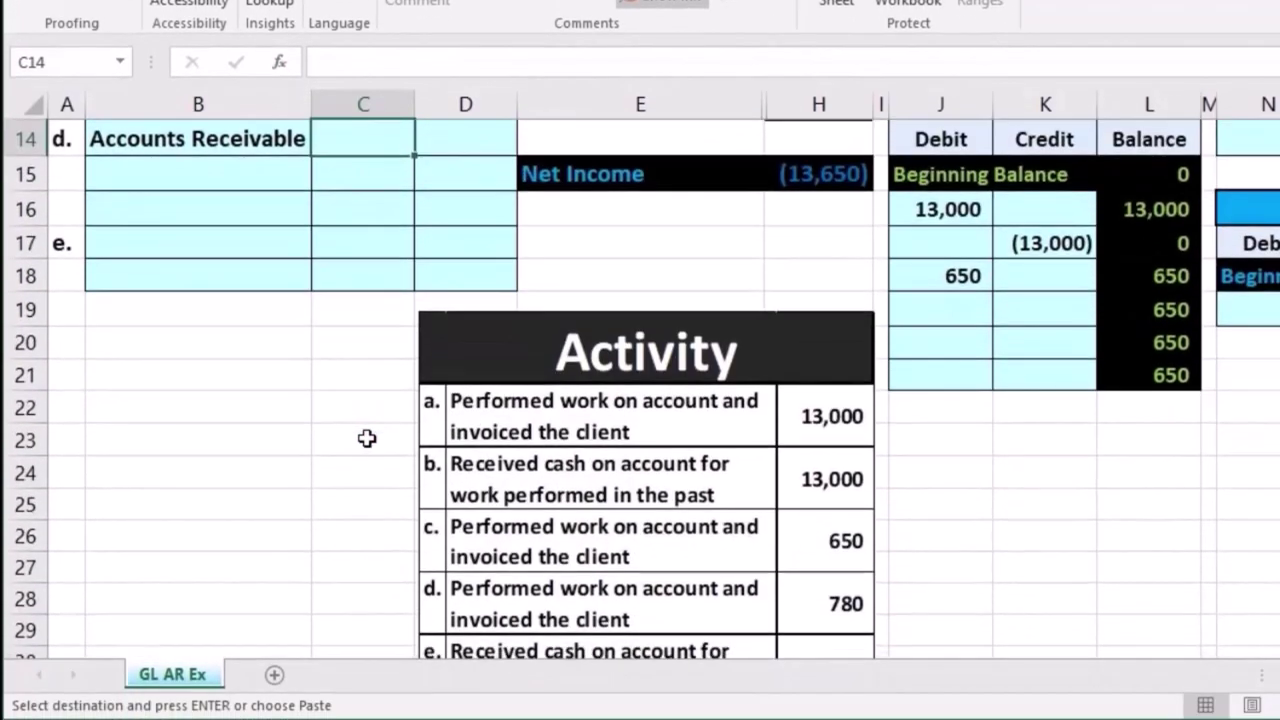
scroll(367, 438, up, 2)
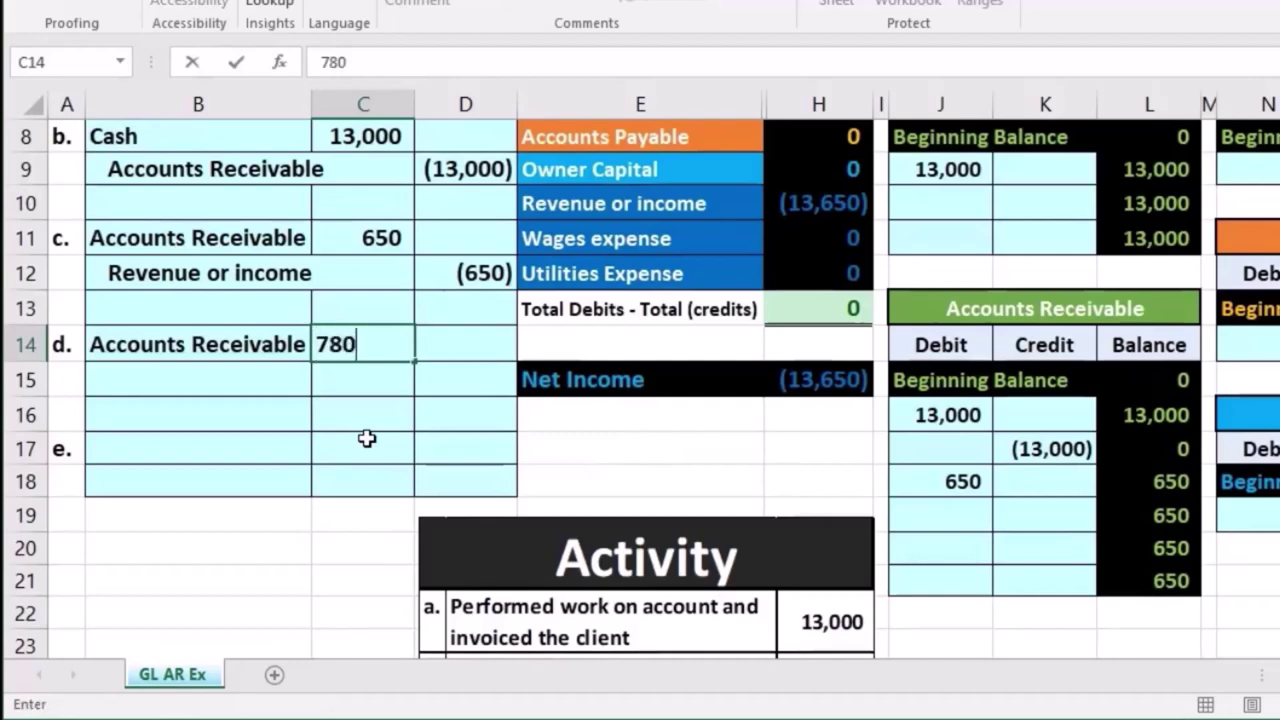
key(Return)
- Enter the credit amount of entry d. in D15 as the negative of the debit, using the formula -C14
key(Right)
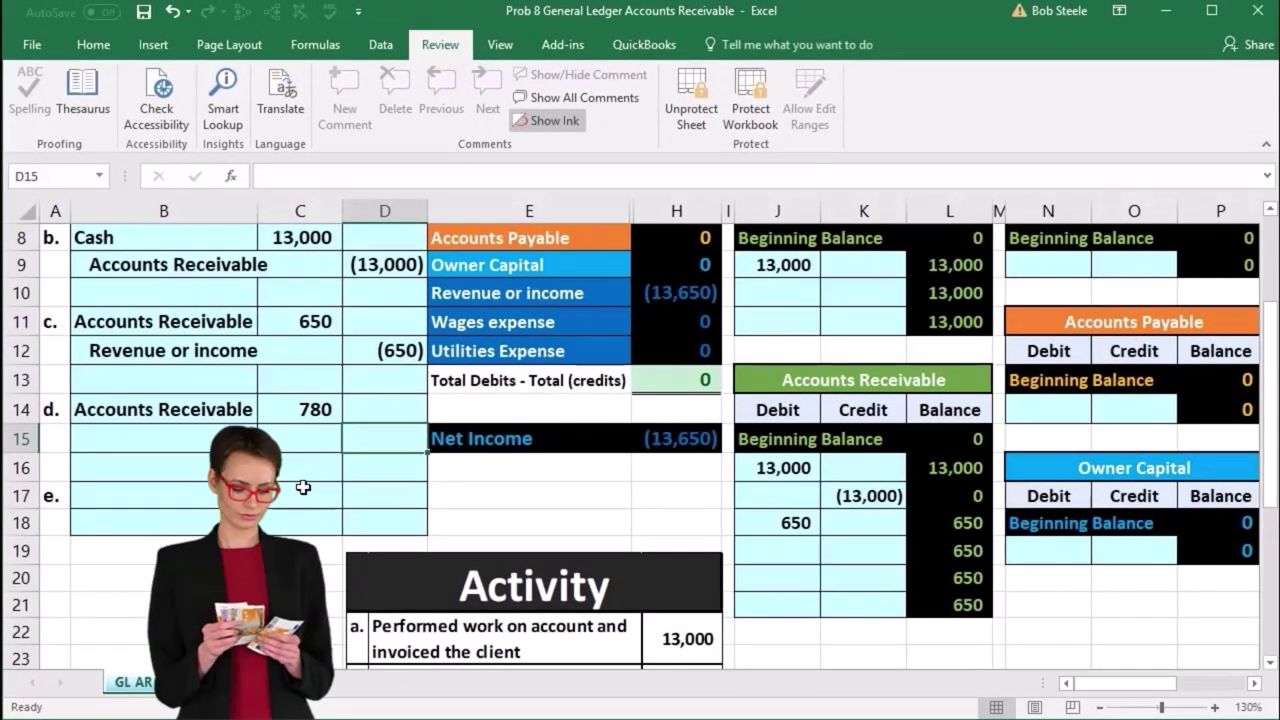
text(-)
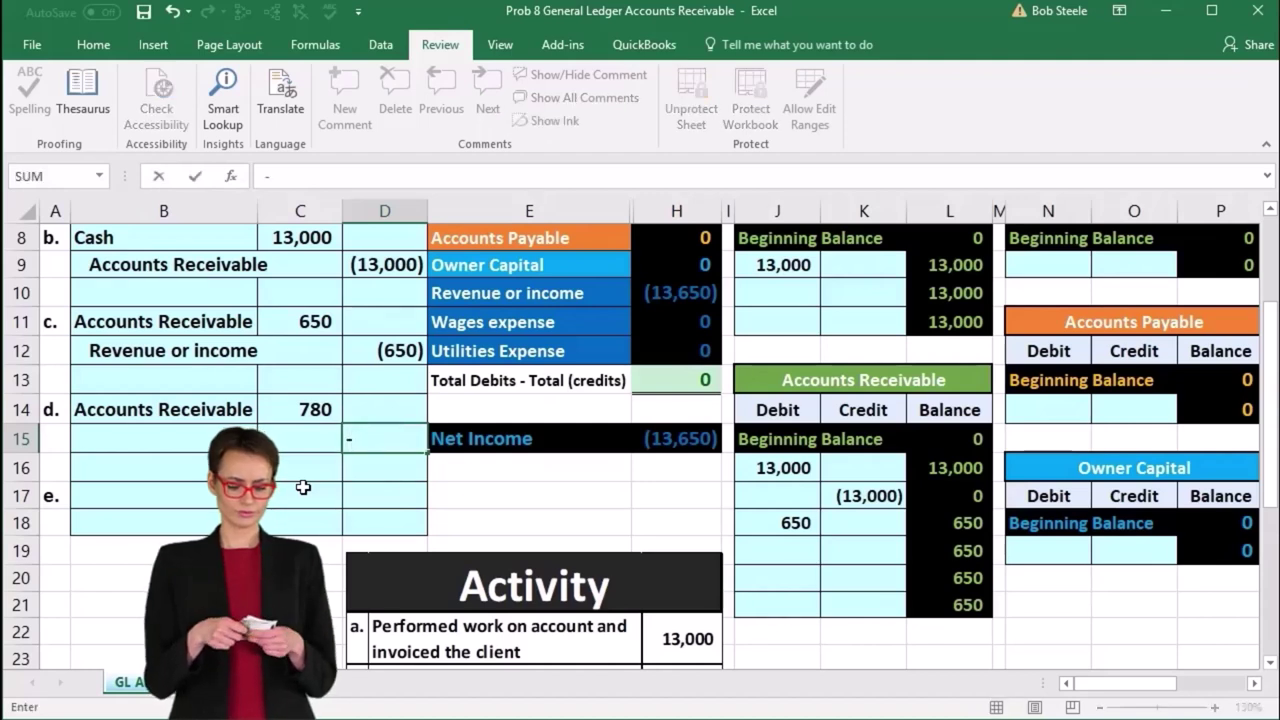
click(298, 410)
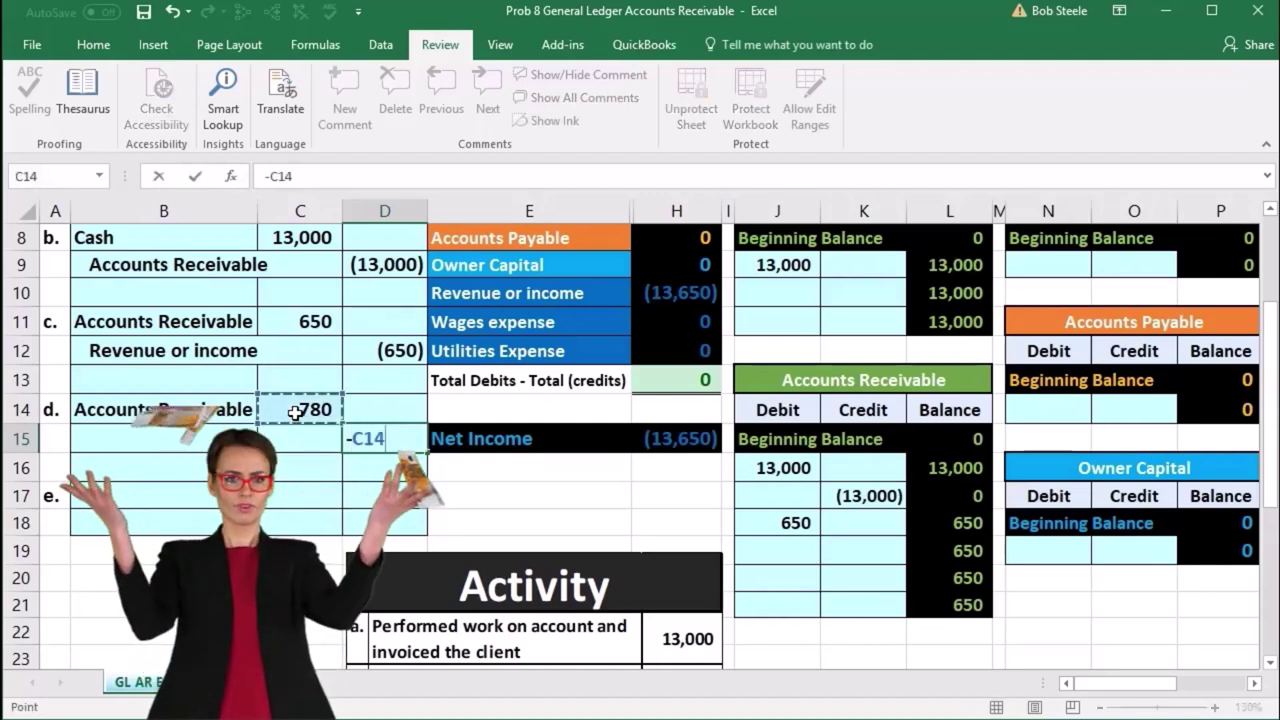
key(Return)
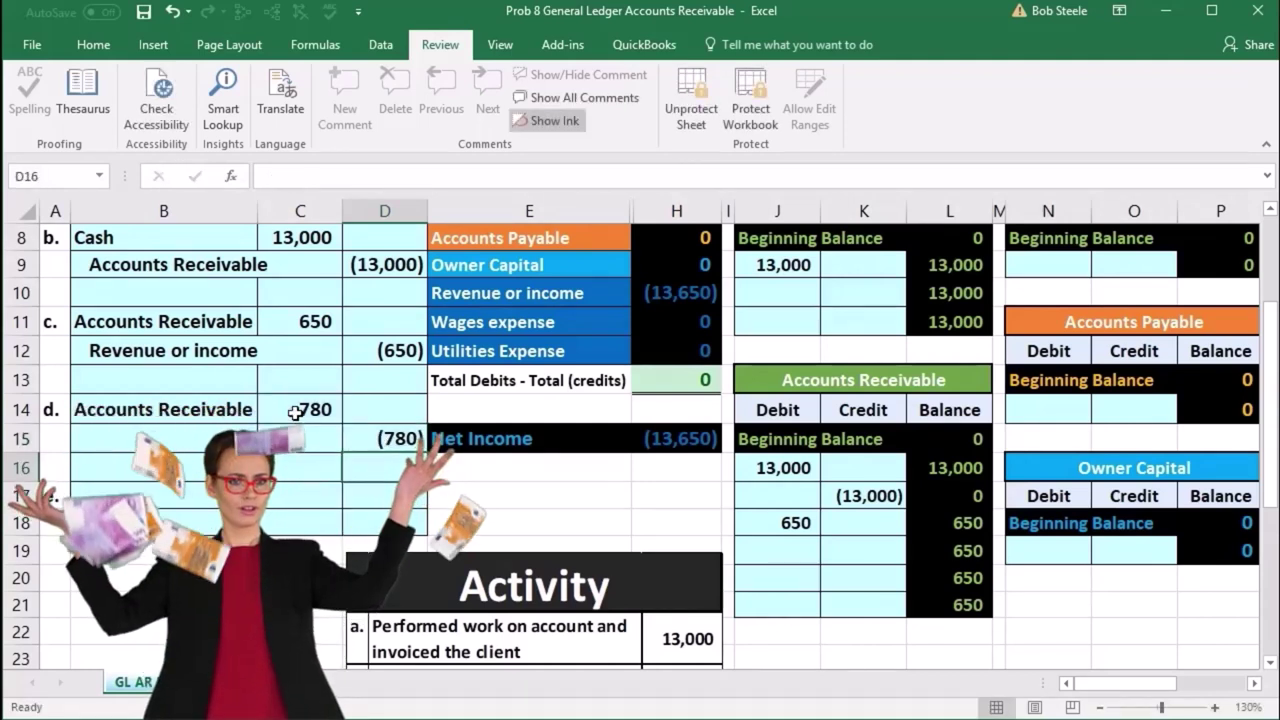
- Copy the Revenue or income account name from the trial balance into B15 as values only and indent it with leading spaces
key(Up)
key(Left)
key(Left)
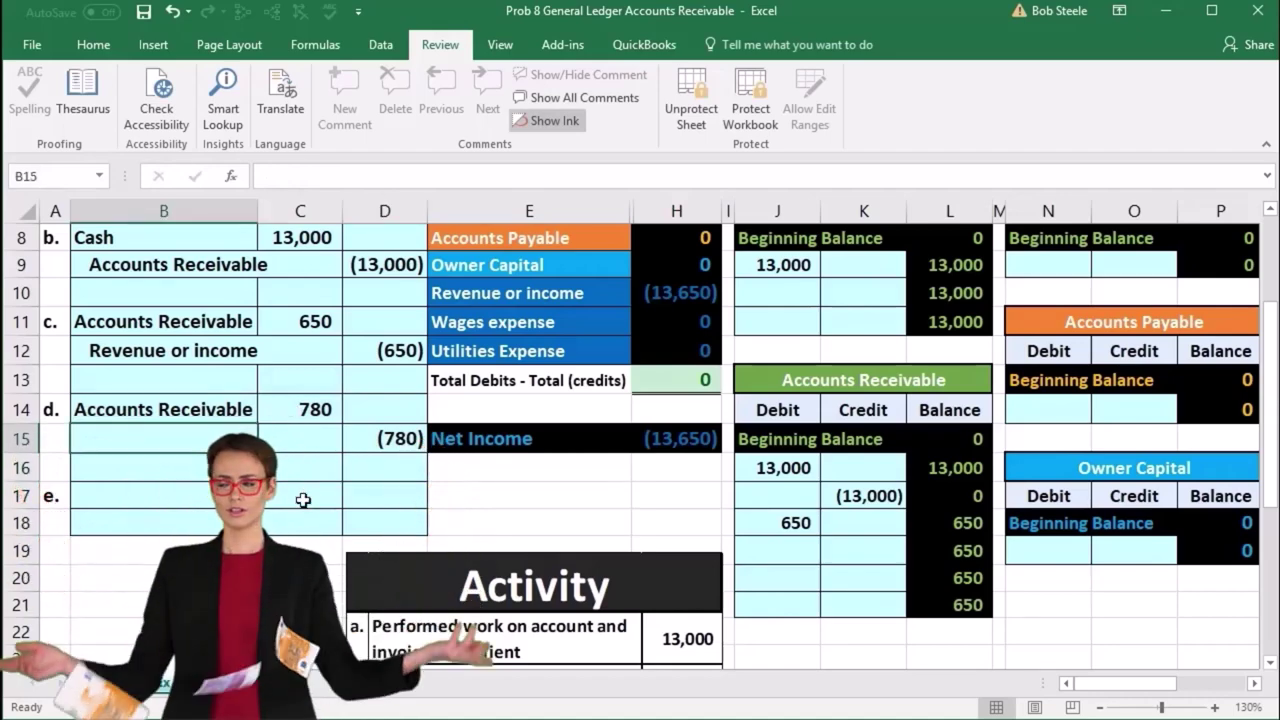
scroll(303, 500, up, 1)
scroll(303, 500, up, 1)
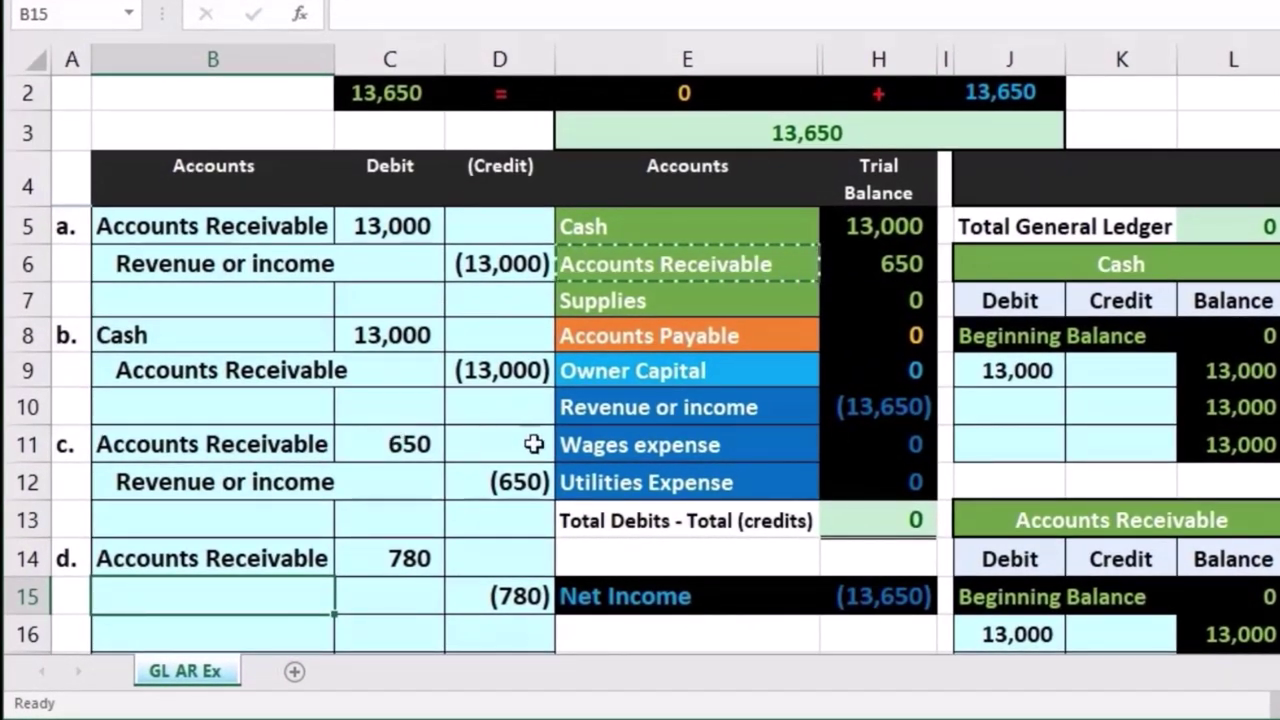
click(629, 406)
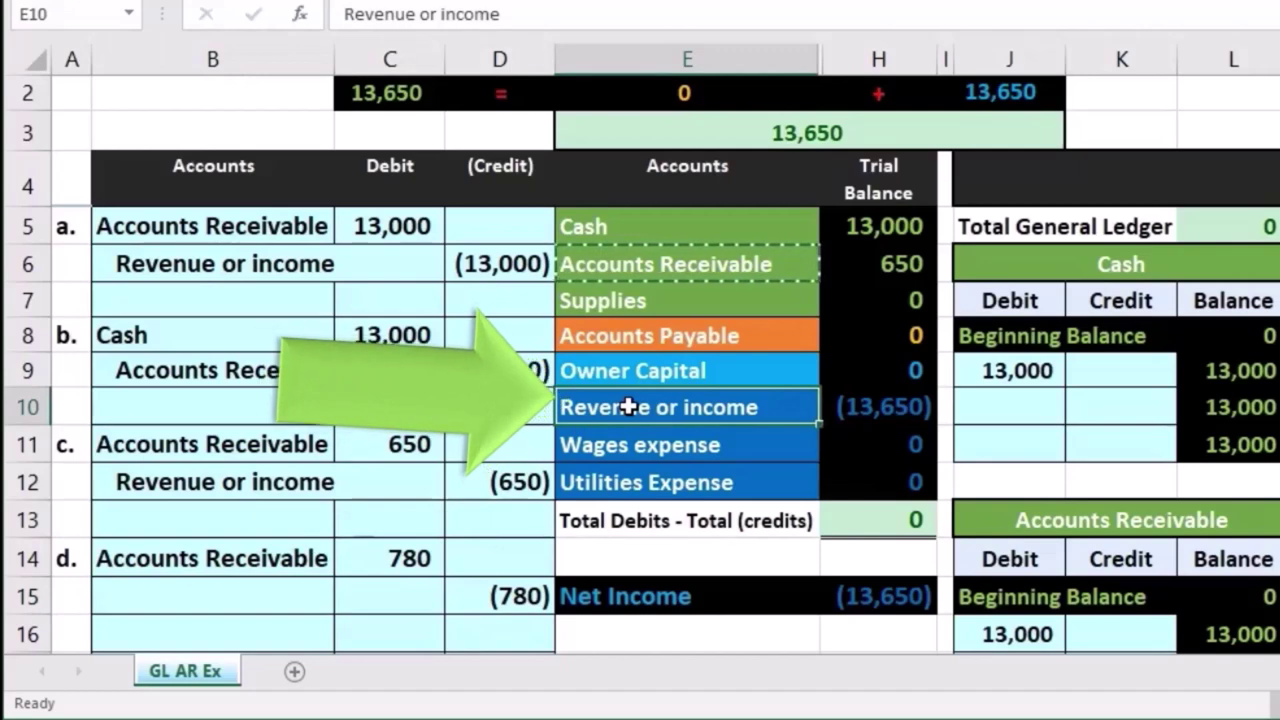
click(861, 404)
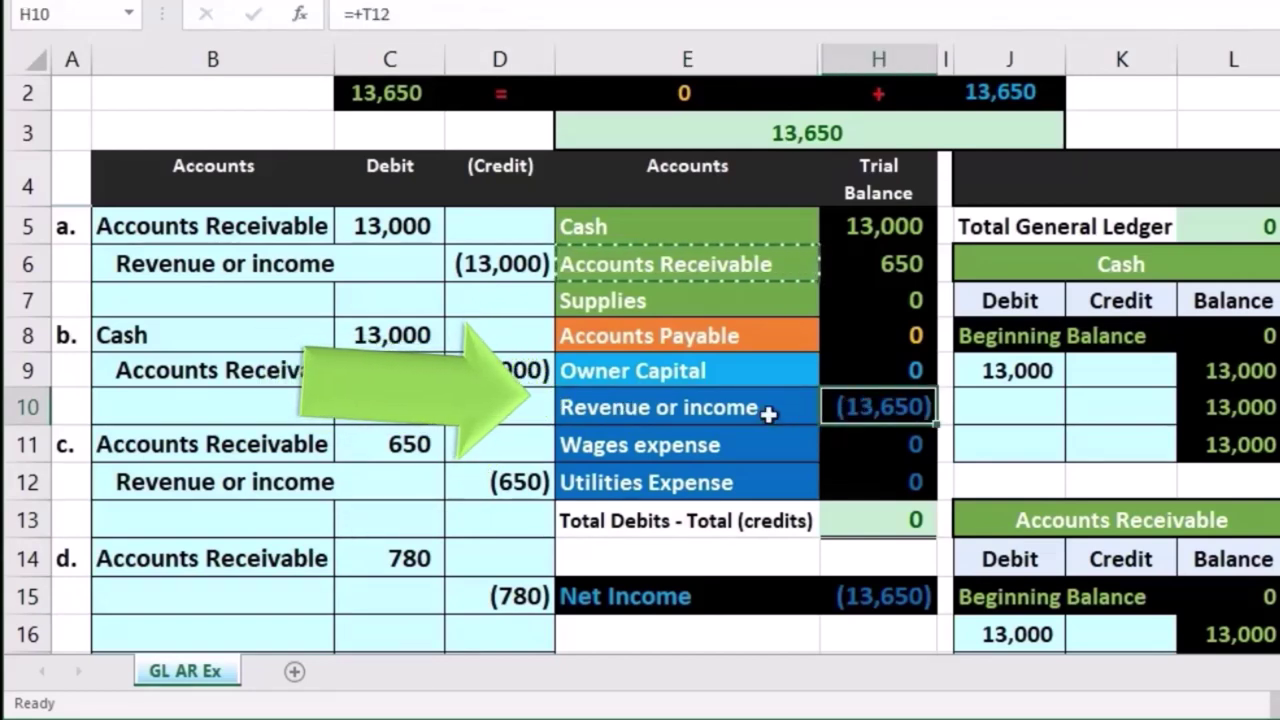
click(700, 407)
right_click(700, 407)
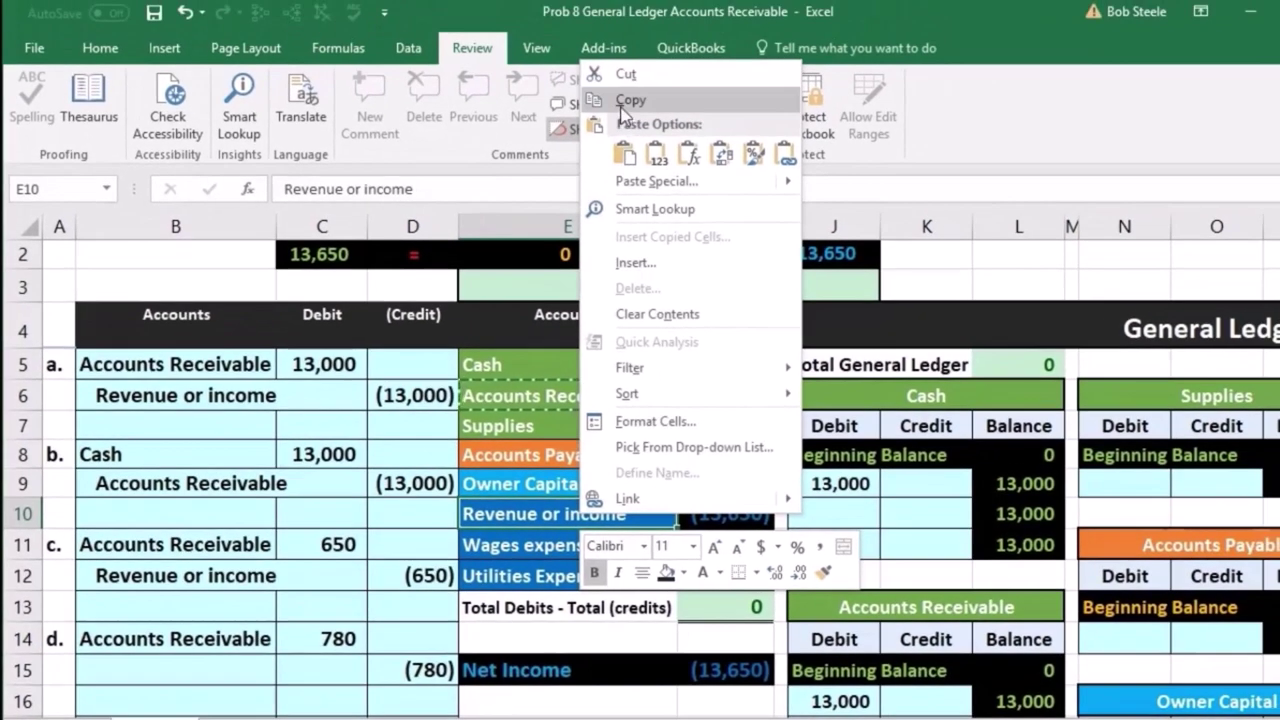
click(760, 0)
scroll(413, 377, down, 1)
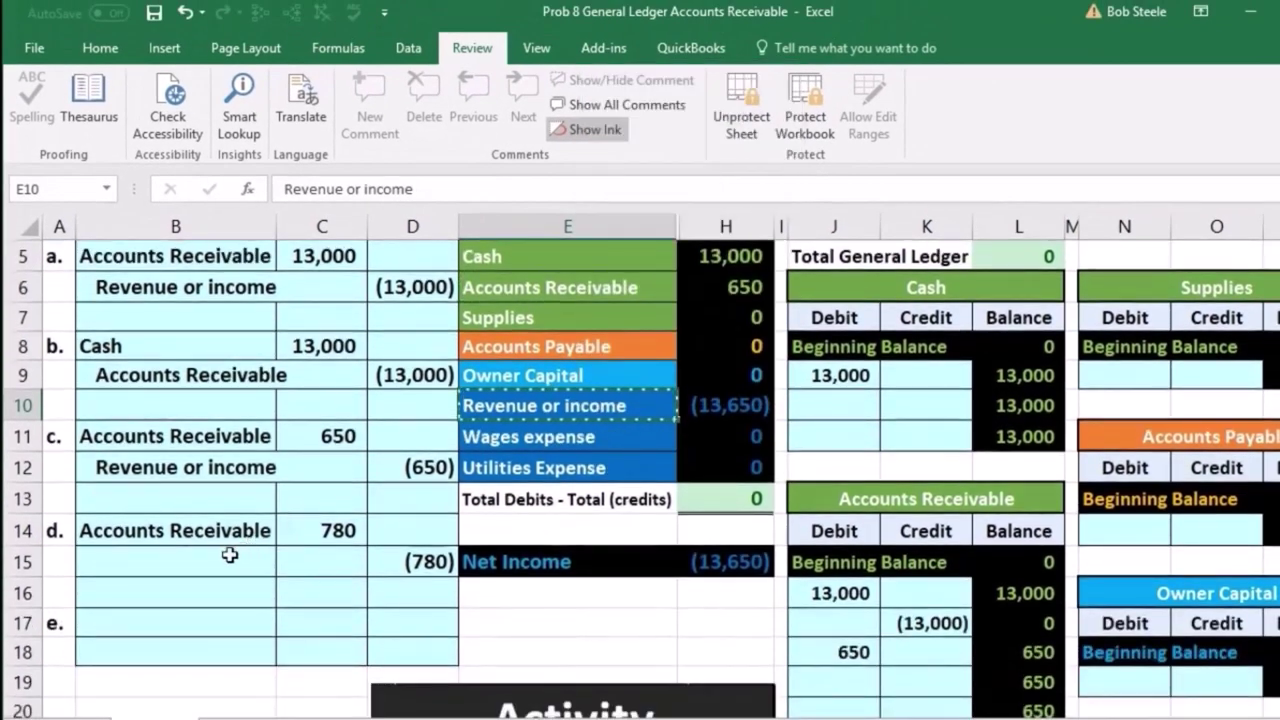
click(223, 556)
right_click(223, 556)
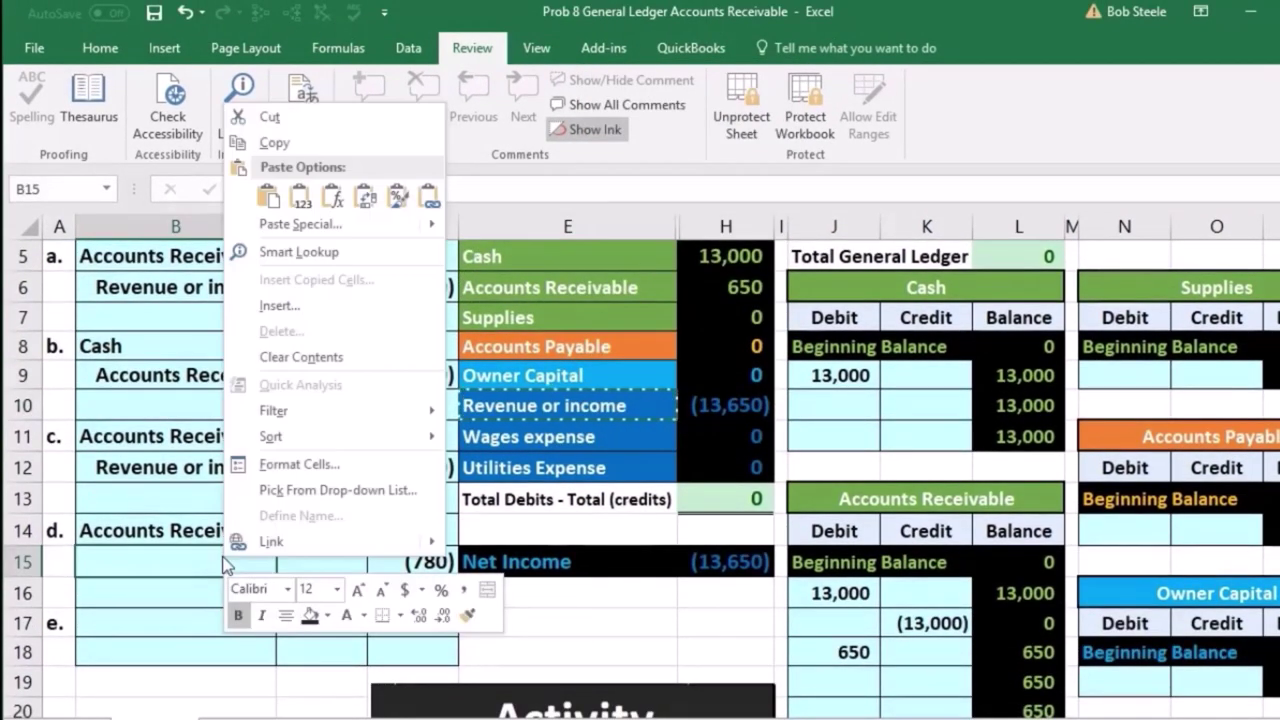
click(299, 197)
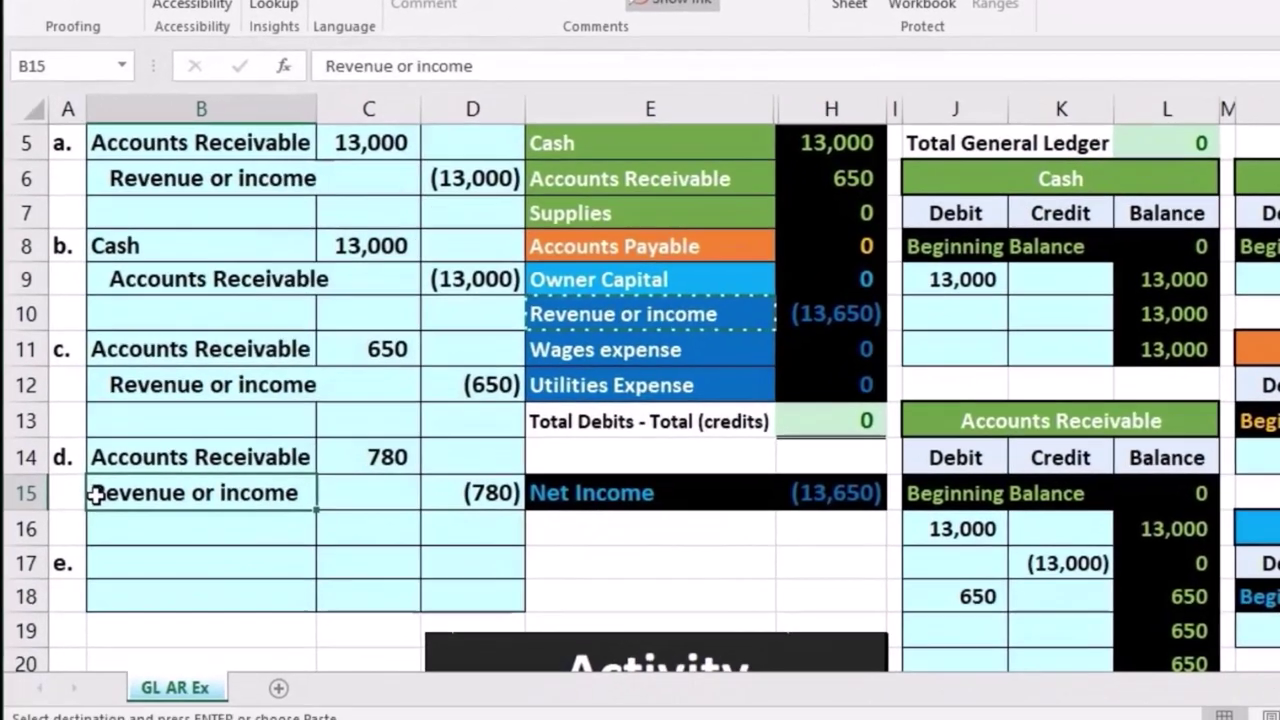
double_click(84, 563)
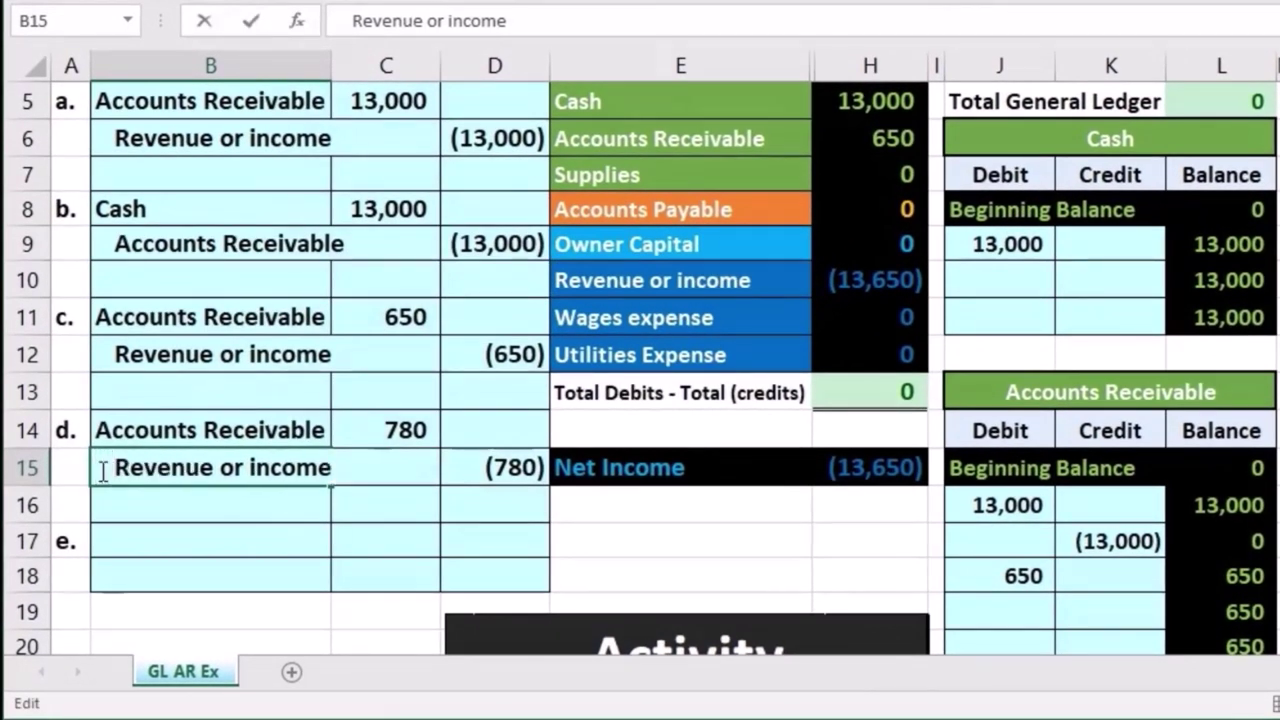
key(Return)
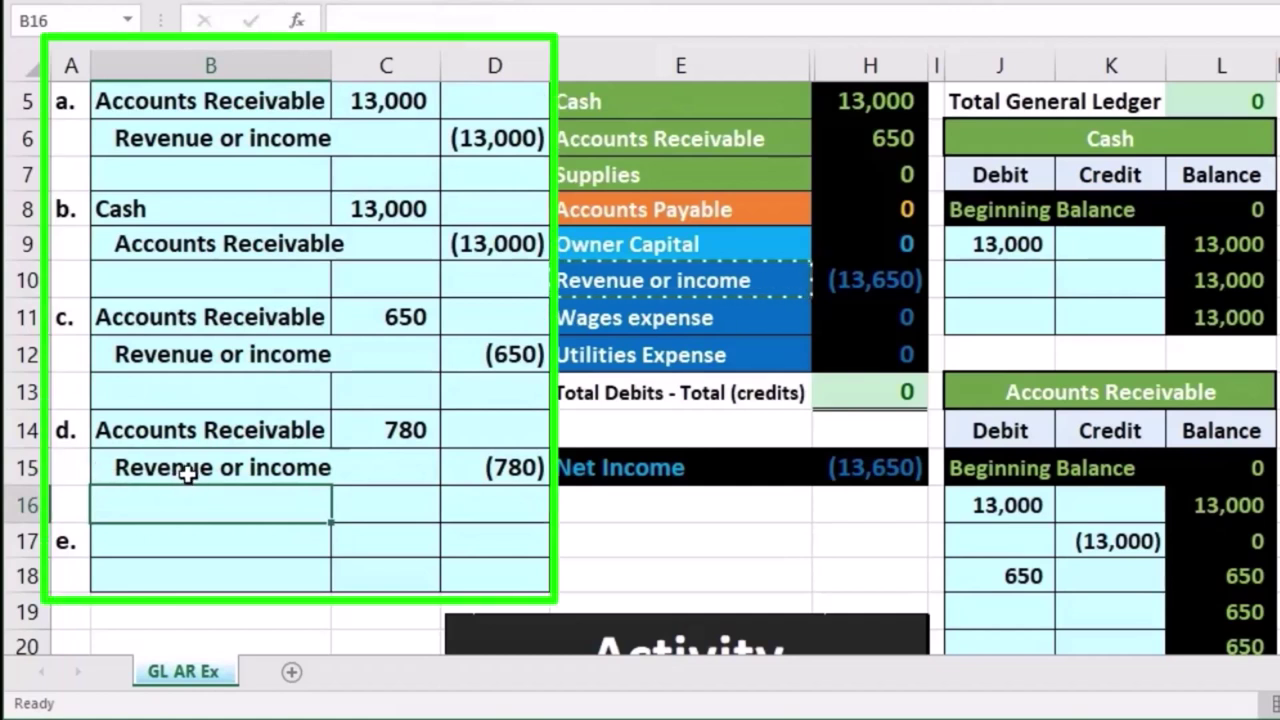
- Examine the debit and credit lines of entry d. and locate the Cash and Accounts Receivable accounts in the trial balance
drag(183, 477, 455, 456)
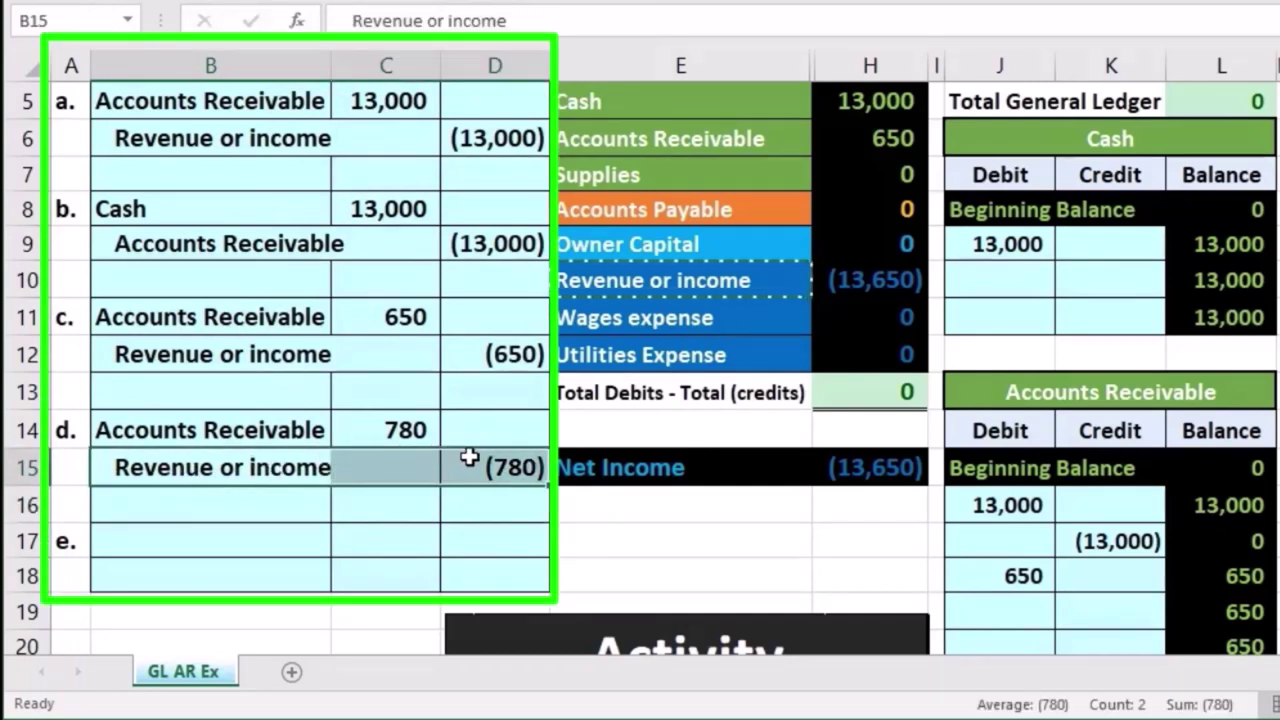
click(399, 437)
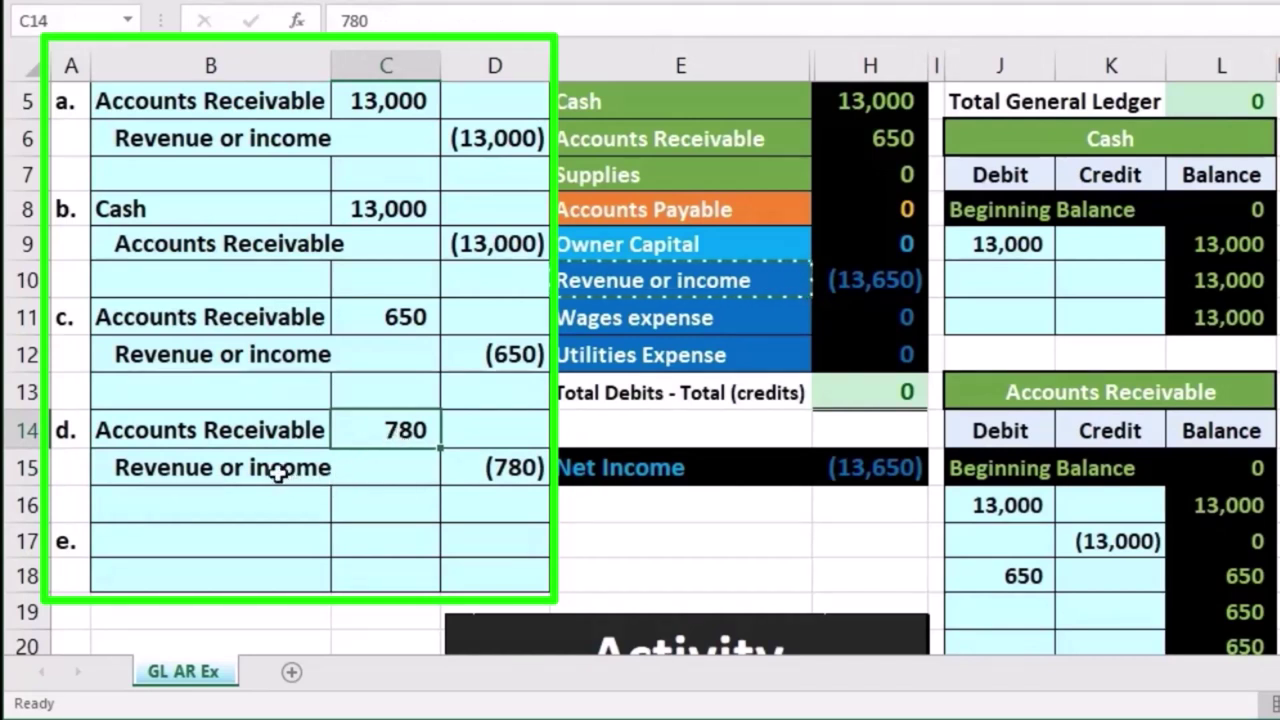
drag(268, 465, 469, 469)
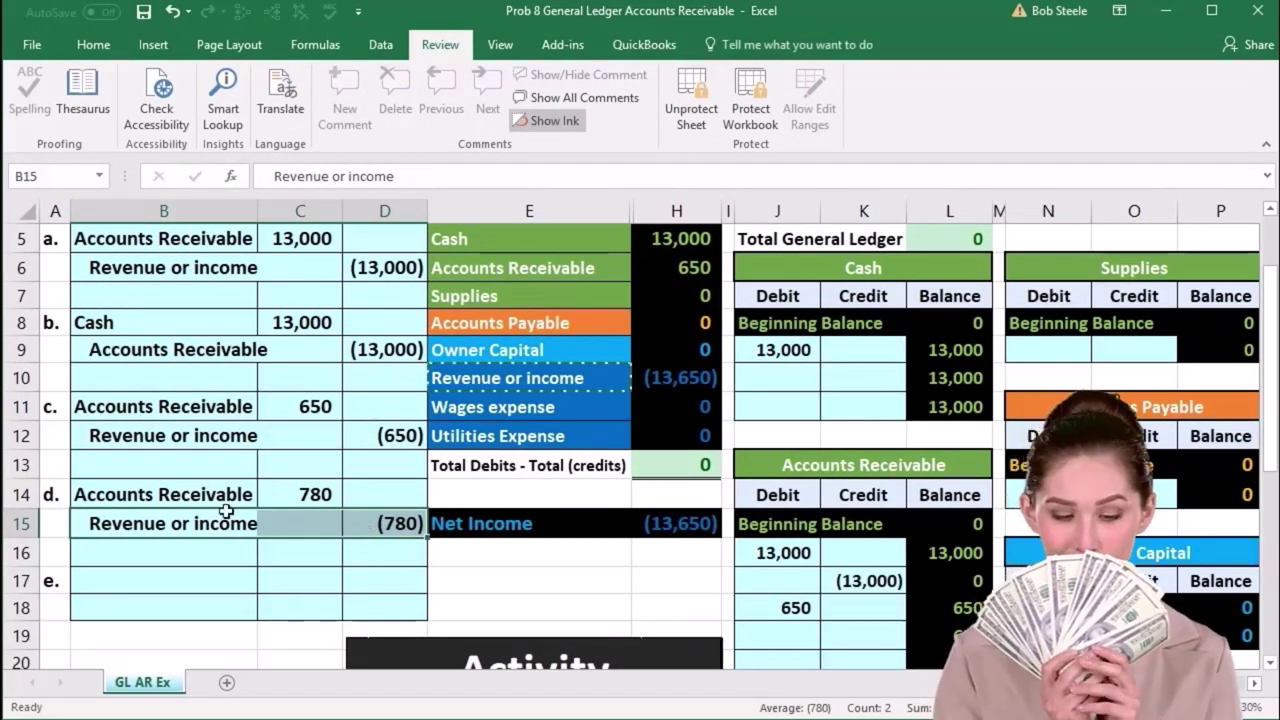
drag(245, 494, 305, 500)
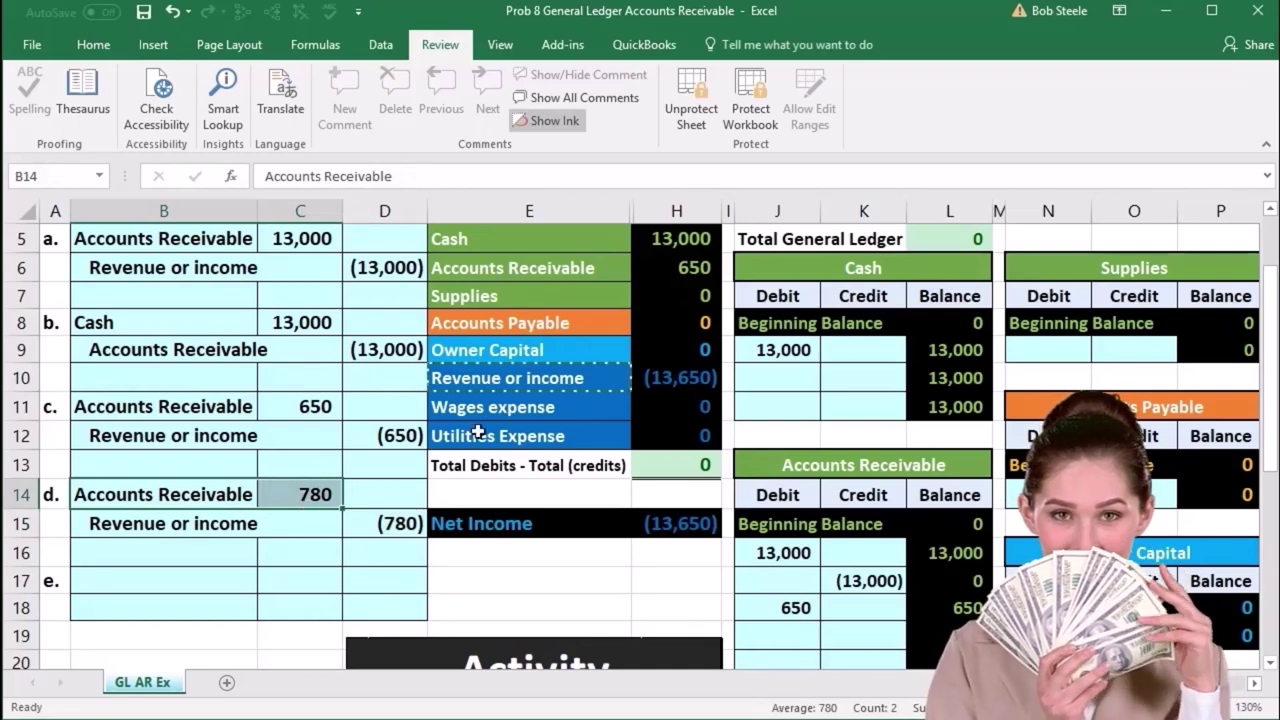
scroll(478, 432, up, 1)
drag(500, 343, 500, 357)
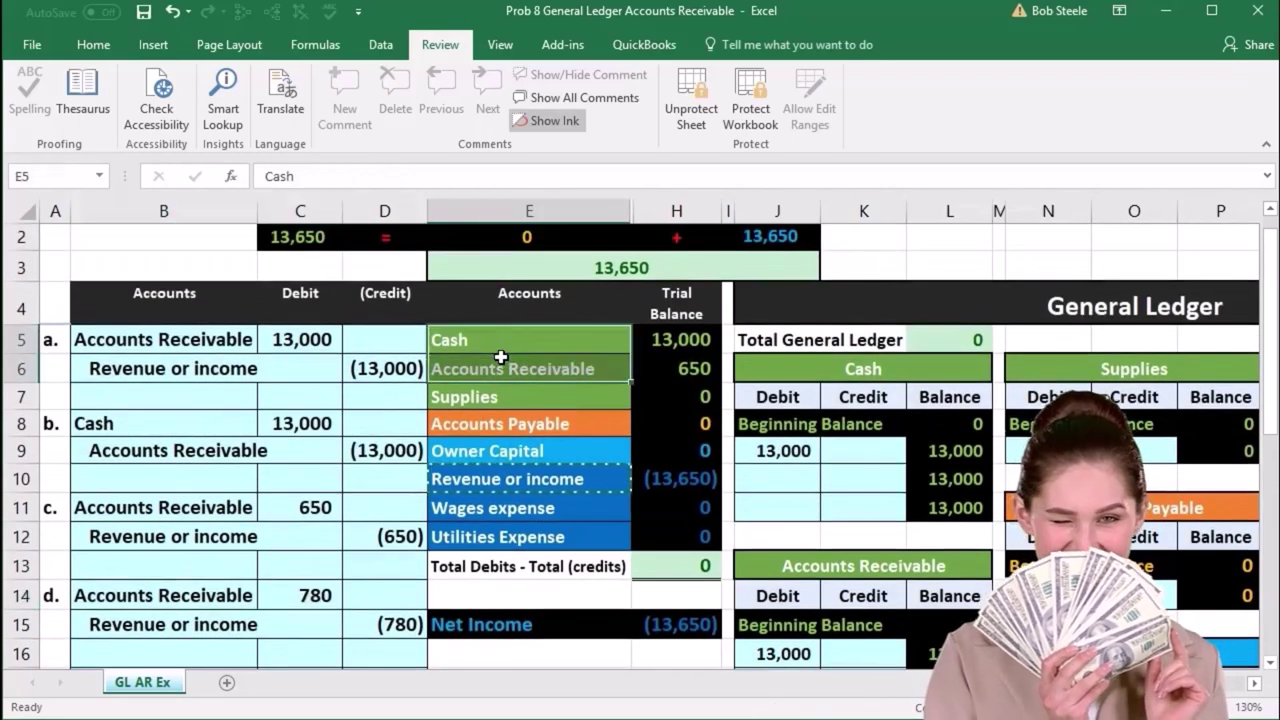
click(498, 368)
click(780, 373)
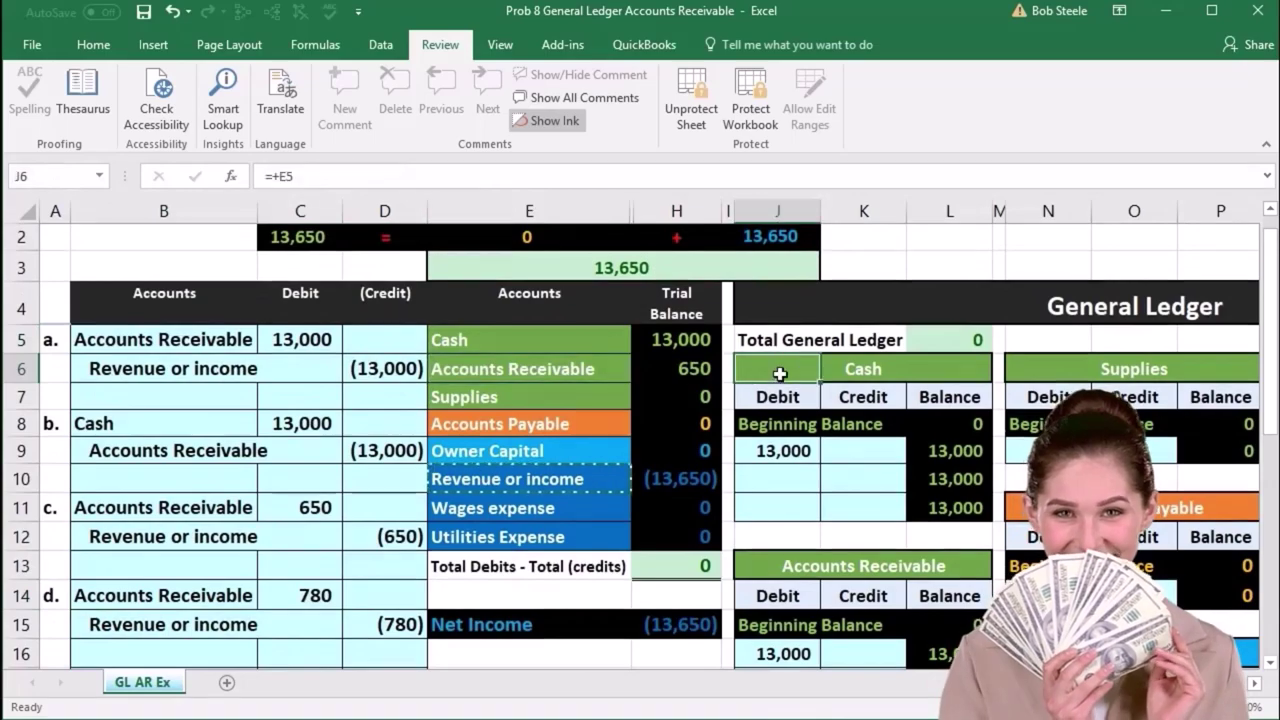
- Post the debit of entry d. to the Accounts Receivable ledger in J19 using the formula =C14
scroll(780, 373, down, 1)
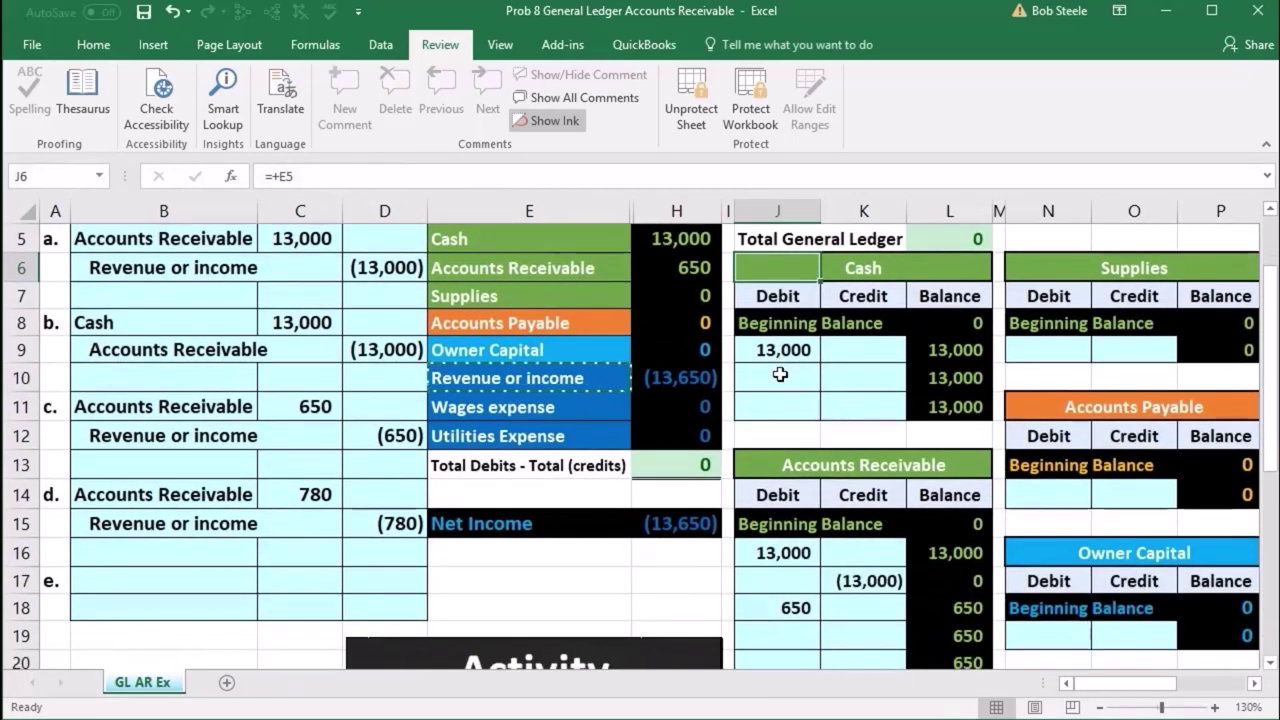
scroll(780, 388, down, 1)
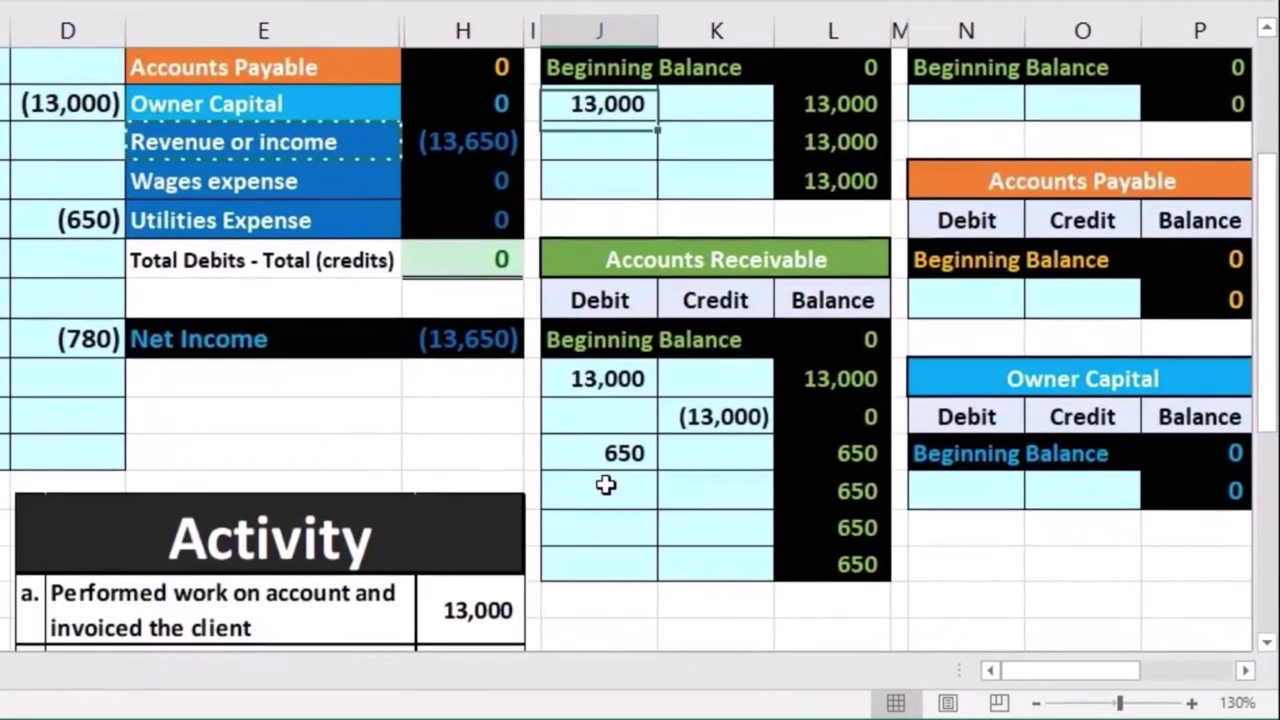
click(782, 545)
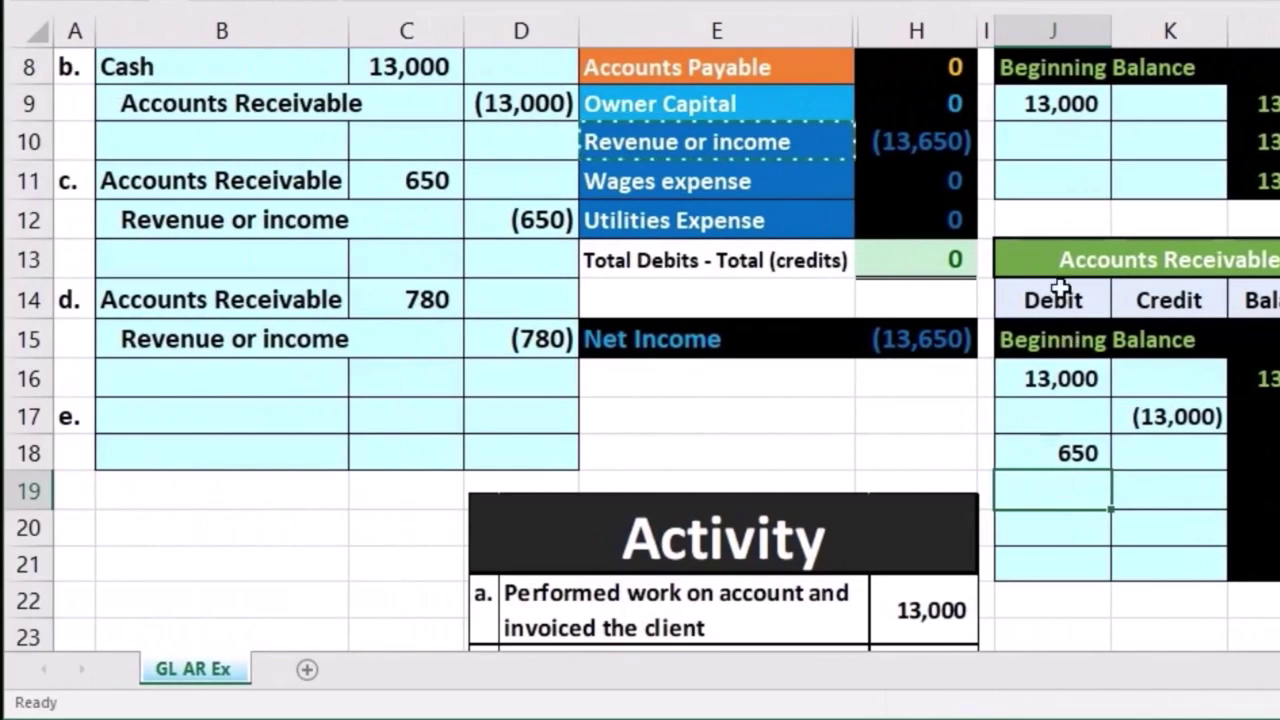
click(1060, 259)
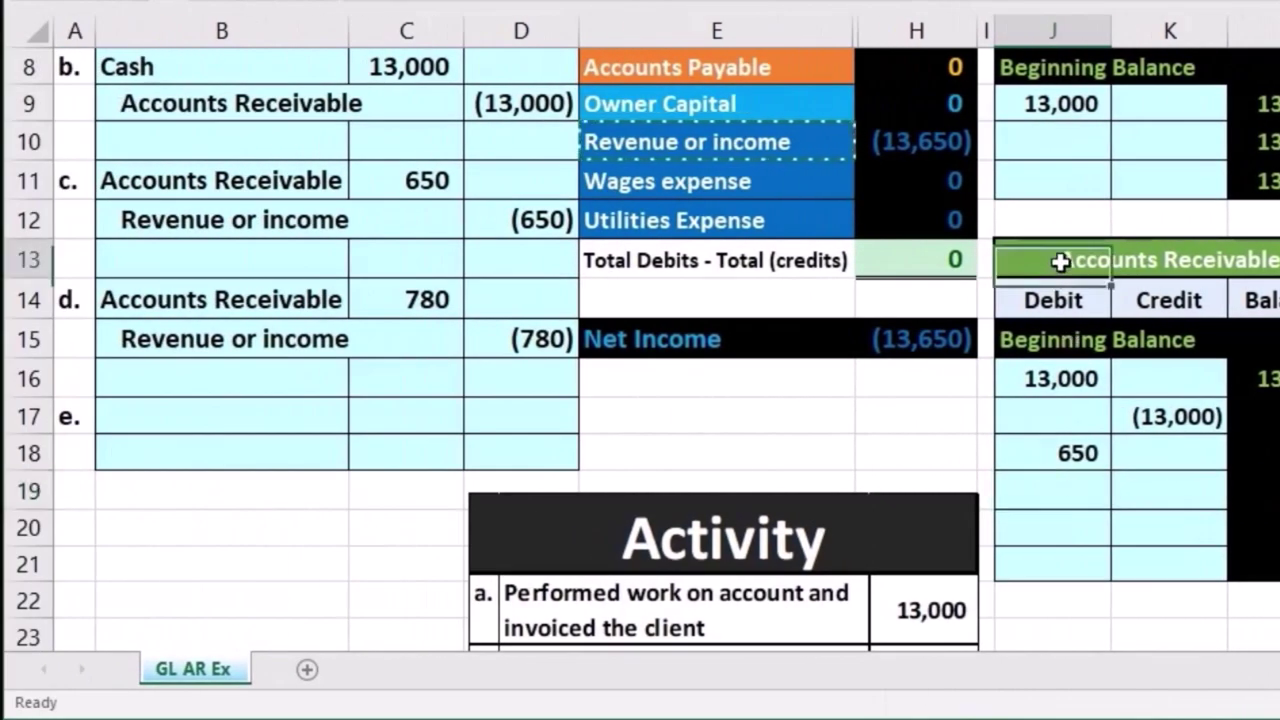
click(1084, 299)
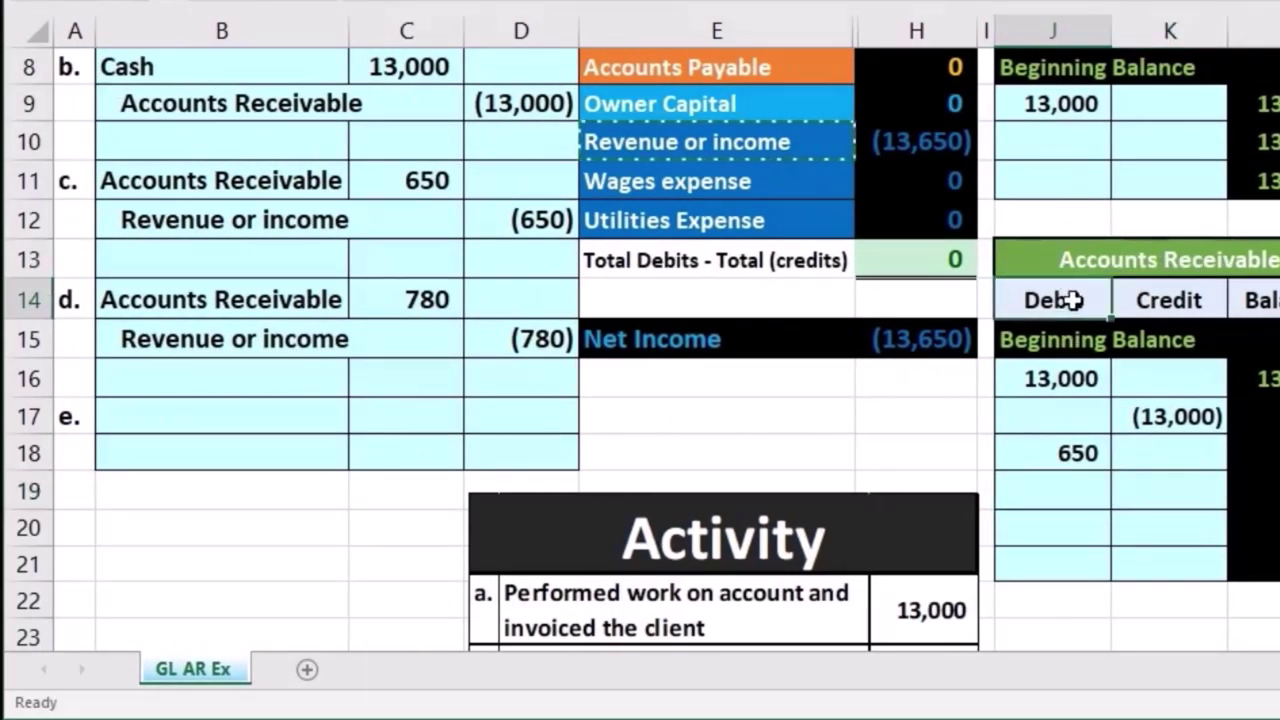
click(1048, 490)
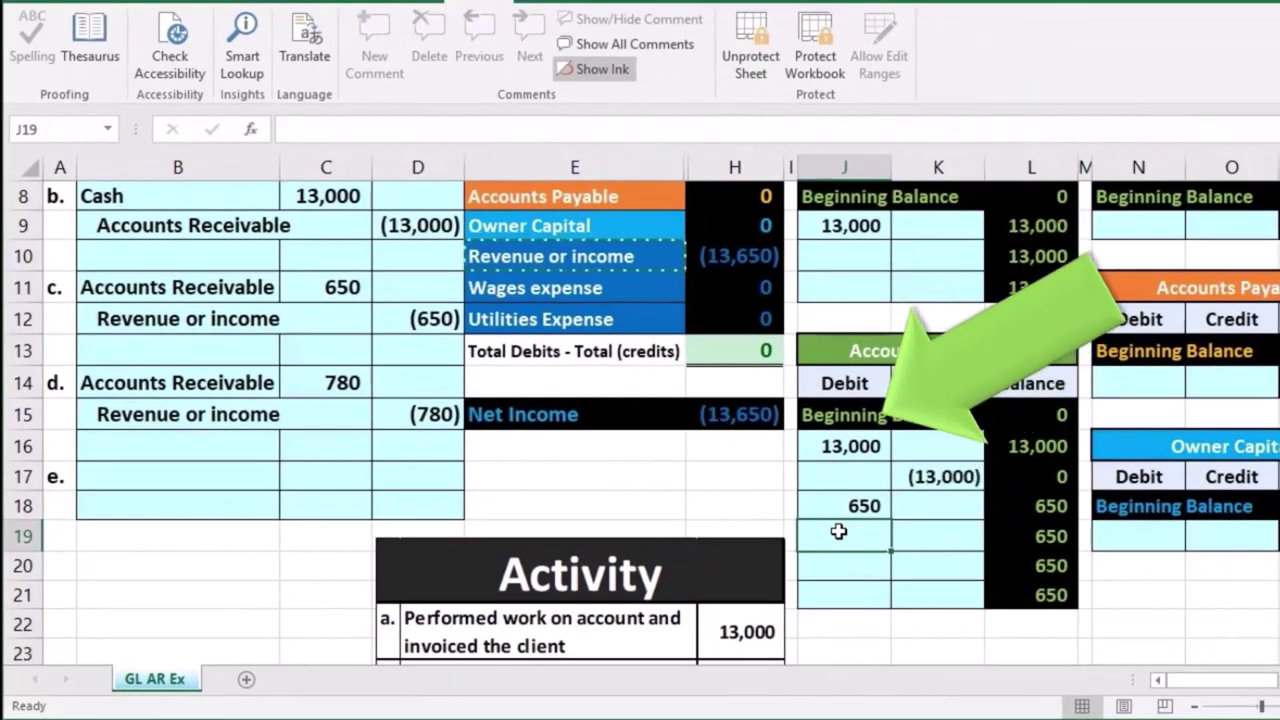
text(=)
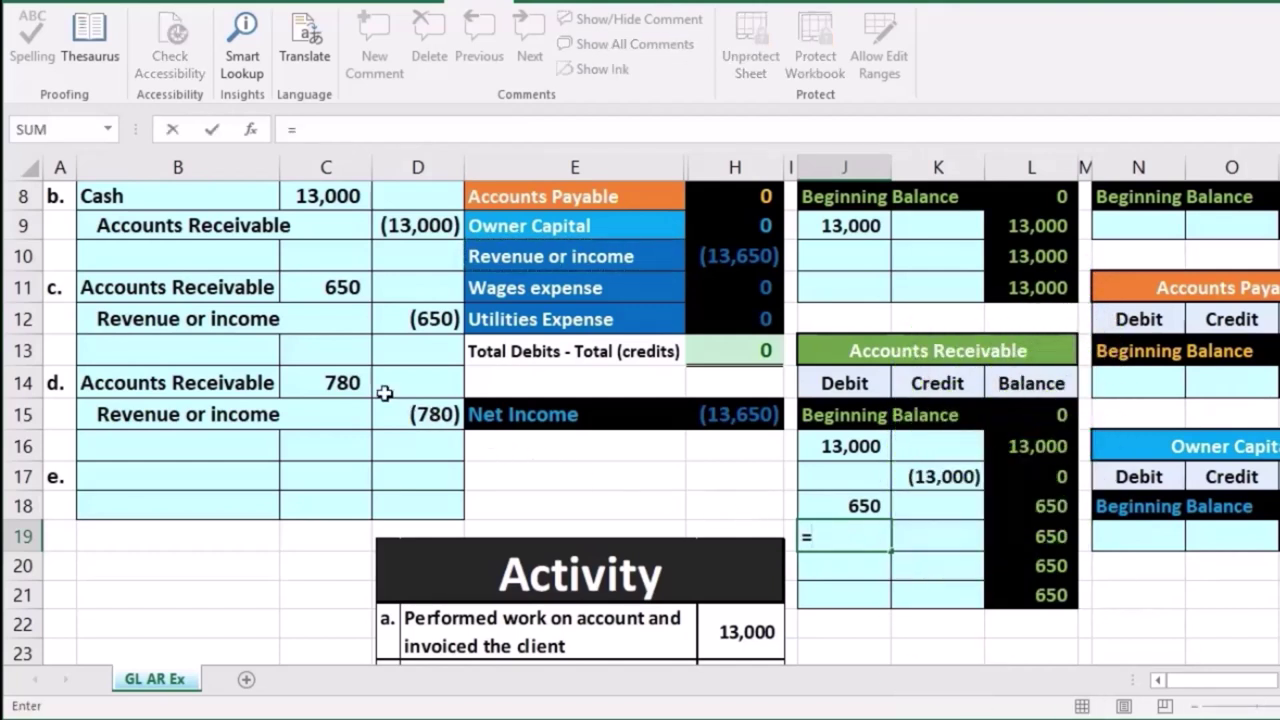
click(344, 383)
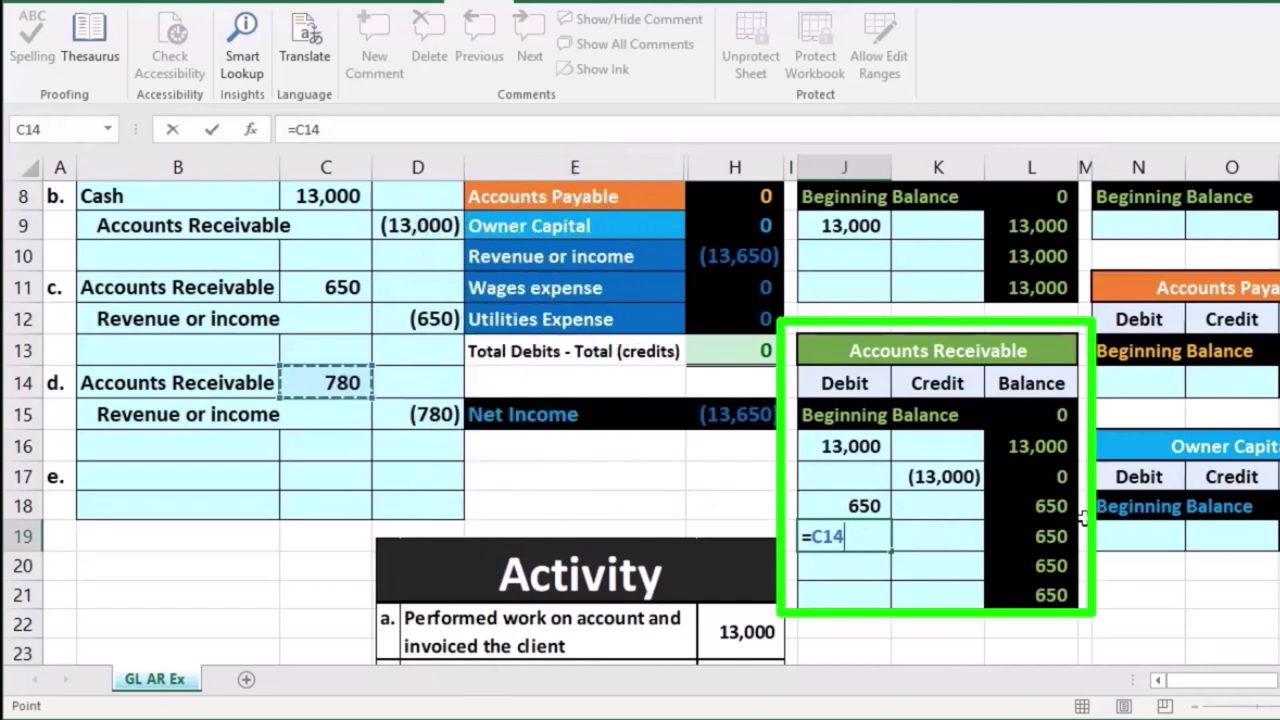
key(Return)
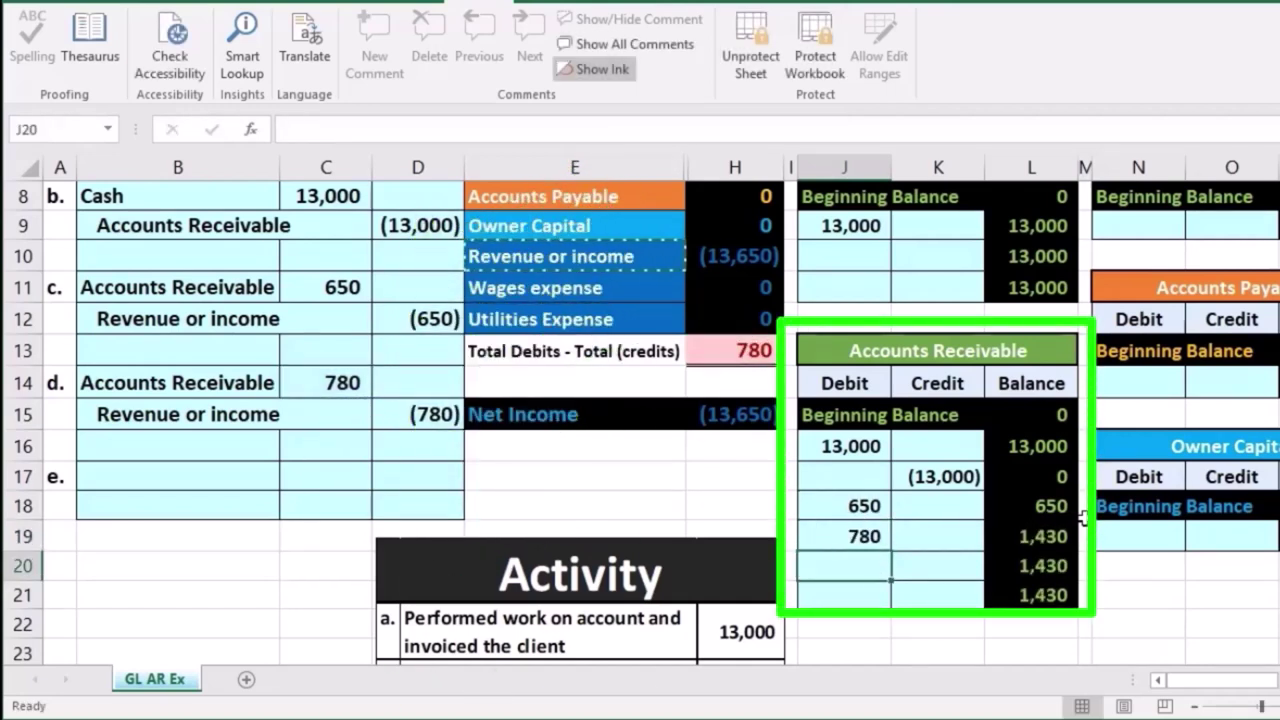
- Examine the Accounts Receivable balance and the Total Debits - Total (credits) check in the trial balance
scroll(1040, 548, up, 1)
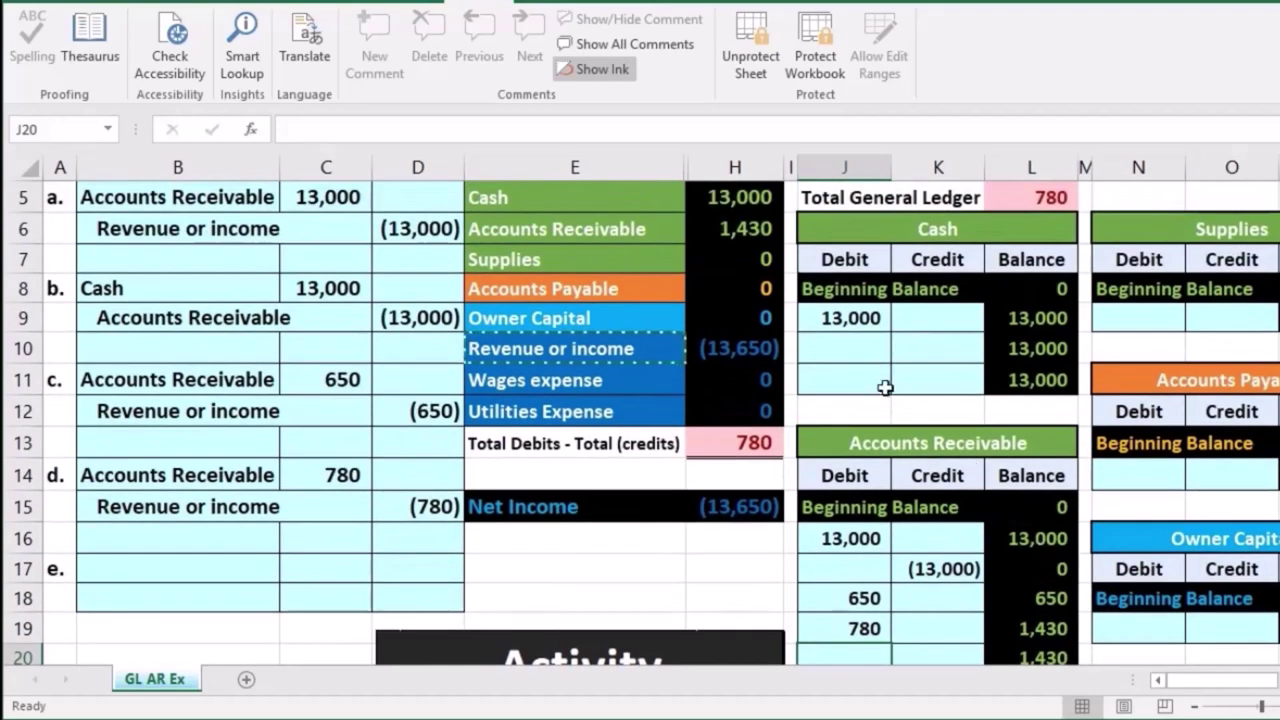
click(748, 231)
scroll(689, 323, up, 1)
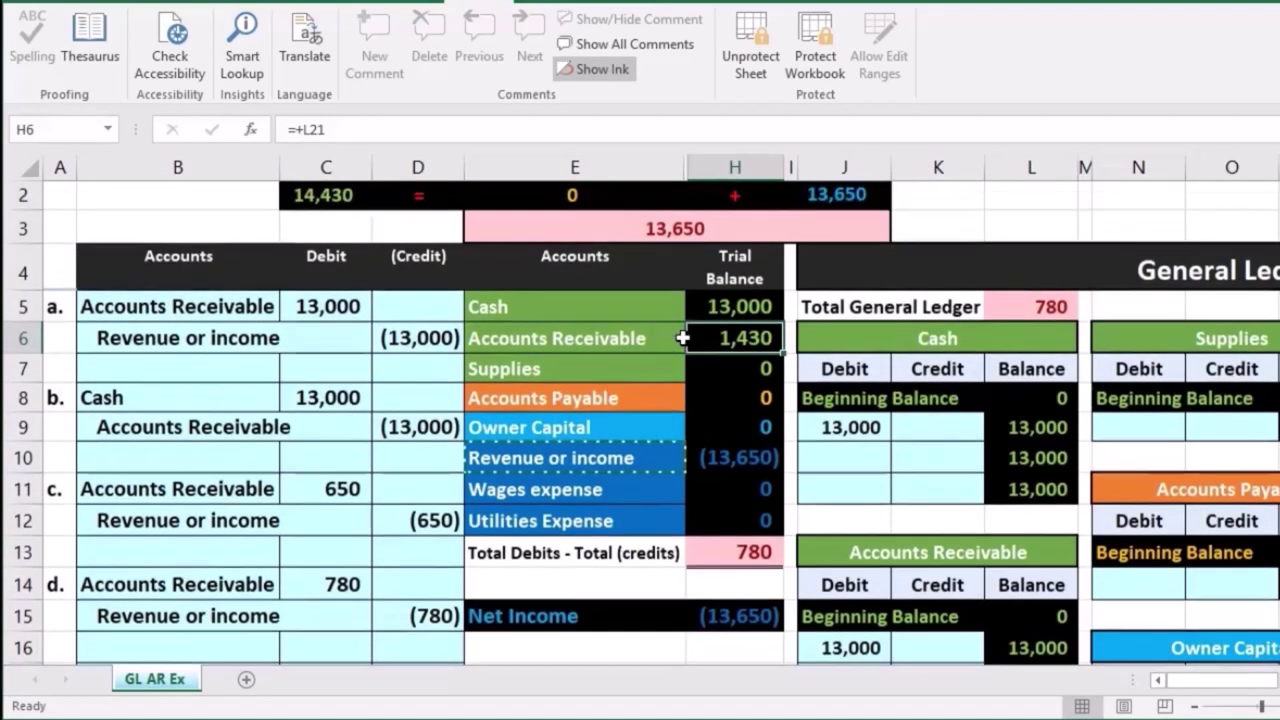
scroll(689, 330, down, 1)
click(712, 445)
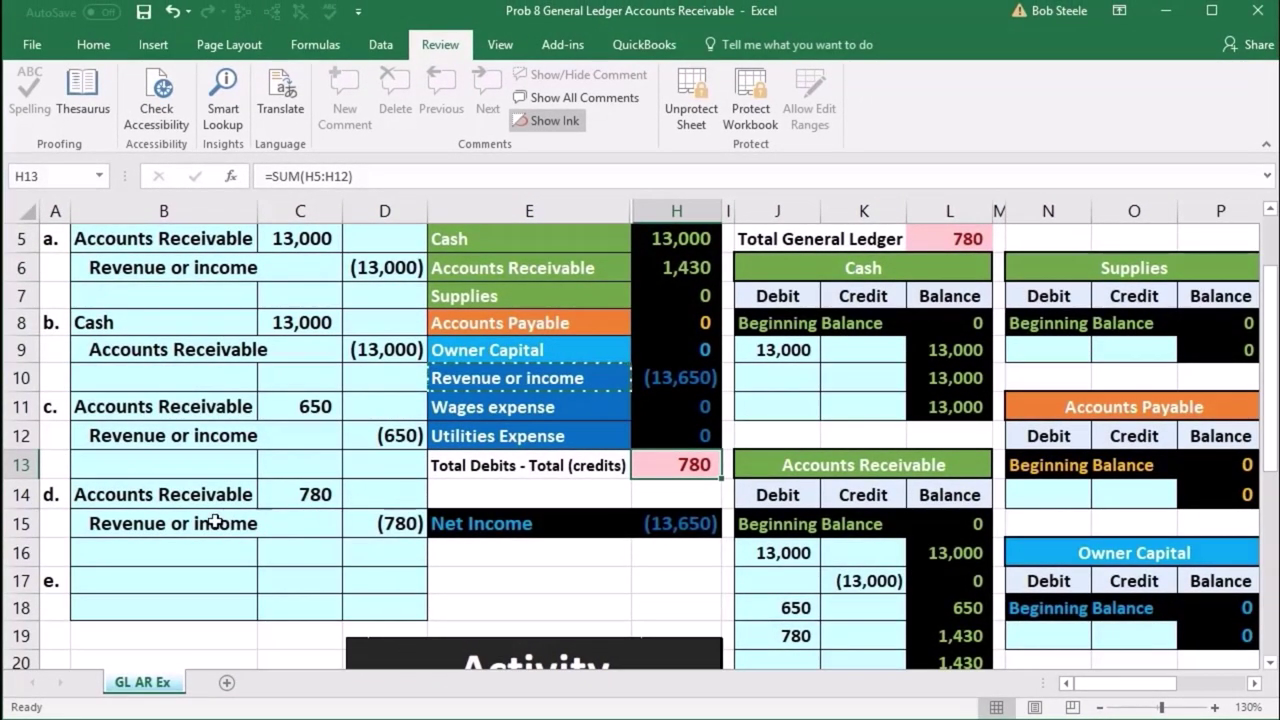
- Post the credit of entry d. to the Revenue or income ledger in S11 using the formula =D15
drag(215, 520, 362, 523)
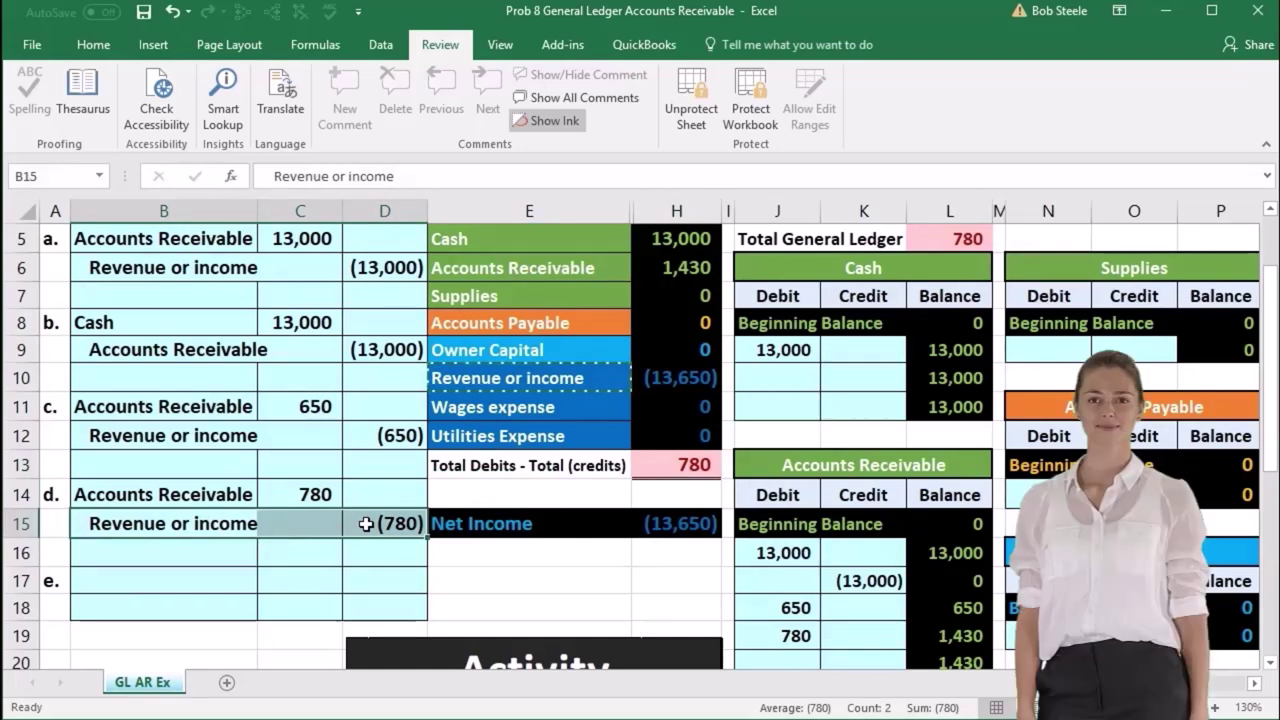
scroll(467, 347, up, 1)
drag(467, 347, 475, 474)
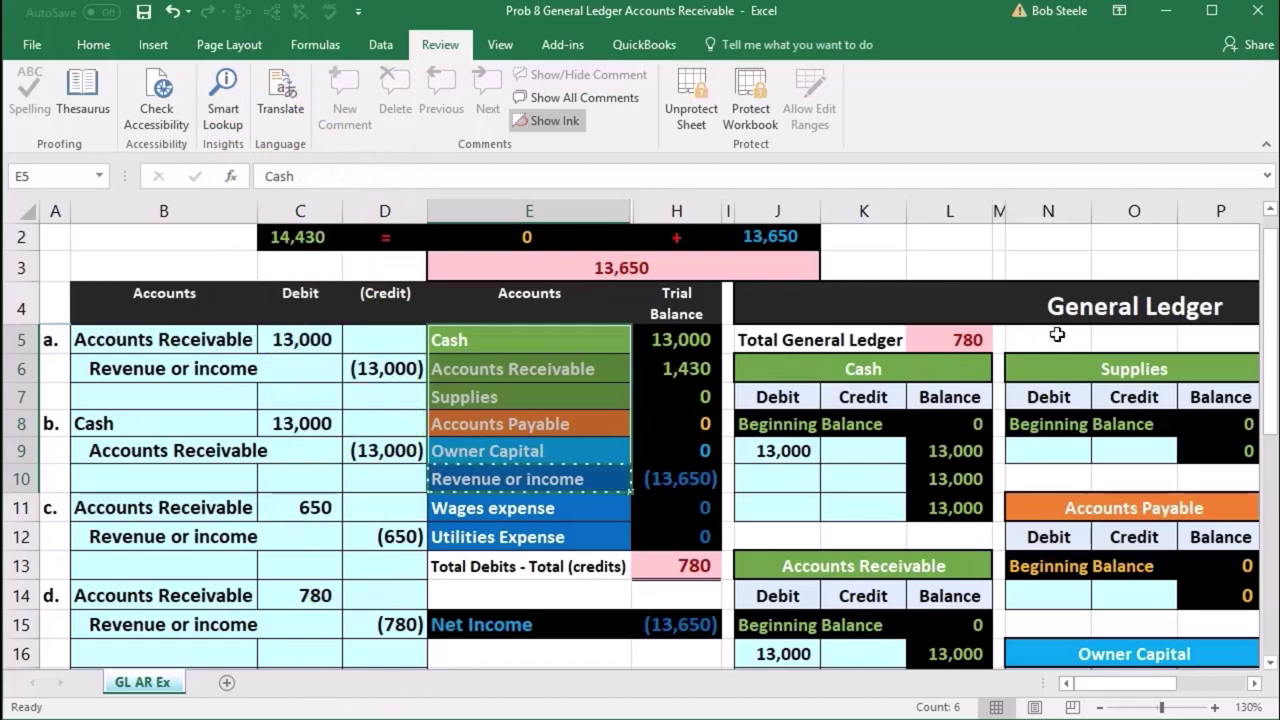
scroll(1057, 334, down, 1)
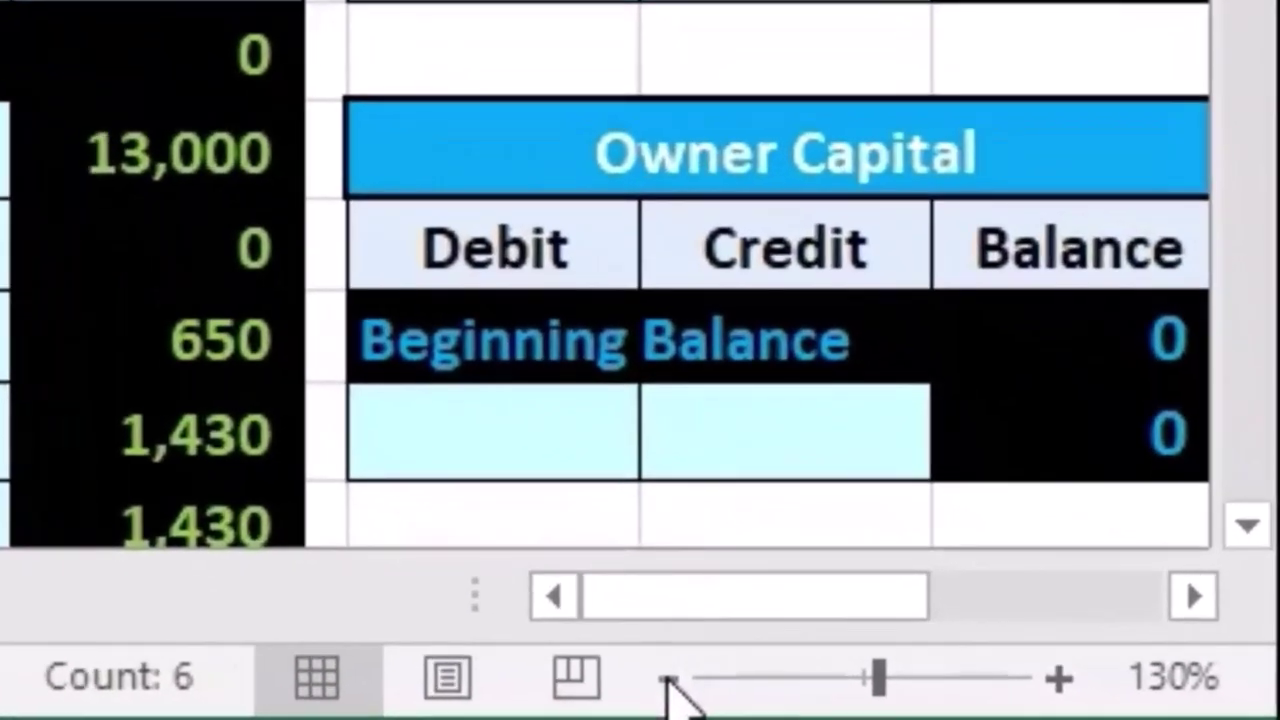
click(1104, 707)
click(668, 680)
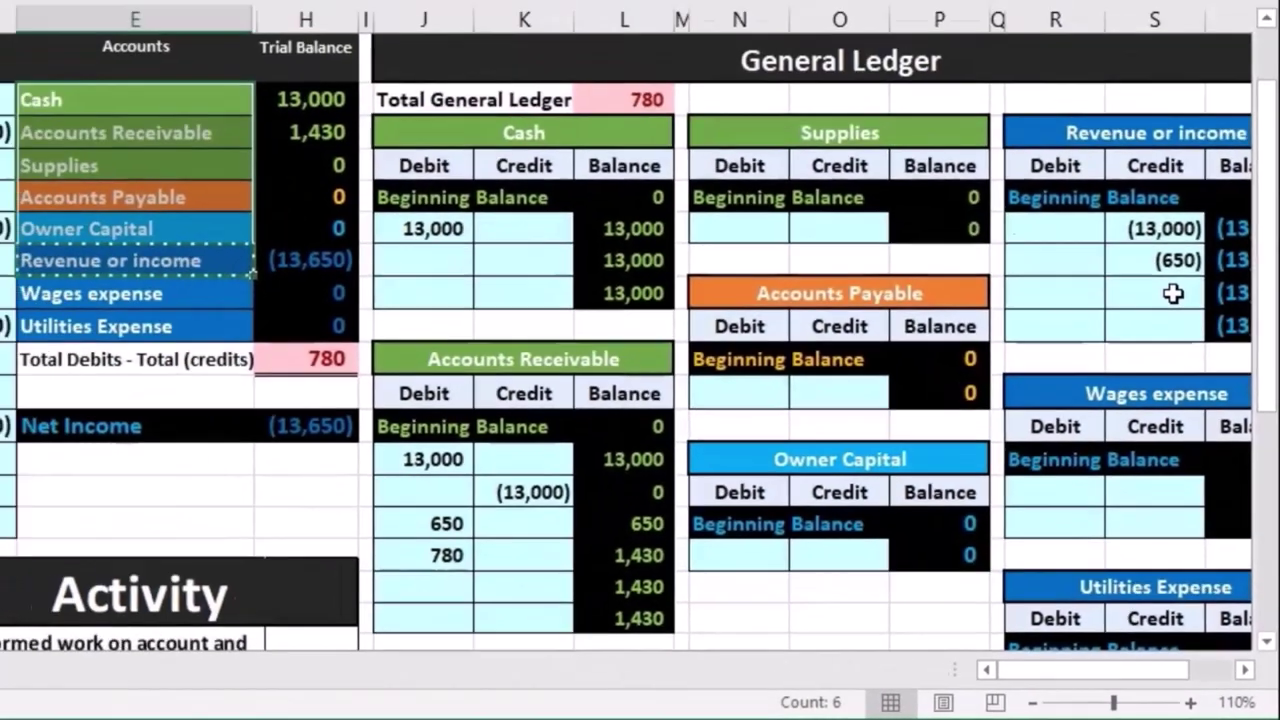
click(1175, 298)
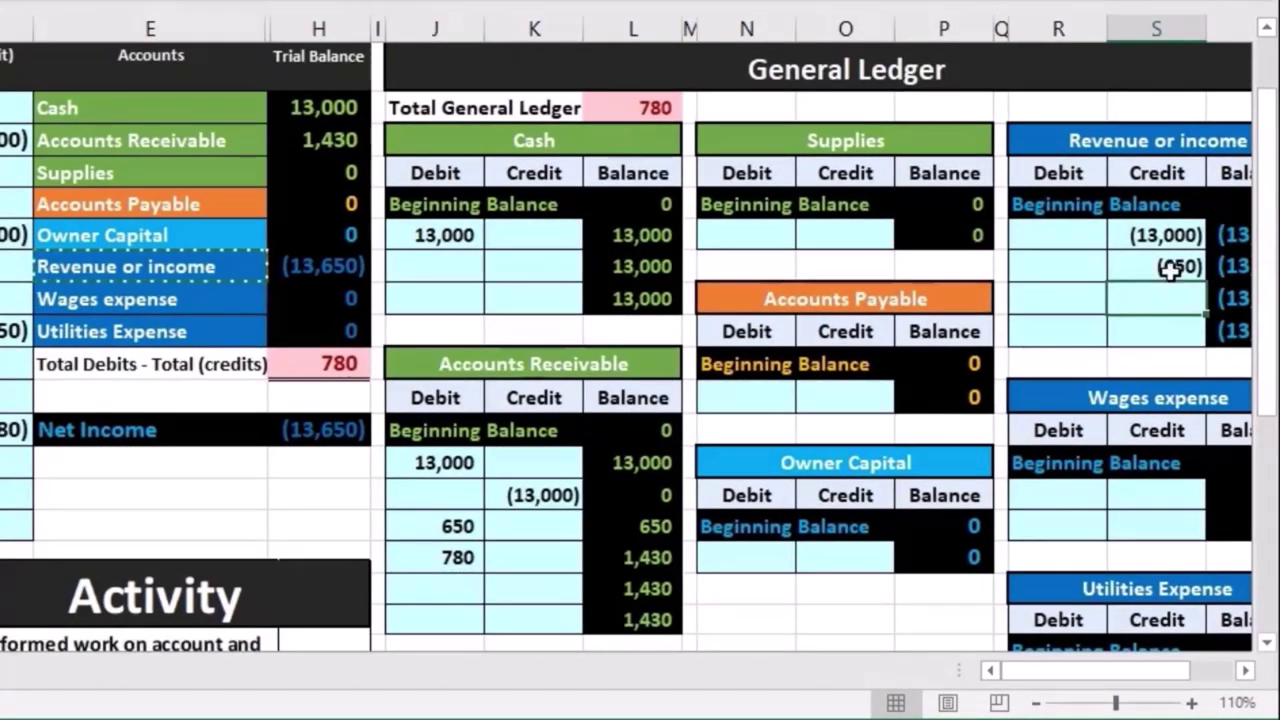
drag(1158, 232, 1157, 276)
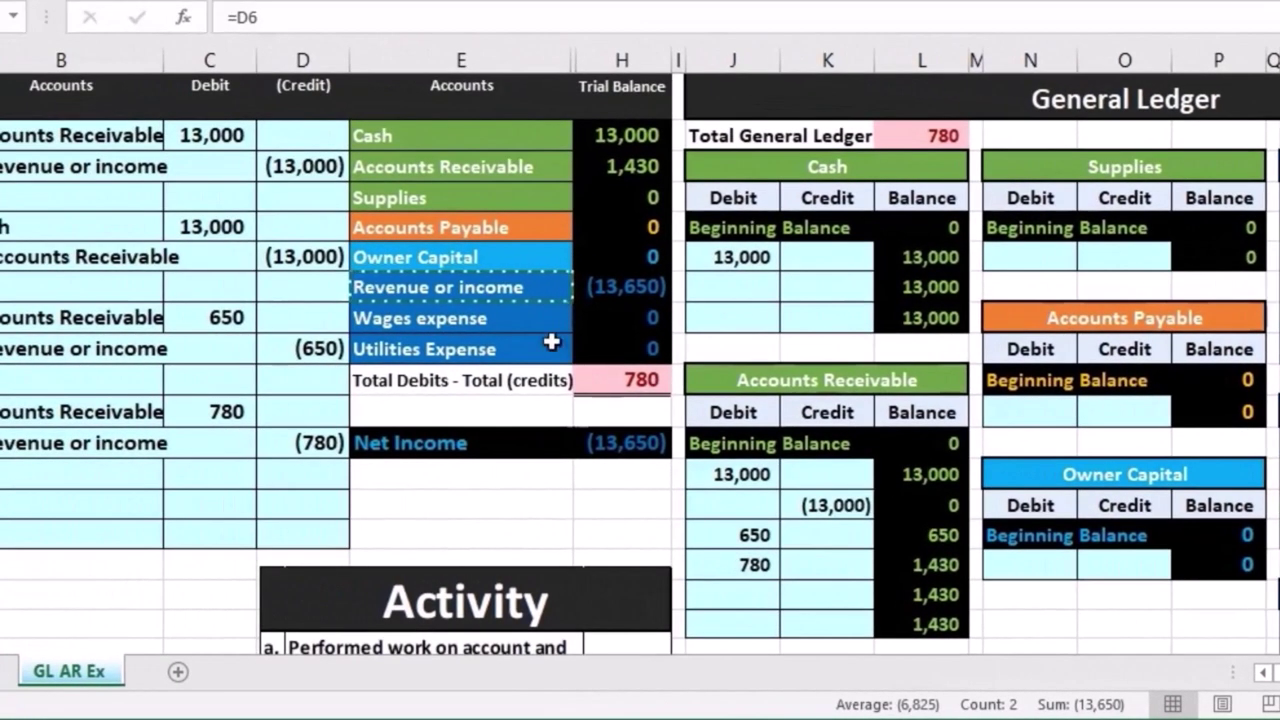
click(311, 441)
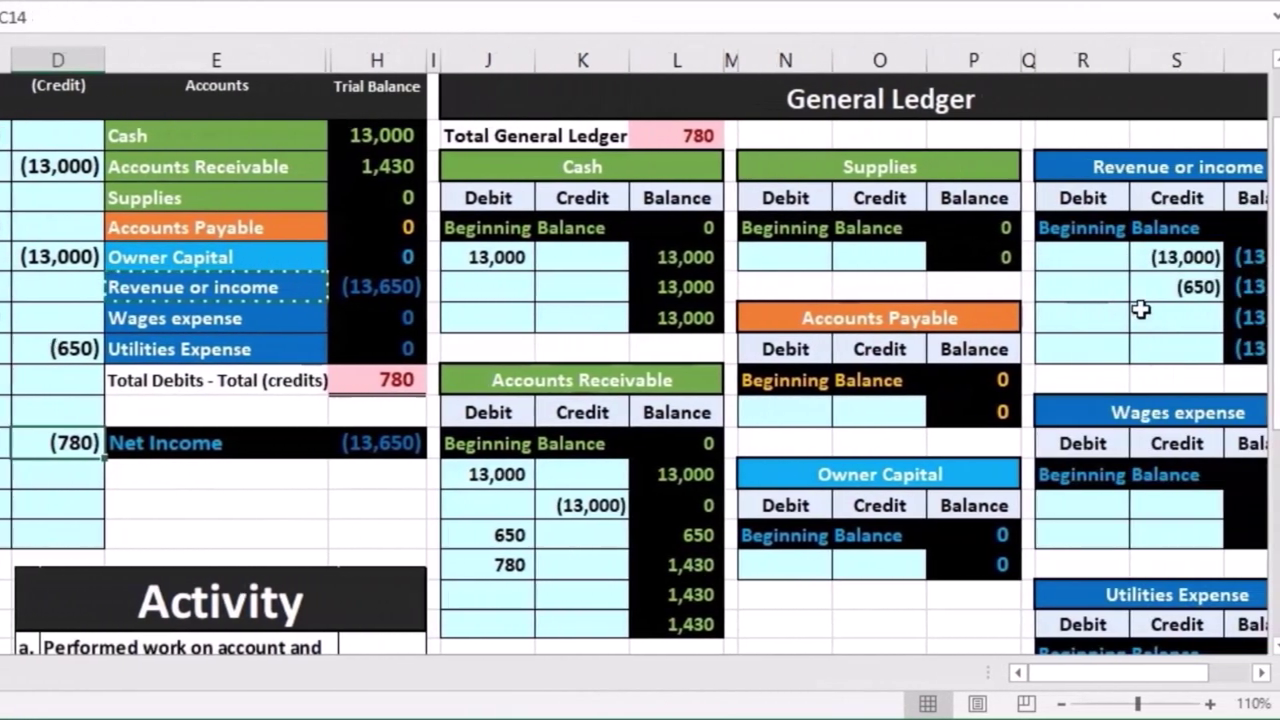
click(1155, 316)
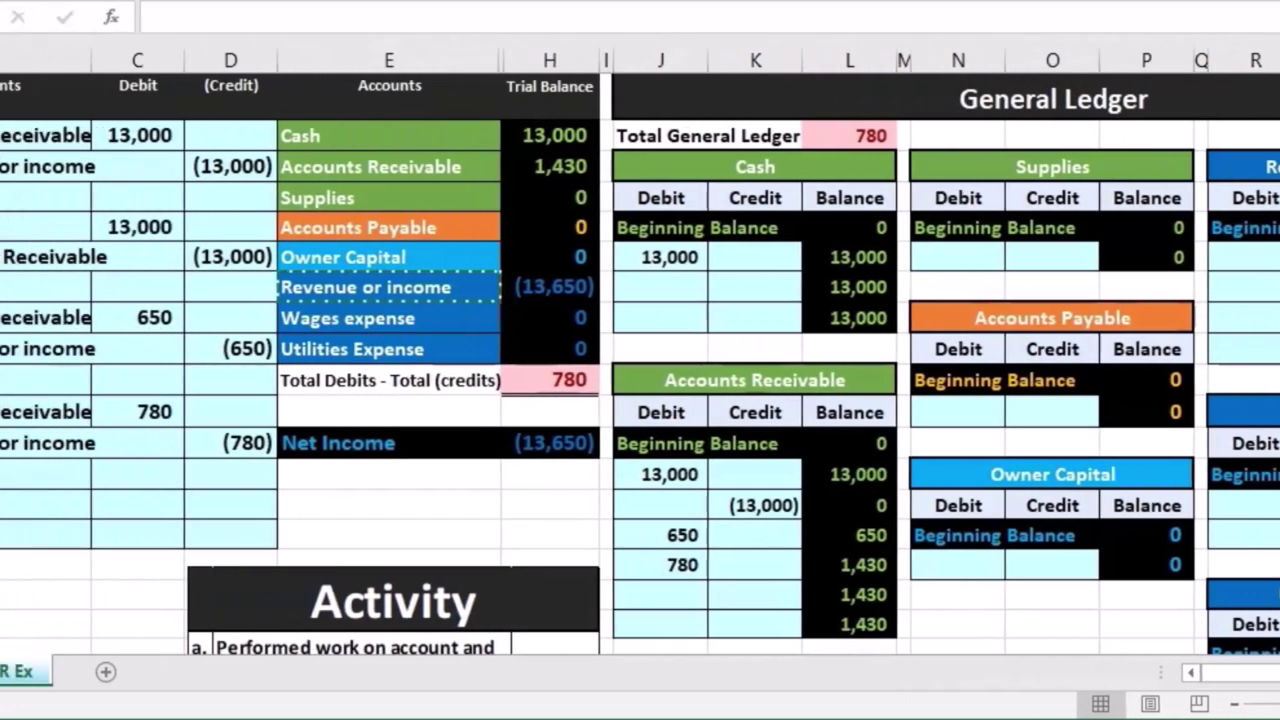
text(=)
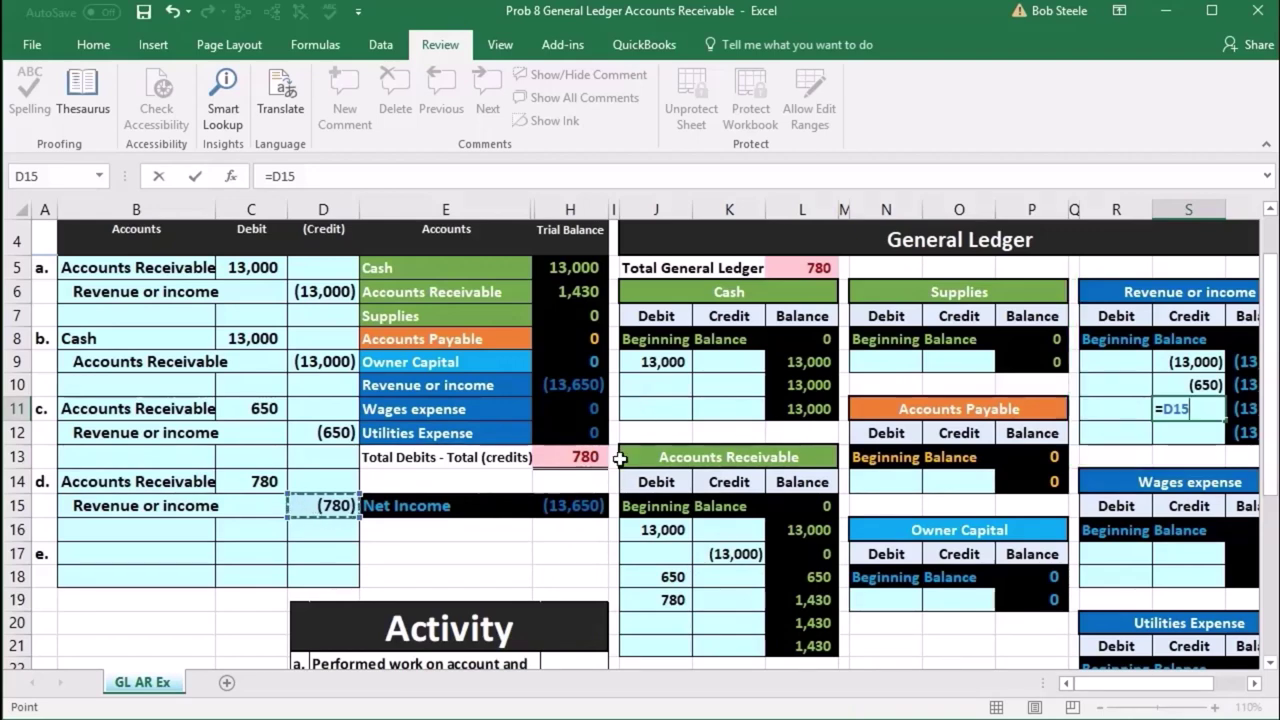
key(Return)
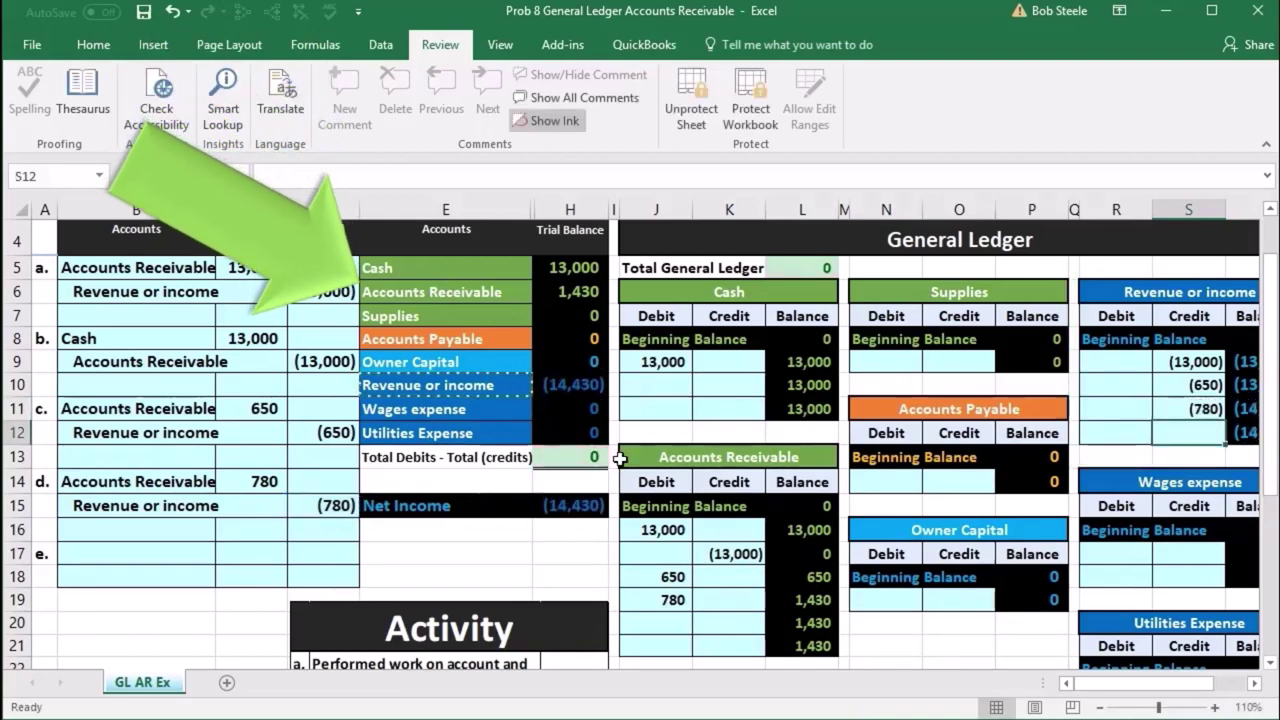
- Check the formula and balance of the Revenue or income account in the trial balance
click(575, 391)
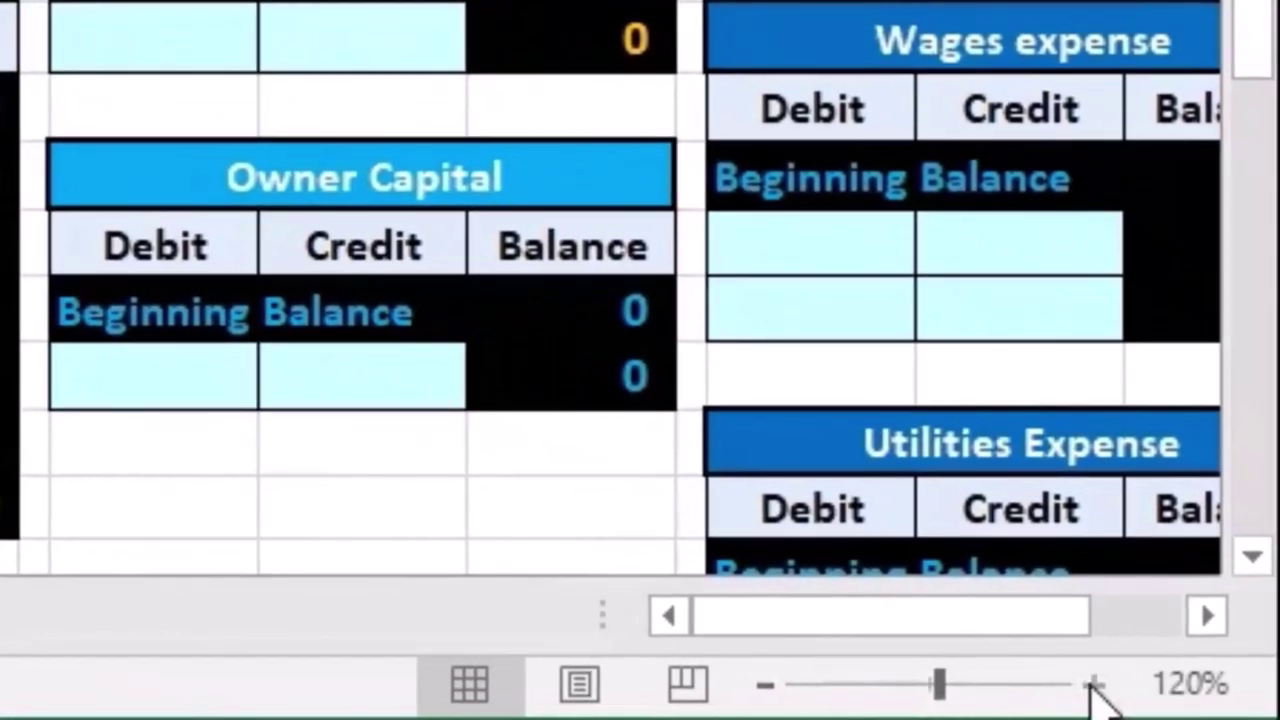
click(1094, 685)
drag(990, 637, 852, 630)
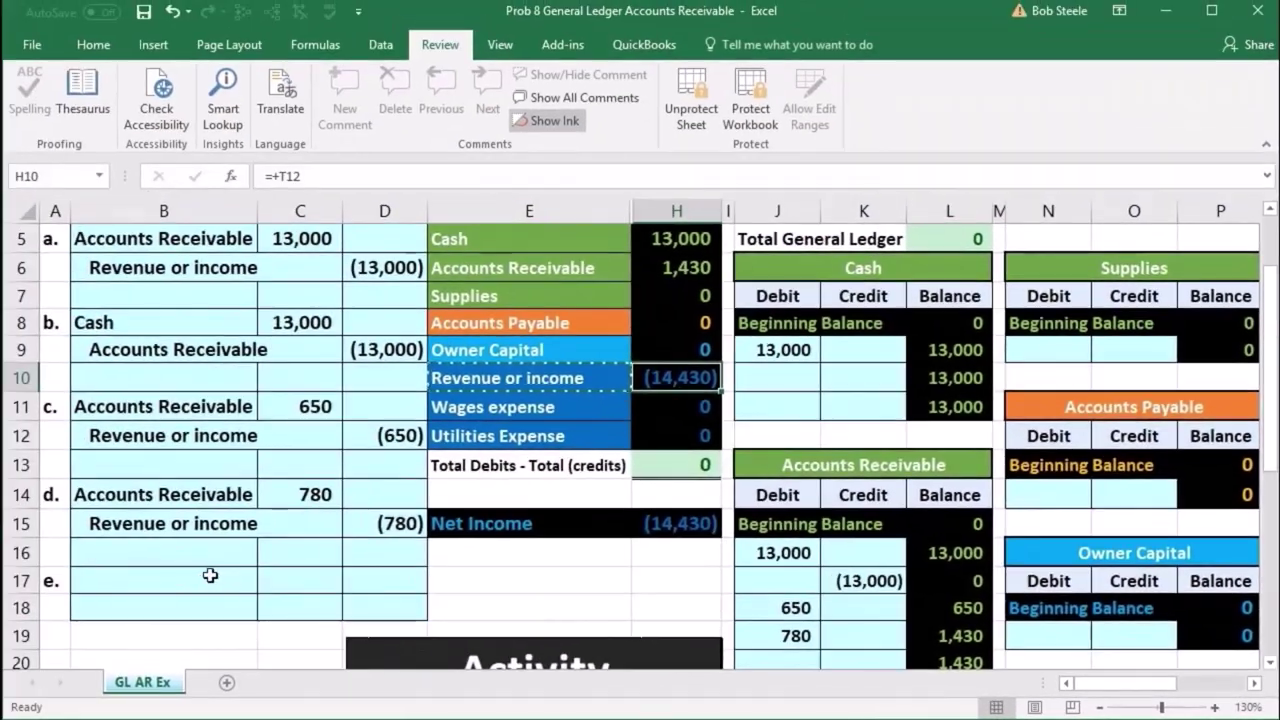
- Read transaction e. in the Activity list and examine the Cash account and its balance in the trial balance
click(206, 573)
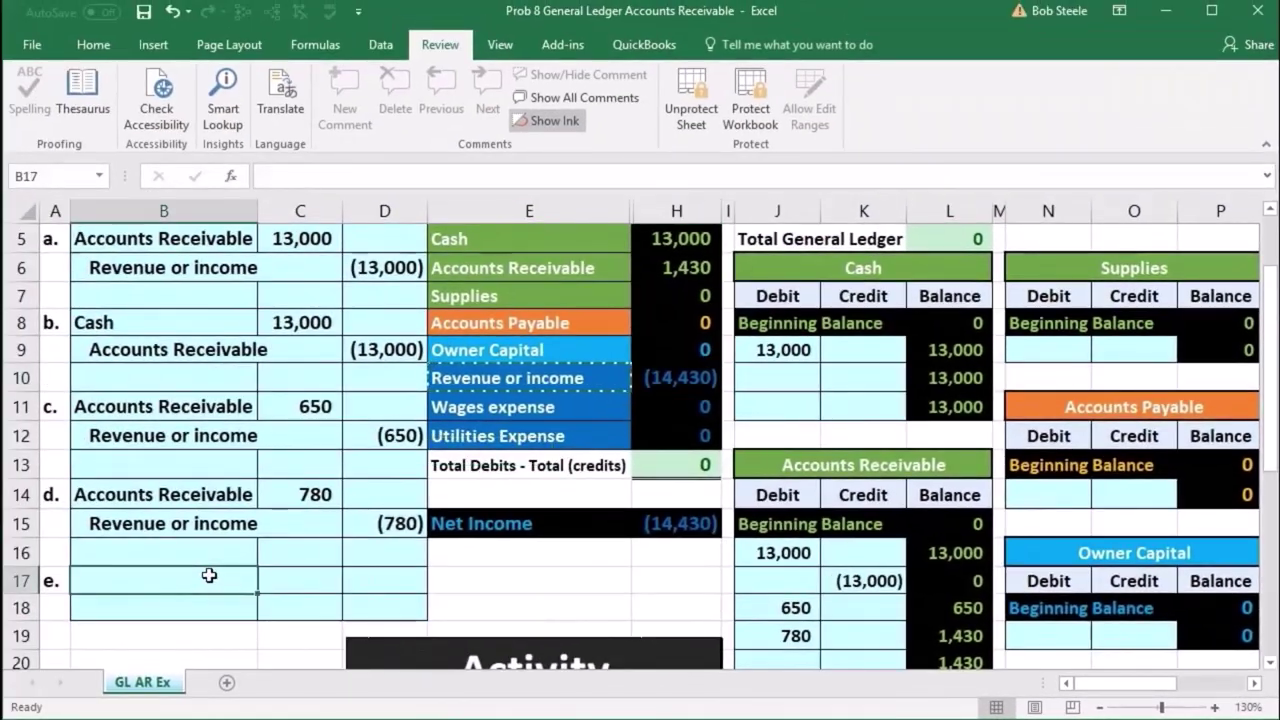
scroll(209, 575, down, 2)
scroll(209, 575, down, 2)
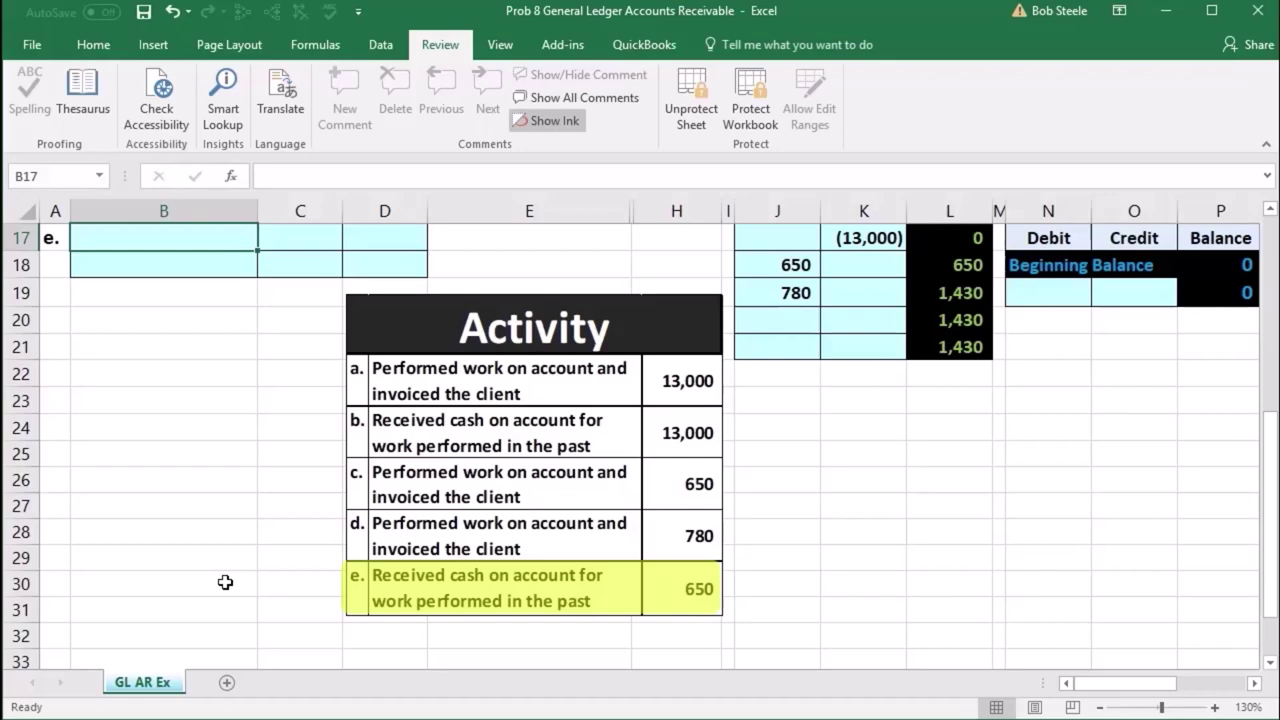
scroll(225, 582, up, 5)
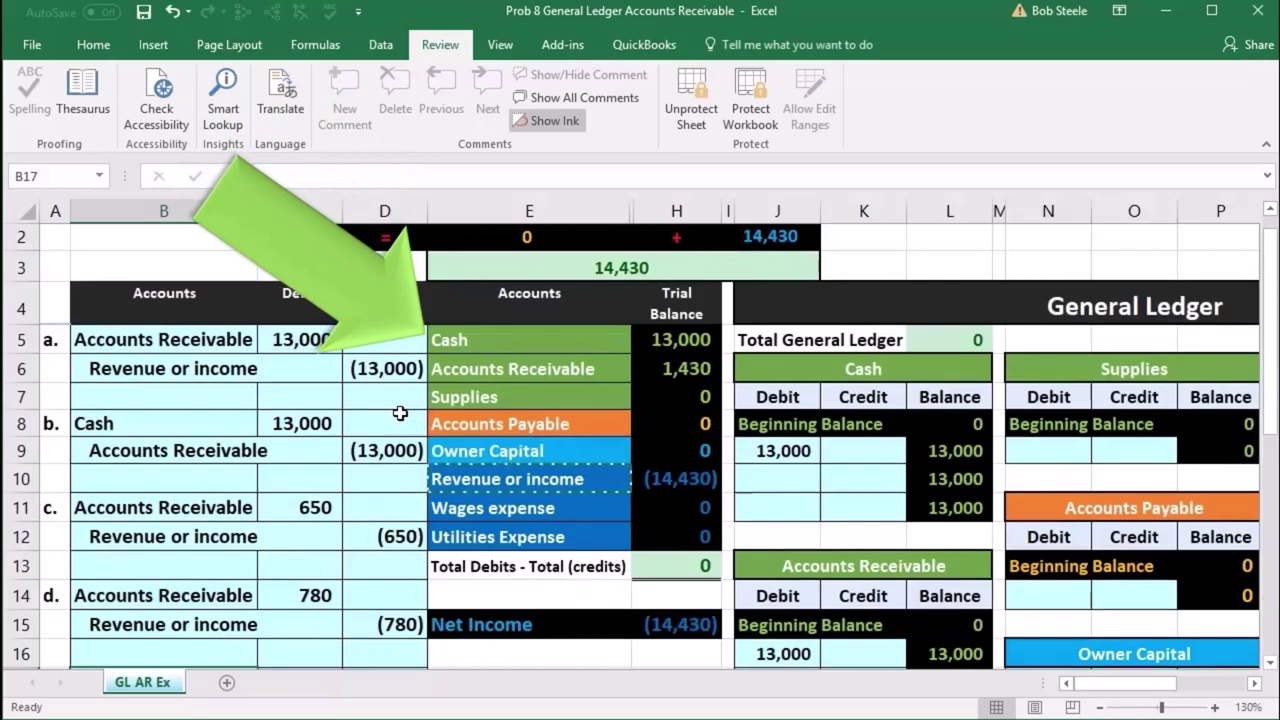
scroll(400, 413, down, 3)
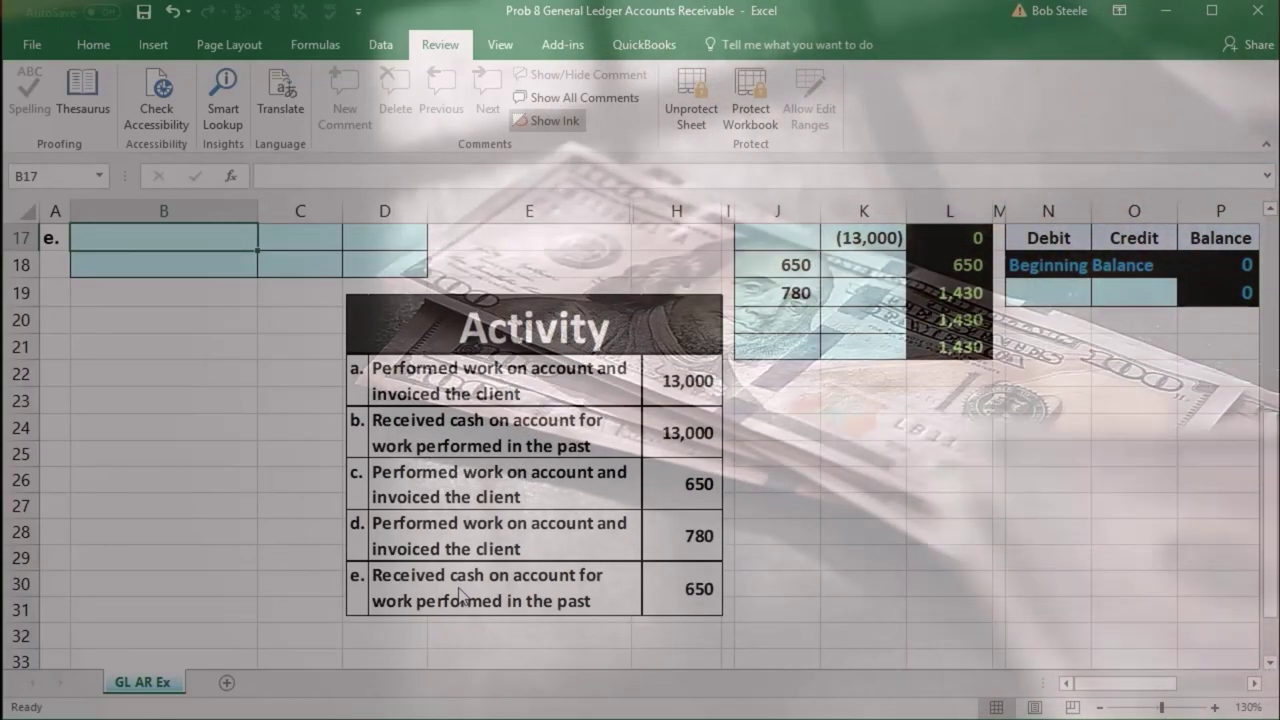
scroll(460, 595, up, 4)
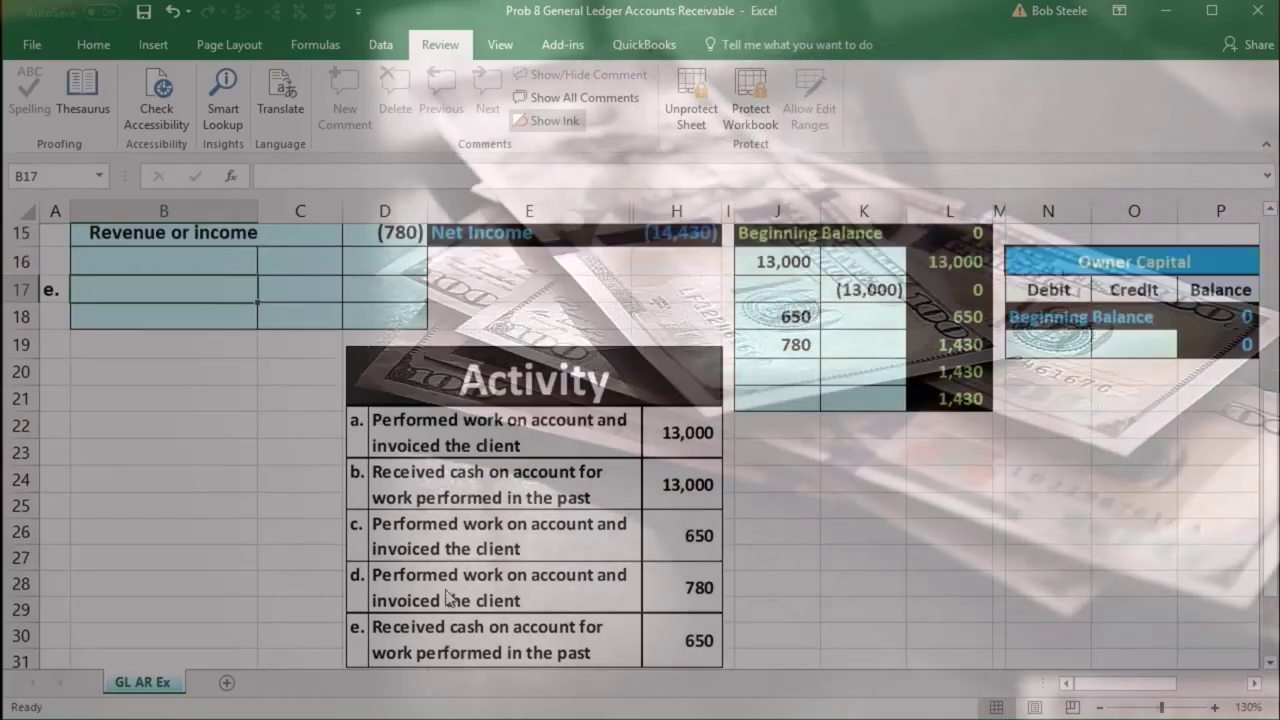
scroll(447, 597, up, 2)
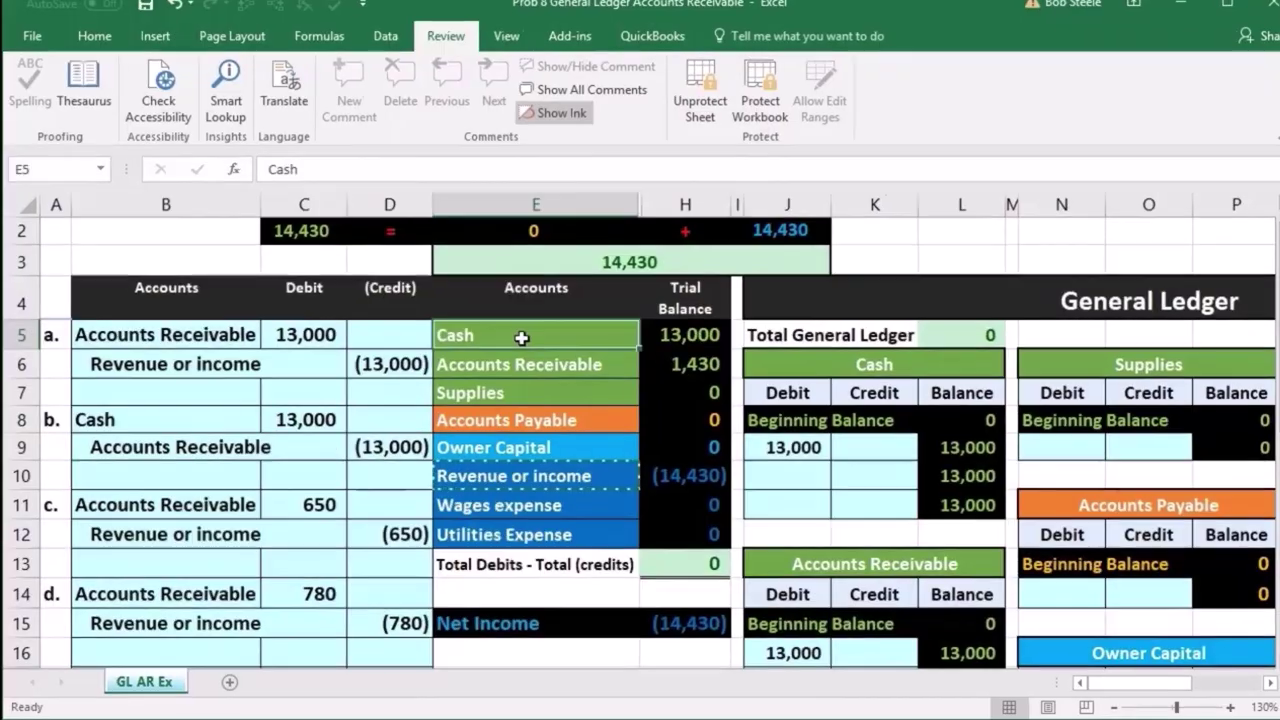
drag(500, 345, 645, 343)
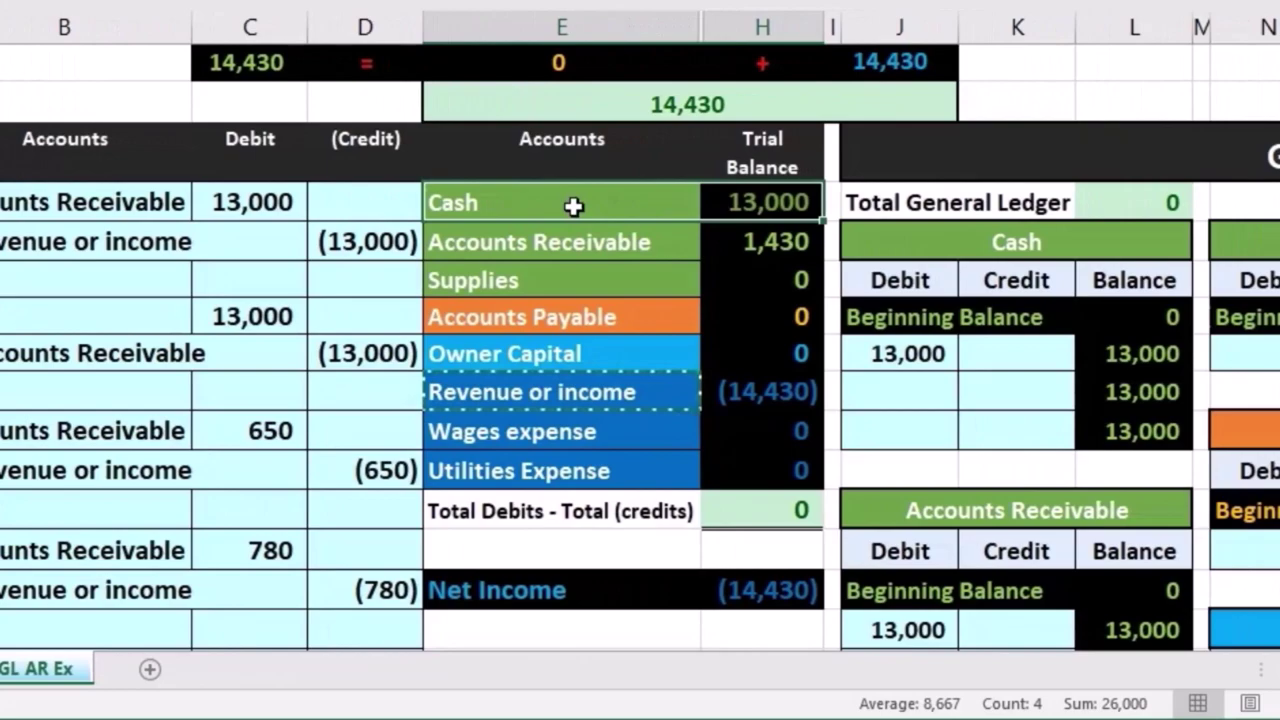
- Copy the Cash account name from the trial balance into B17 as values only for entry e
click(573, 205)
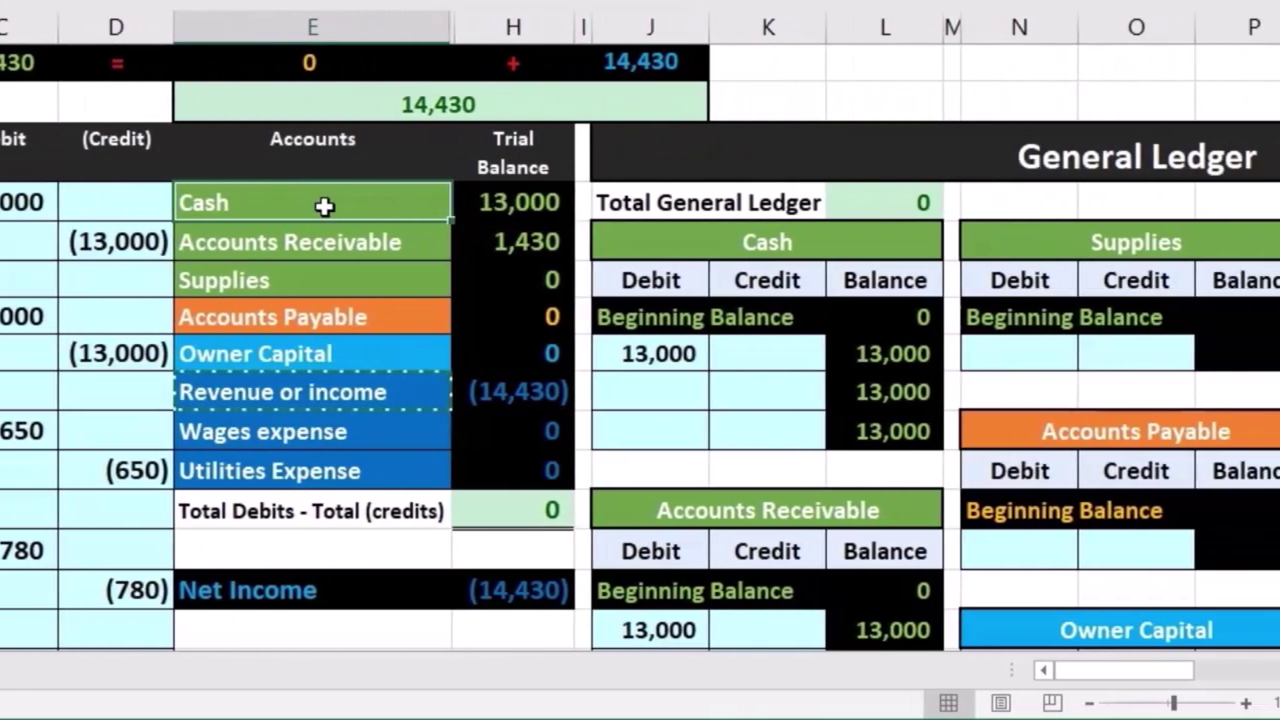
right_click(574, 206)
click(292, 228)
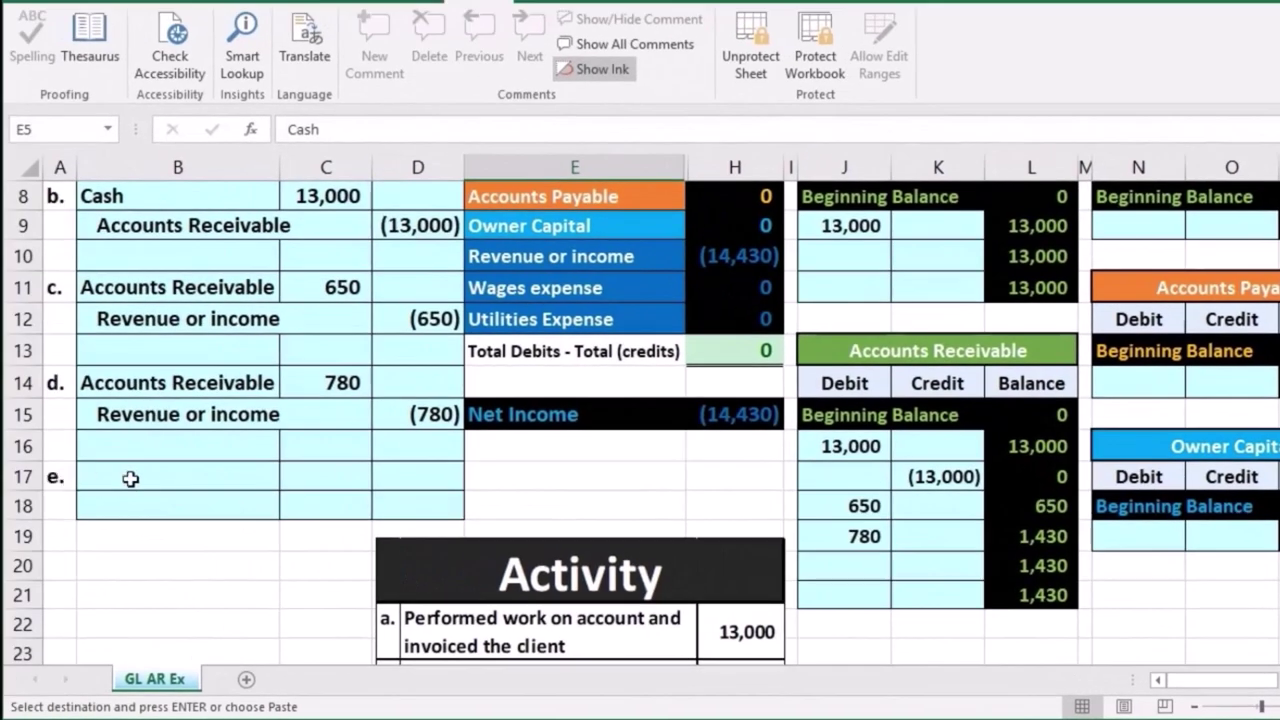
click(124, 476)
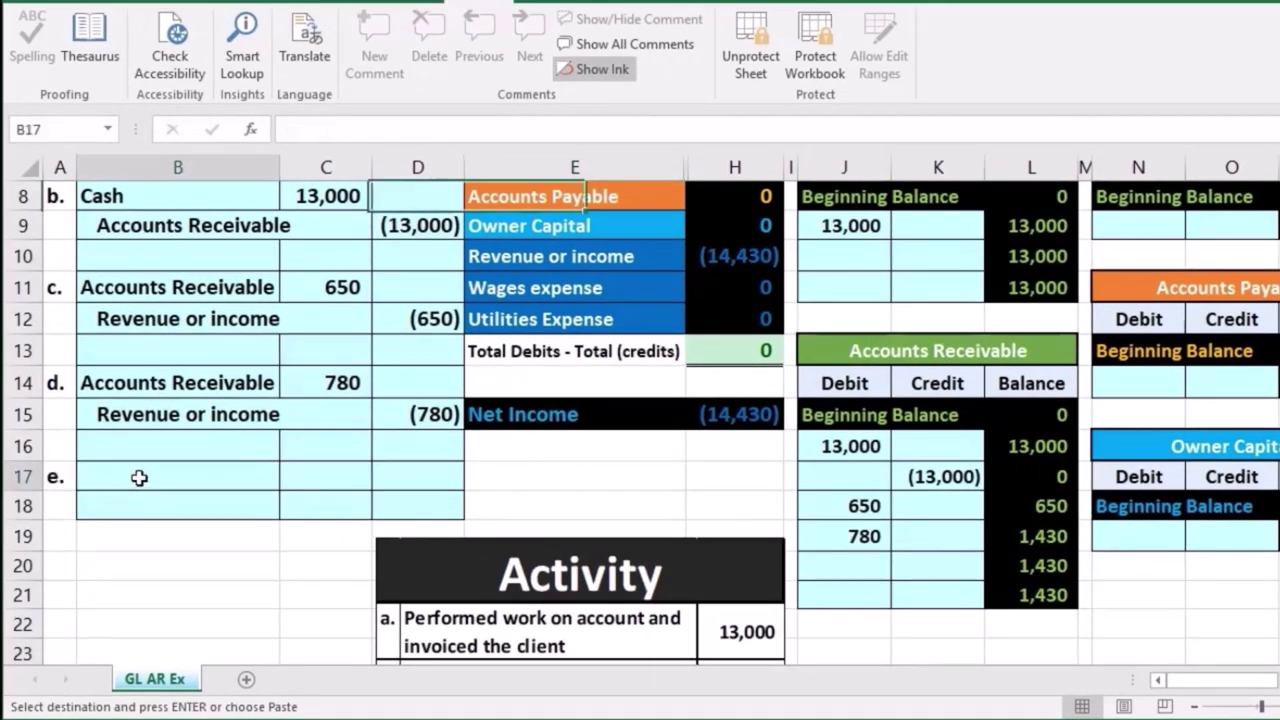
right_click(139, 478)
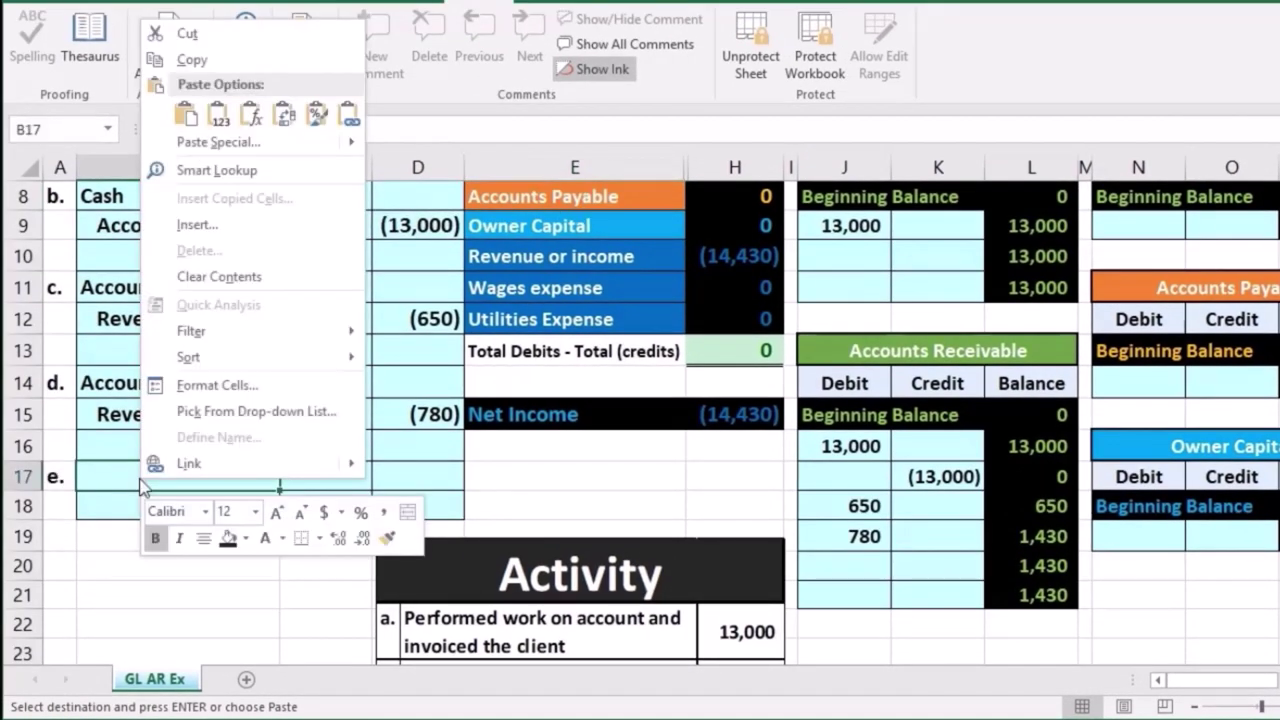
click(218, 115)
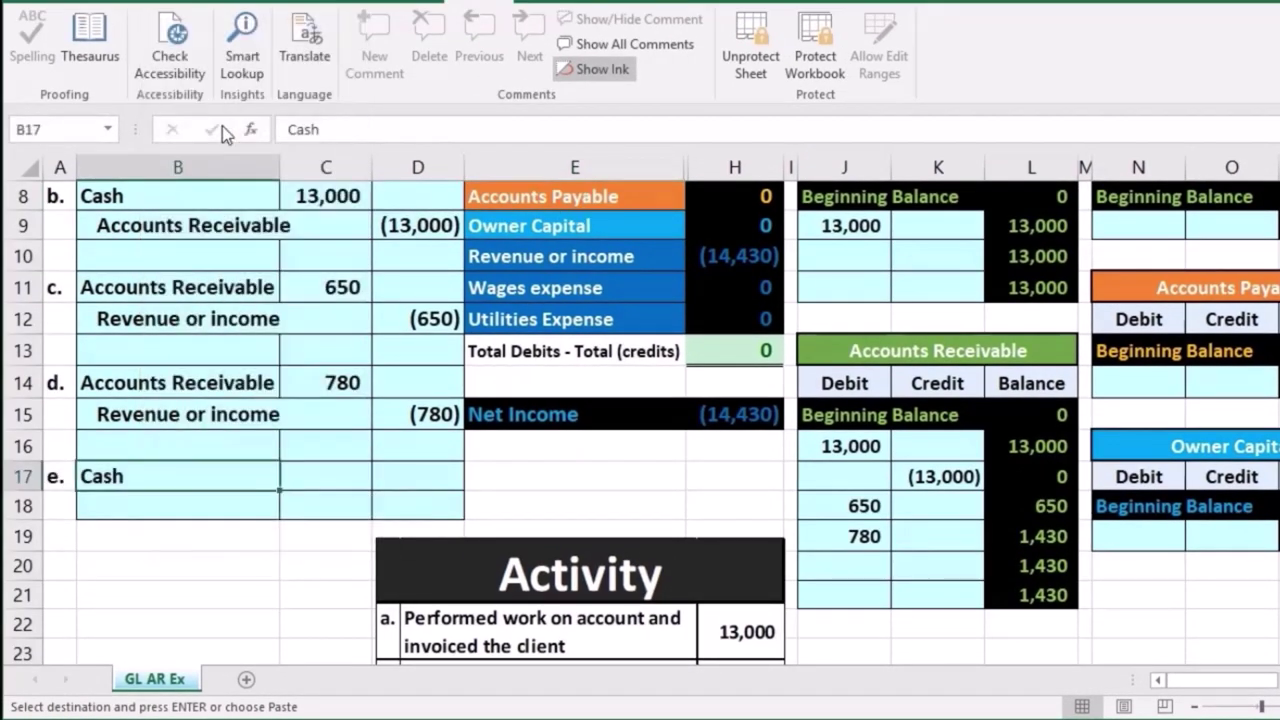
- Enter the debit amount 650 for entry e. in C17
click(331, 477)
scroll(331, 477, down, 3)
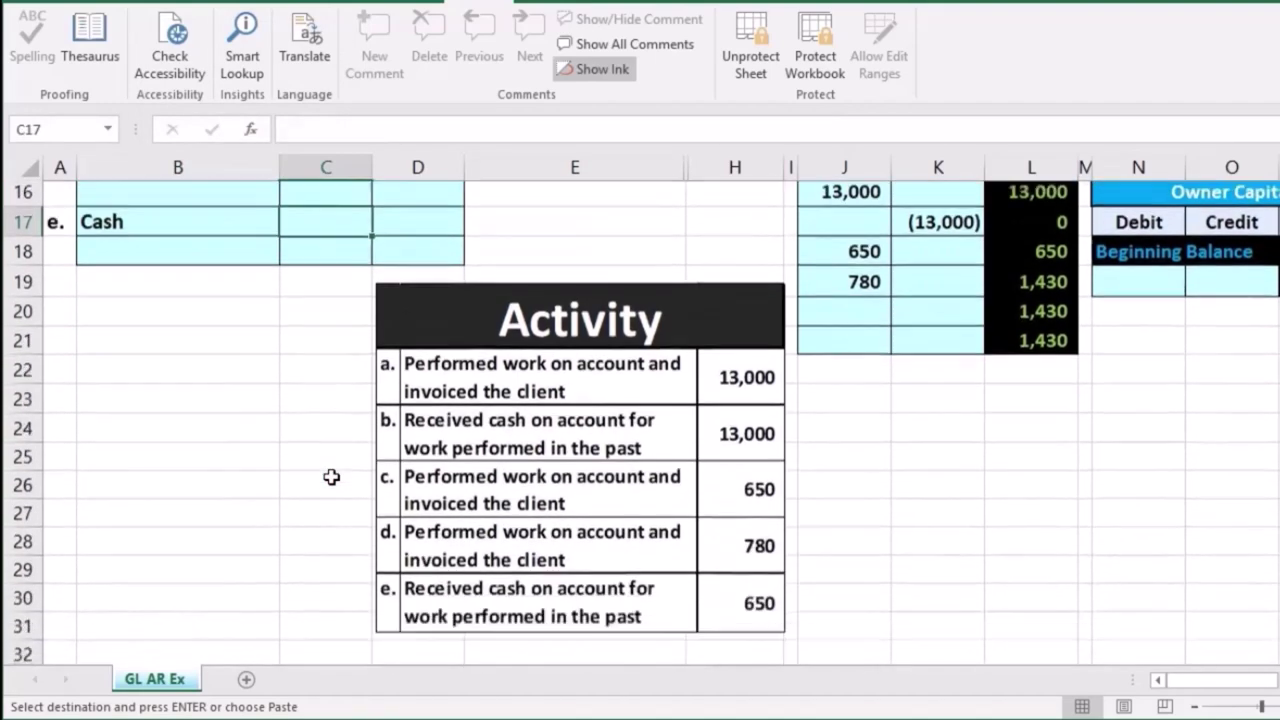
text(6)
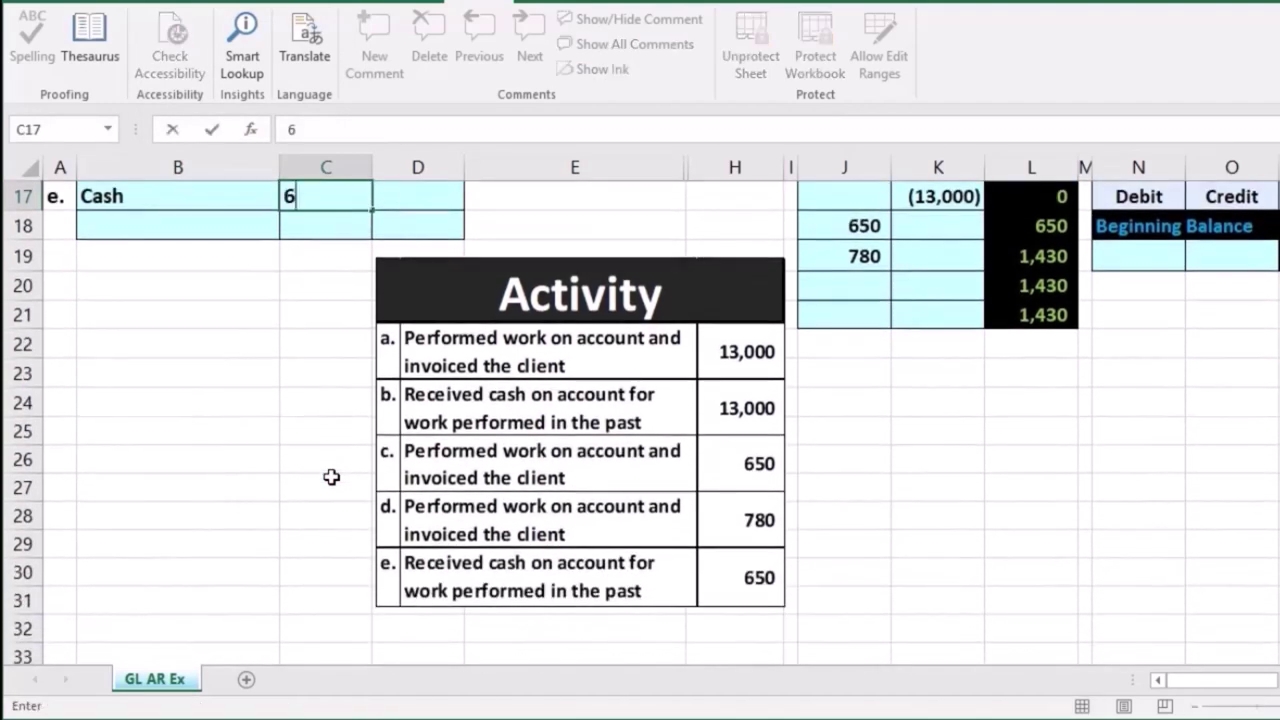
text(50)
key(Return)
- Enter the credit amount of entry e. in D18 with the formula -C17
scroll(331, 477, up, 1)
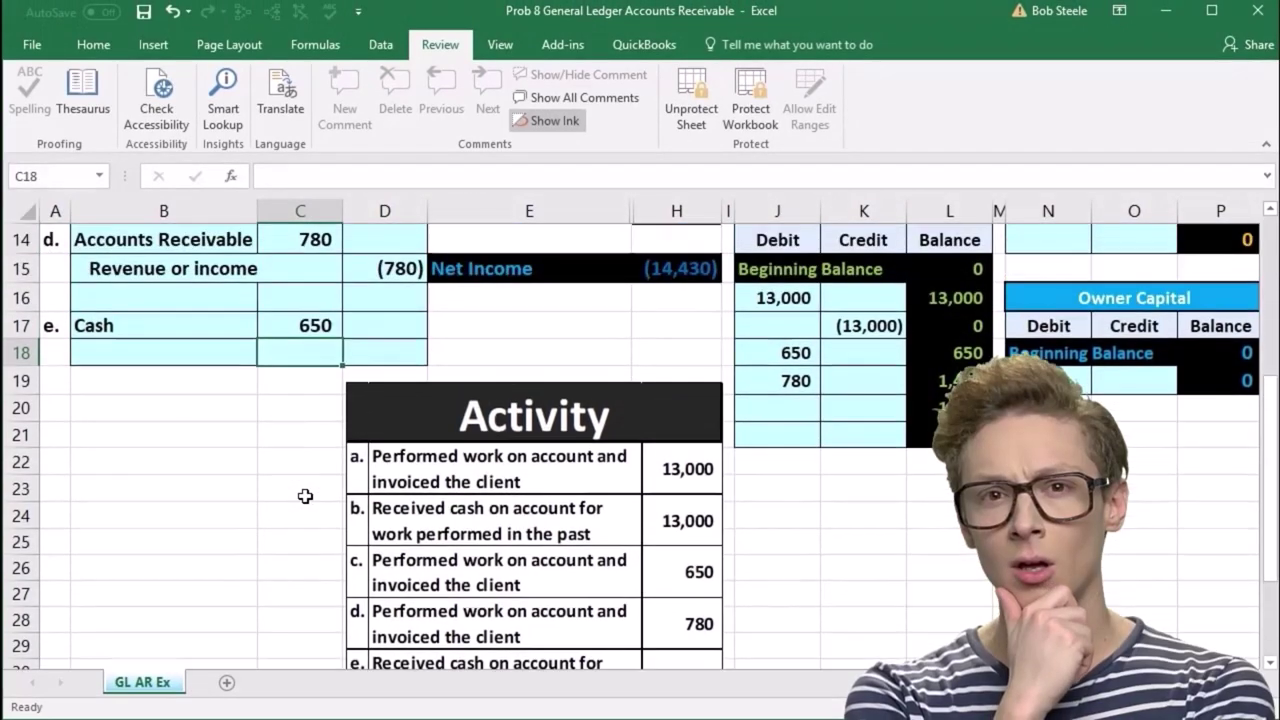
key(Right)
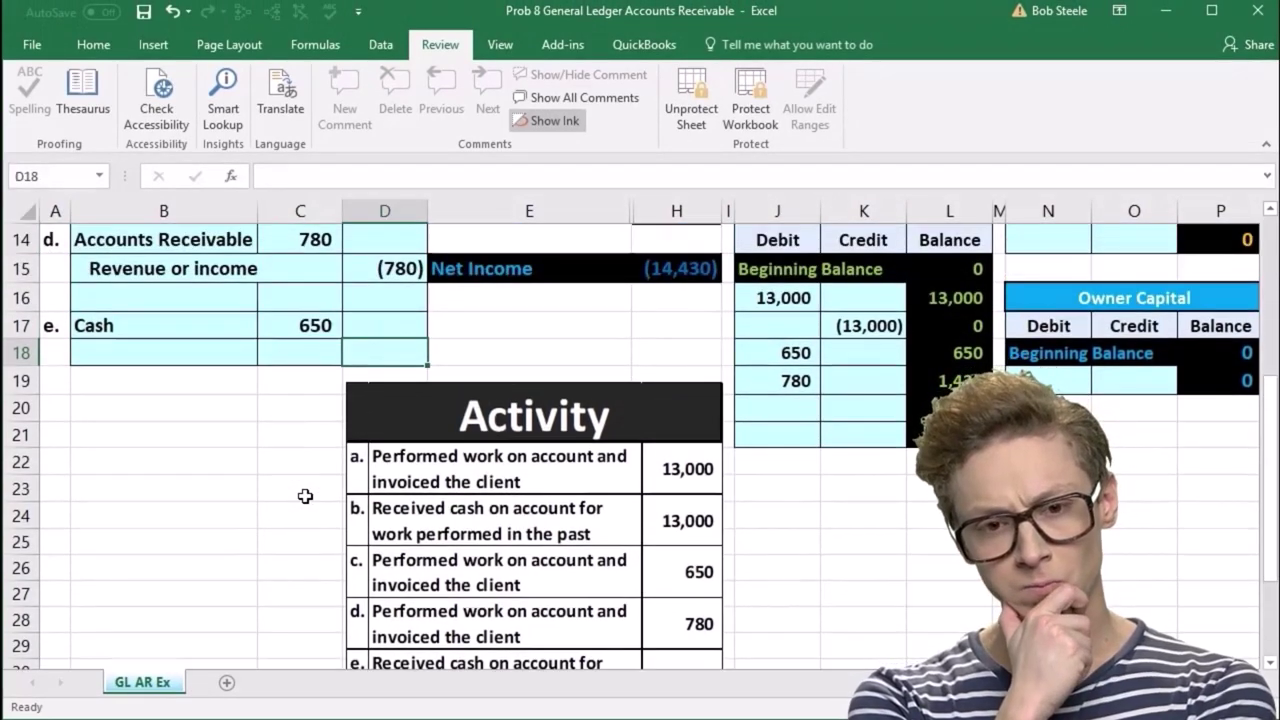
text(-)
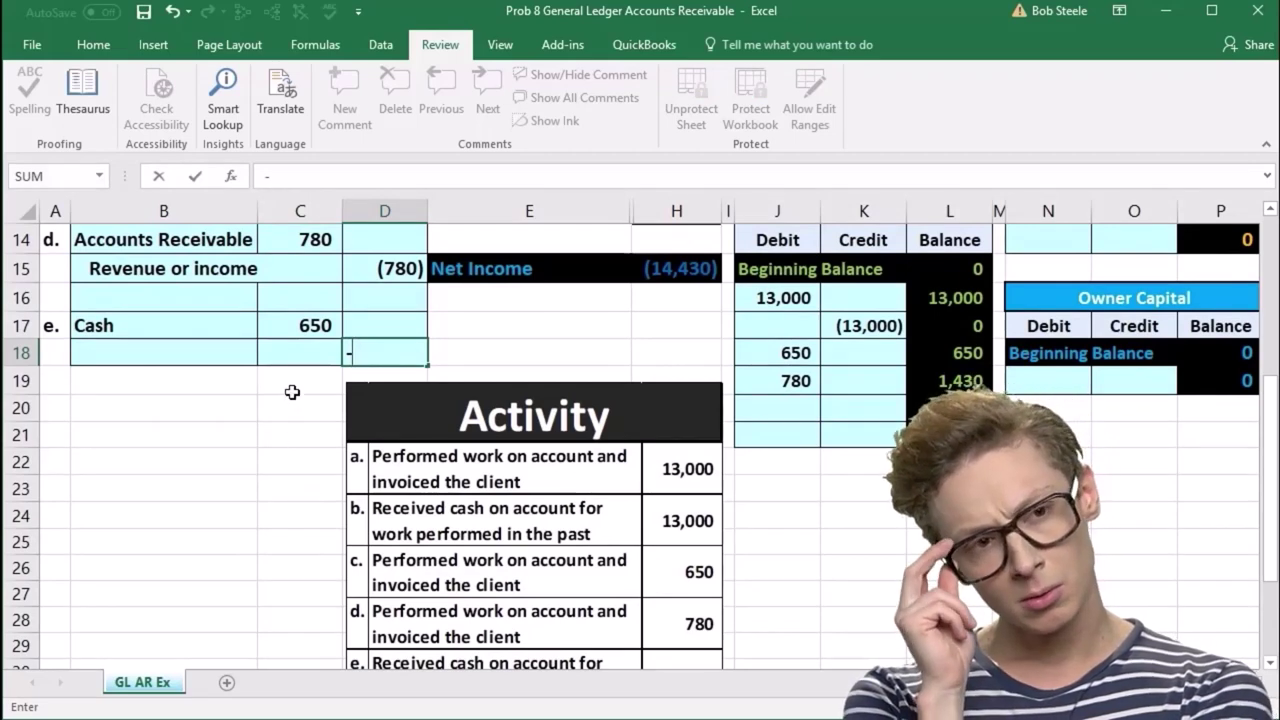
click(292, 328)
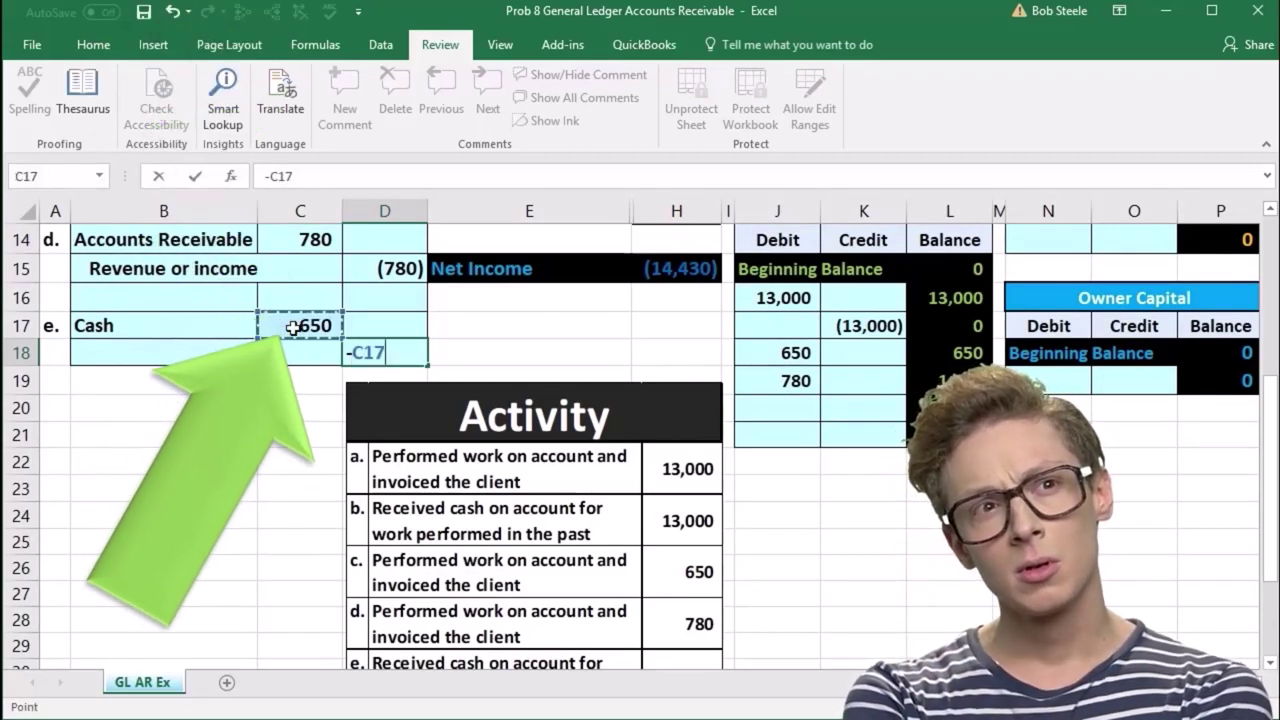
key(Return)
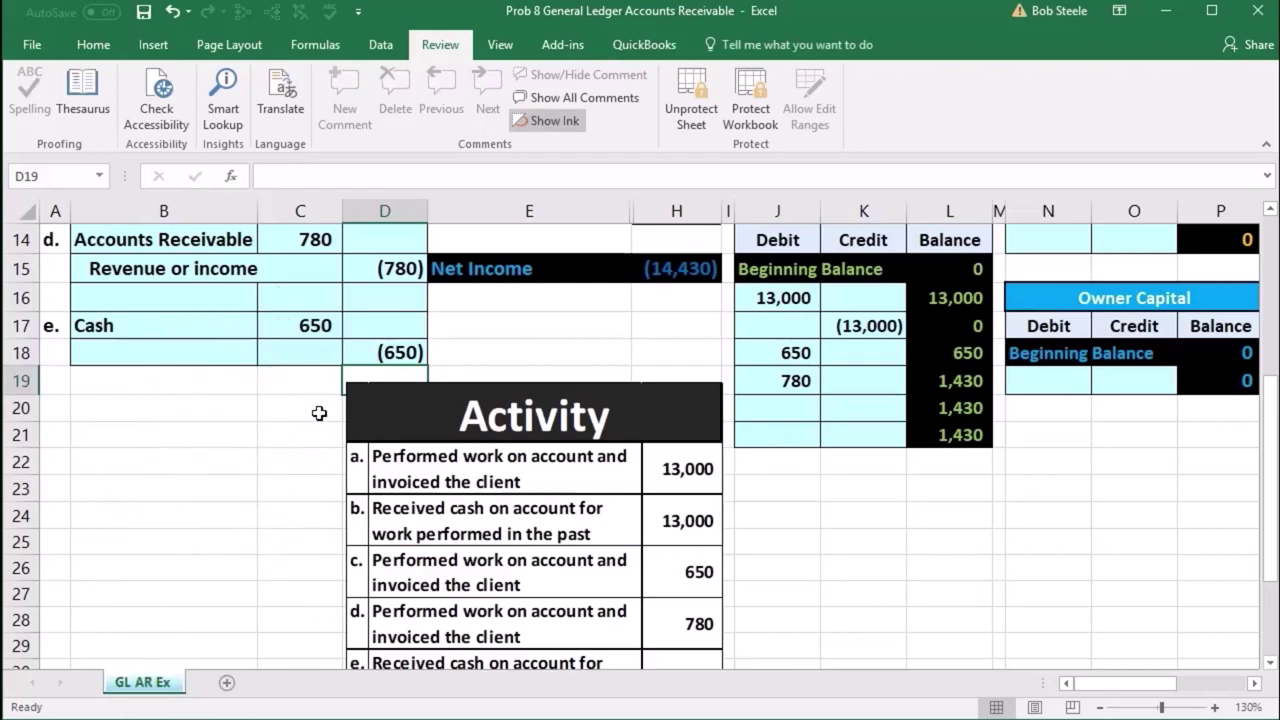
- Examine the Revenue or income account in the trial balance and the credit line of entry c
scroll(319, 409, up, 2)
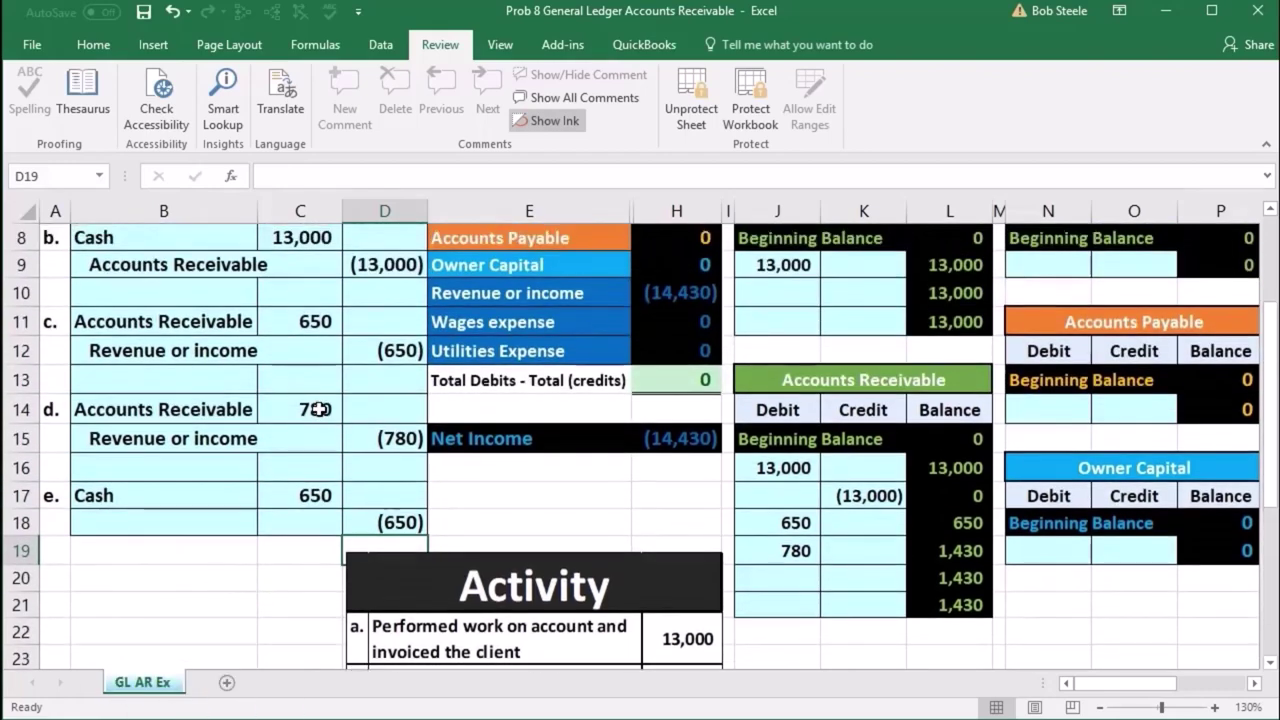
scroll(319, 409, up, 1)
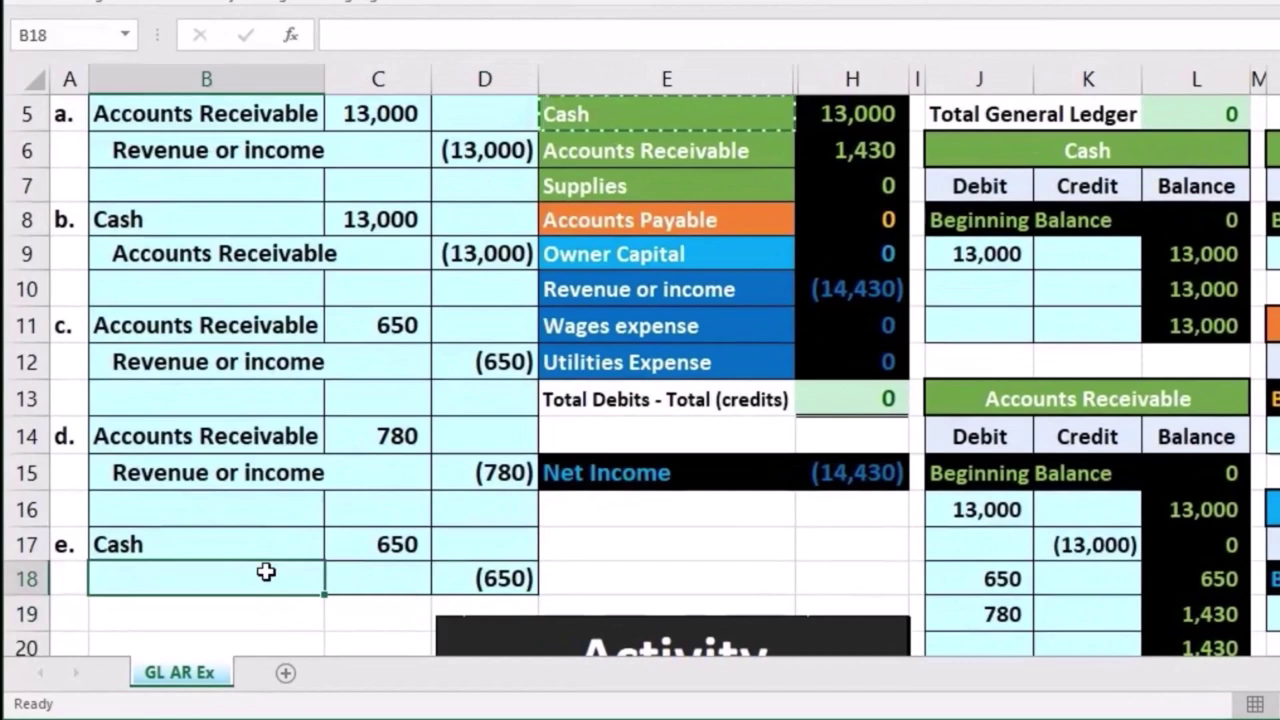
click(577, 289)
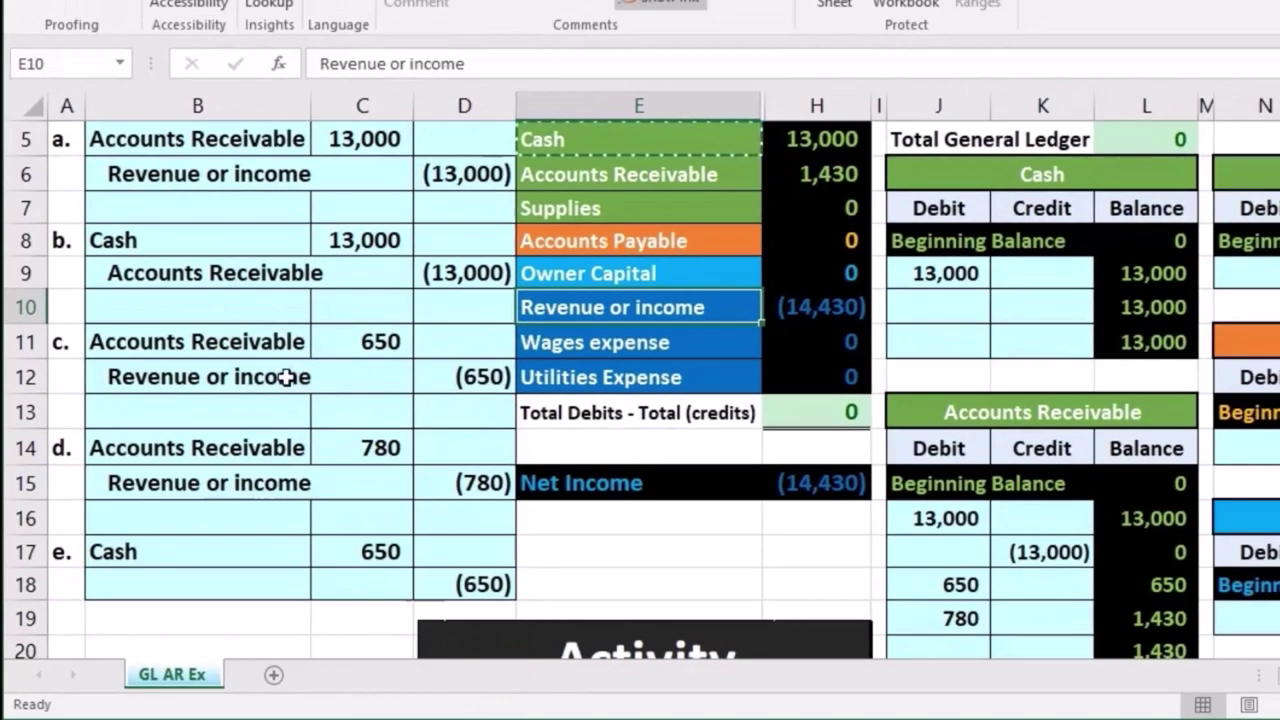
drag(285, 376, 430, 374)
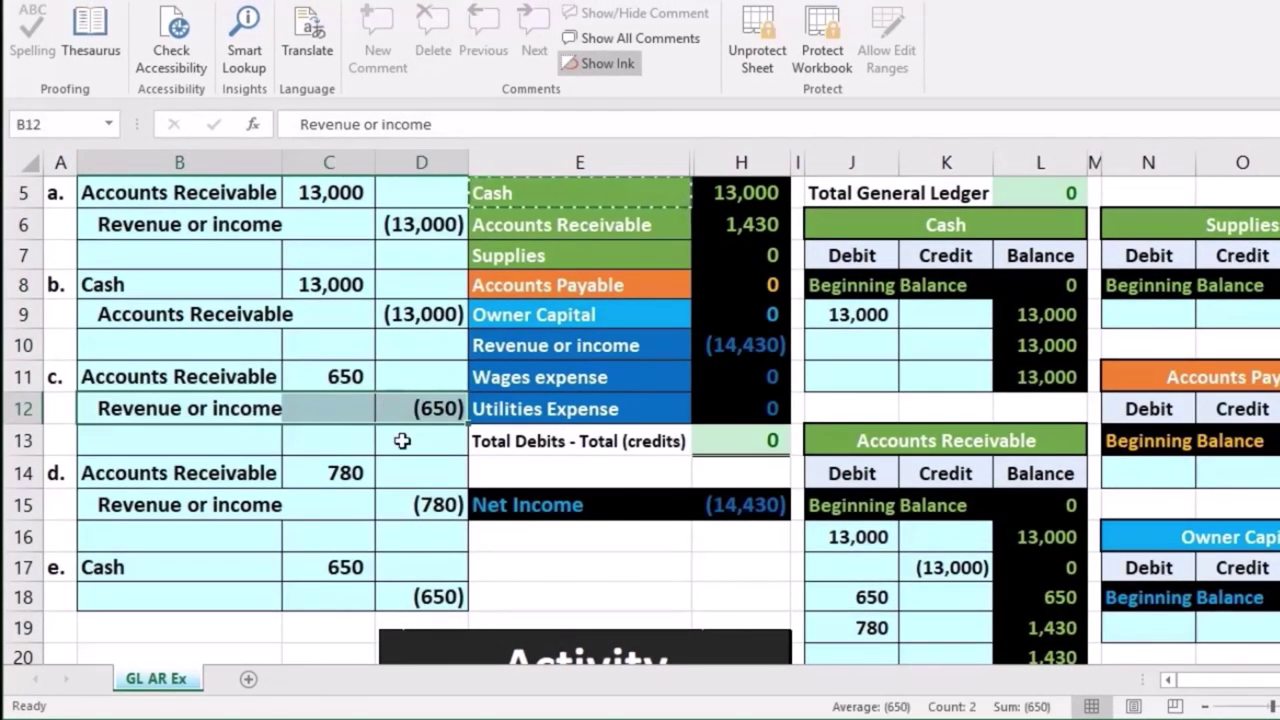
scroll(401, 440, up, 1)
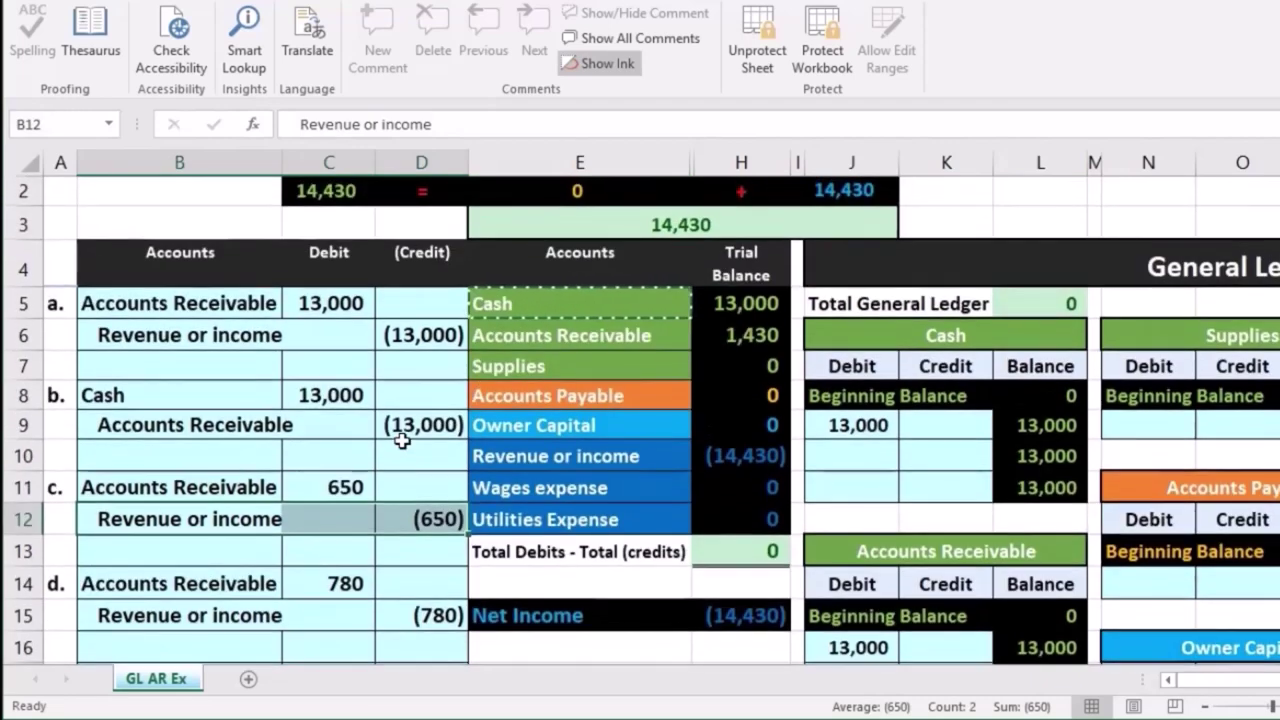
- Copy the Accounts Receivable account name from the trial balance into B18 as values only and indent it as entry e.'s credit account
click(519, 340)
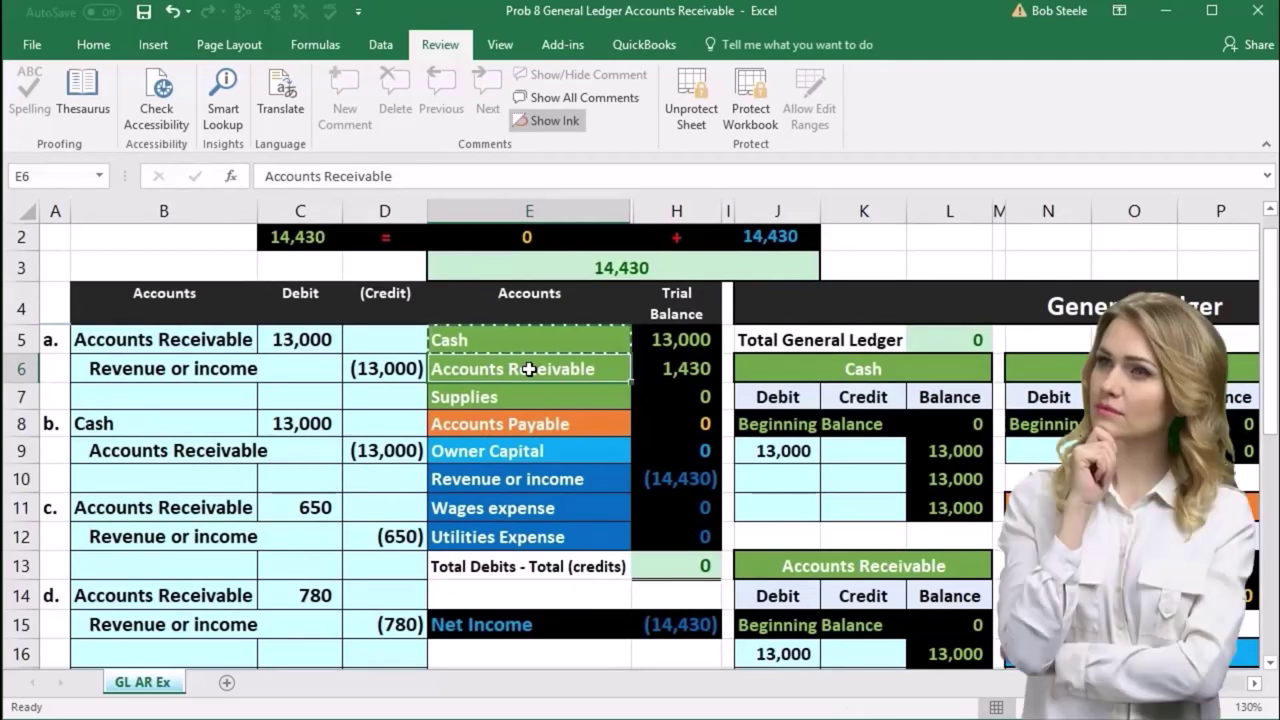
right_click(528, 369)
click(548, 402)
scroll(548, 399, down, 2)
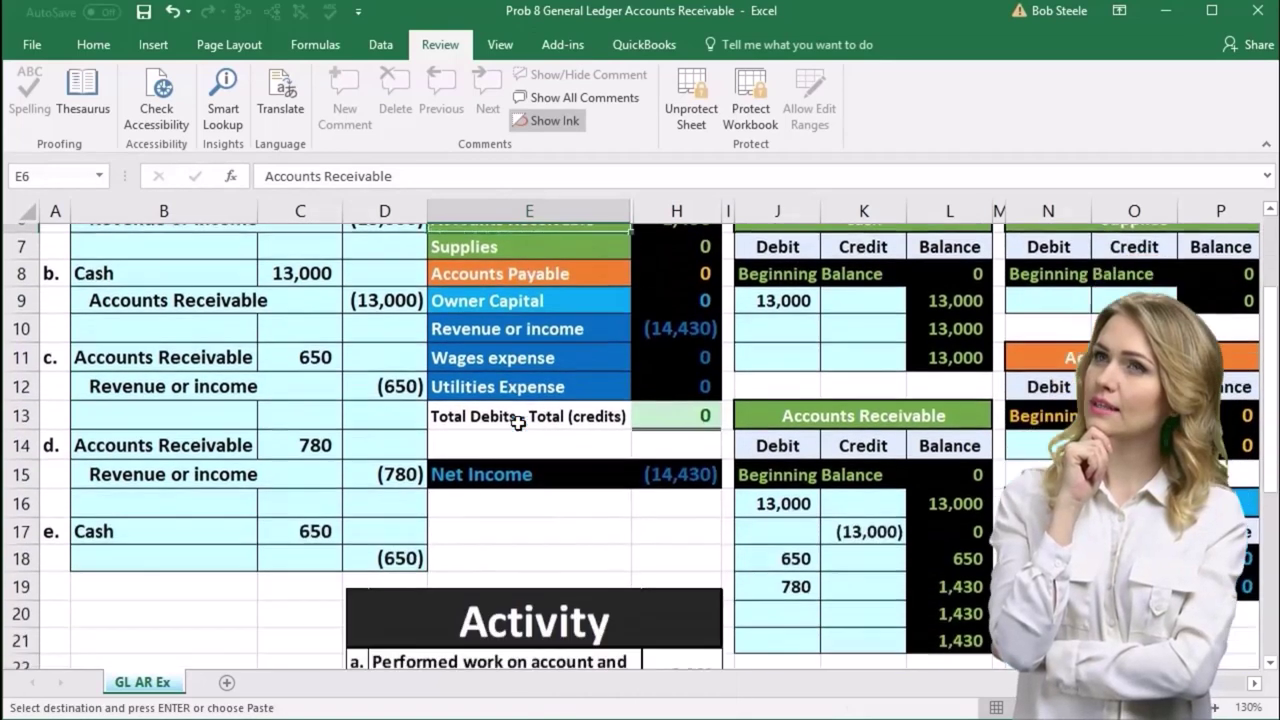
click(210, 523)
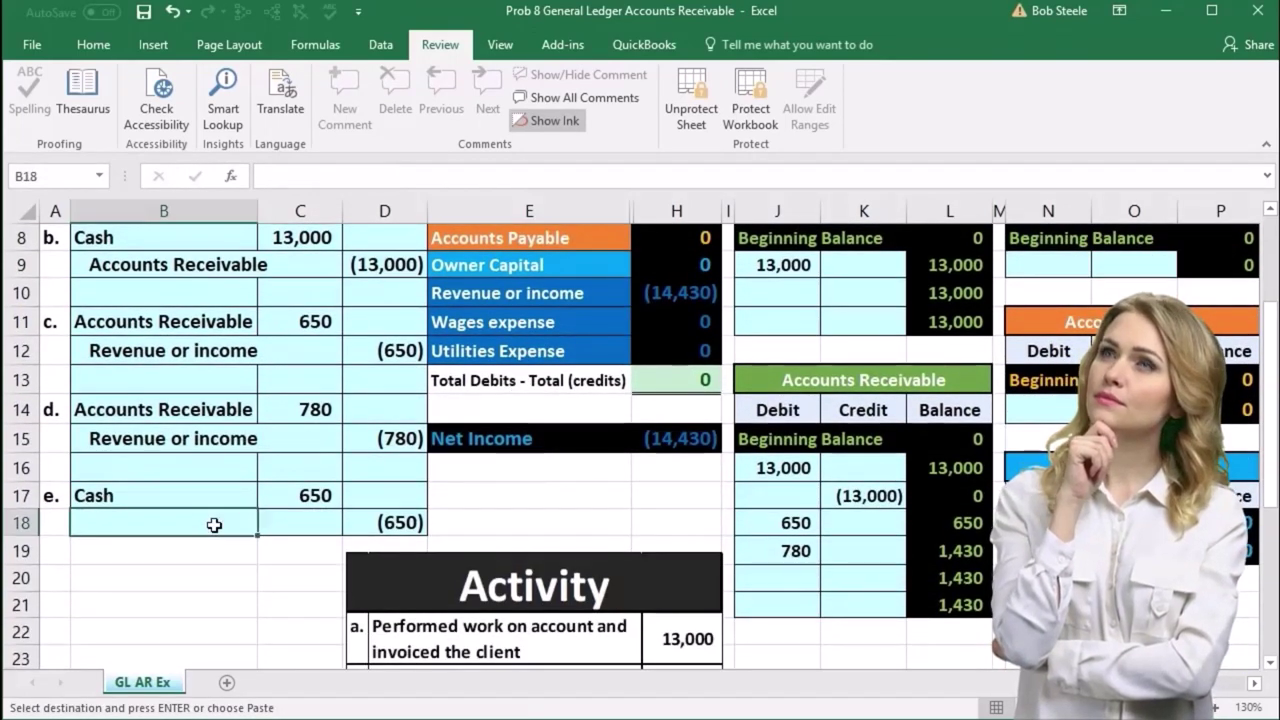
right_click(214, 525)
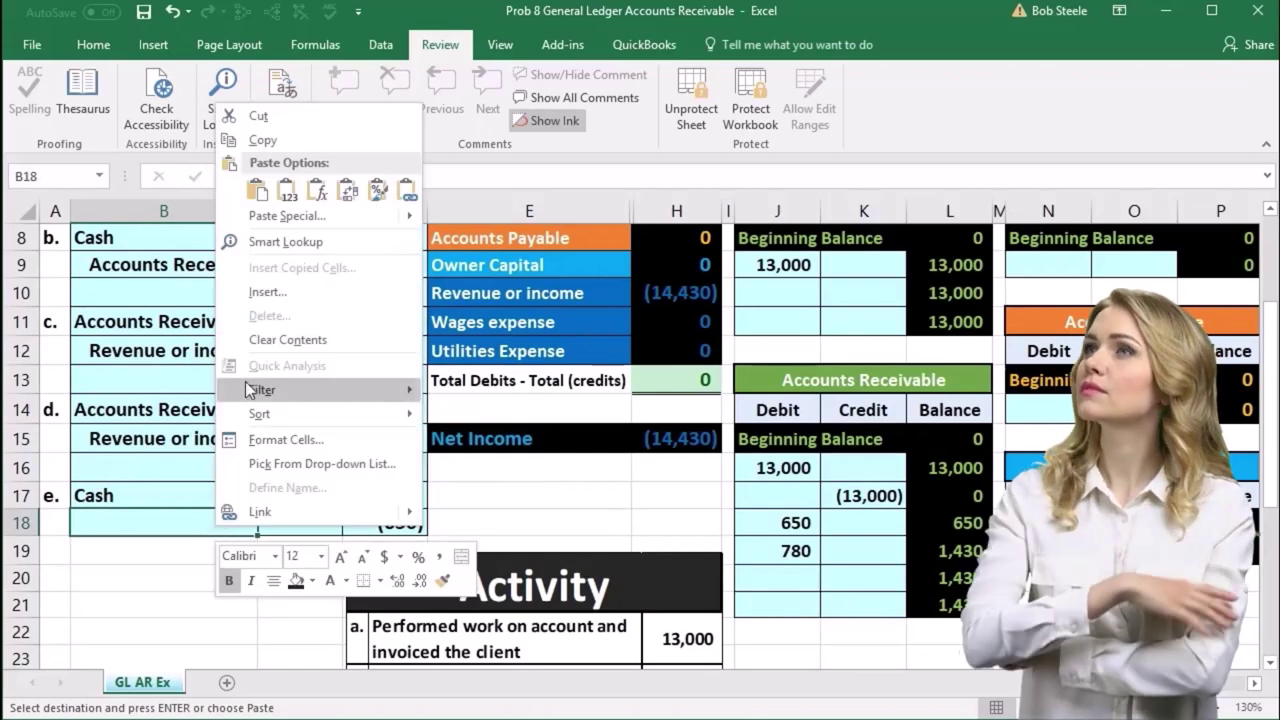
click(289, 188)
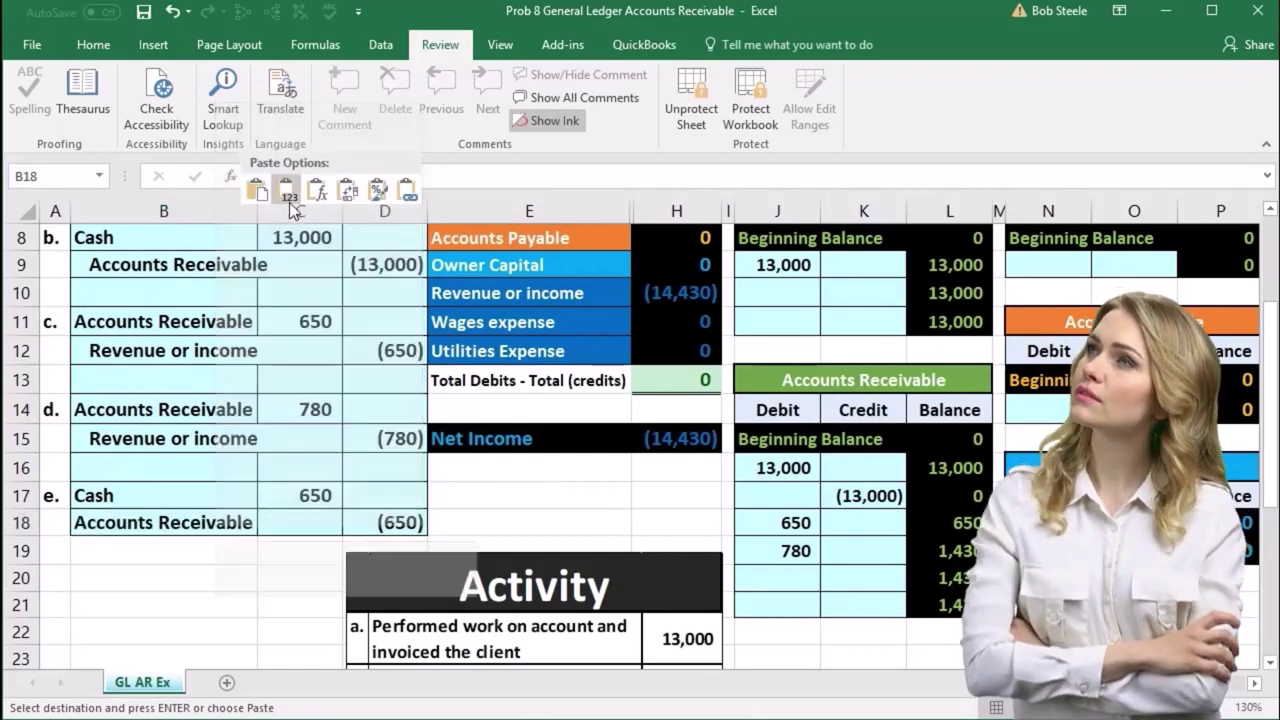
double_click(80, 523)
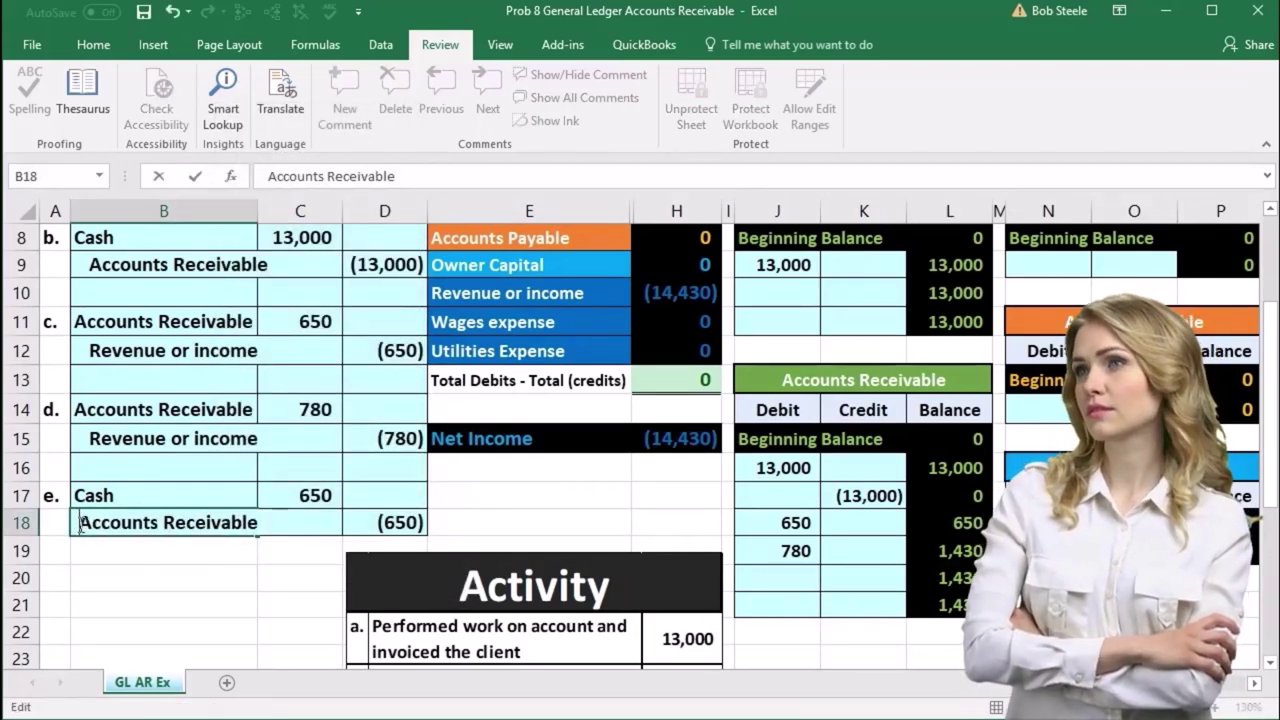
key(Return)
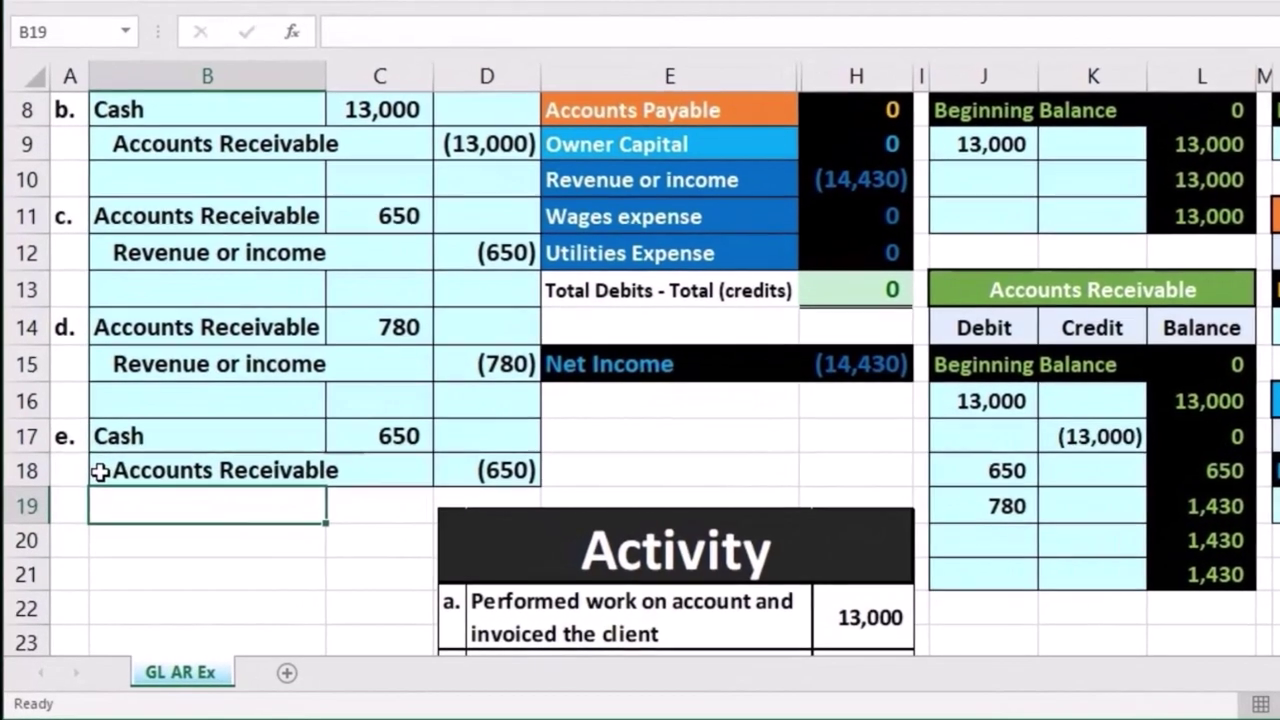
- Review the debit and credit lines of entry e. against the Accounts Receivable balance in the trial balance
drag(148, 466, 430, 455)
click(398, 436)
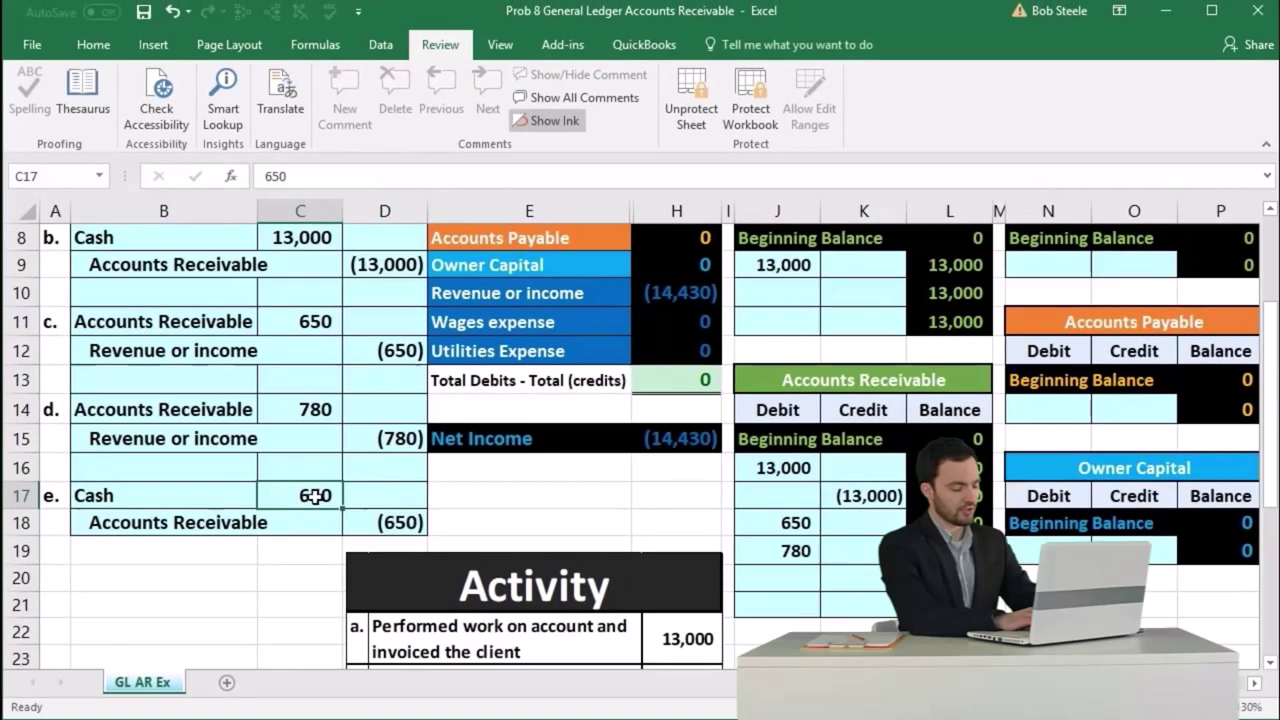
drag(203, 527, 331, 529)
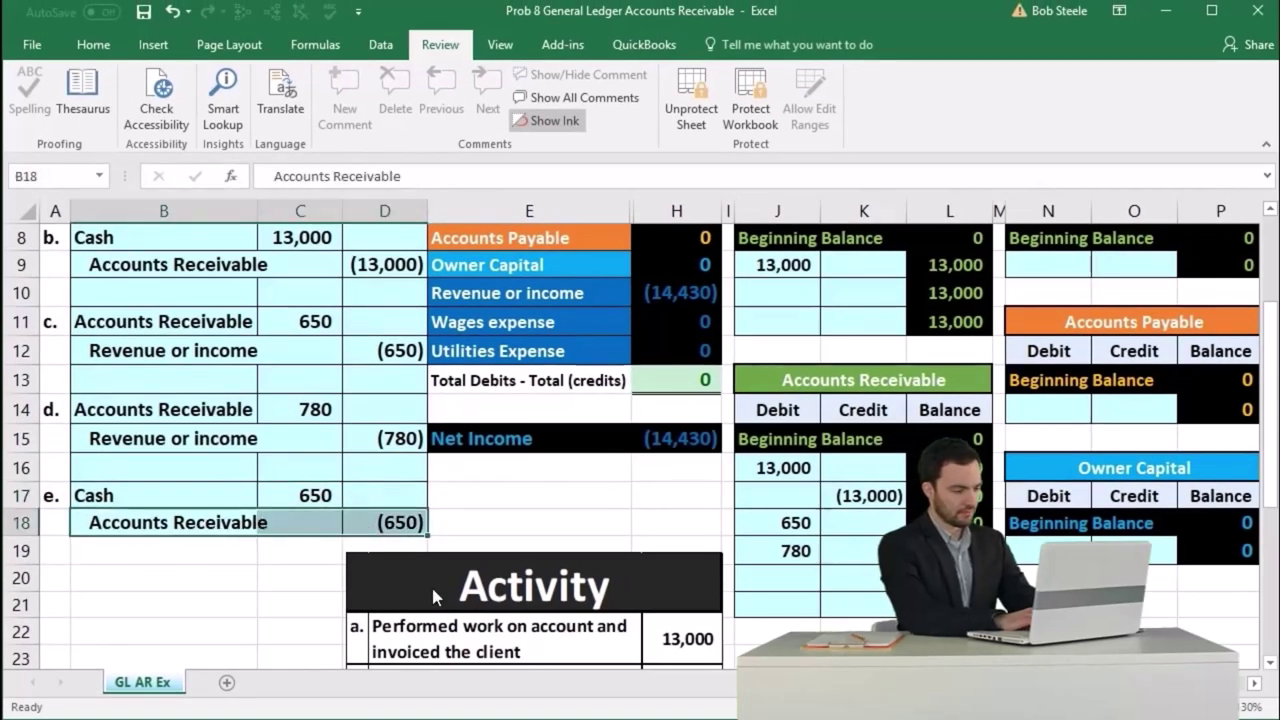
scroll(433, 597, up, 3)
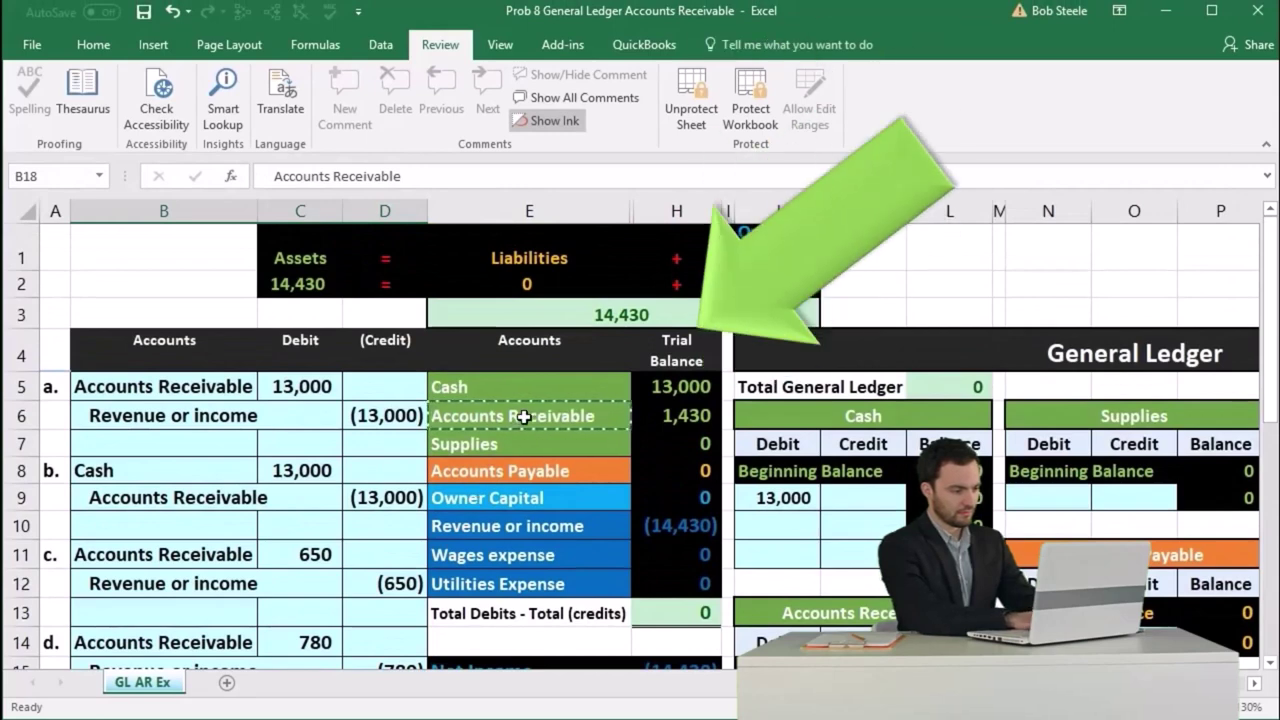
click(661, 418)
scroll(663, 430, down, 2)
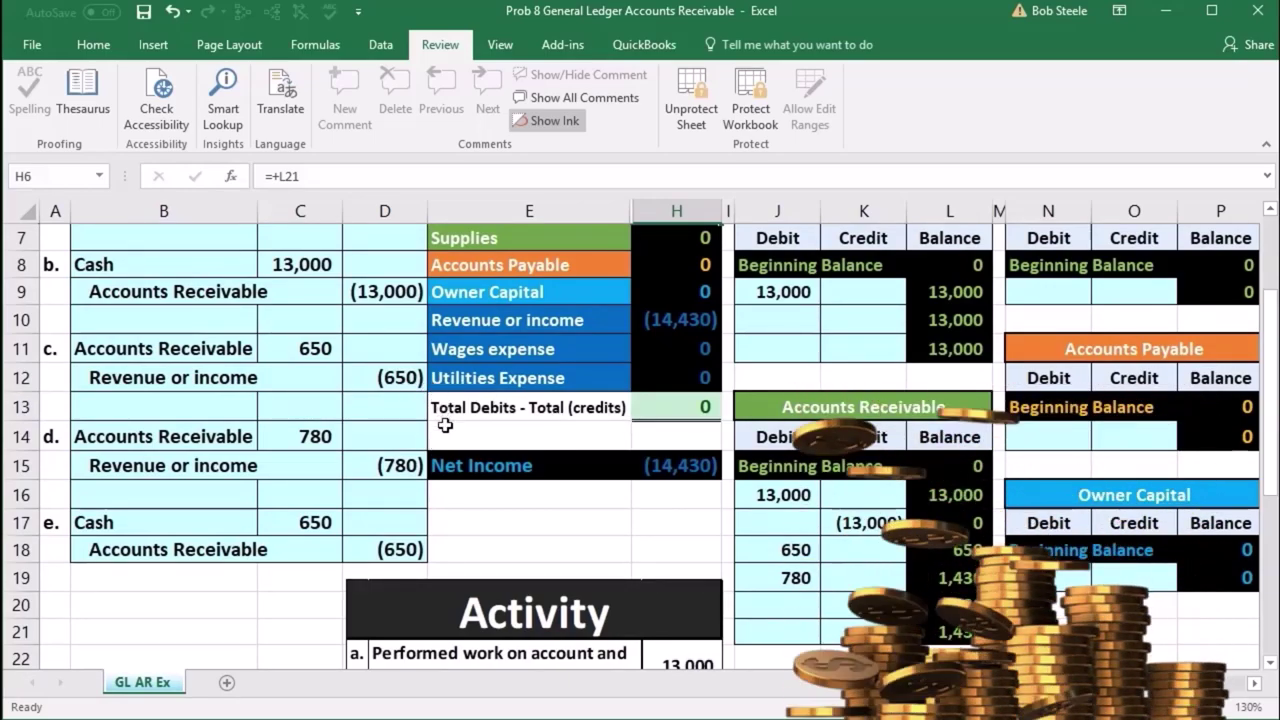
scroll(447, 450, up, 2)
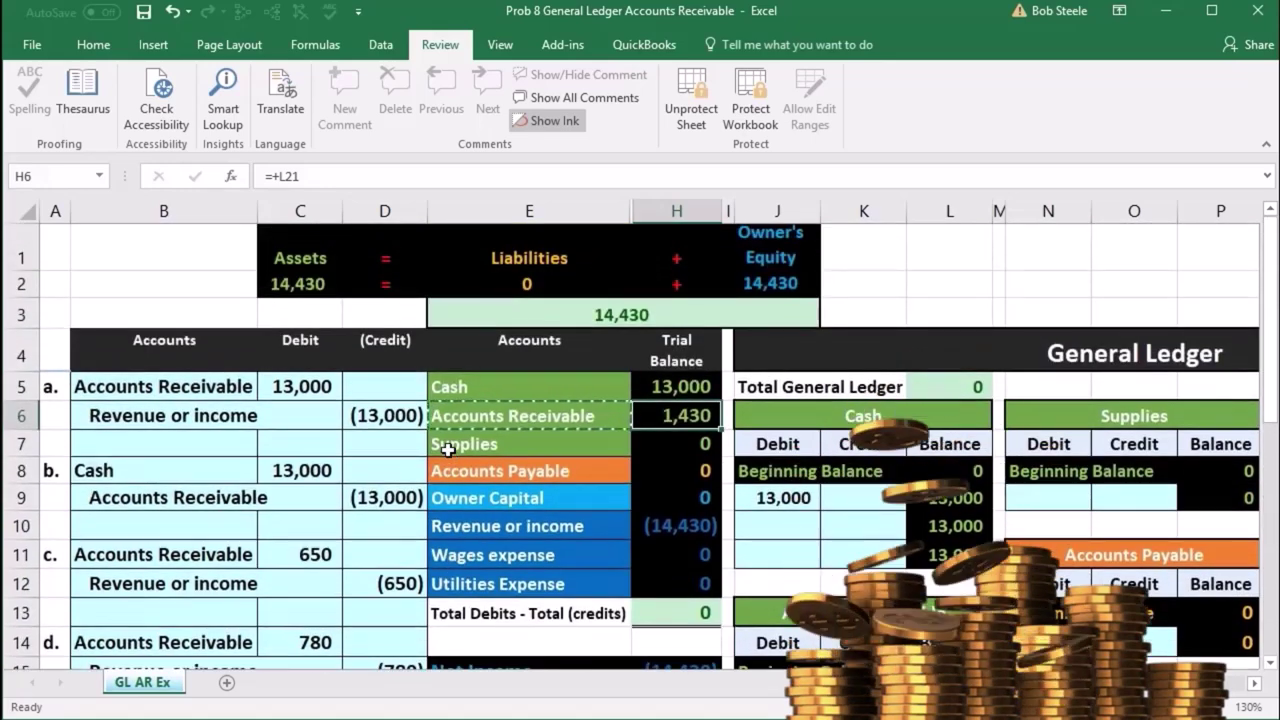
scroll(447, 450, down, 2)
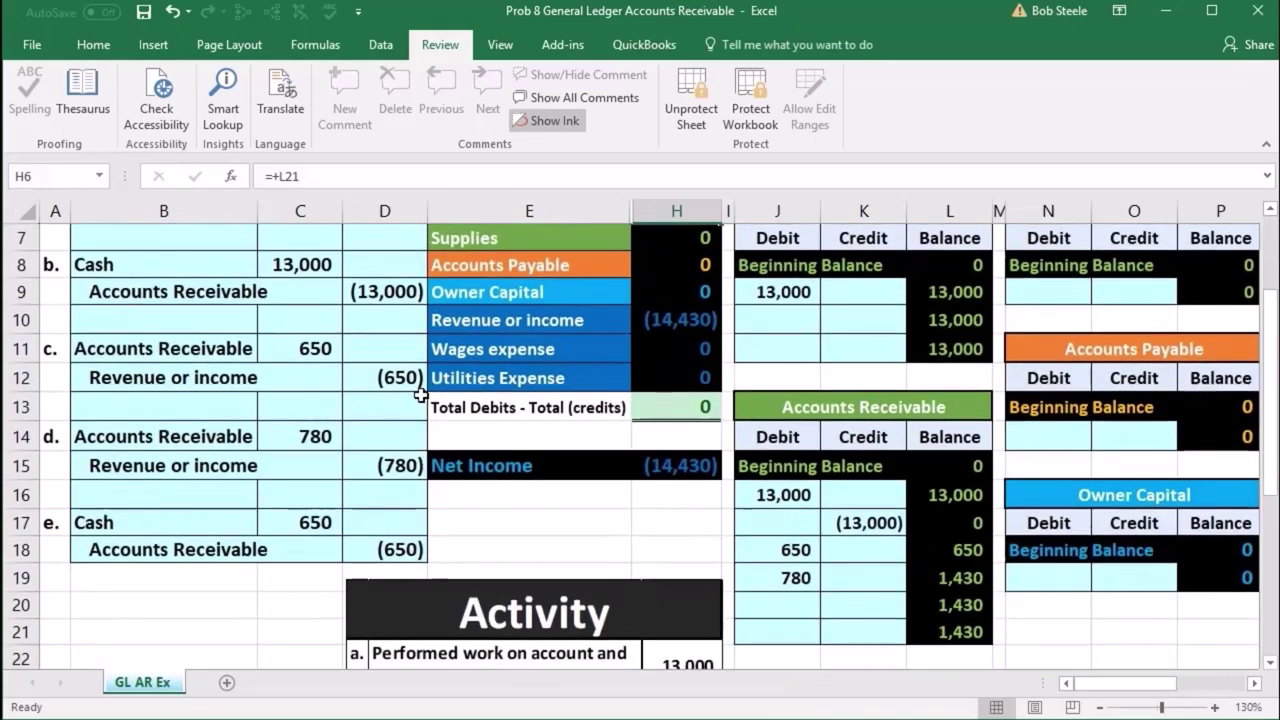
scroll(421, 395, up, 2)
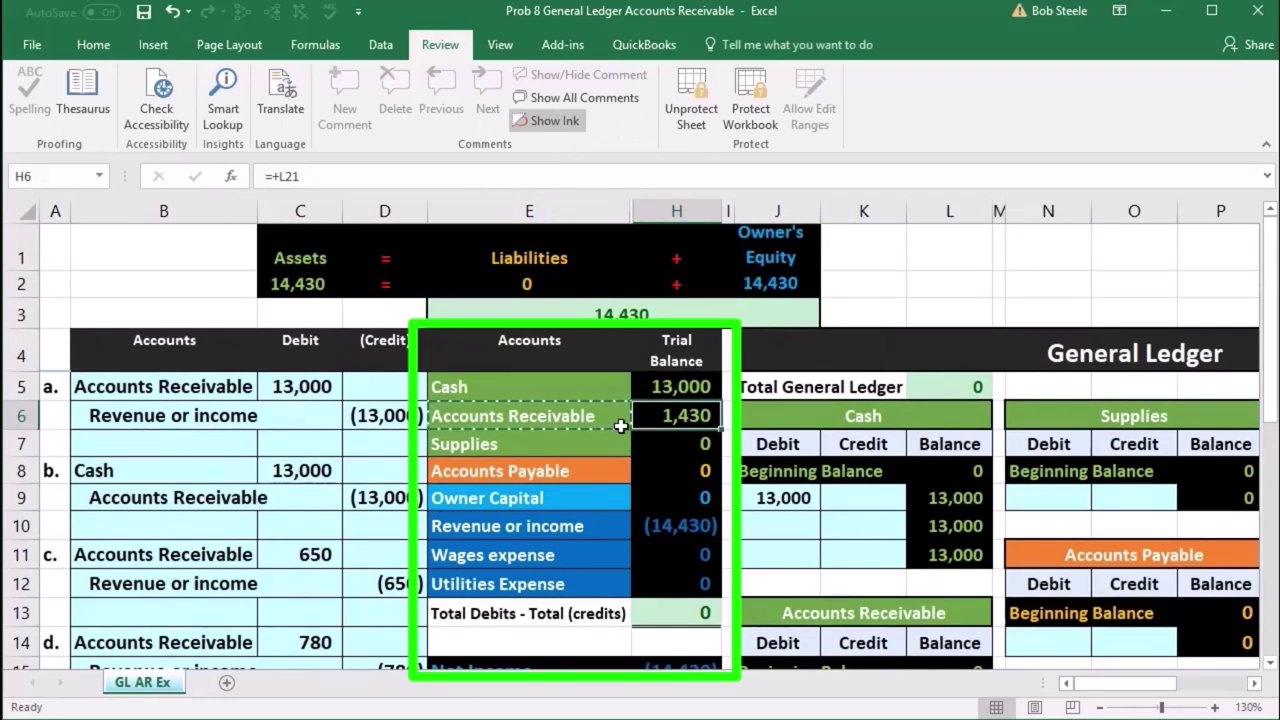
scroll(621, 426, down, 3)
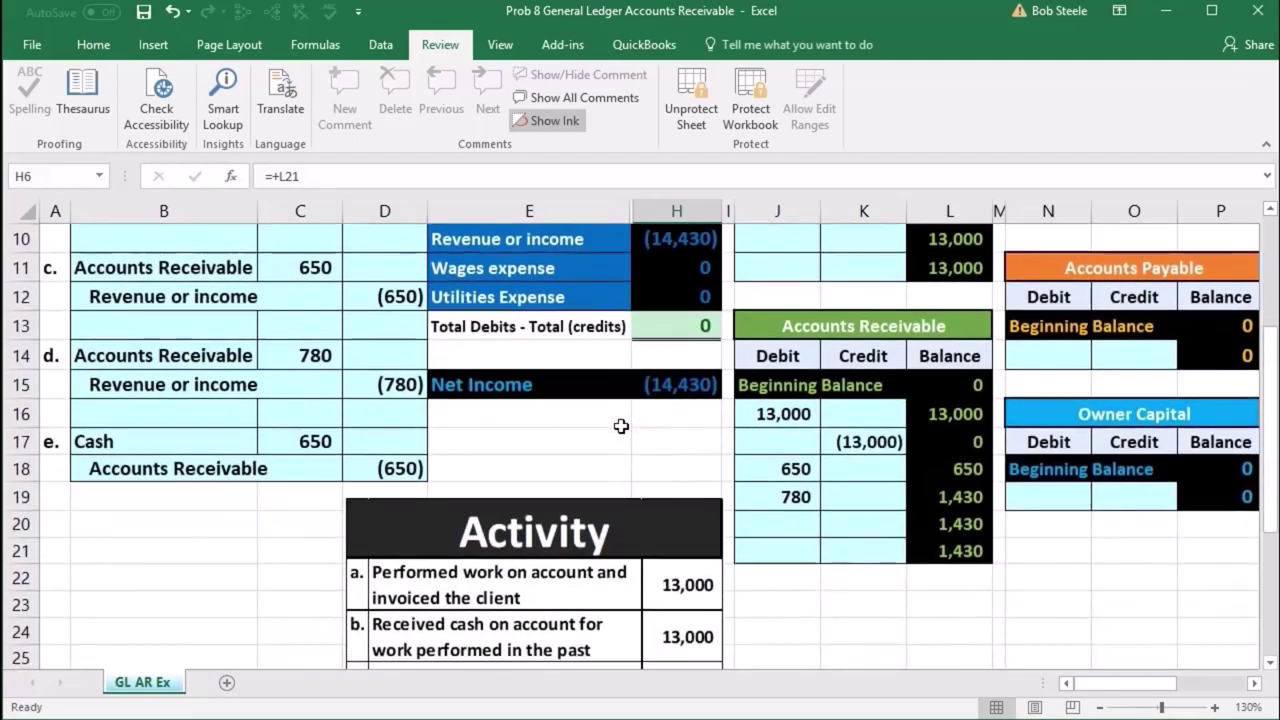
- Post entry e.'s Cash debit to J10 of the Cash ledger account with the formula =C17
drag(220, 440, 287, 449)
scroll(287, 449, up, 3)
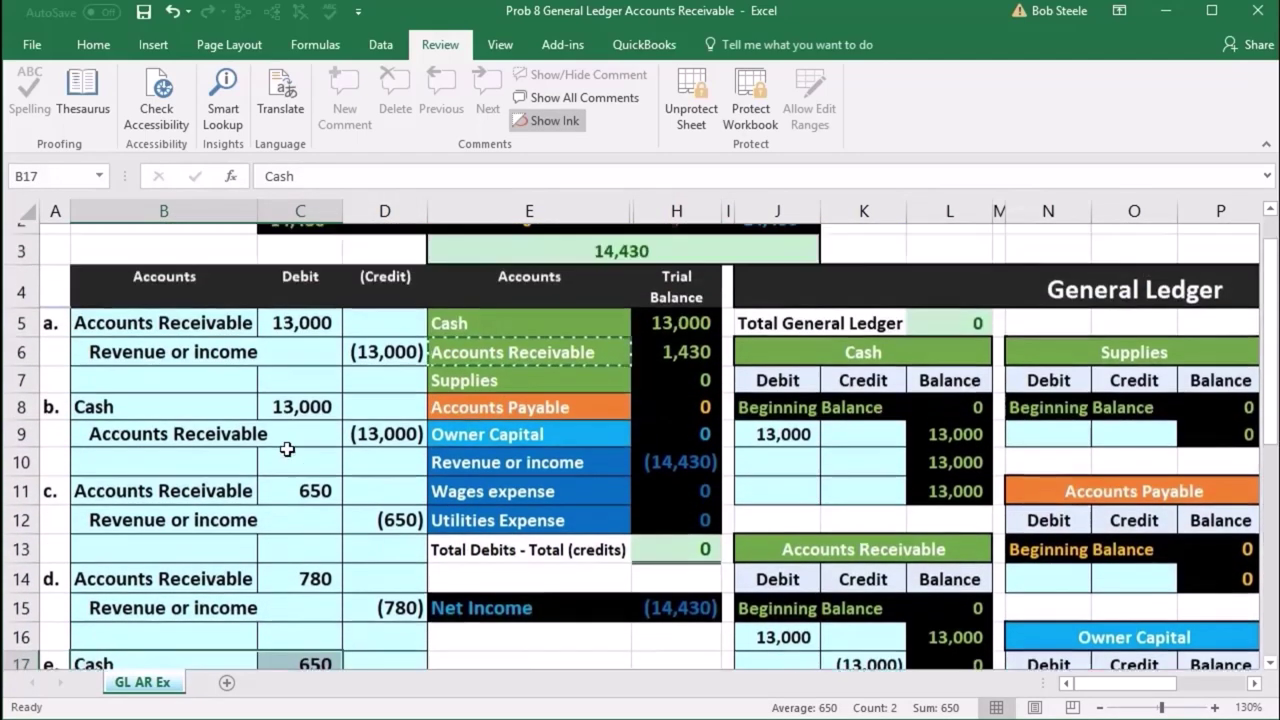
drag(494, 385, 494, 415)
key(ctrl+c)
scroll(494, 385, down, 1)
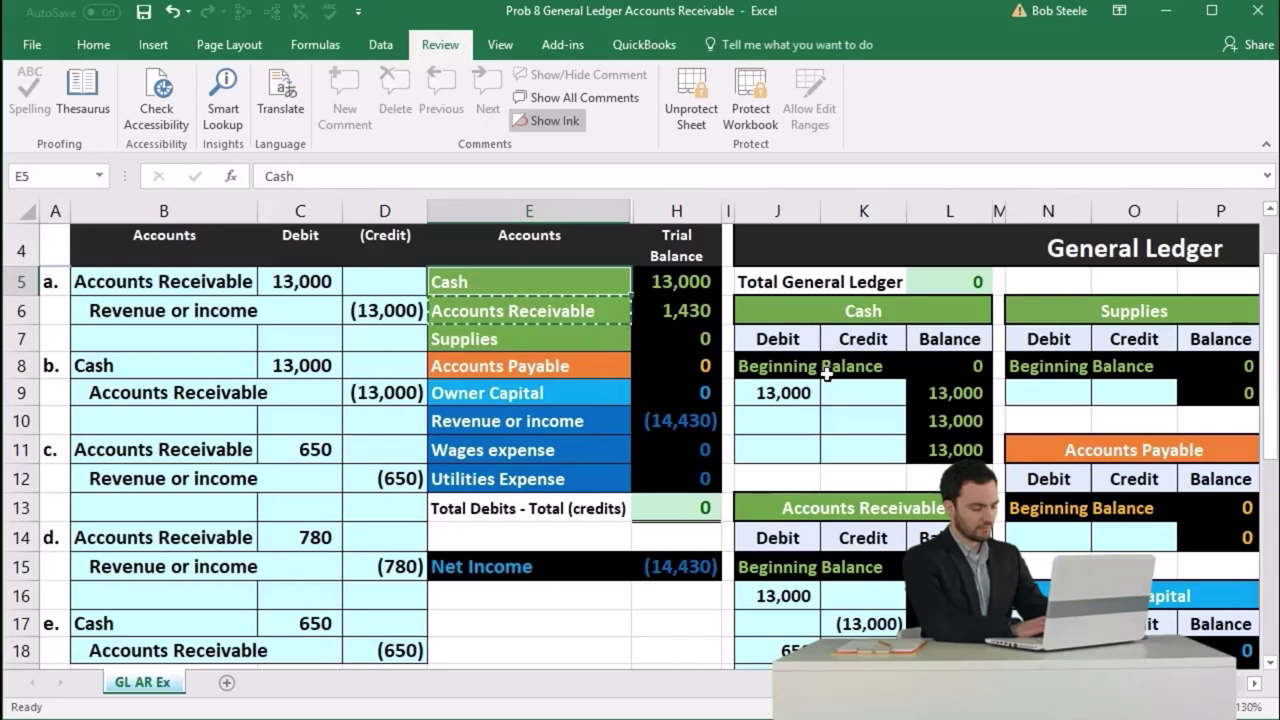
scroll(900, 430, down, 1)
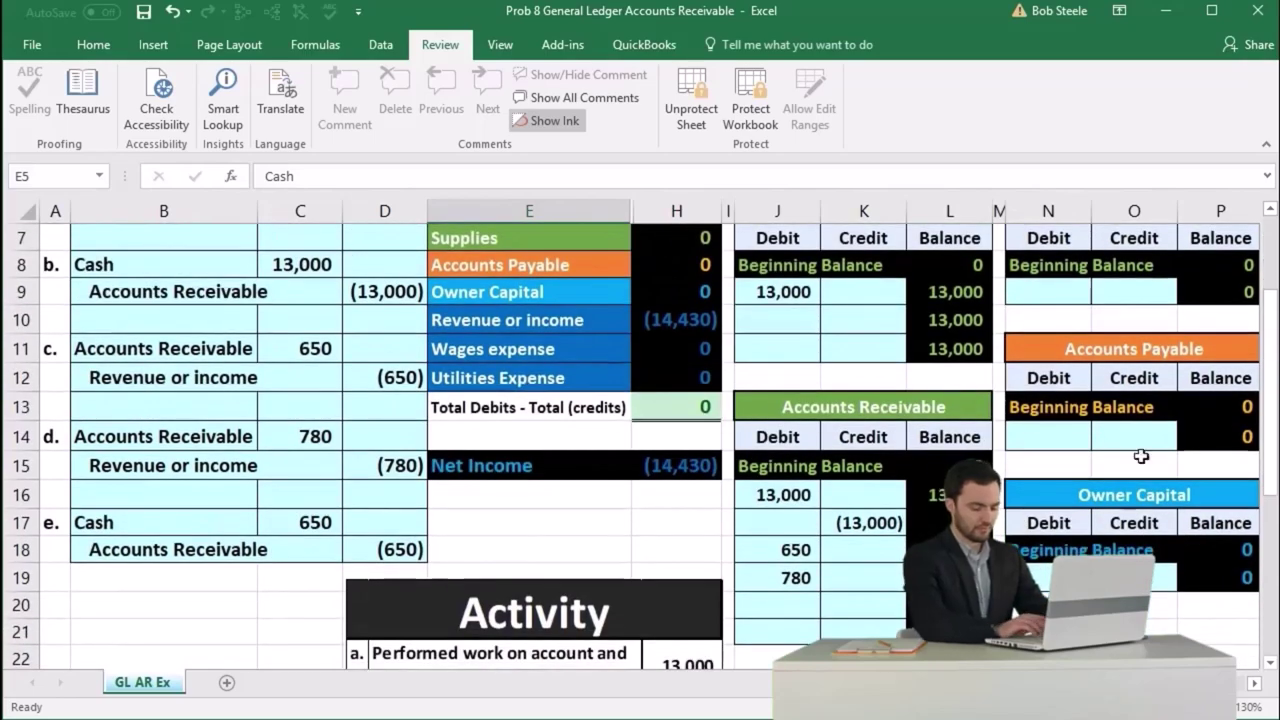
click(1270, 210)
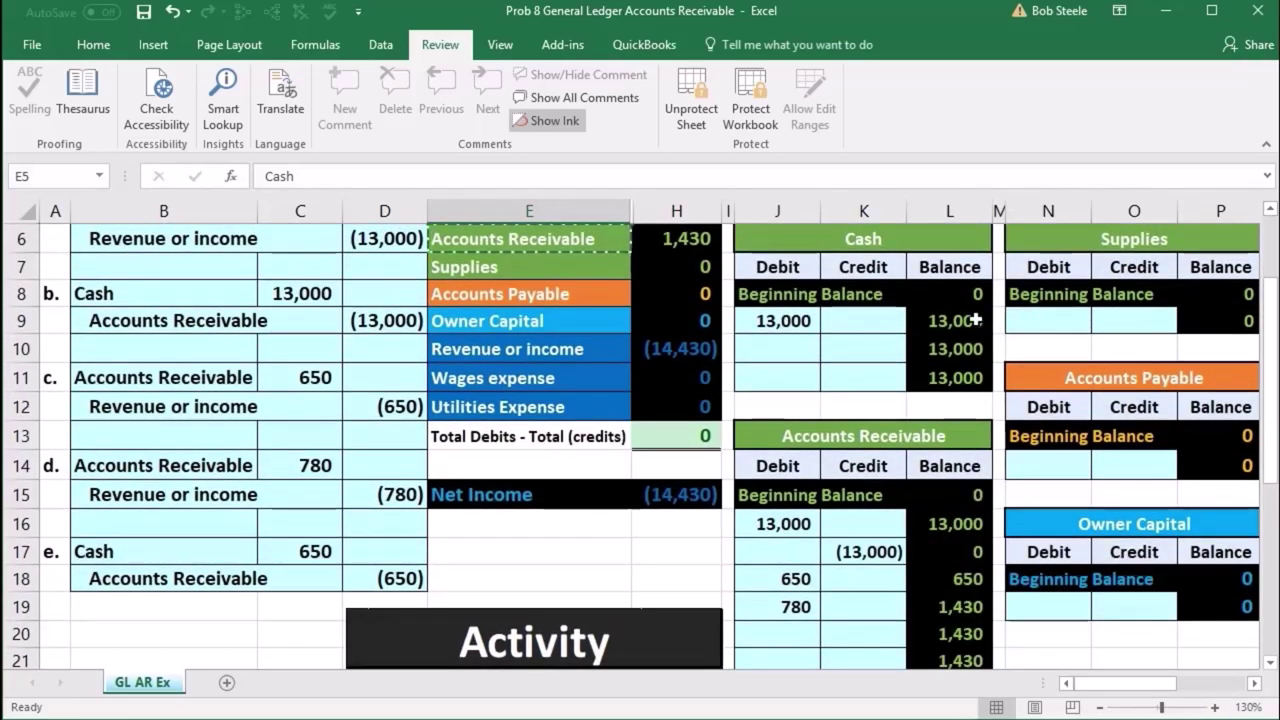
click(876, 348)
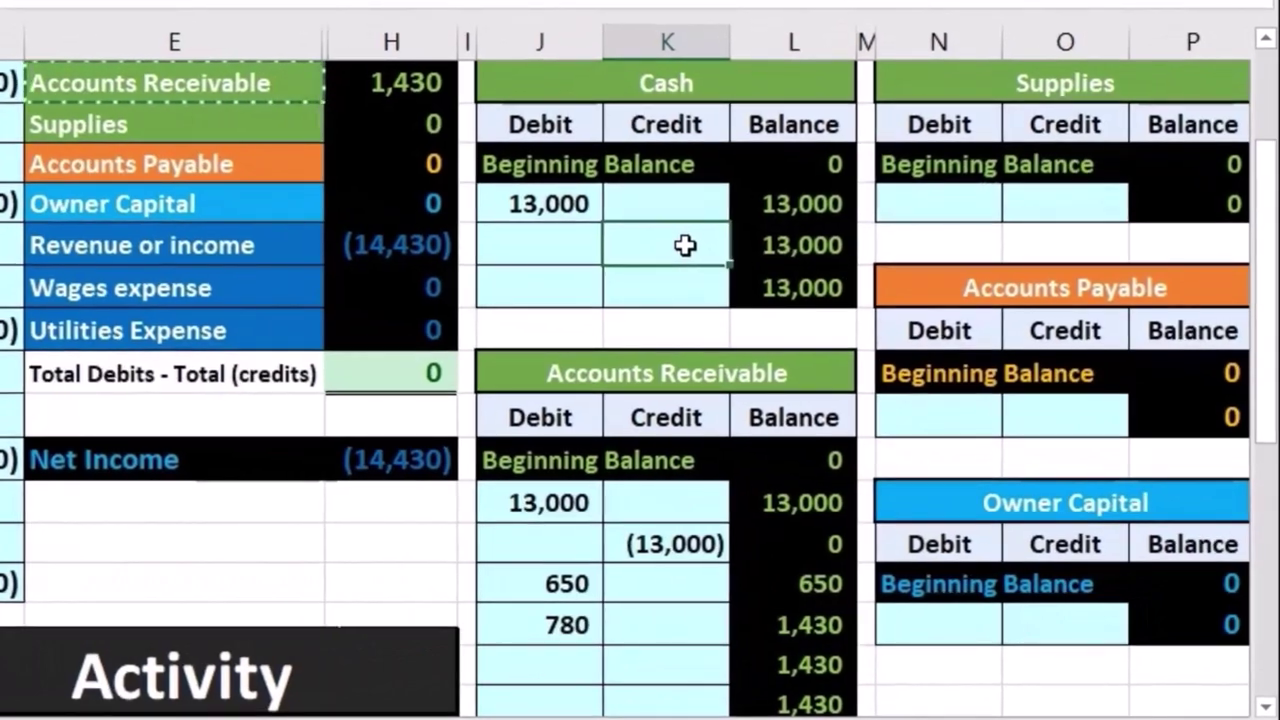
click(560, 241)
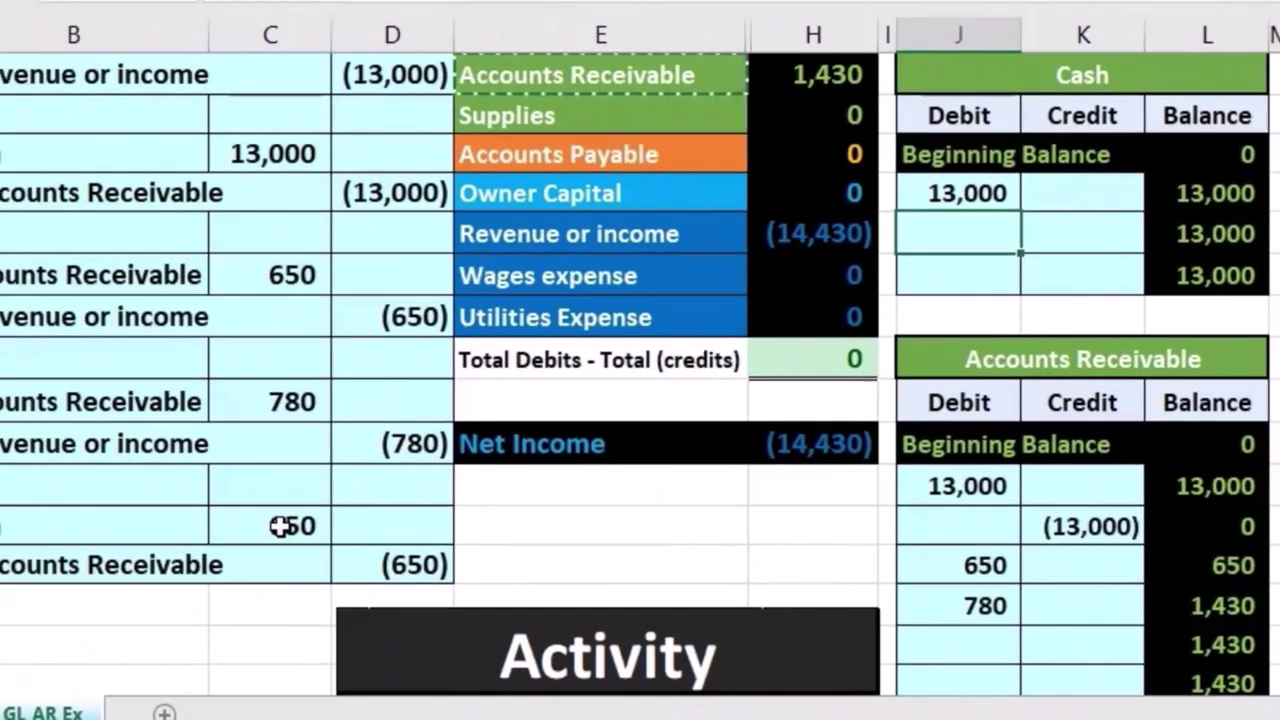
click(277, 526)
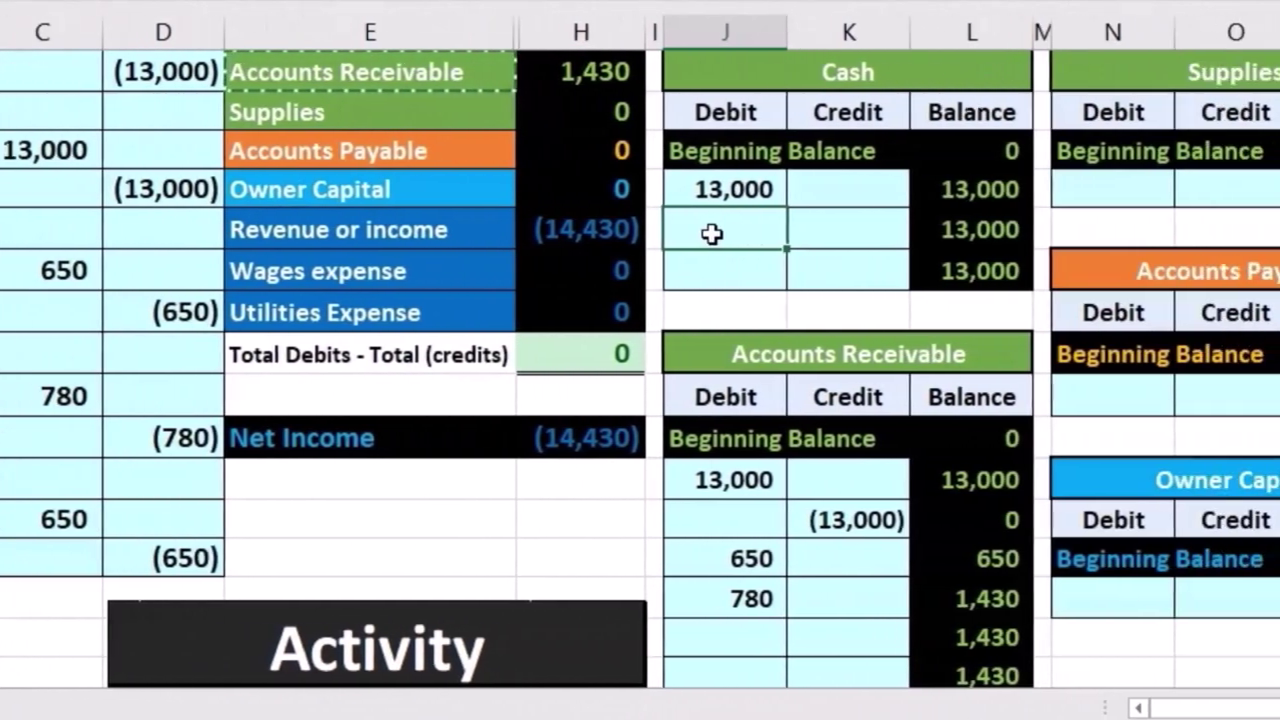
click(1099, 233)
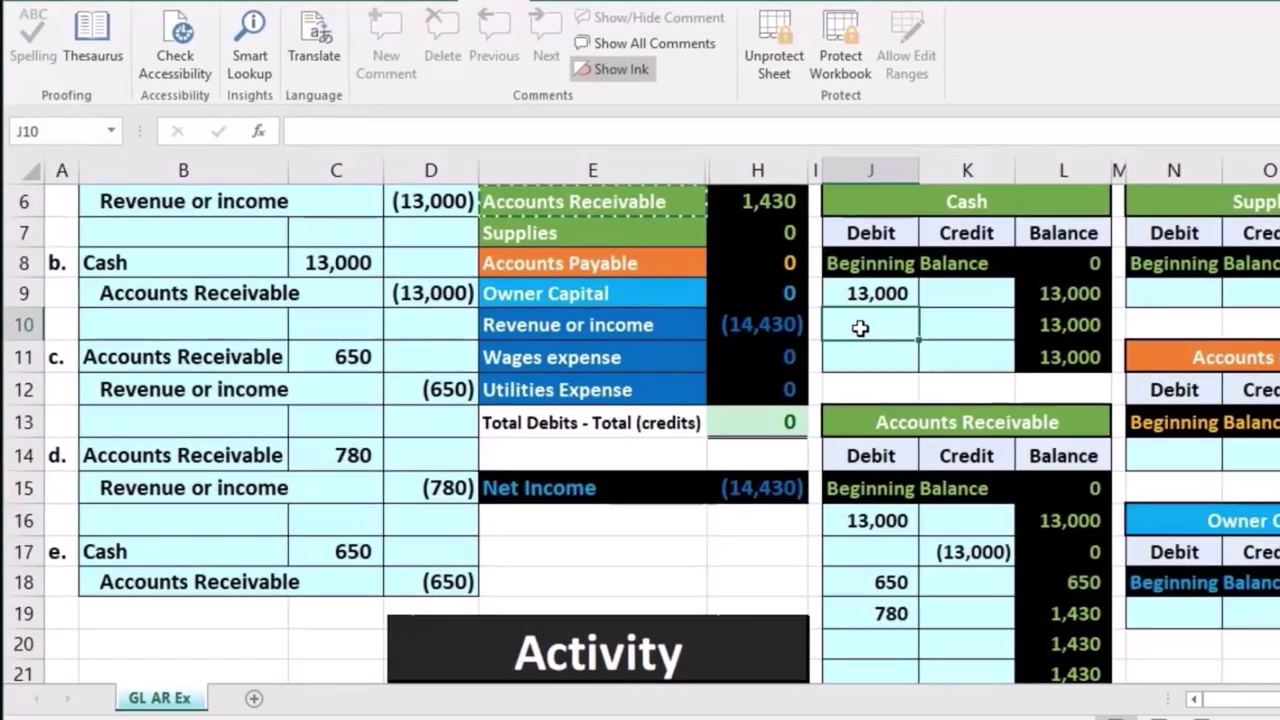
text(=)
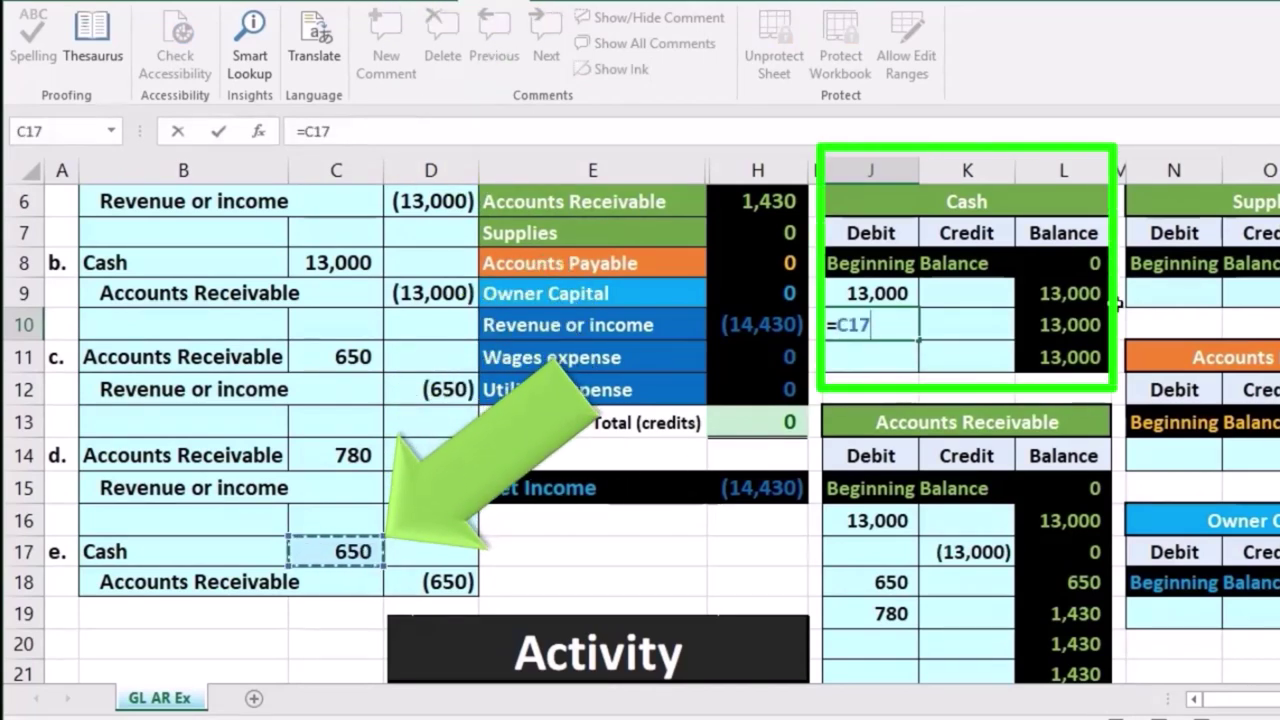
key(Return)
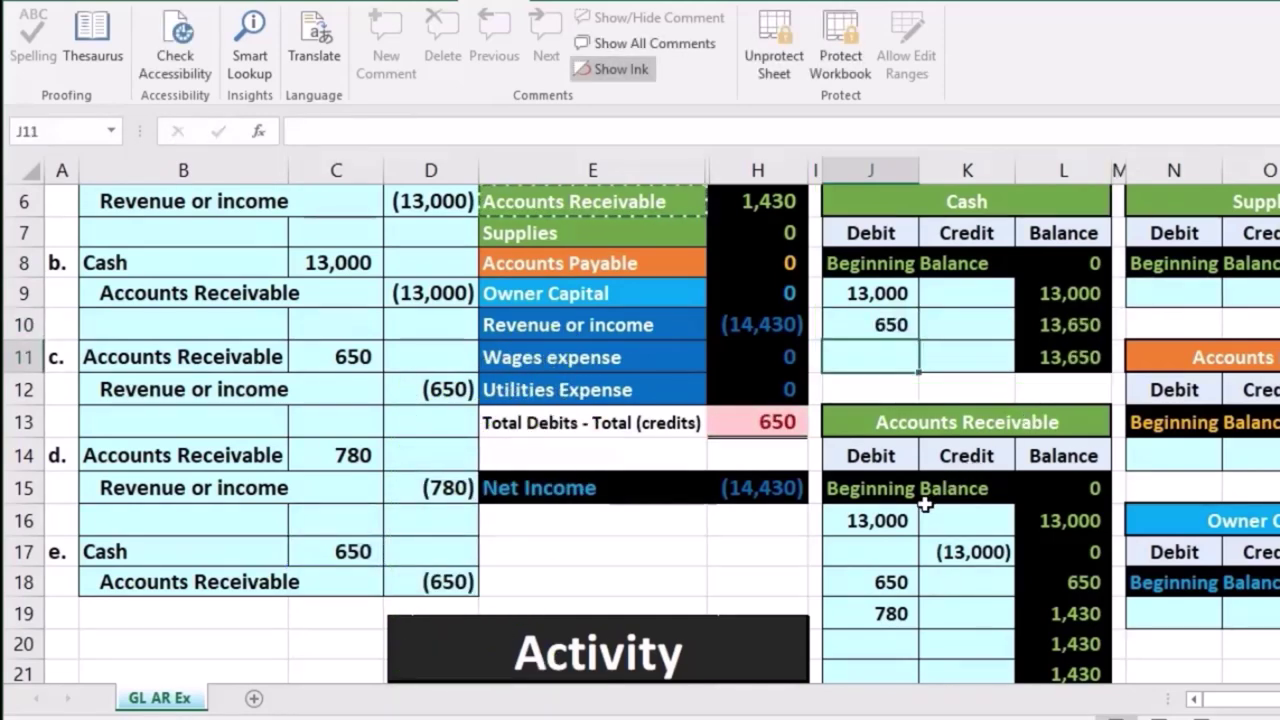
- Review the Cash balance in the trial balance, then entry e.'s credit line against the Accounts Receivable account in the trial balance
scroll(925, 505, up, 1)
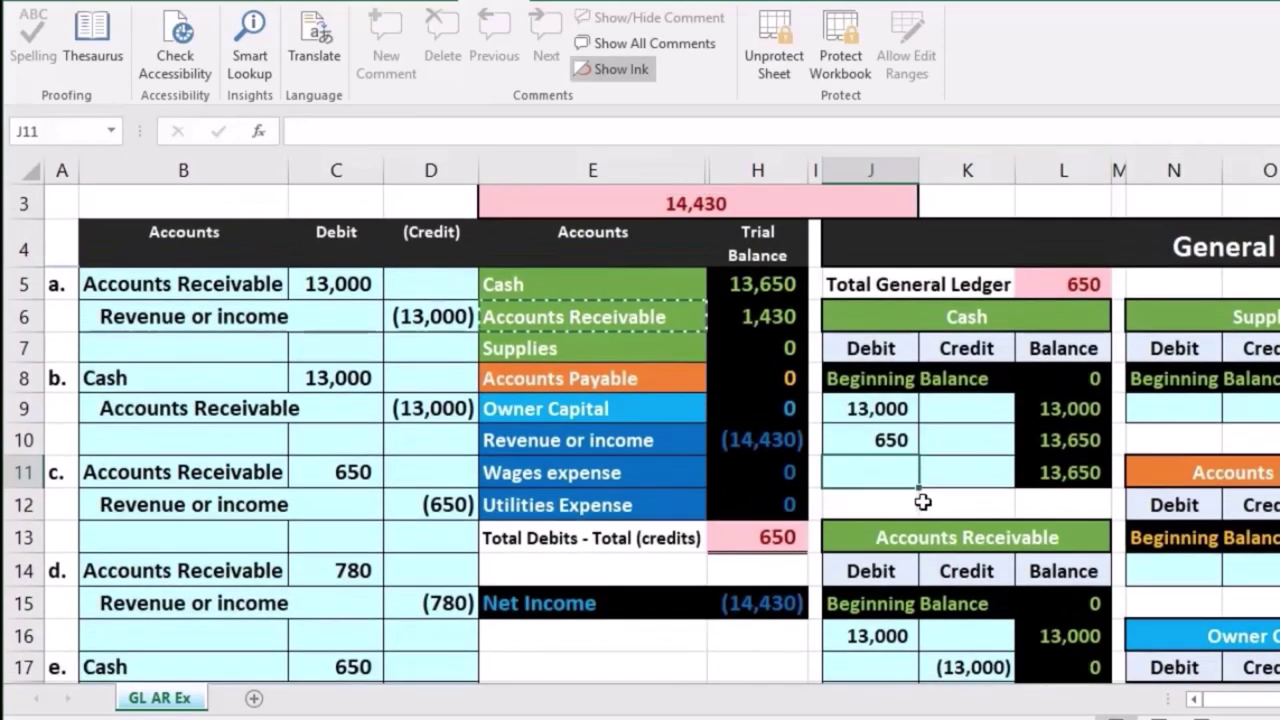
click(765, 284)
scroll(728, 431, down, 1)
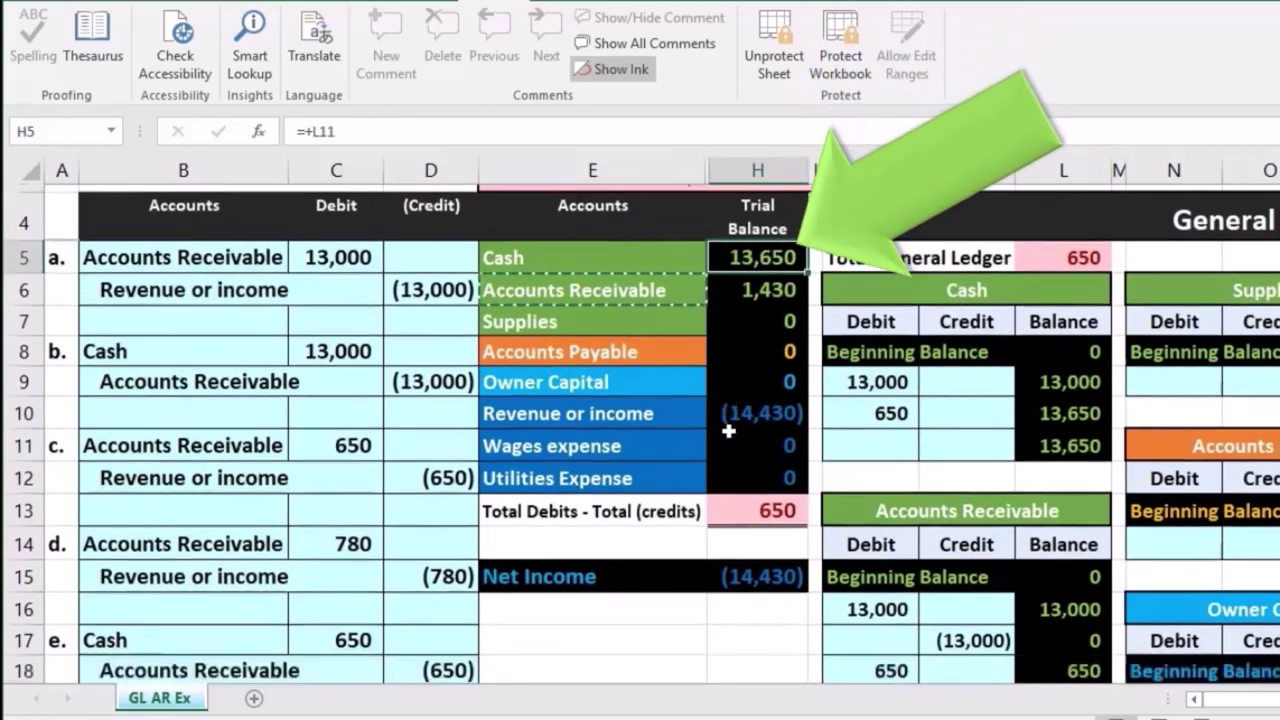
scroll(728, 431, down, 1)
drag(205, 576, 414, 576)
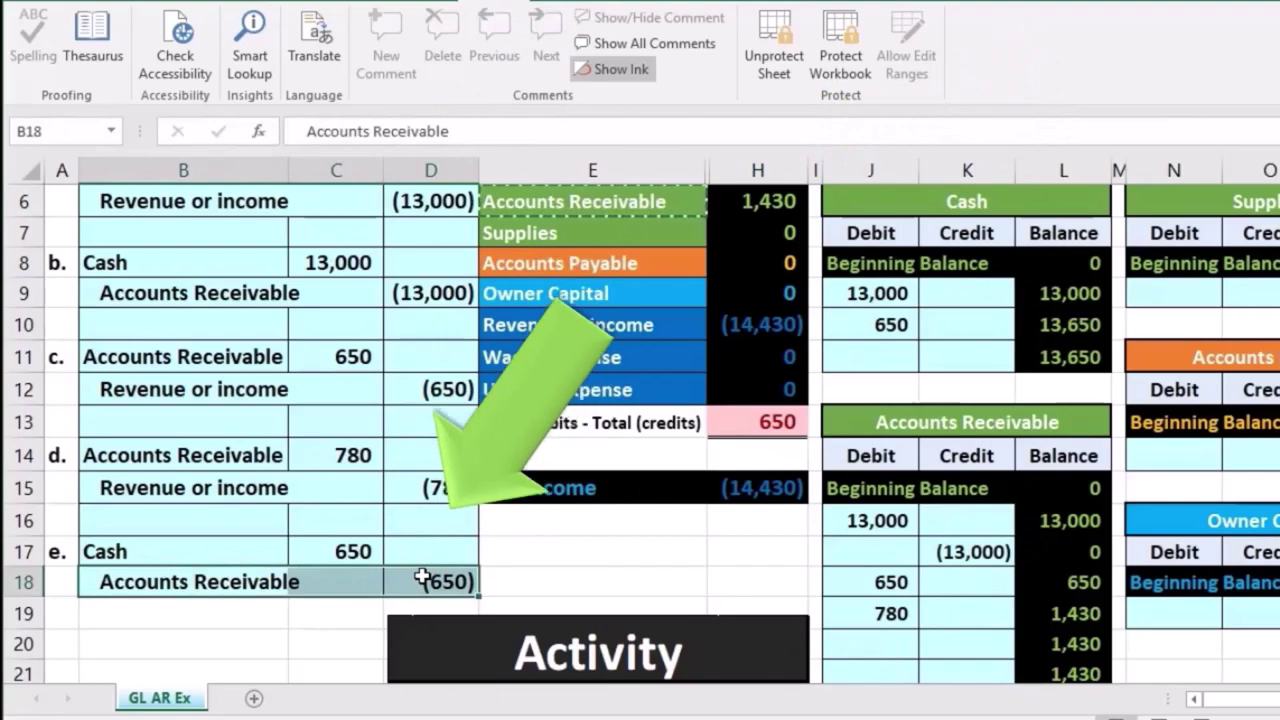
scroll(603, 574, down, 1)
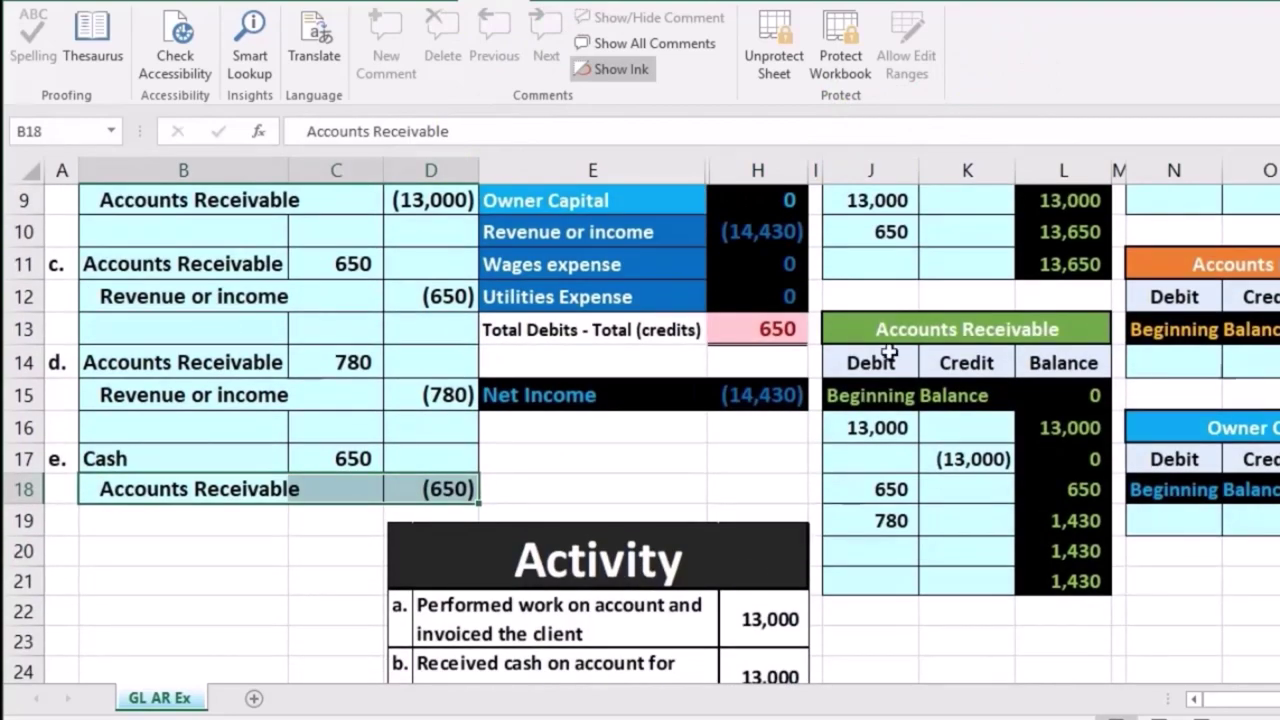
scroll(840, 334, up, 1)
click(591, 200)
key(ctrl+c)
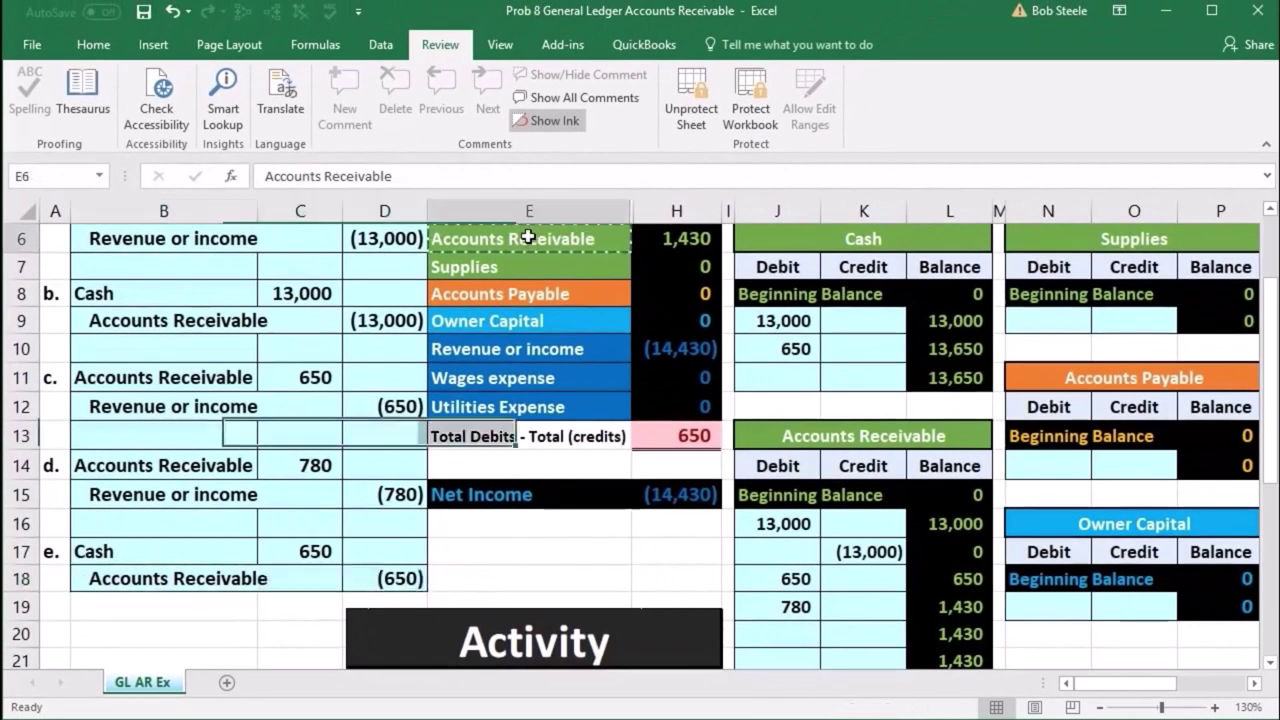
scroll(776, 348, down, 1)
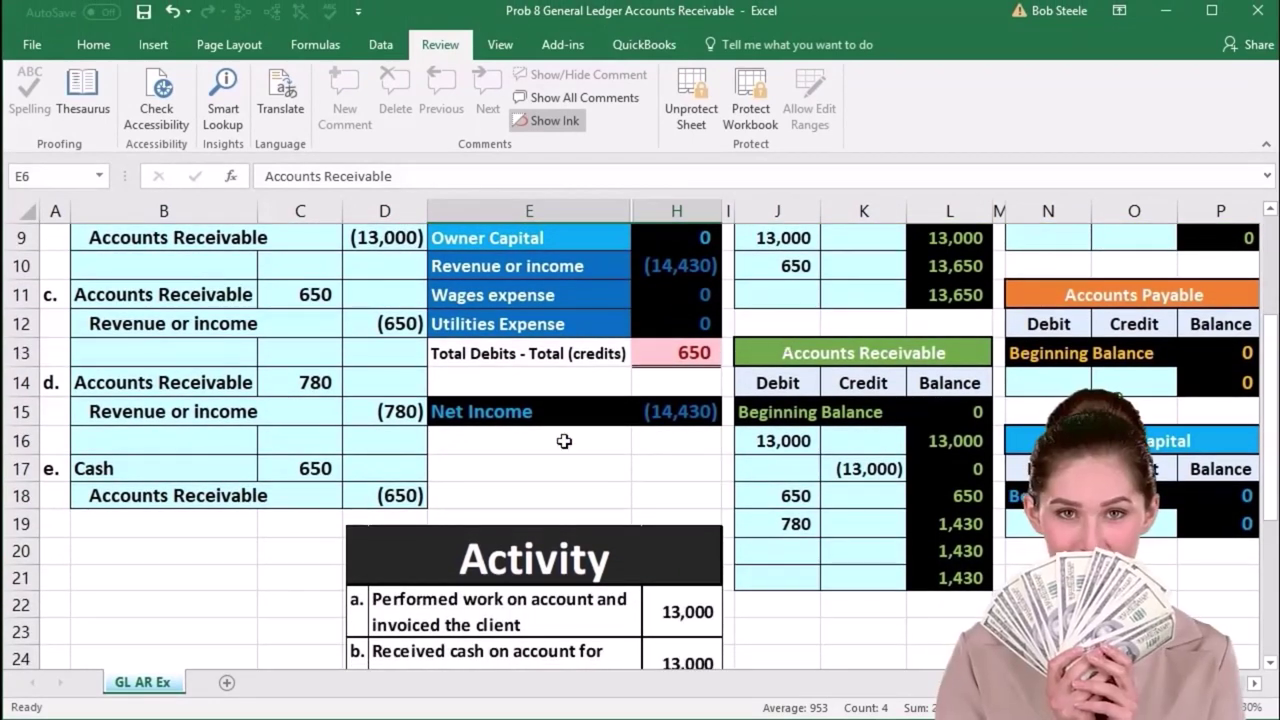
- Post entry e.'s Accounts Receivable credit to K20 of the Accounts Receivable ledger account with the formula =D18
click(413, 496)
click(768, 382)
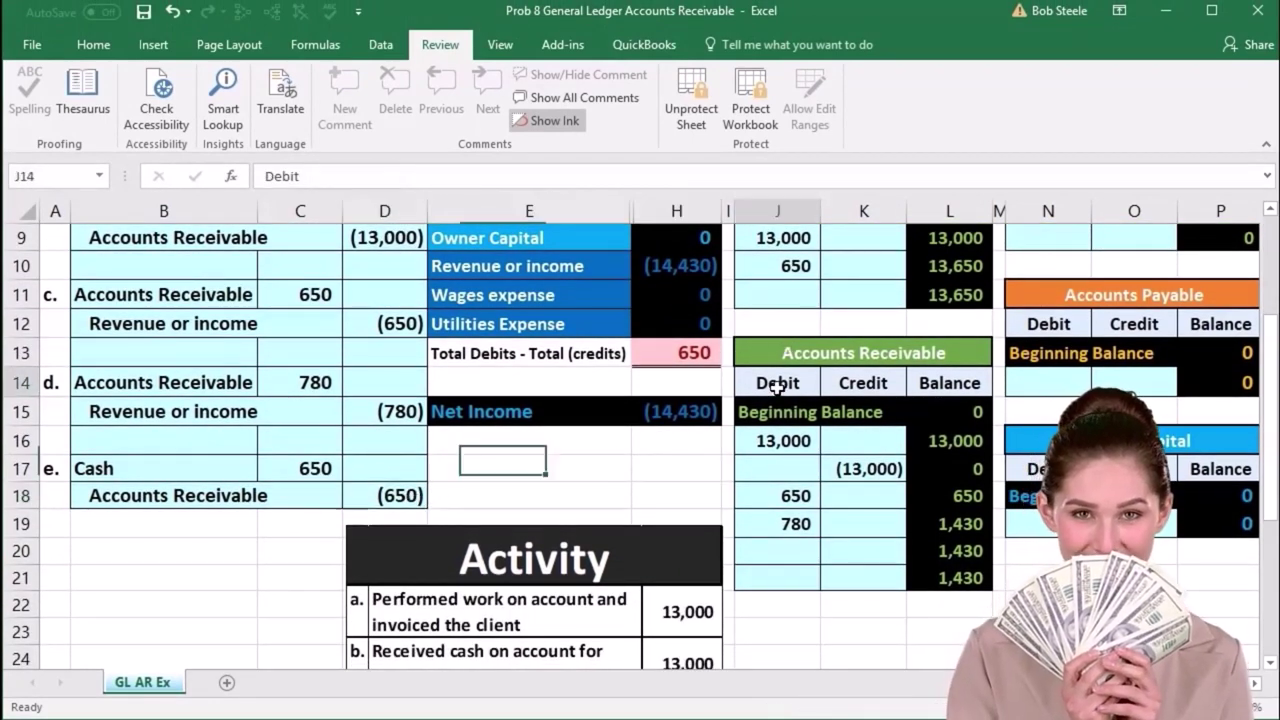
click(840, 390)
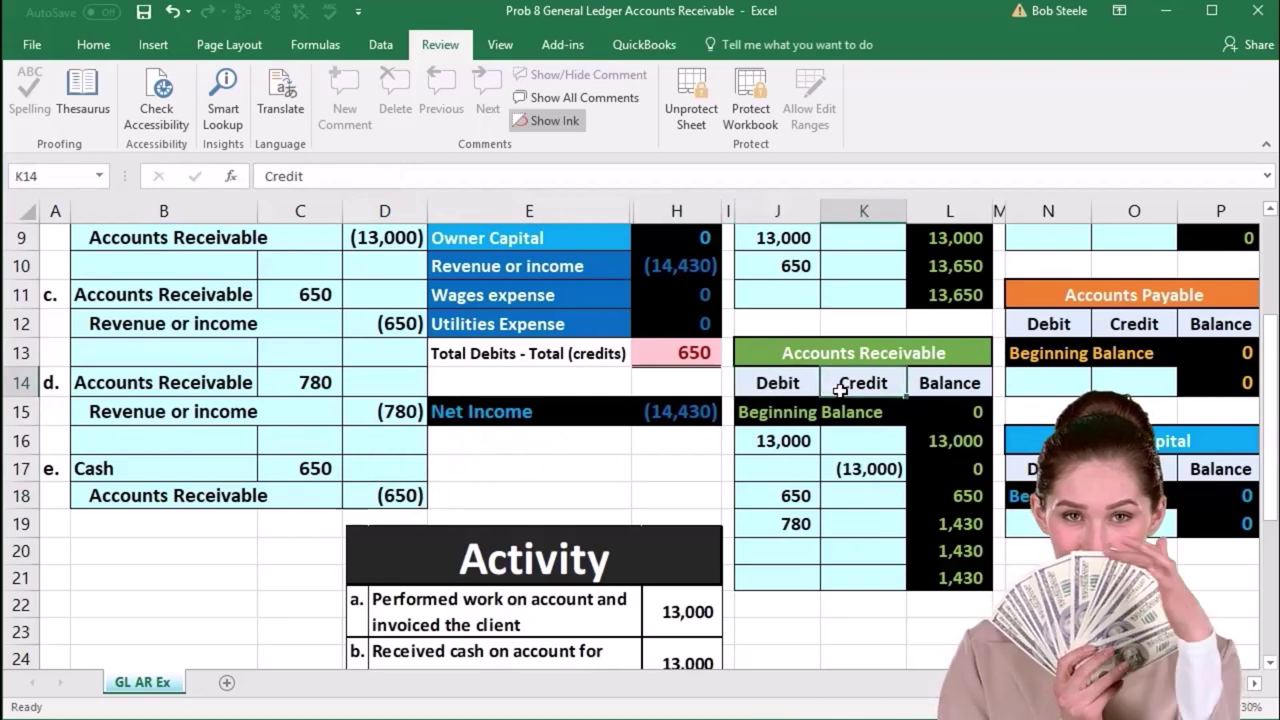
click(855, 548)
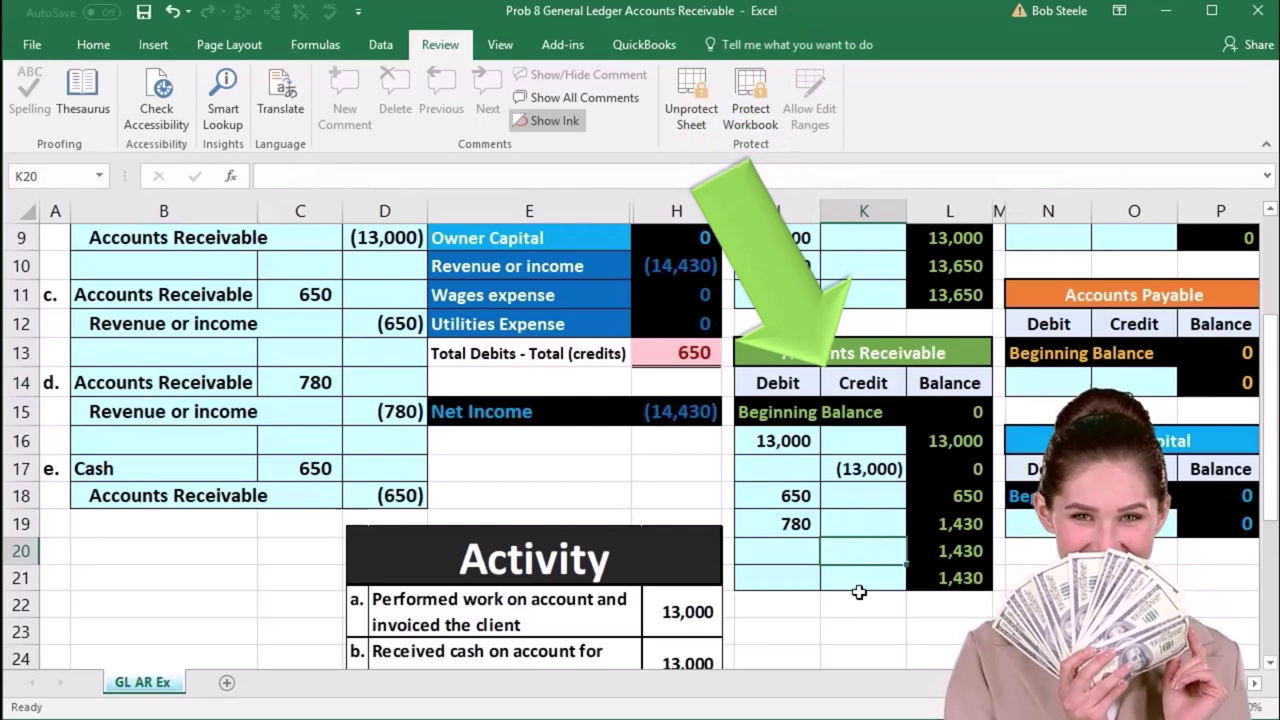
text(=)
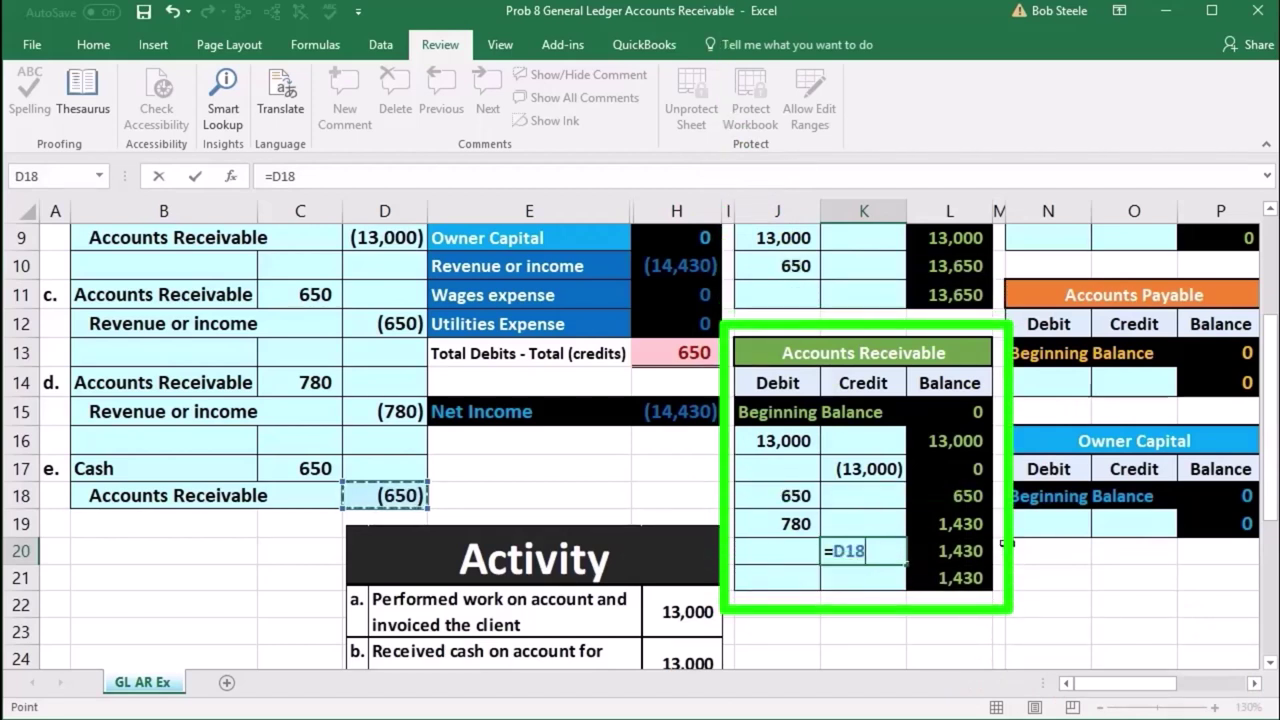
key(Return)
- Check the running balance in L20 of the Accounts Receivable ledger account and the trial balance's debits-minus-credits total in H13
click(955, 550)
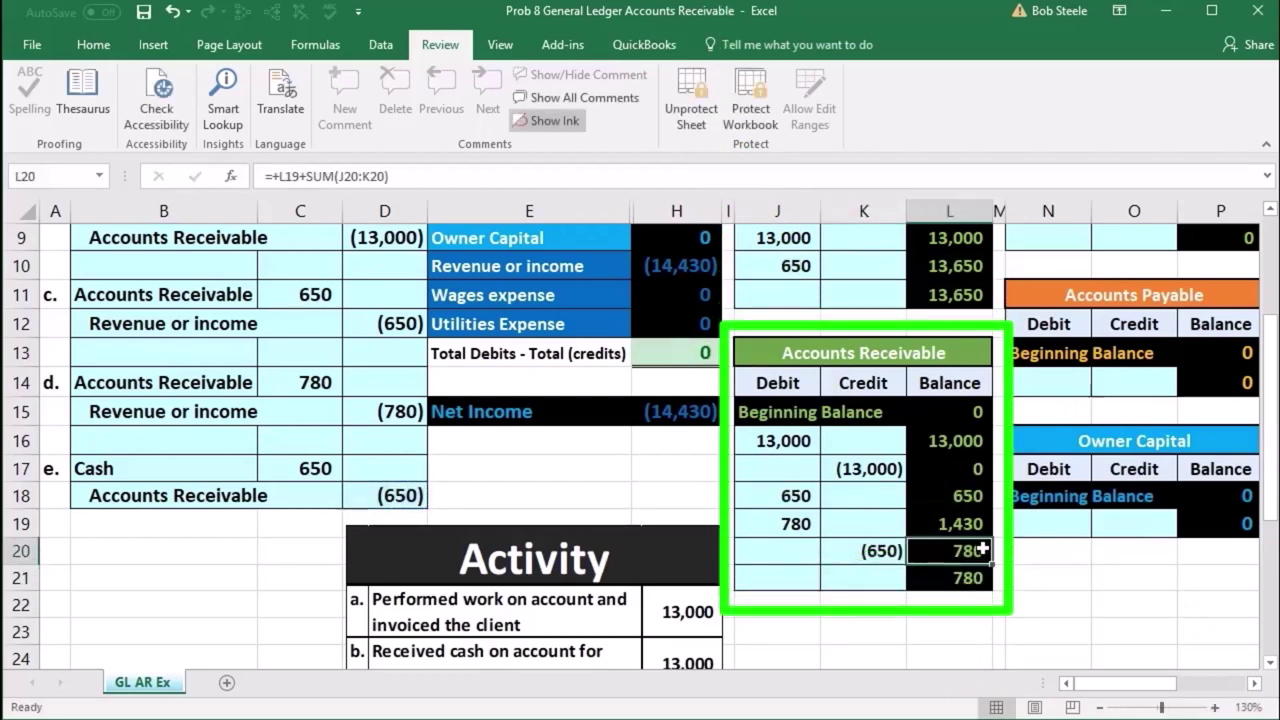
scroll(899, 562, up, 1)
scroll(899, 562, up, 2)
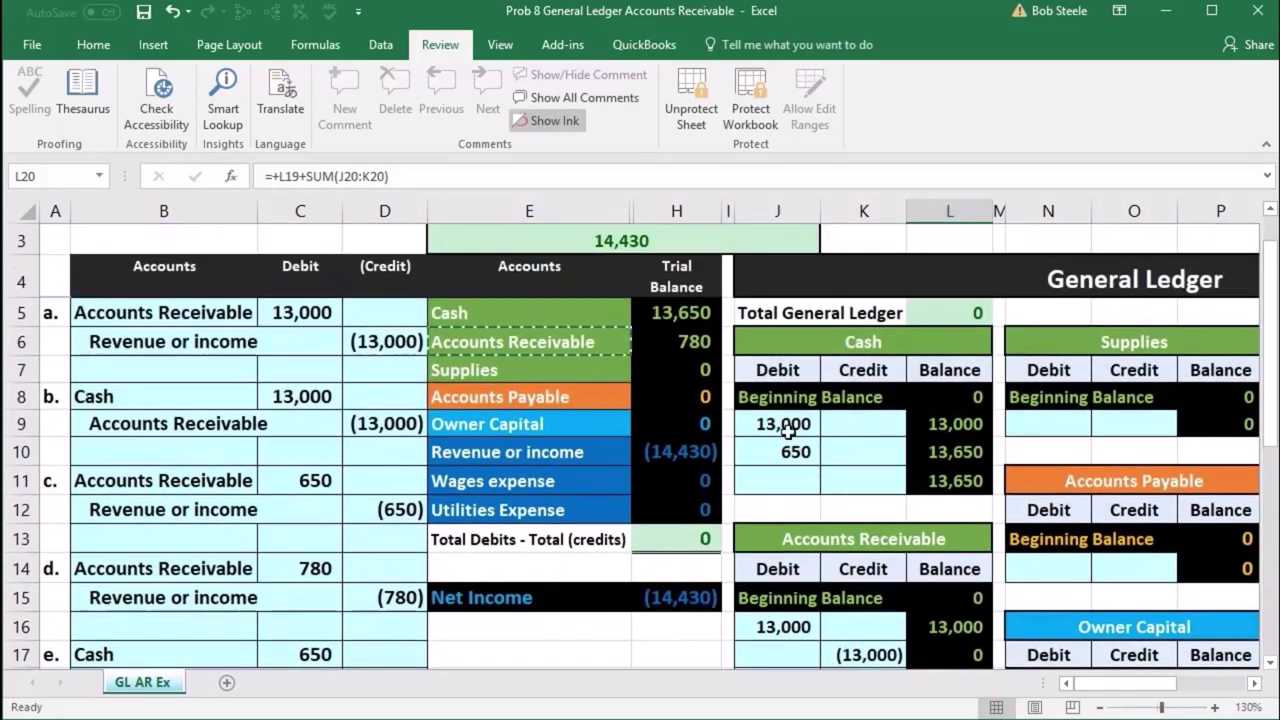
click(709, 350)
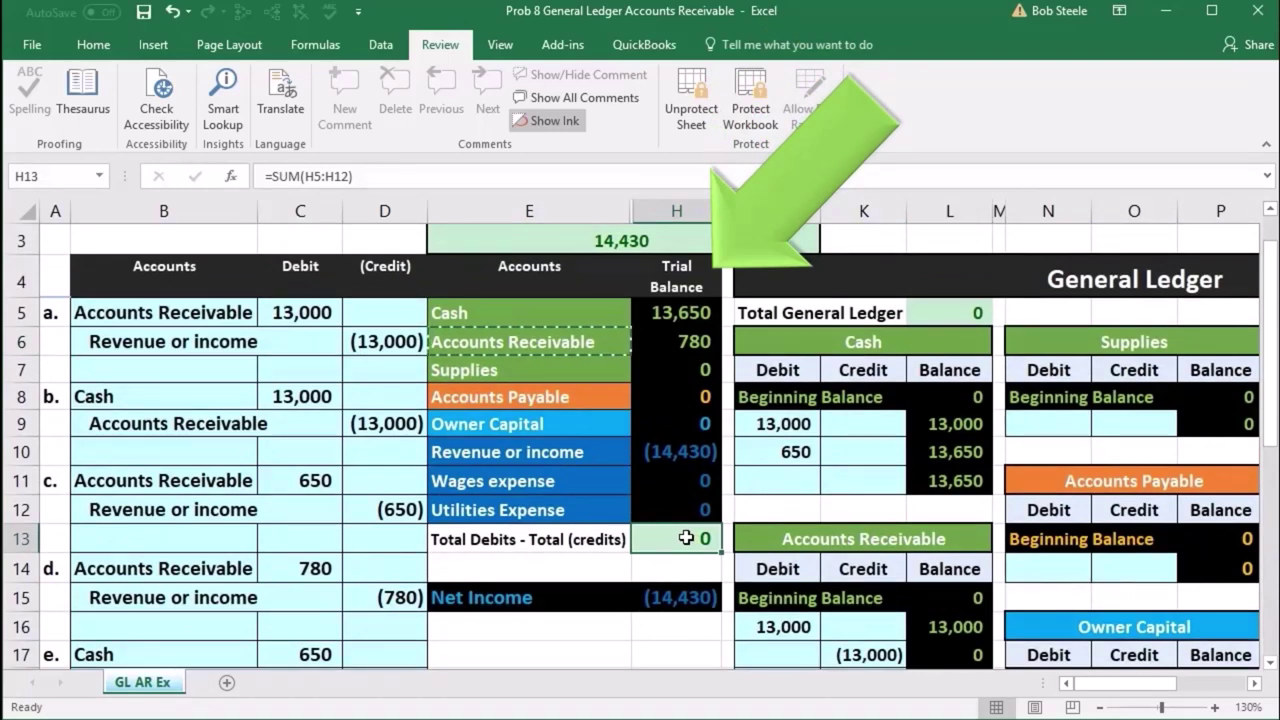
scroll(605, 566, down, 1)
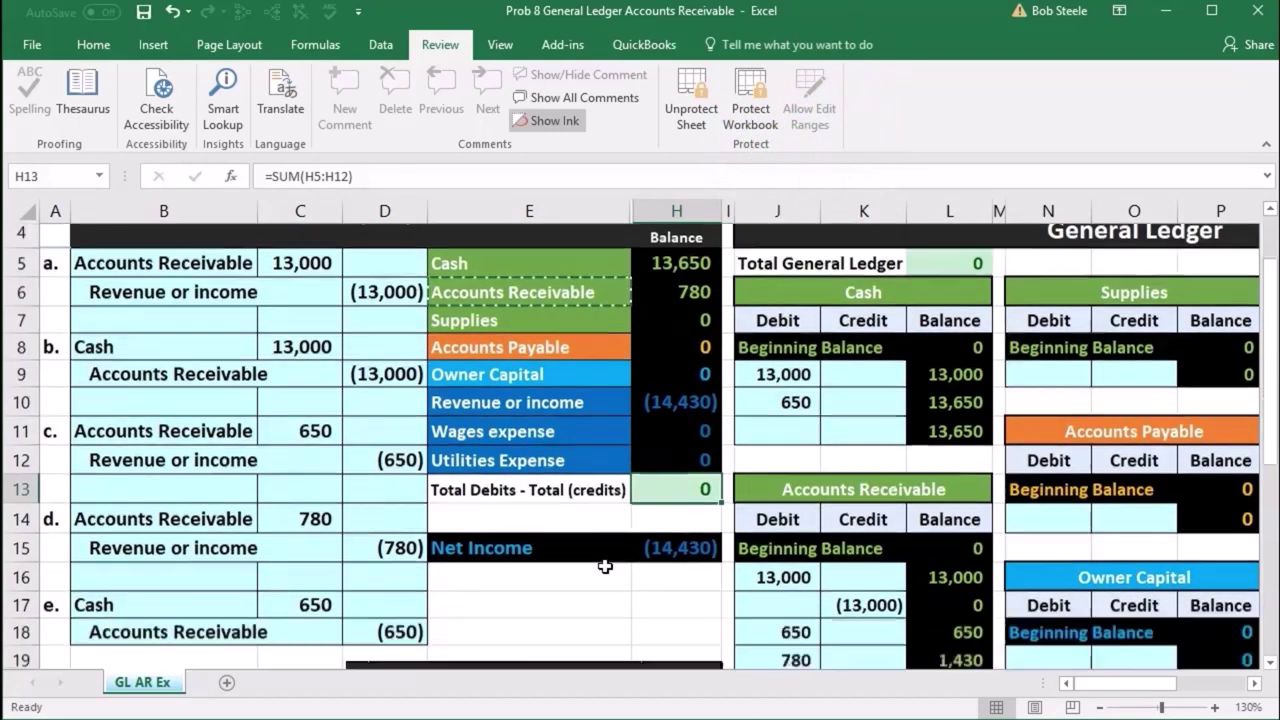
scroll(605, 566, down, 1)
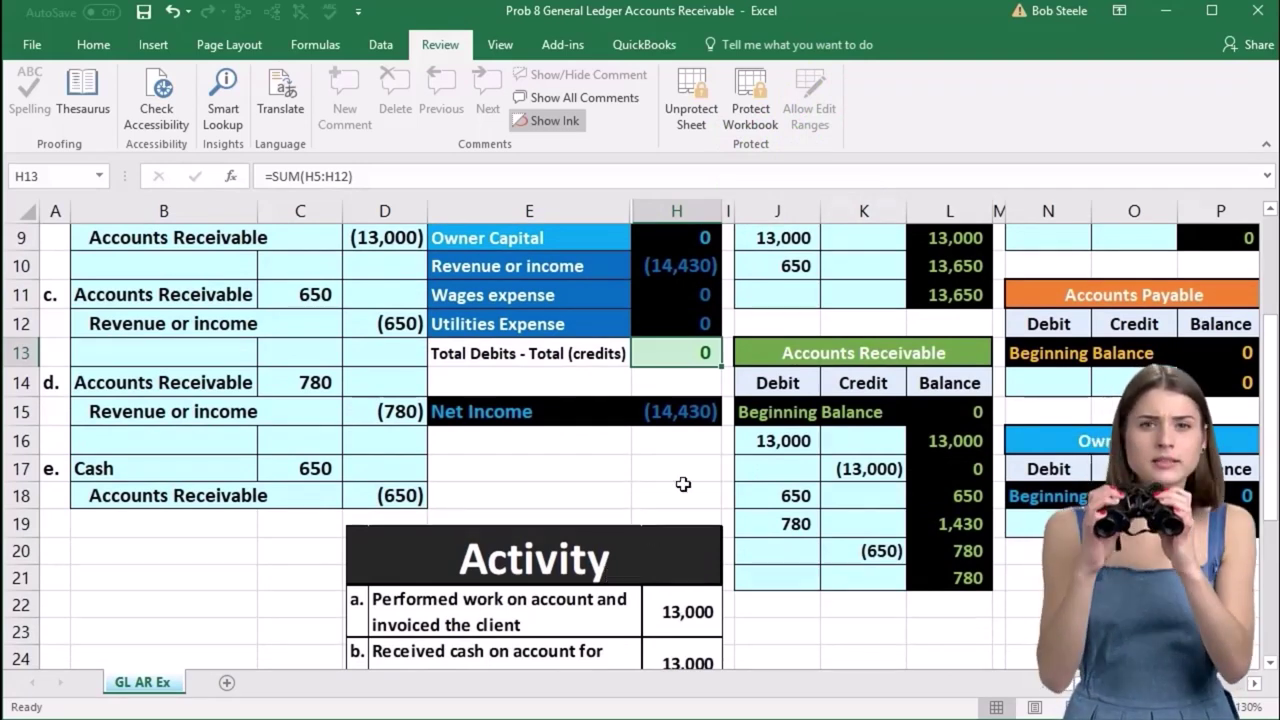
- Examine the debit and credit postings in the Accounts Receivable ledger account, matching each invoice with its collection and checking for unpaid ones
click(771, 444)
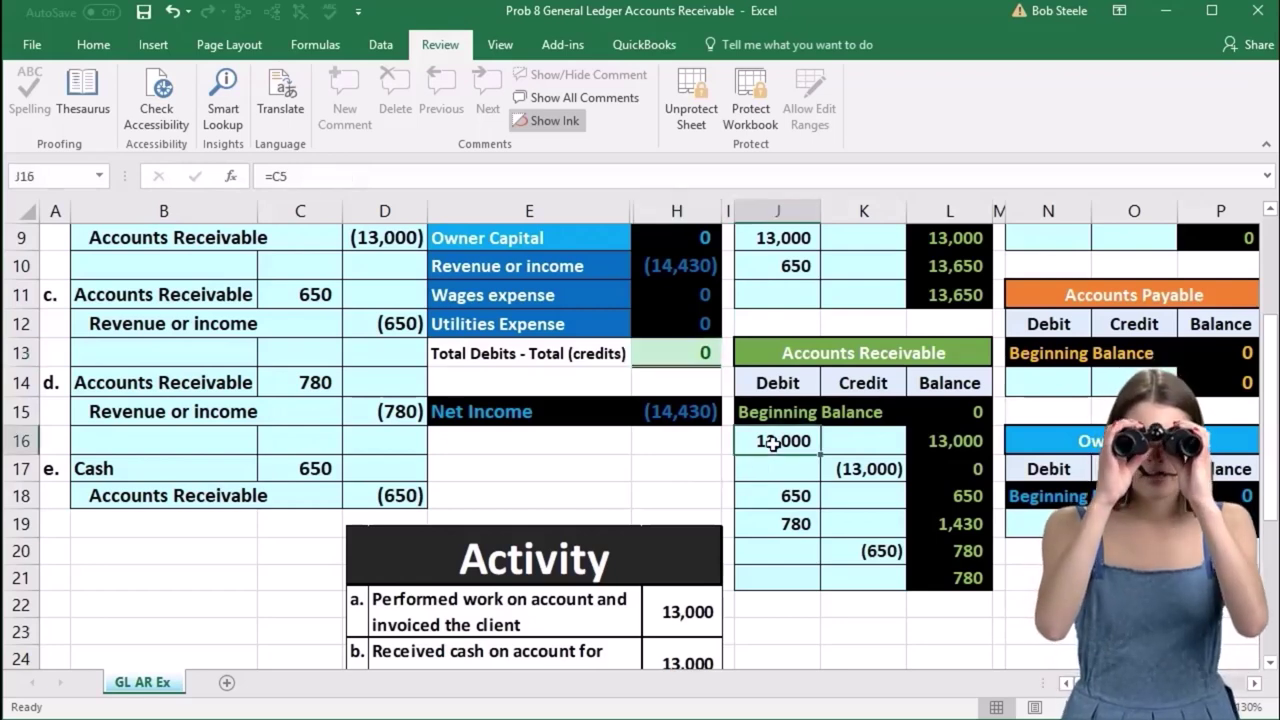
click(876, 468)
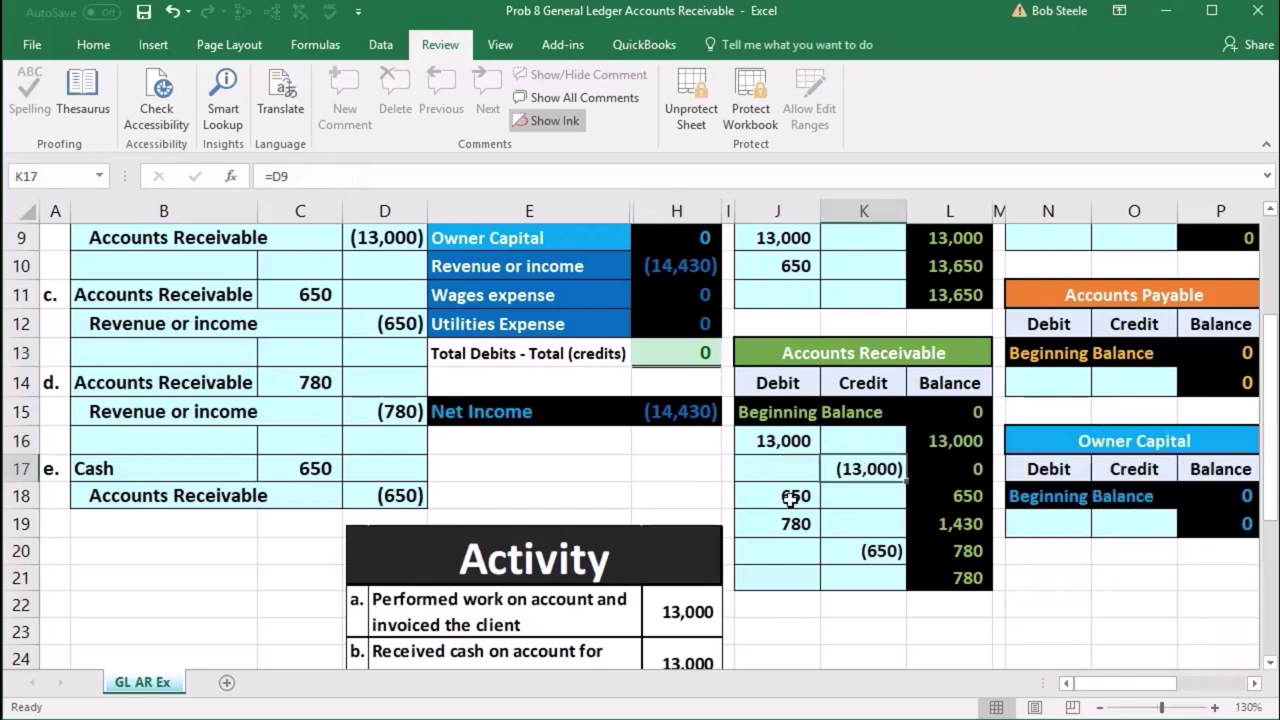
click(790, 497)
click(880, 553)
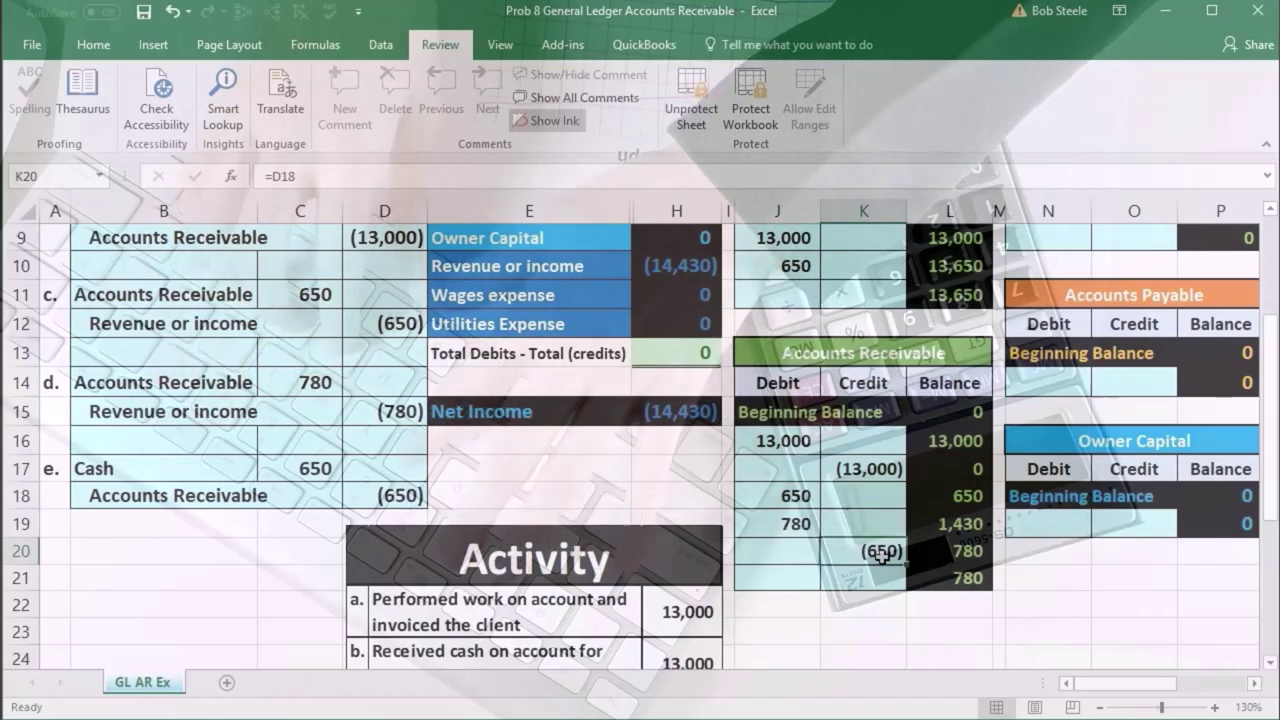
click(785, 522)
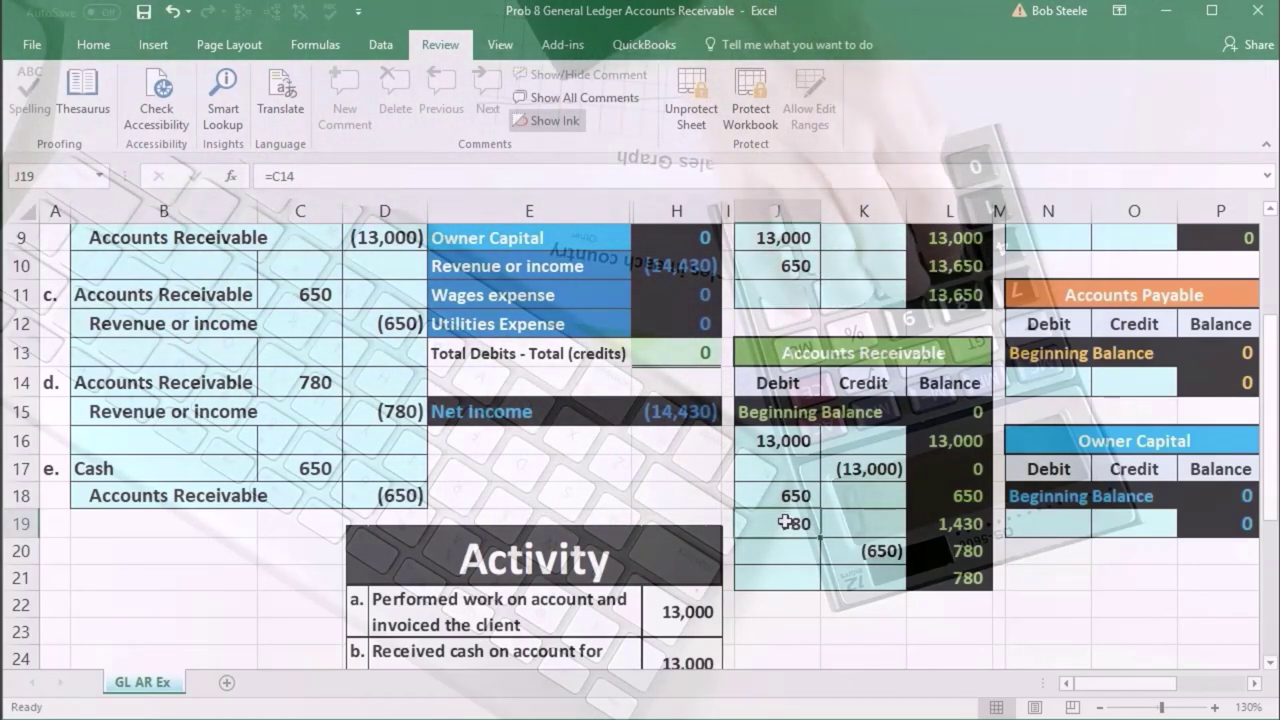
click(798, 442)
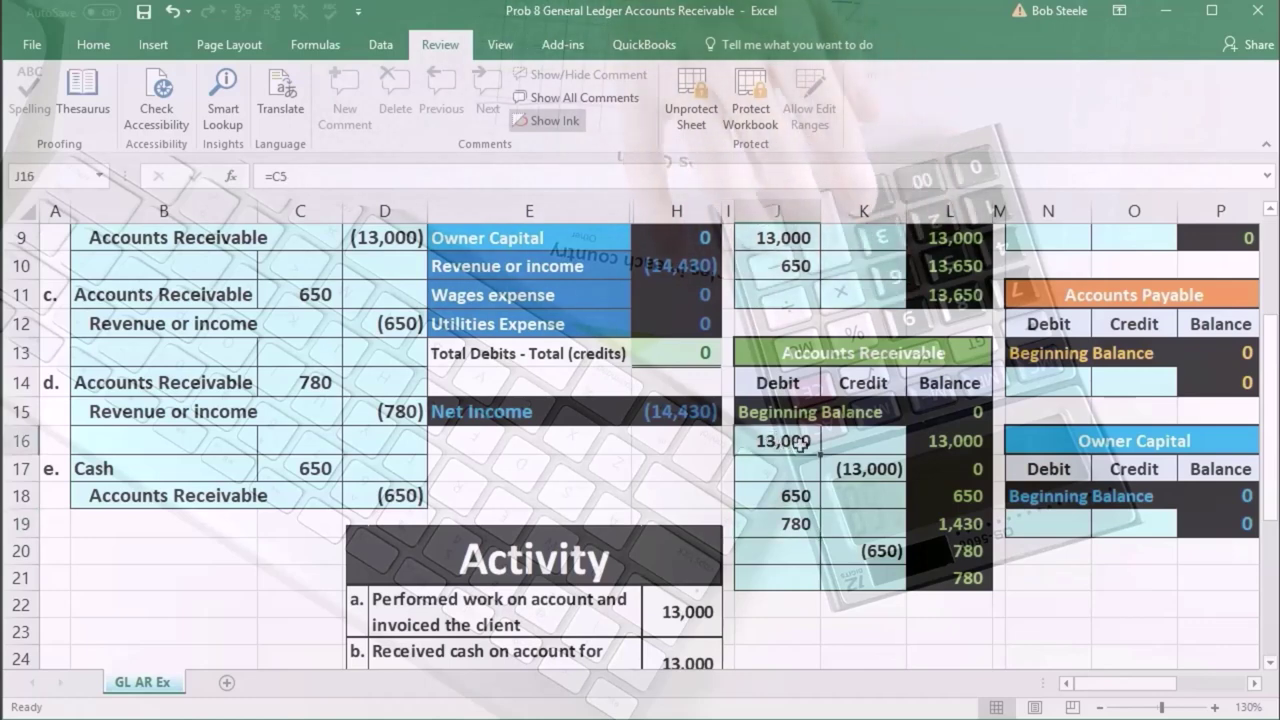
drag(798, 442, 838, 468)
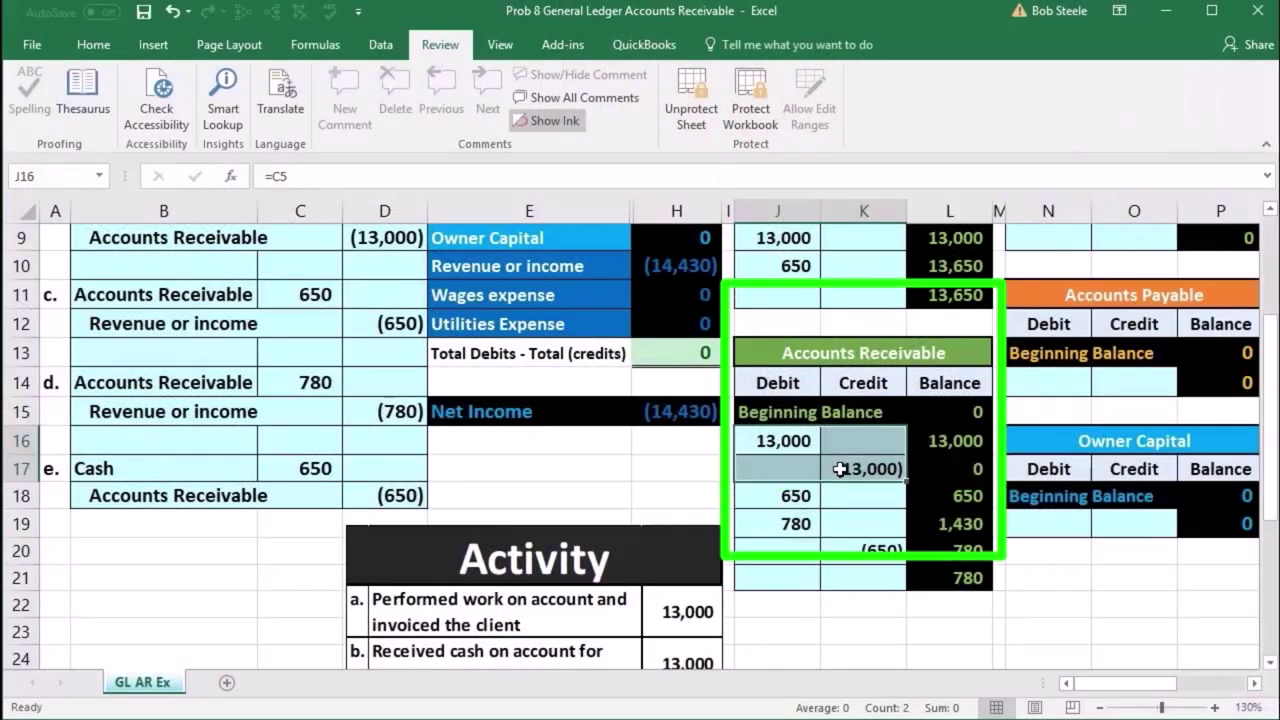
click(797, 496)
click(855, 545)
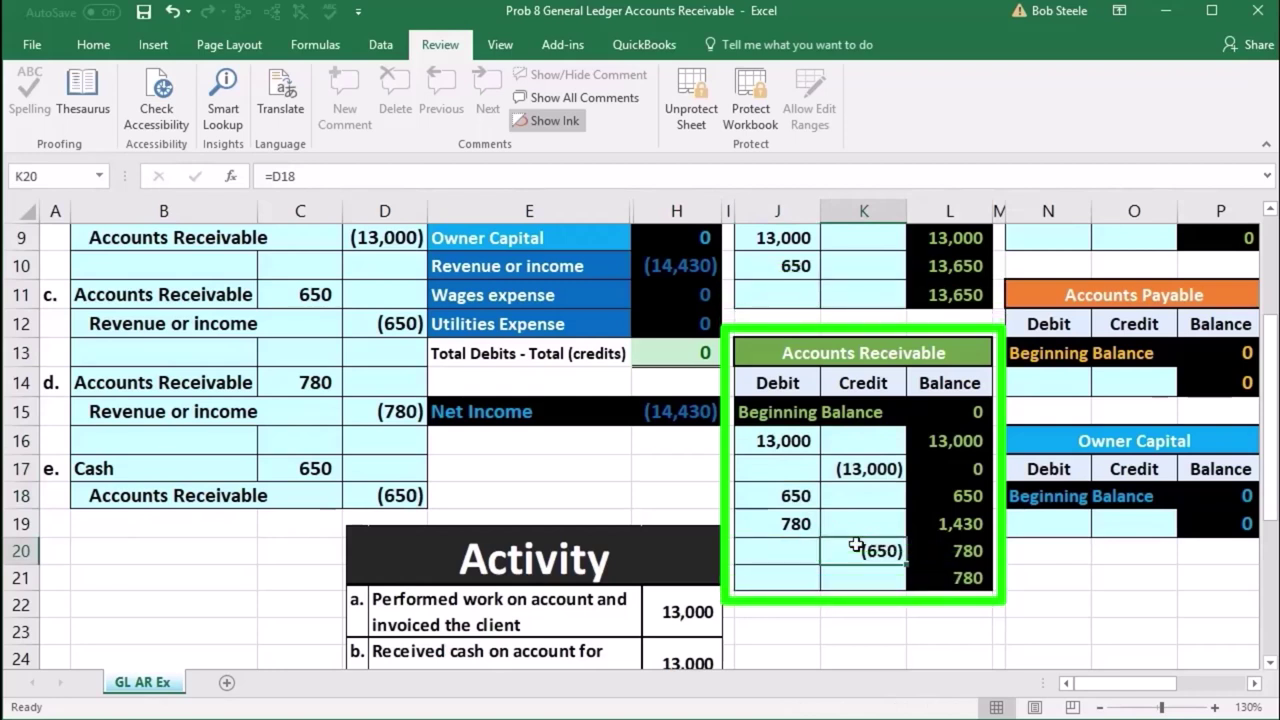
click(786, 446)
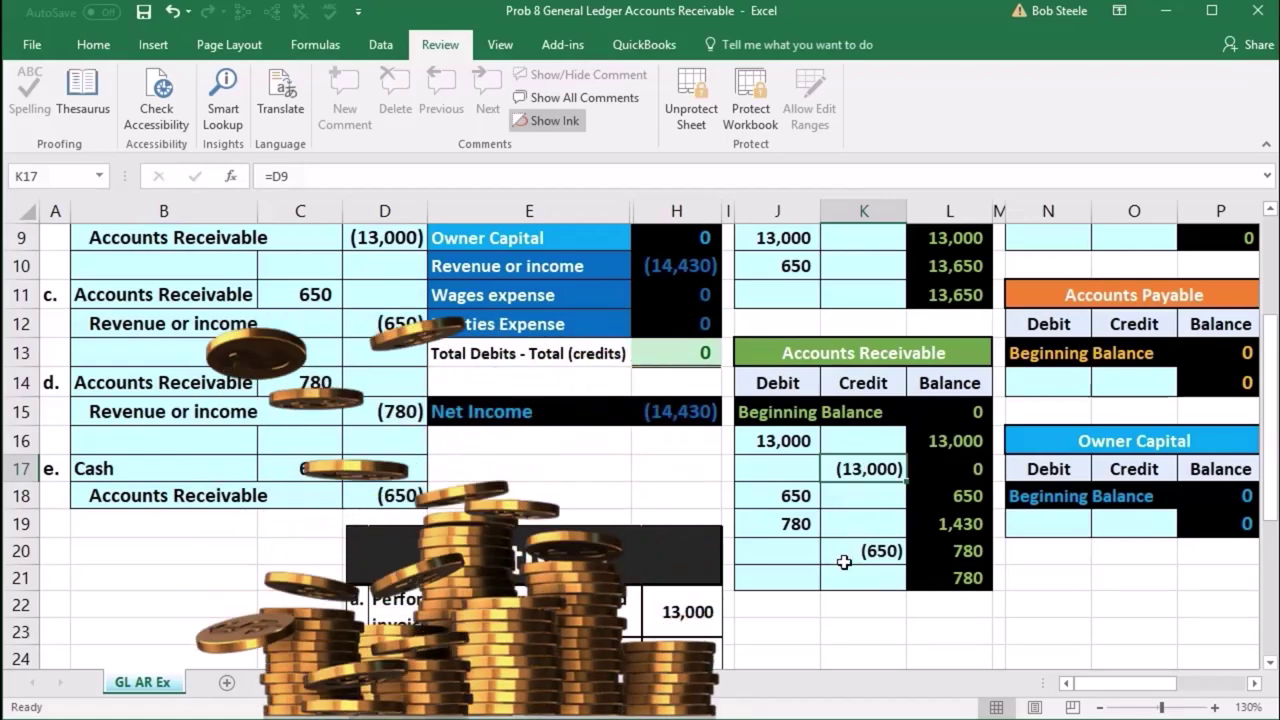
- Examine the credit postings in S9:S11 of the Revenue or income ledger account
drag(1095, 688, 1163, 688)
scroll(902, 569, up, 1)
scroll(902, 569, up, 1)
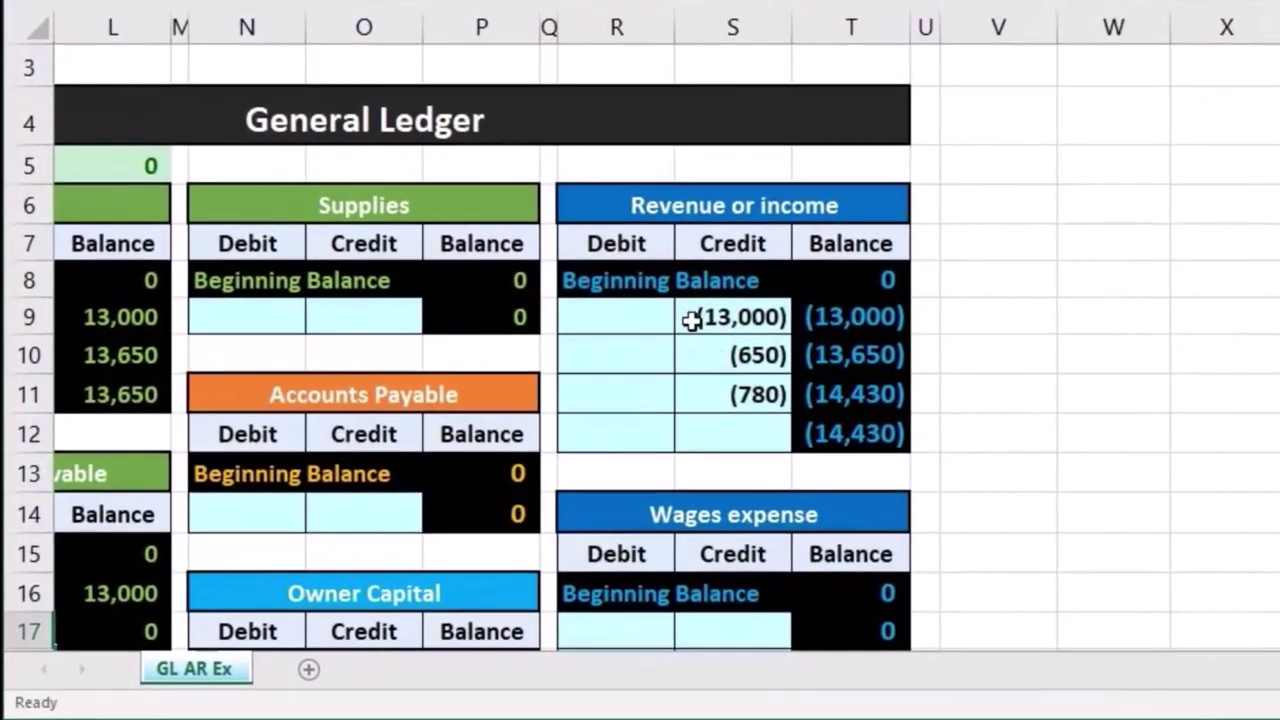
click(691, 318)
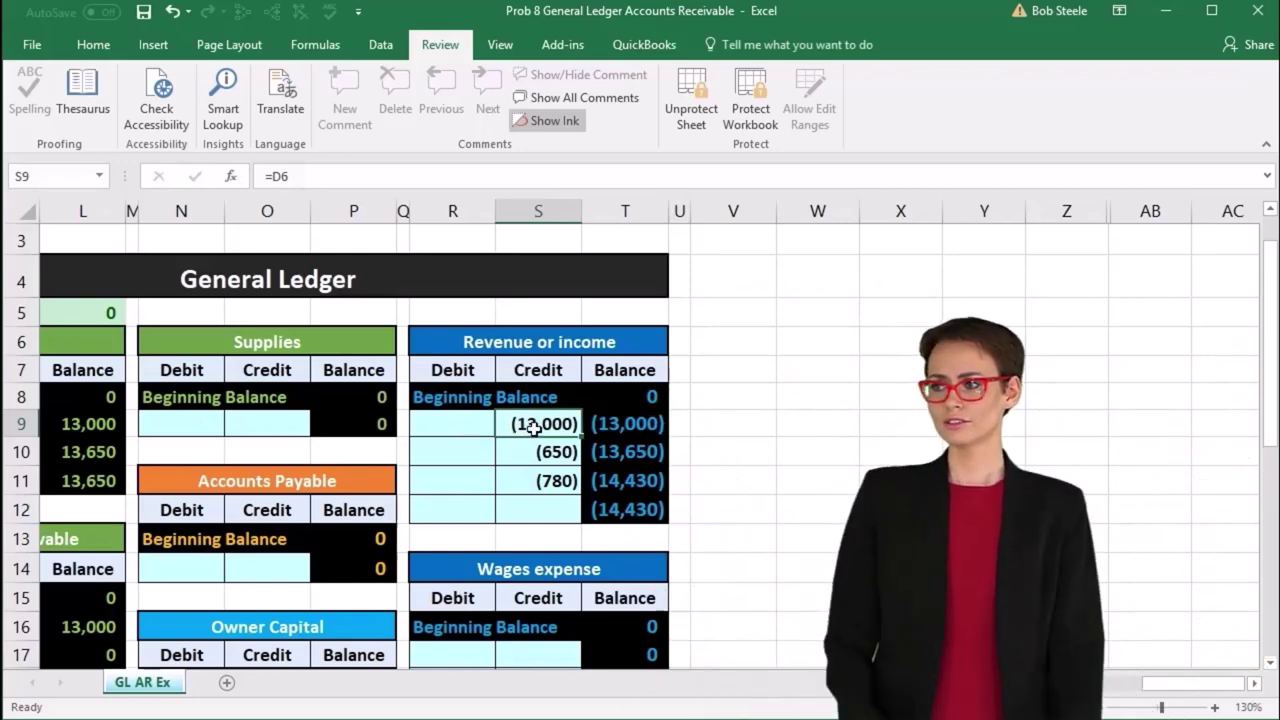
drag(535, 426, 533, 474)
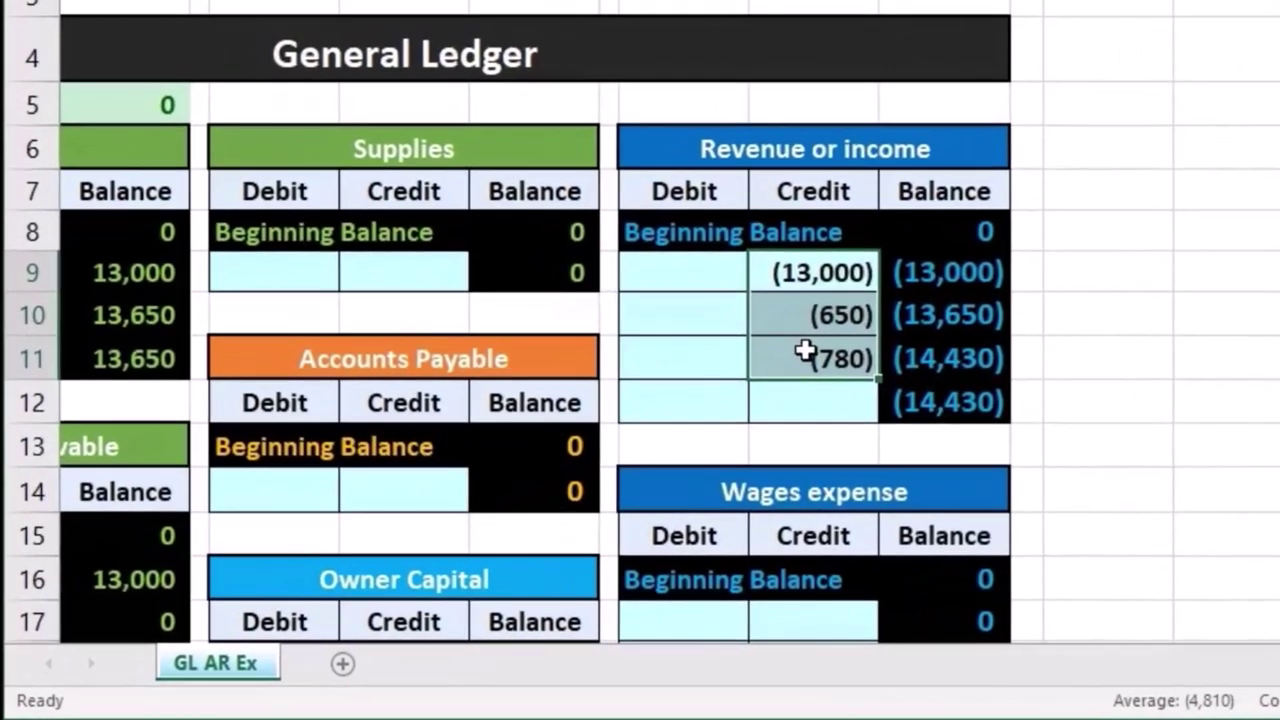
click(713, 408)
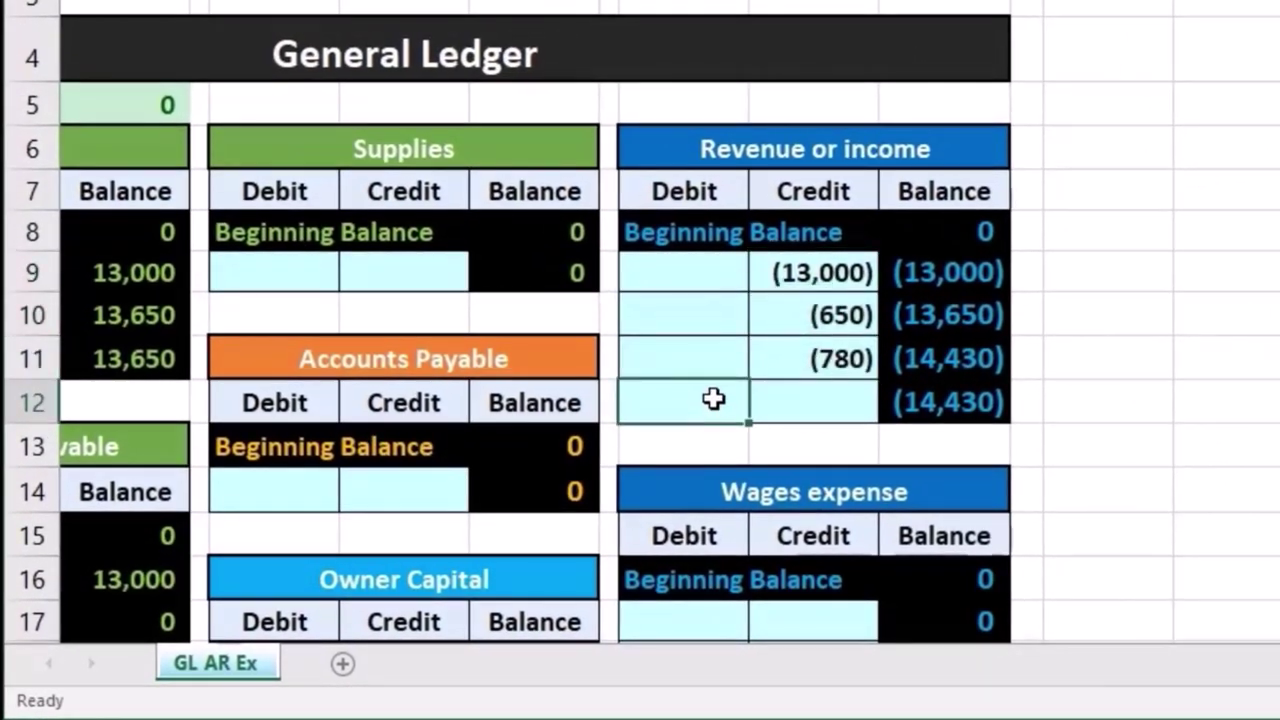
drag(812, 280, 806, 340)
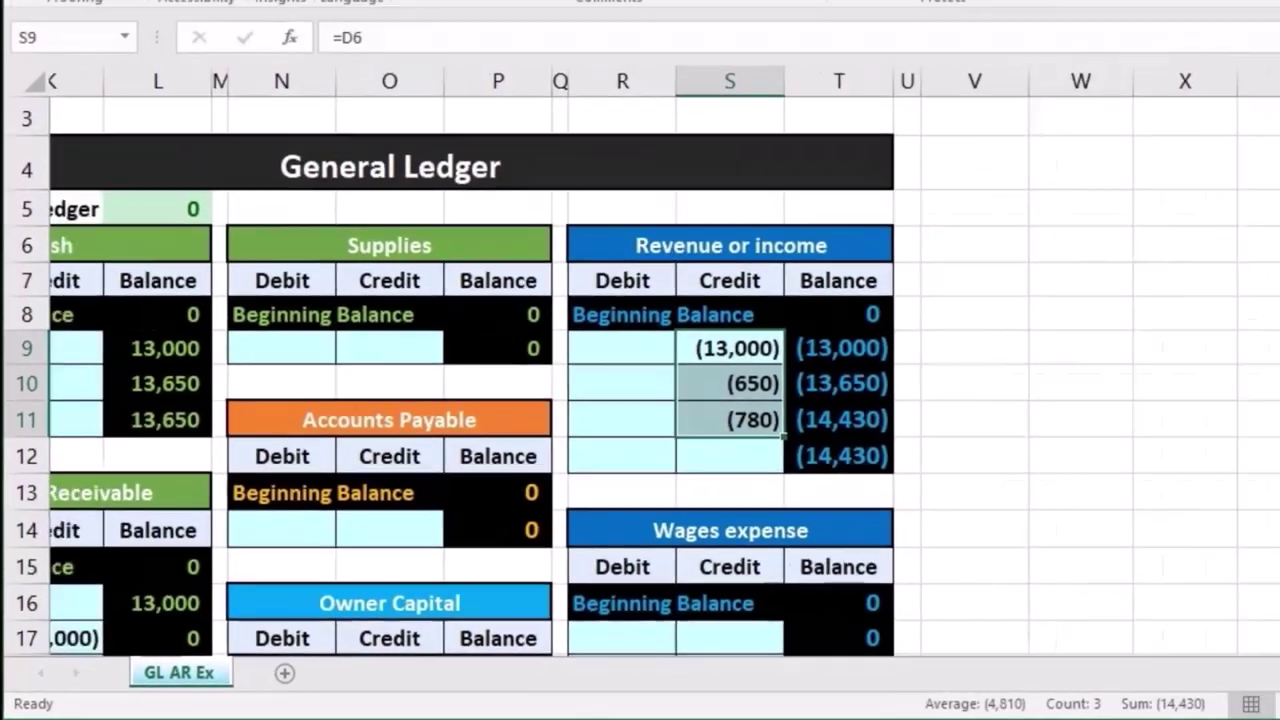
- Look over the general ledger accounts, then review the trial balance accounts, their balances and the debits-minus-credits total
drag(1180, 684, 1145, 690)
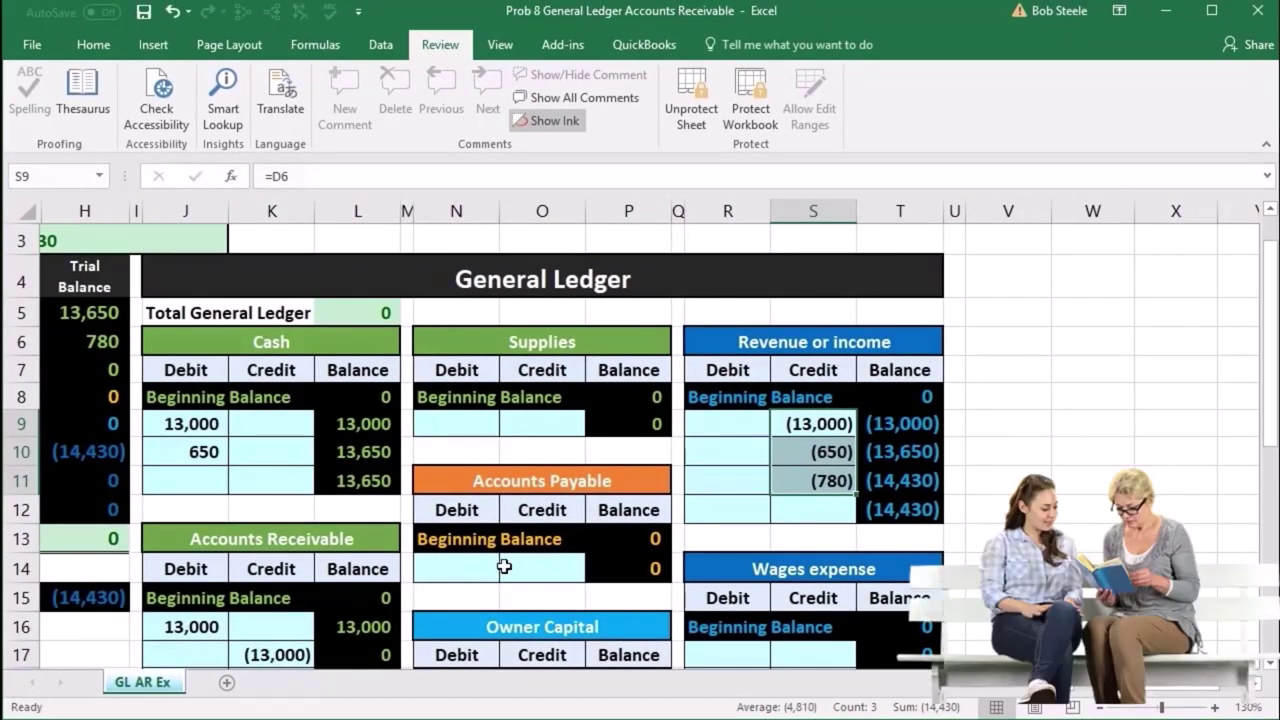
scroll(475, 552, down, 1)
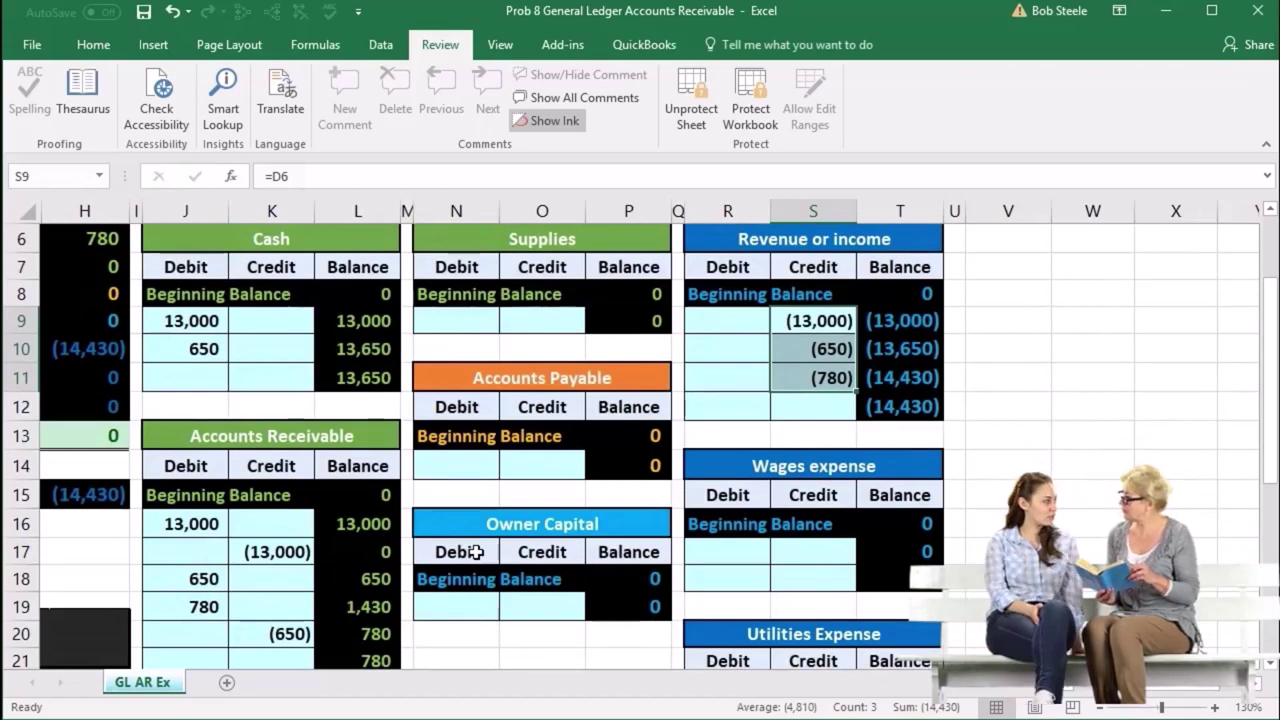
scroll(475, 552, down, 1)
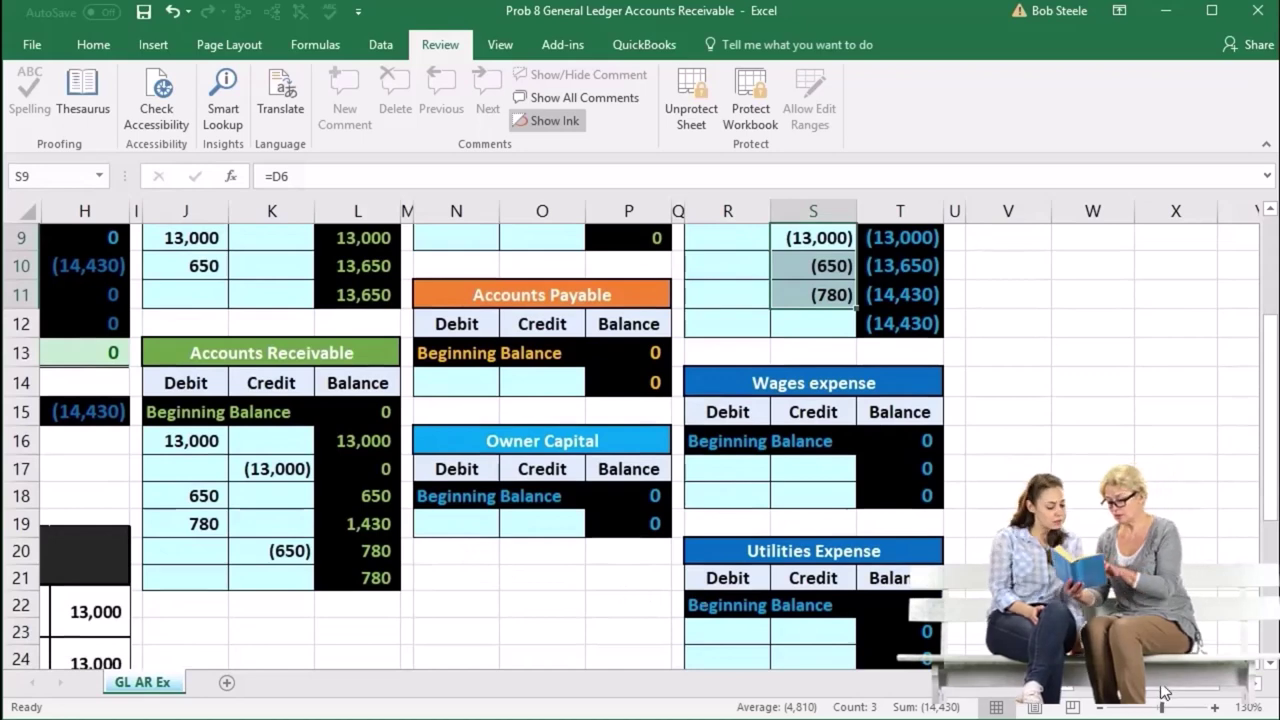
scroll(1163, 692, left, 4)
scroll(751, 569, up, 2)
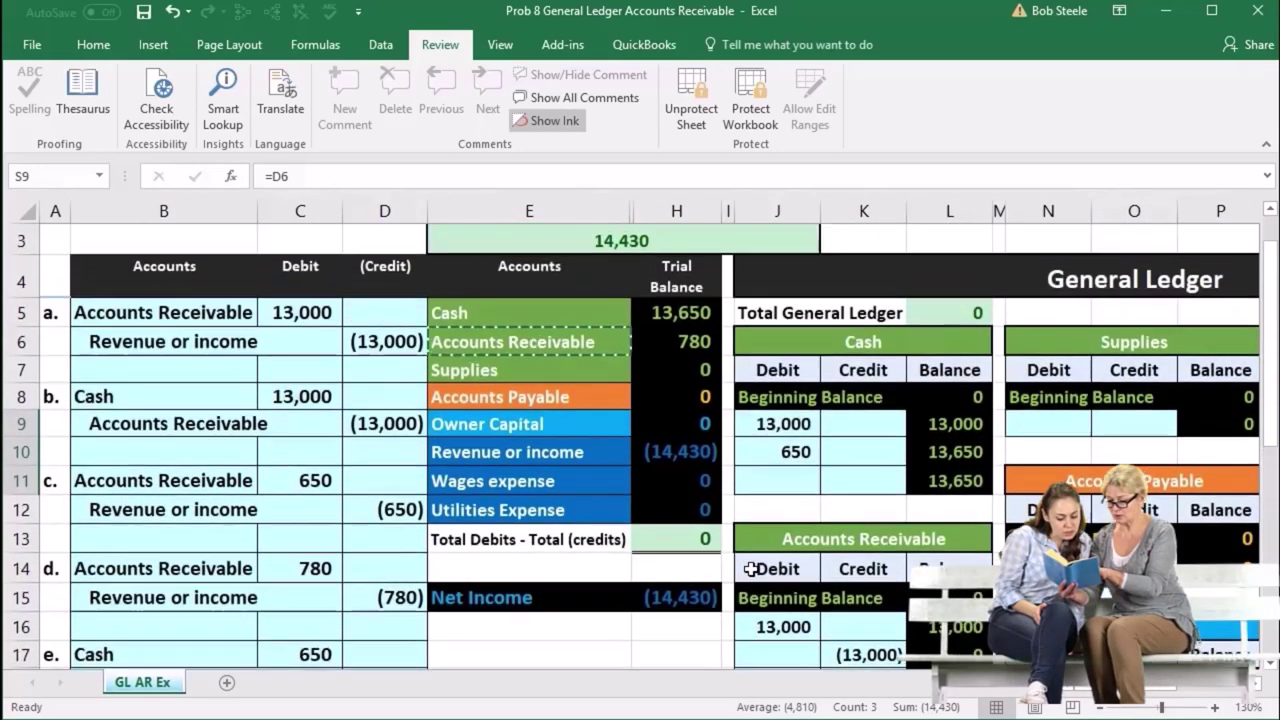
click(661, 318)
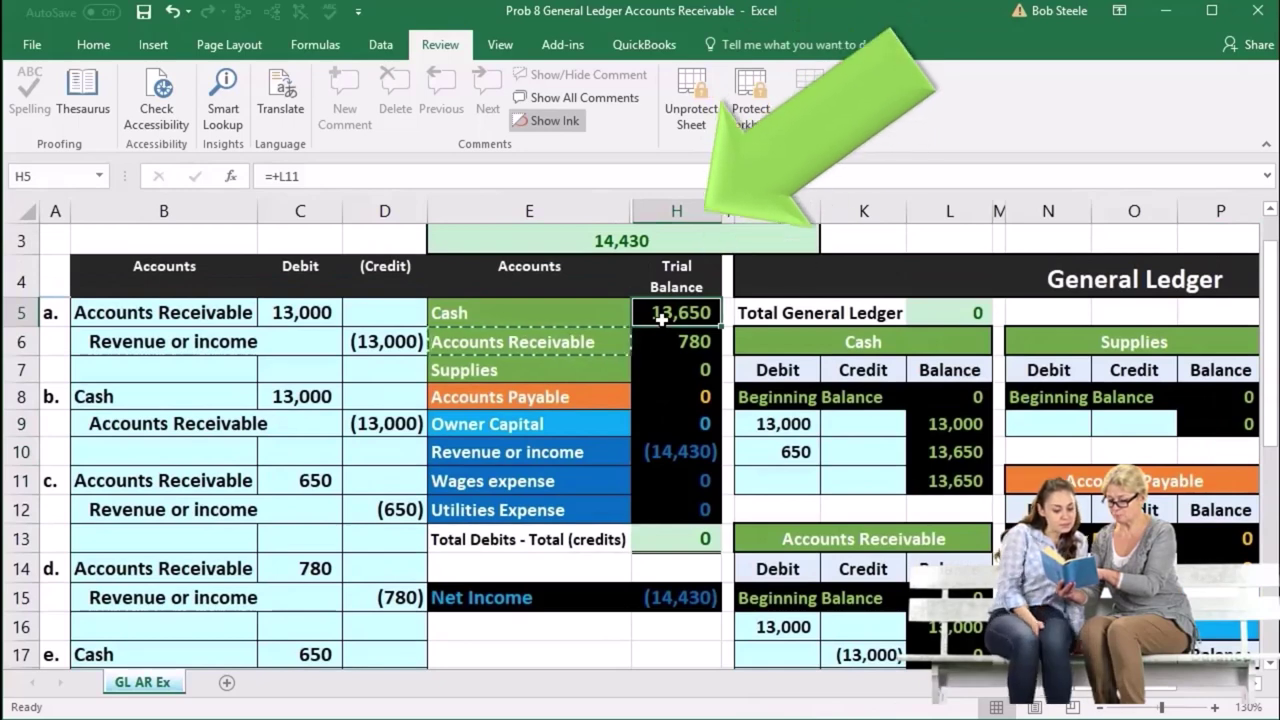
click(687, 533)
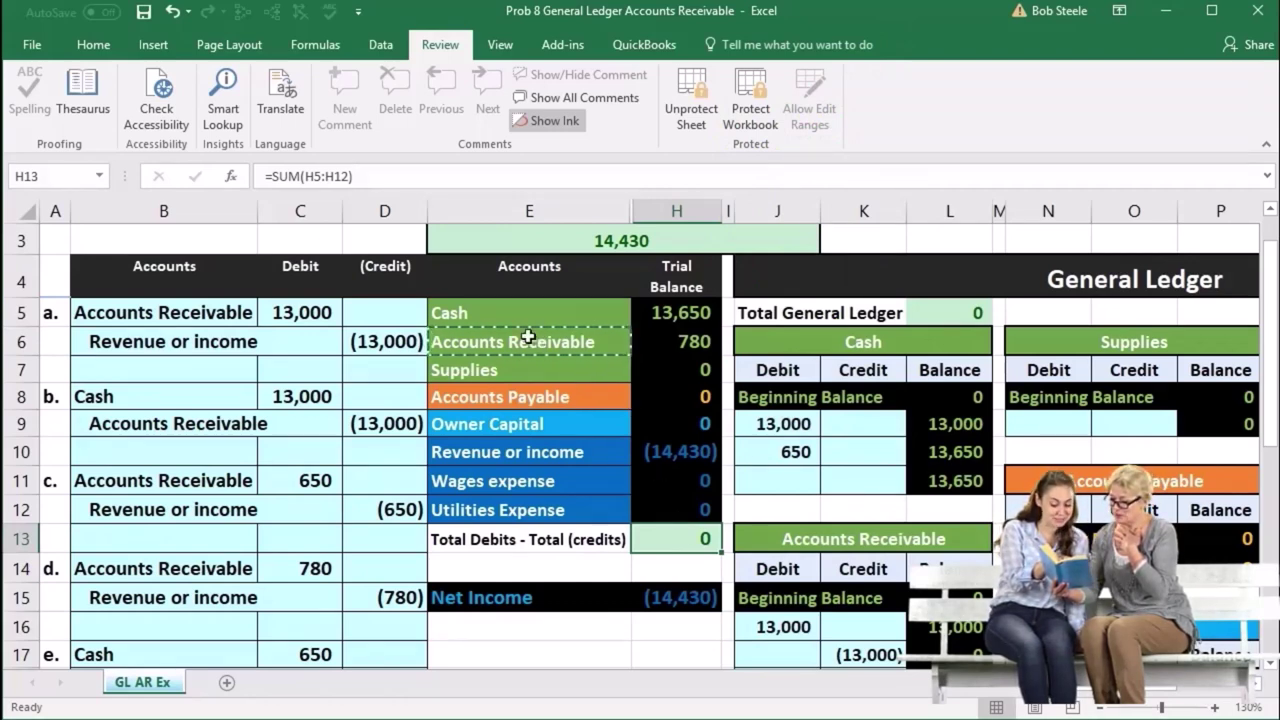
drag(512, 318, 679, 506)
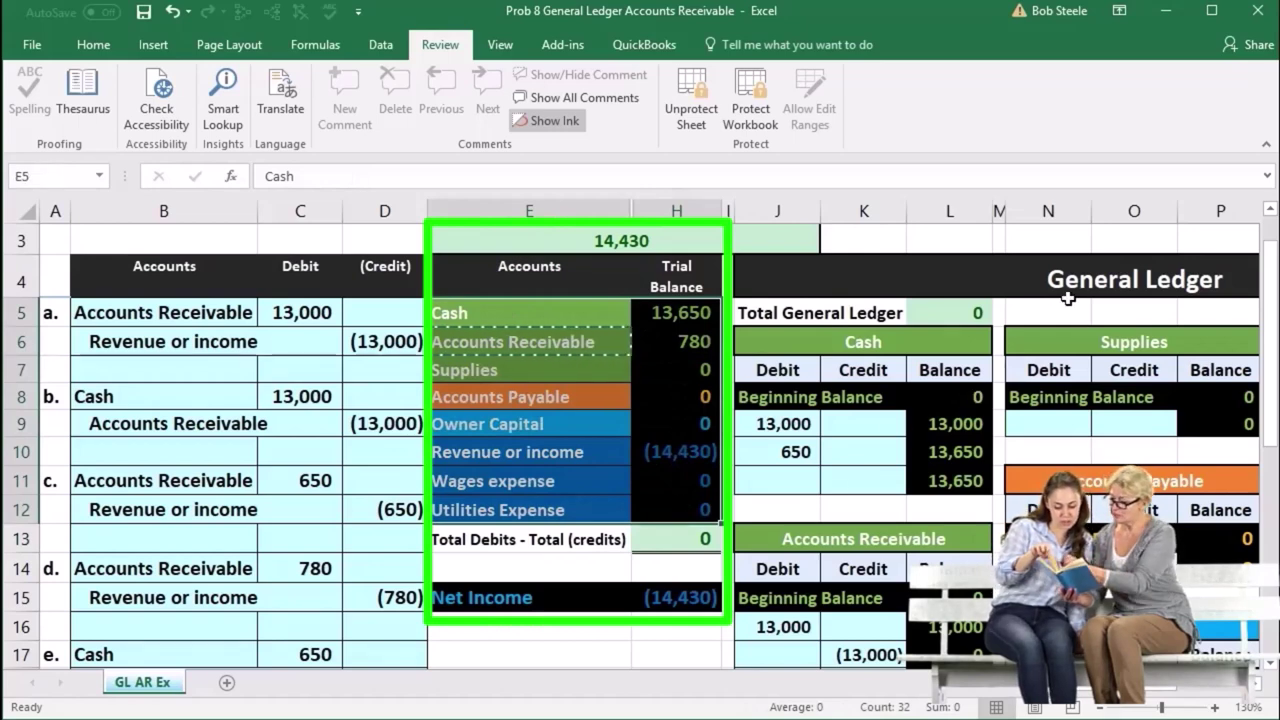
click(661, 358)
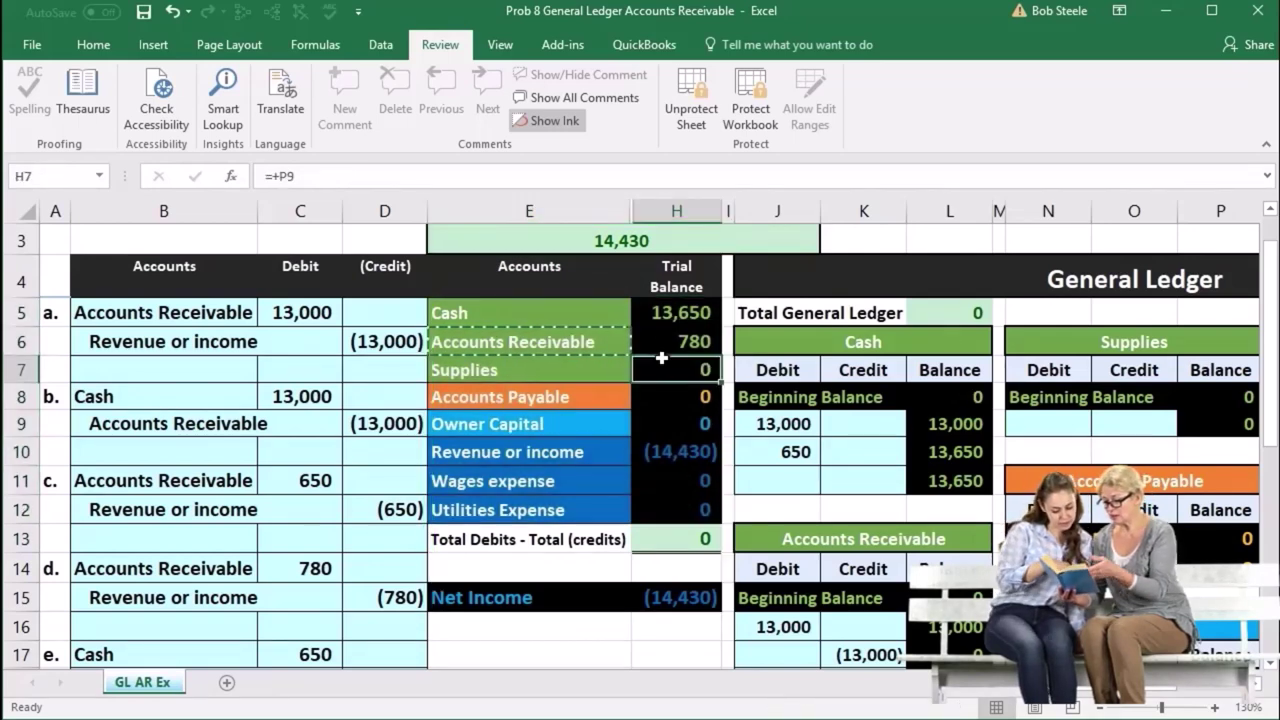